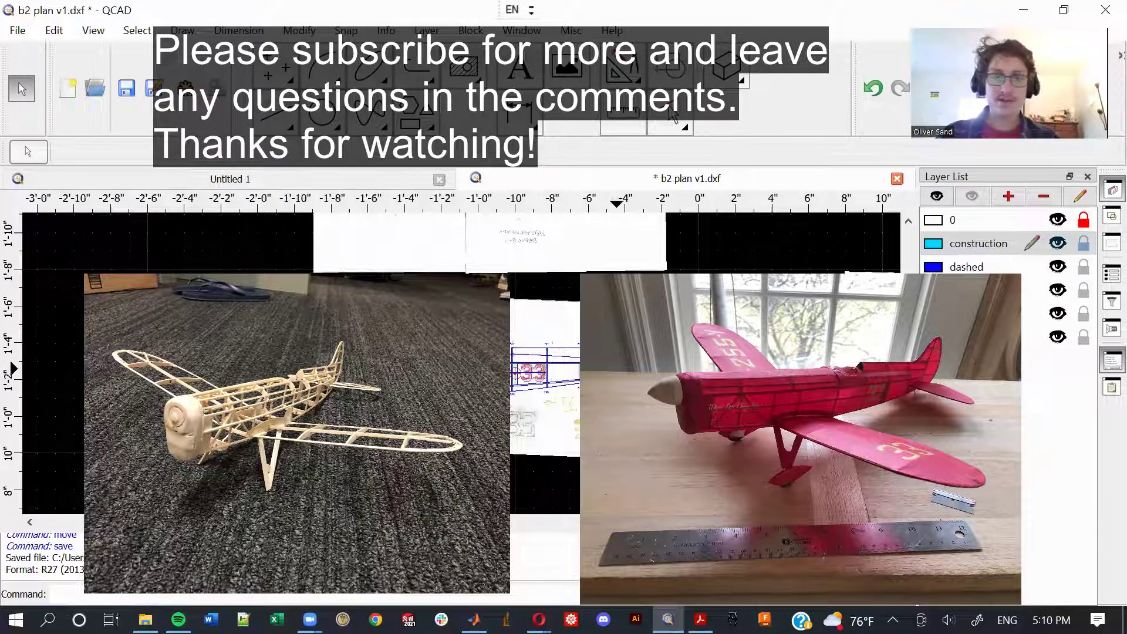
Step: Hide layer 0 to inspect the traced fuselage side view without the scanned sheets, and show the layer again
scroll(460, 393, "down", 3)
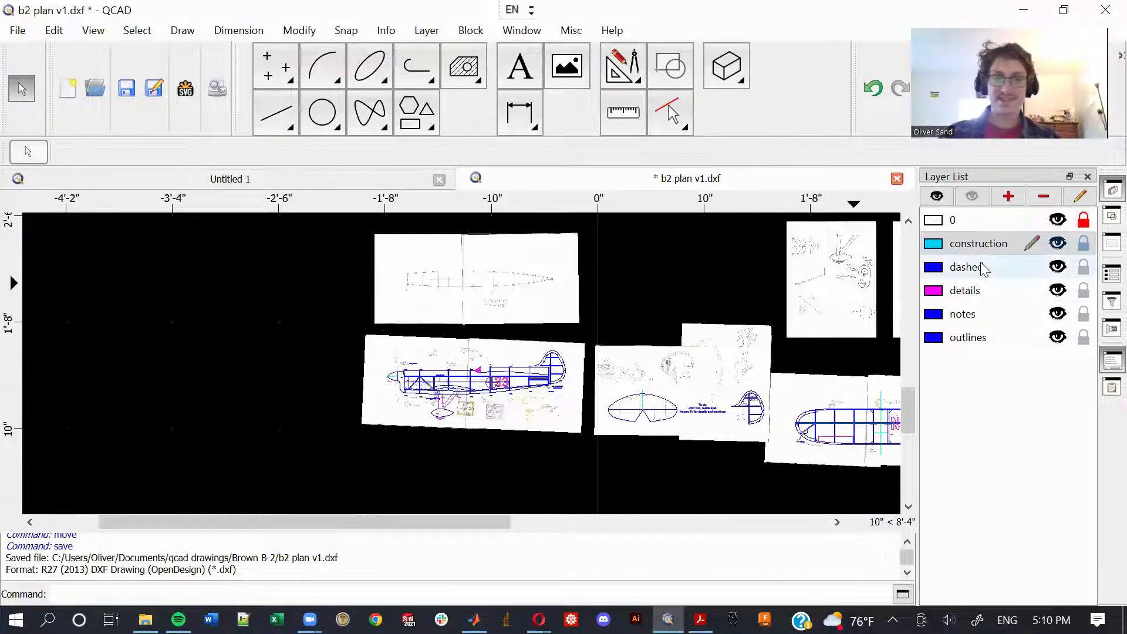
left_click(1057, 219)
scroll(503, 387, "up", 6)
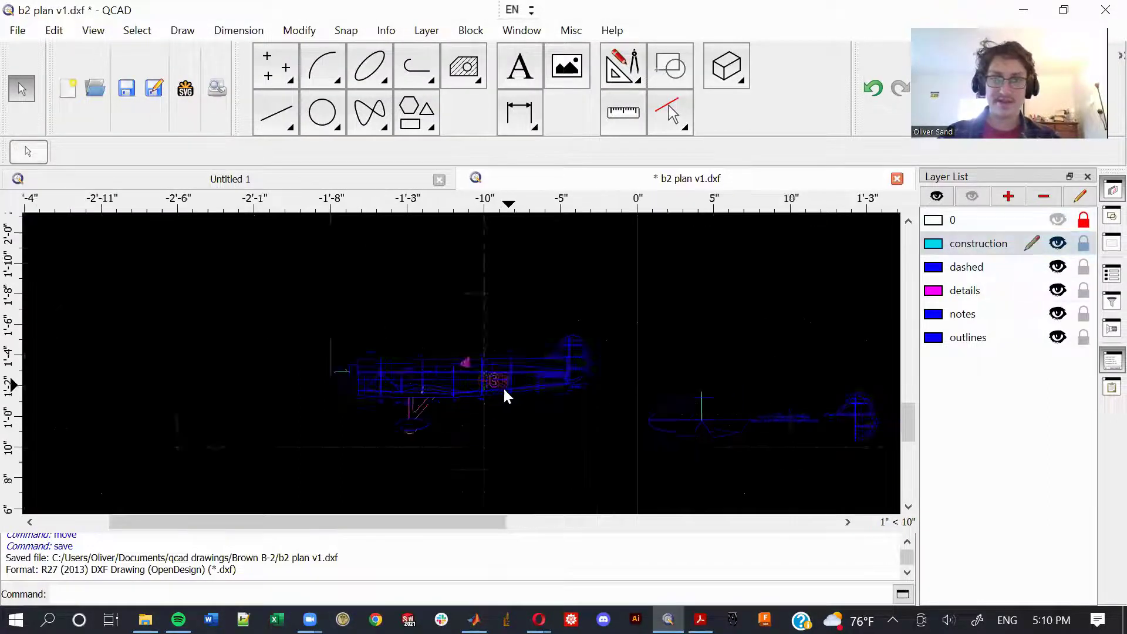
scroll(480, 405, "up", 1)
middle_click_drag(481, 410, 746, 410)
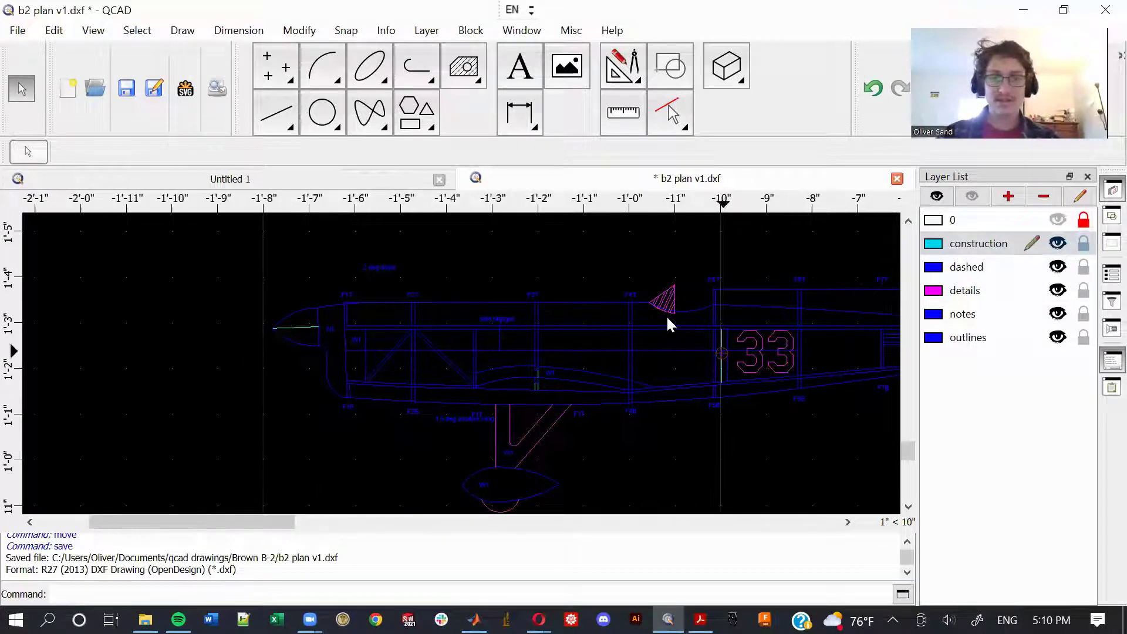
scroll(644, 322, "down", 3)
middle_click_drag(642, 339, 598, 314)
scroll(319, 351, "down", 6)
scroll(407, 341, "up", 1)
scroll(310, 321, "up", 5)
scroll(597, 314, "up", 2)
scroll(598, 313, "down", 3)
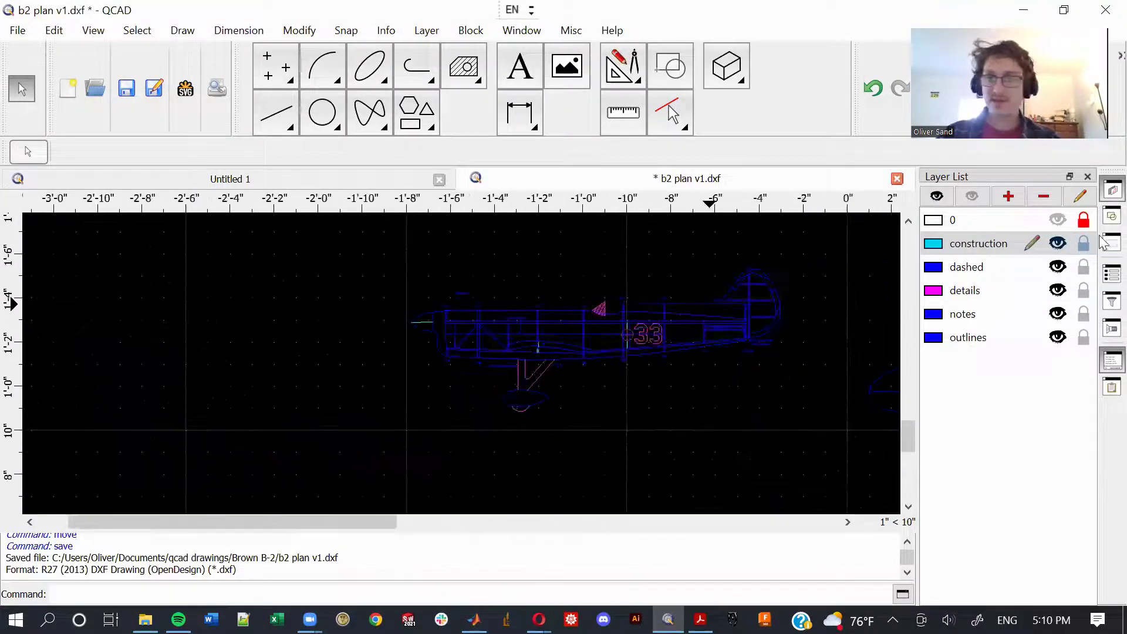
left_click(1058, 222)
Step: Look over the scanned fuselage top view sheet above the traced side view
middle_click_drag(777, 305, 637, 355)
middle_click_drag(549, 314, 681, 441)
scroll(681, 441, "up", 1)
middle_click_drag(618, 301, 611, 370)
scroll(536, 352, "up", 4)
scroll(536, 352, "down", 1)
scroll(495, 393, "down", 5)
middle_click_drag(495, 393, 492, 358)
scroll(492, 358, "down", 1)
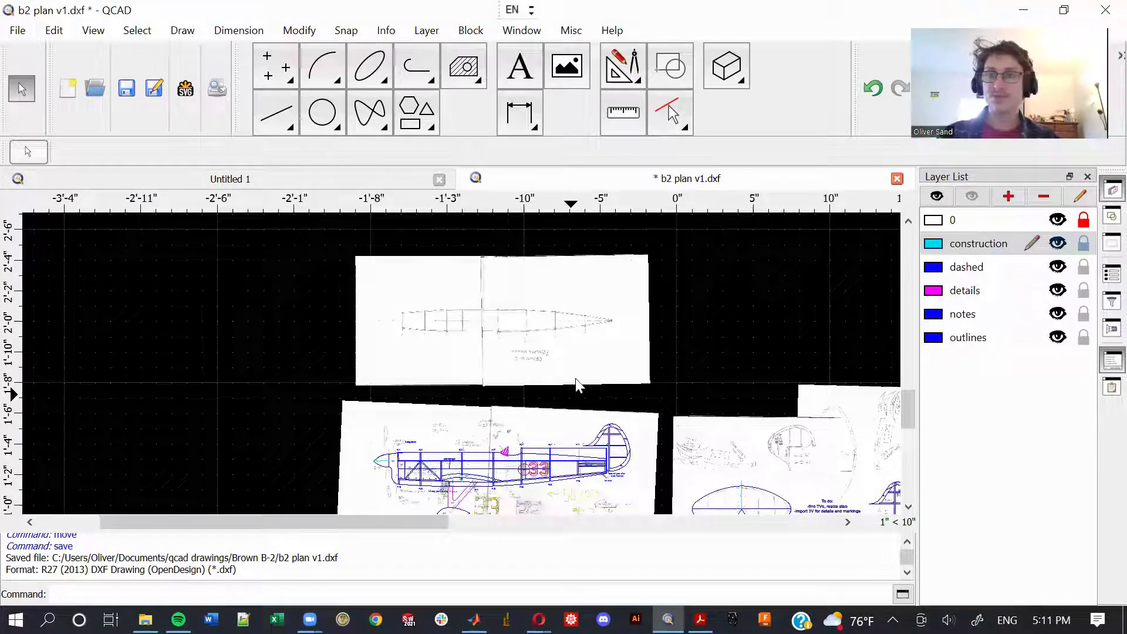
Step: Examine the traced fuselage side view from nose to tail, including its formers and side stringer
middle_click_drag(568, 368, 603, 300)
scroll(552, 358, "up", 2)
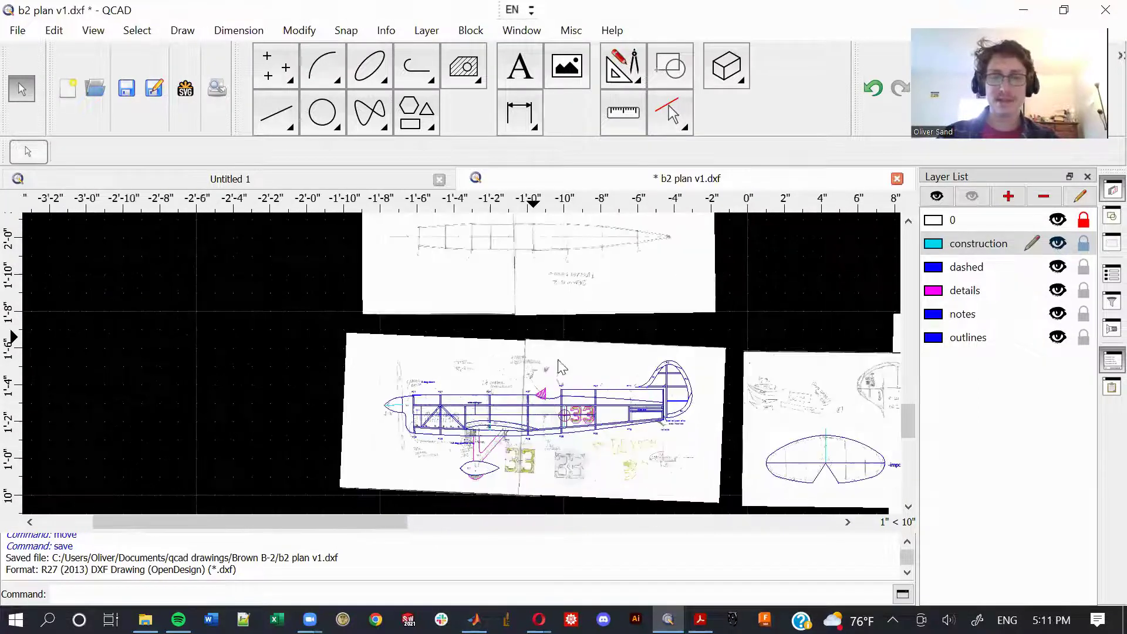
scroll(637, 382, "up", 3)
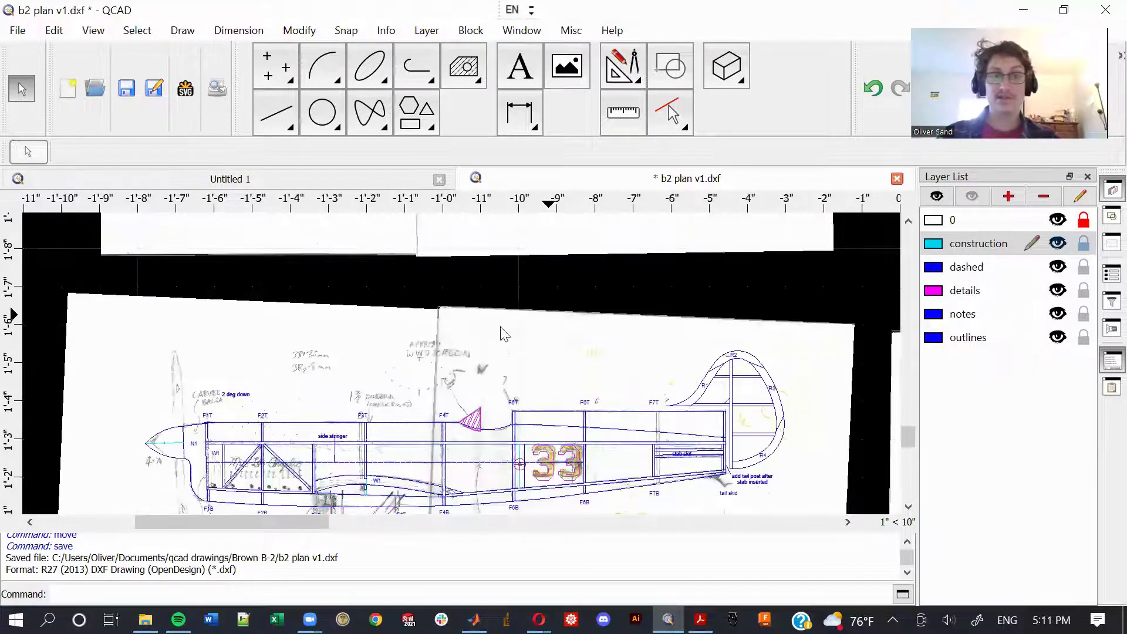
scroll(704, 382, "down", 1)
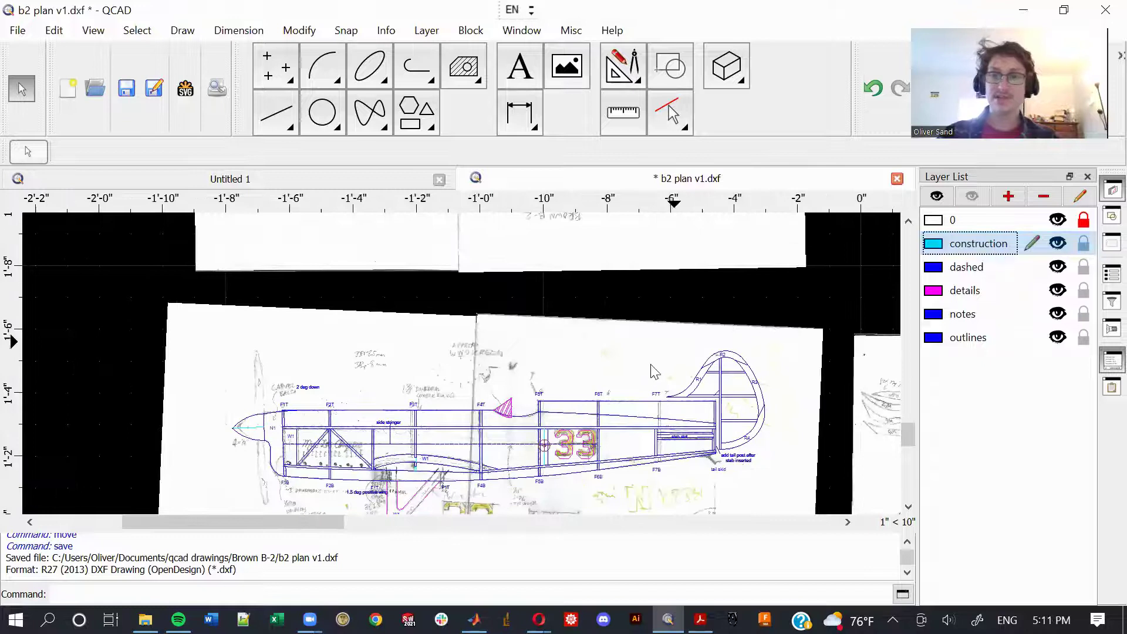
scroll(637, 384, "down", 2)
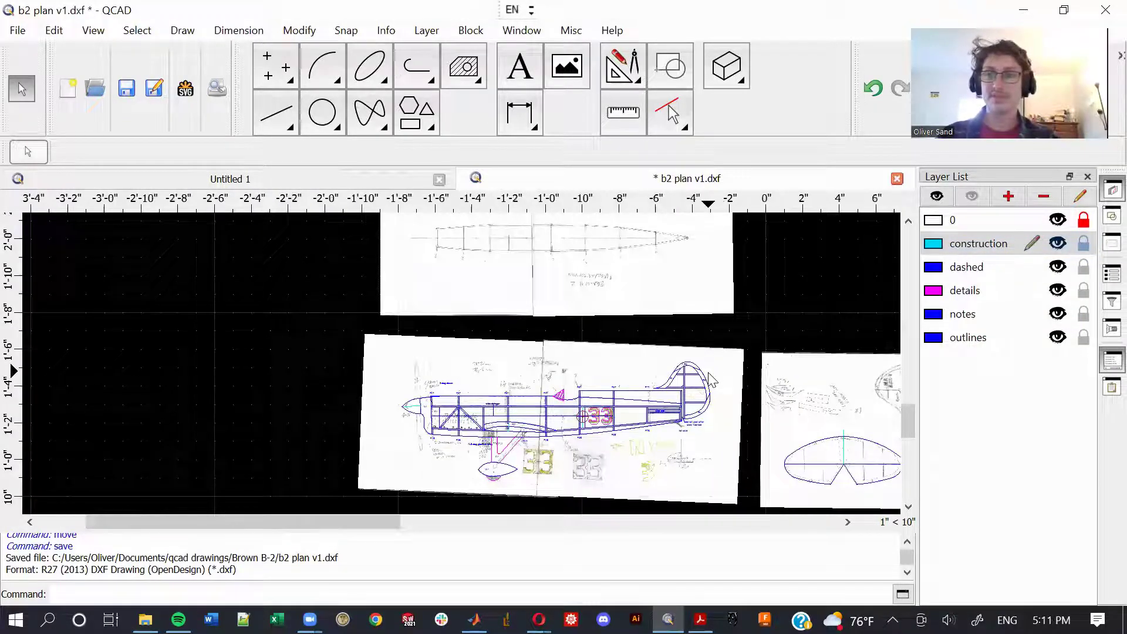
scroll(438, 411, "up", 4)
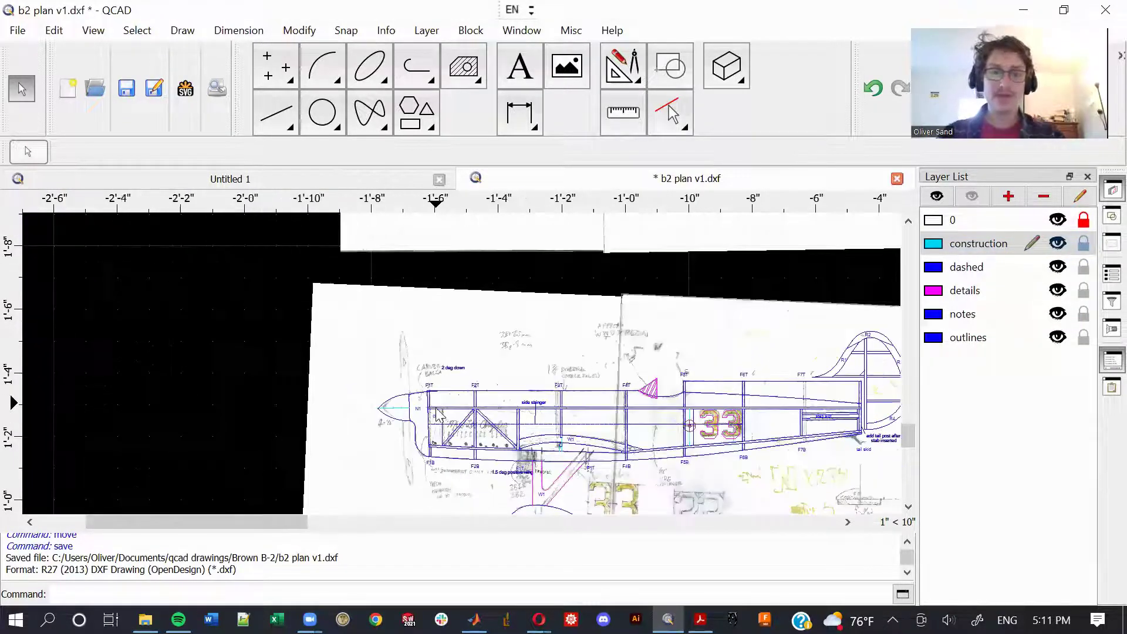
scroll(499, 386, "down", 1)
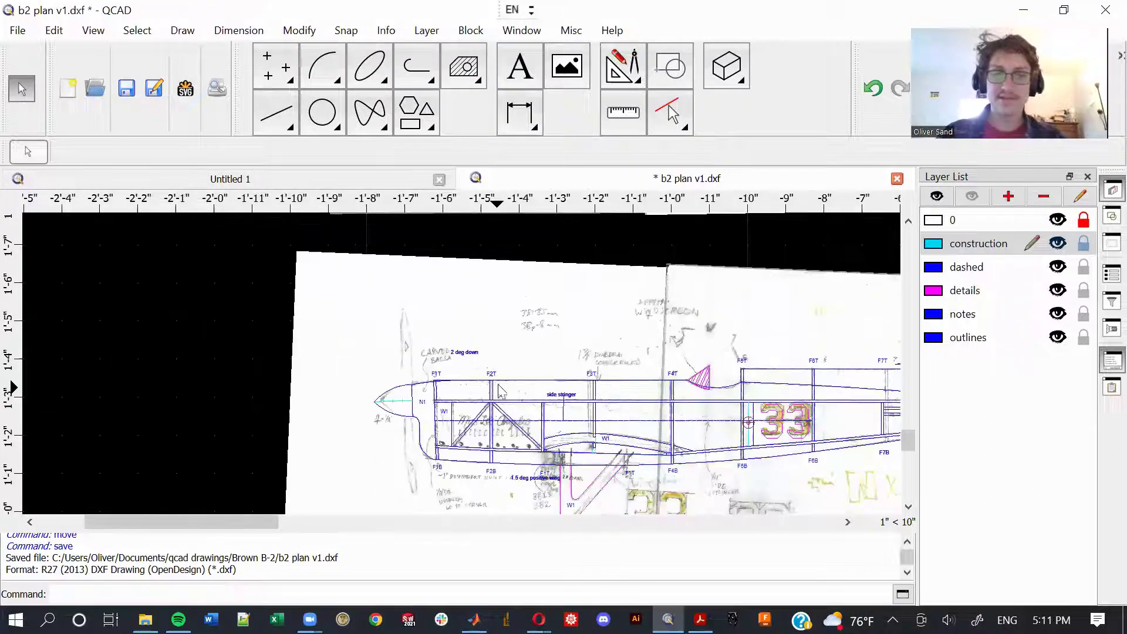
middle_click_drag(499, 382, 421, 385)
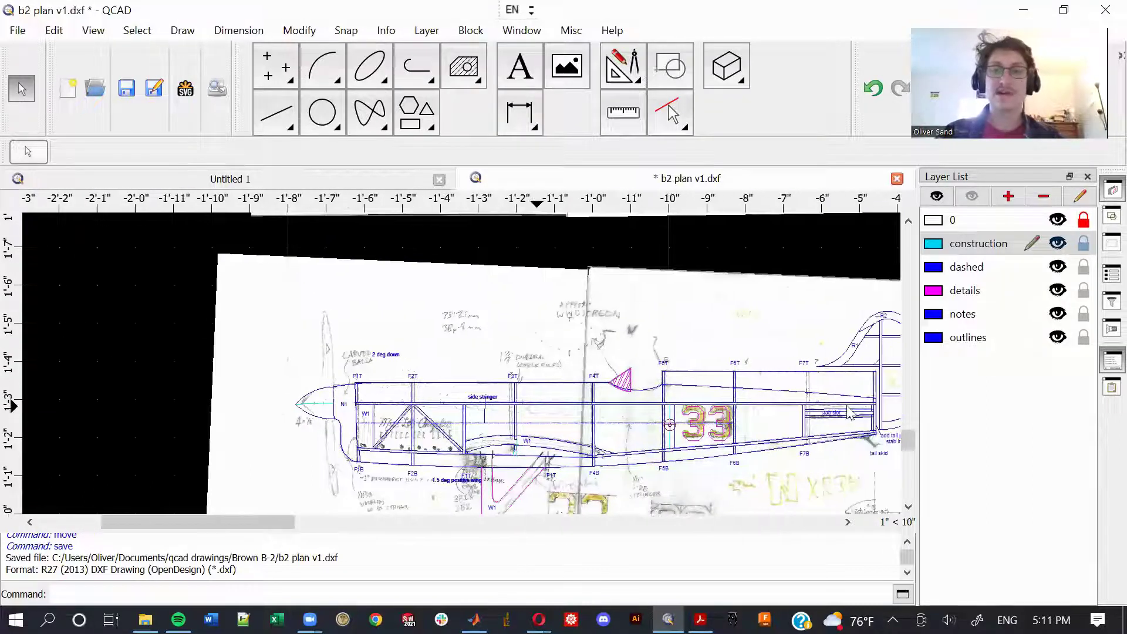
middle_click_drag(652, 370, 596, 416)
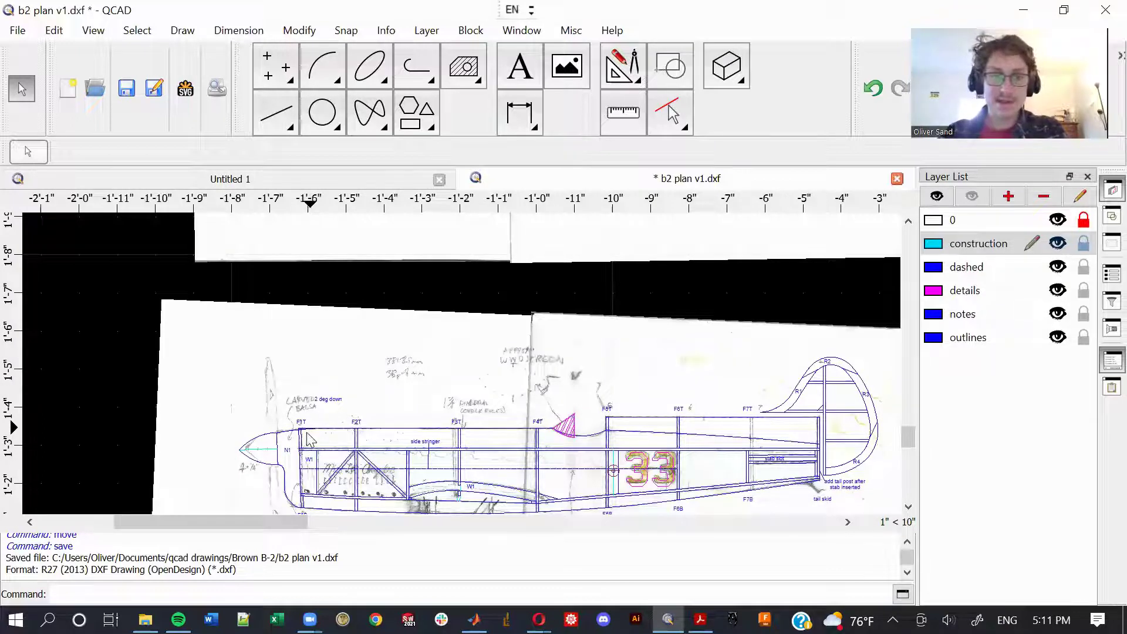
scroll(678, 405, "down", 2)
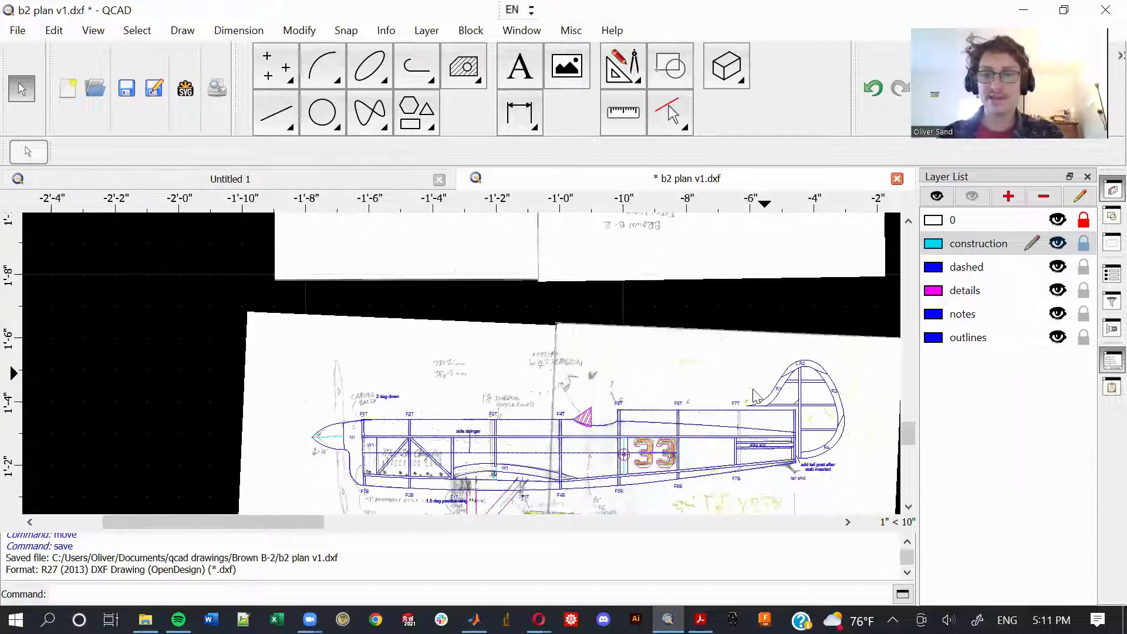
scroll(681, 441, "down", 1)
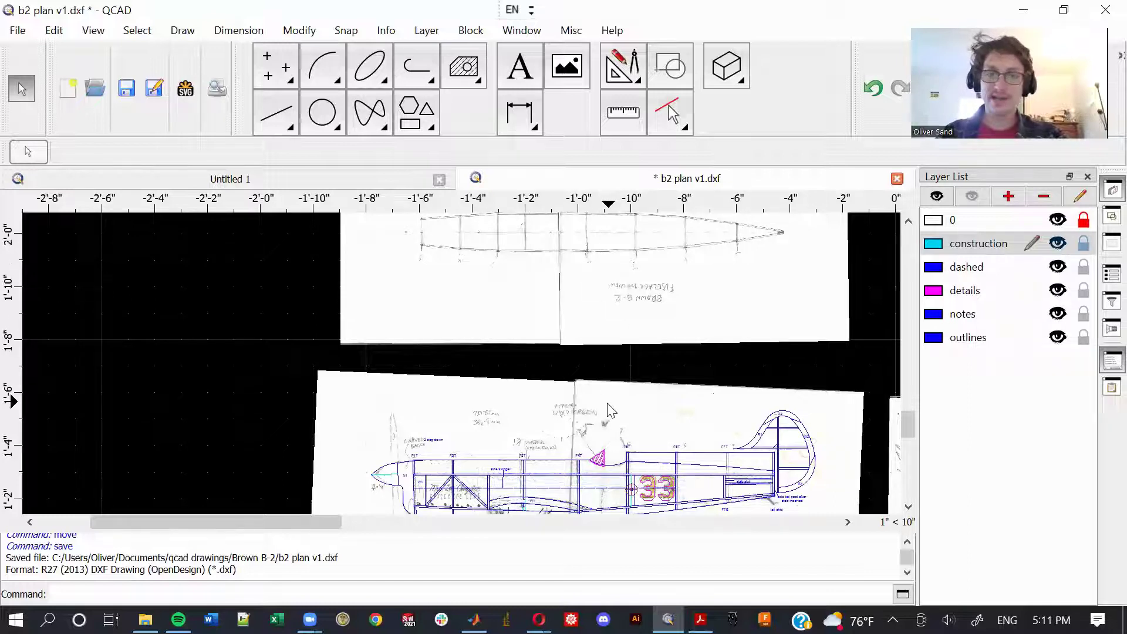
scroll(605, 435, "up", 3)
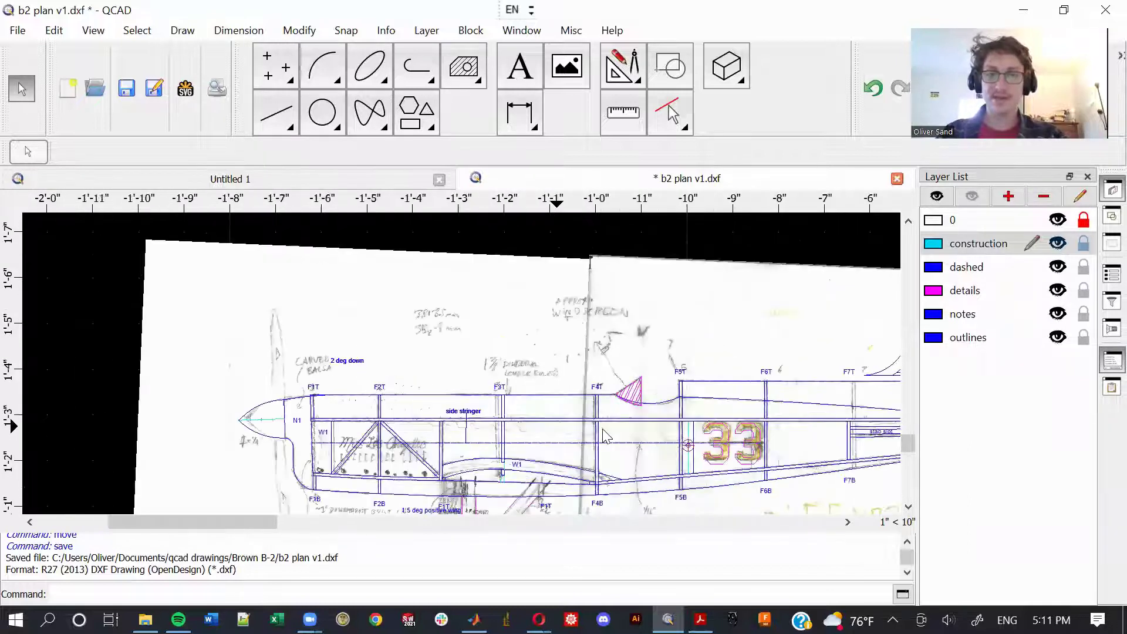
scroll(604, 434, "up", 3)
scroll(405, 335, "down", 3)
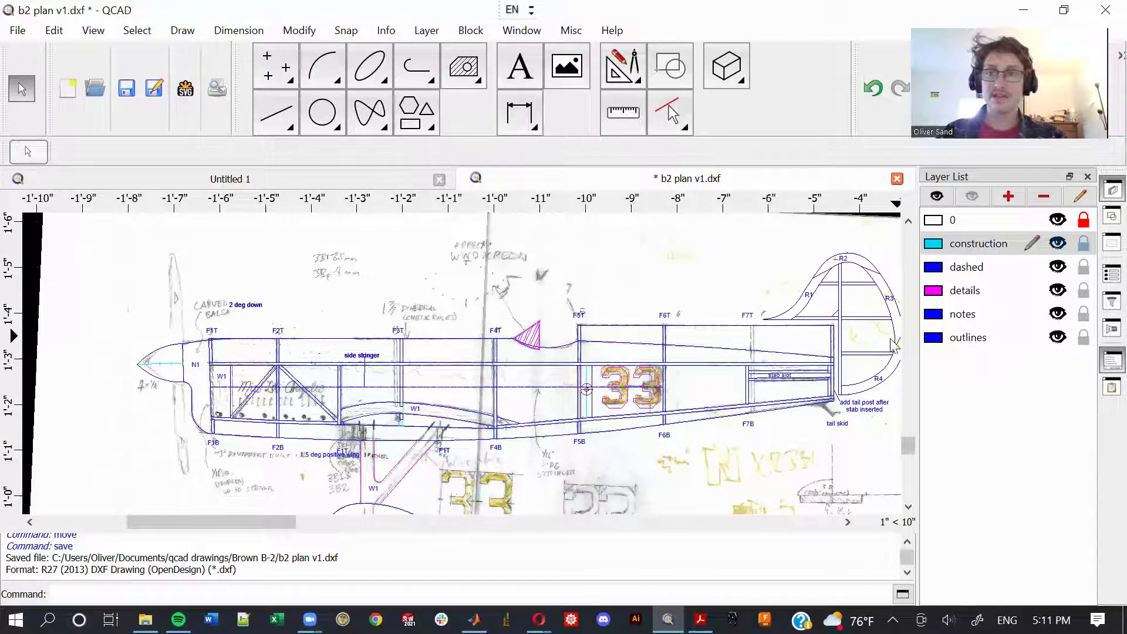
Step: Compare the former positions in the traced side view with the scanned fuselage top view above it
mouse_move(530, 273)
middle_mouse_down()
mouse_move(620, 463)
mouse_move(617, 483)
middle_mouse_up()
scroll(637, 280, "down", 1)
scroll(627, 347, "up", 1)
scroll(617, 483, "down", 1)
middle_click_drag(567, 264, 552, 312)
scroll(544, 257, "down", 3)
scroll(518, 392, "down", 2)
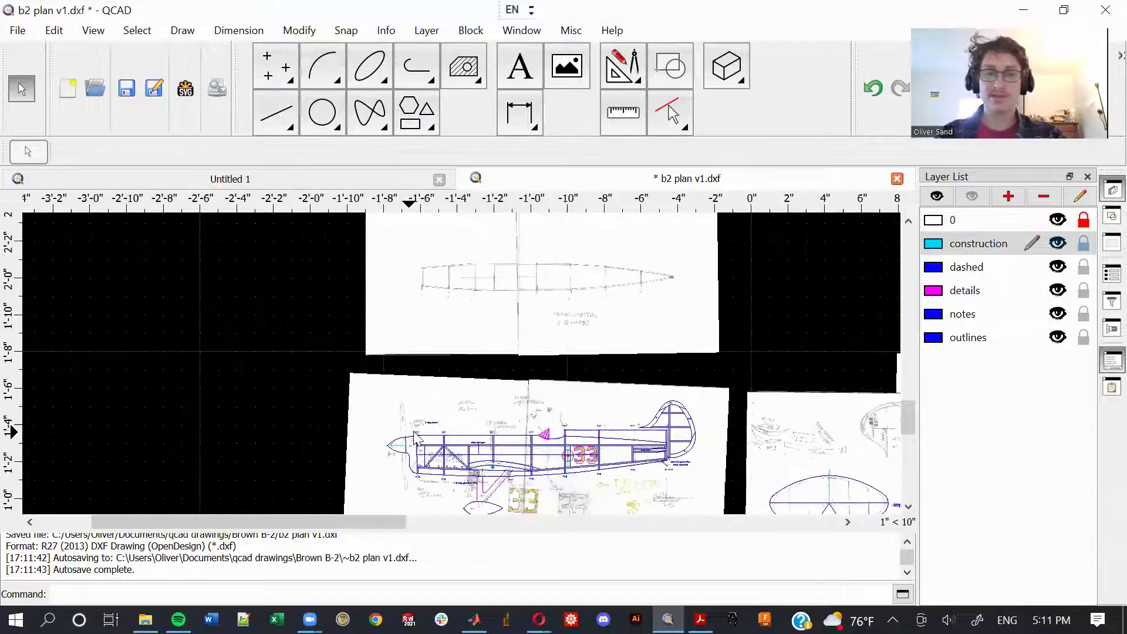
scroll(452, 443, "up", 4)
scroll(704, 424, "down", 2)
middle_click_drag(659, 415, 623, 400)
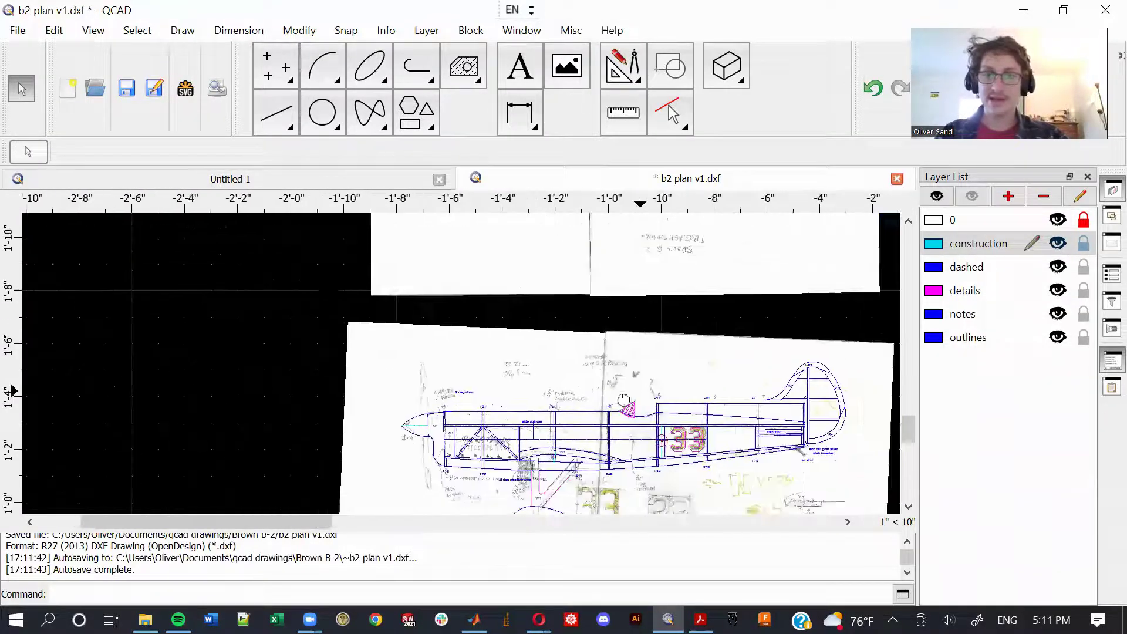
scroll(627, 405, "right", 2)
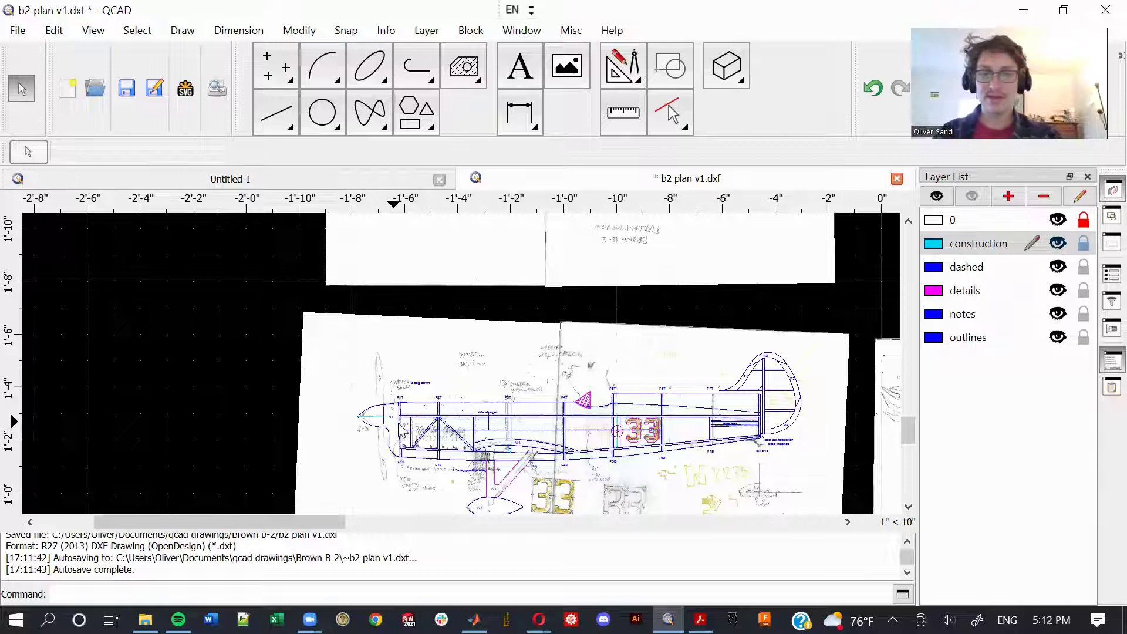
Step: Inspect the numbered former stations and outline in the scanned Brown B-2 fuselage top view
middle_click_drag(656, 360, 647, 517)
scroll(649, 318, "up", 4)
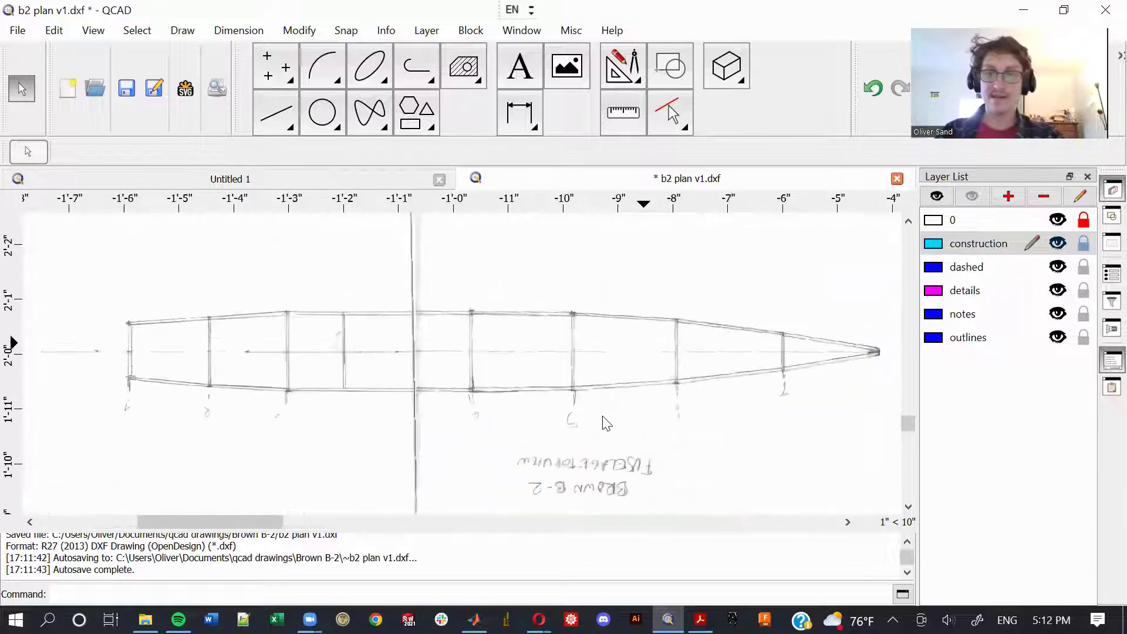
middle_click_drag(629, 370, 681, 287)
scroll(681, 292, "down", 6)
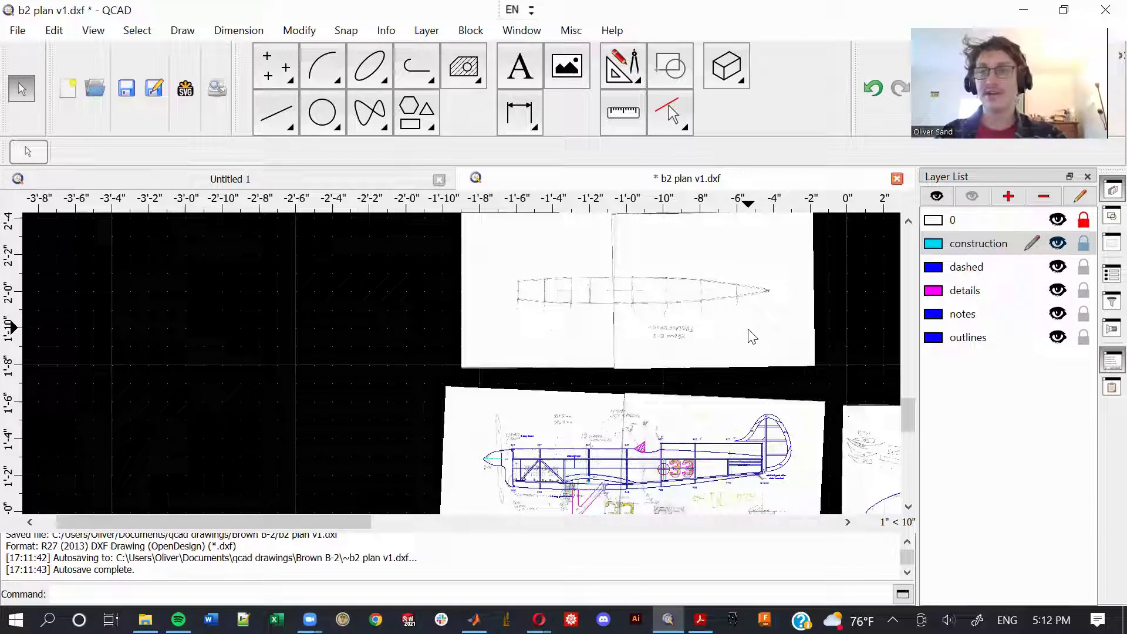
scroll(679, 302, "down", 2)
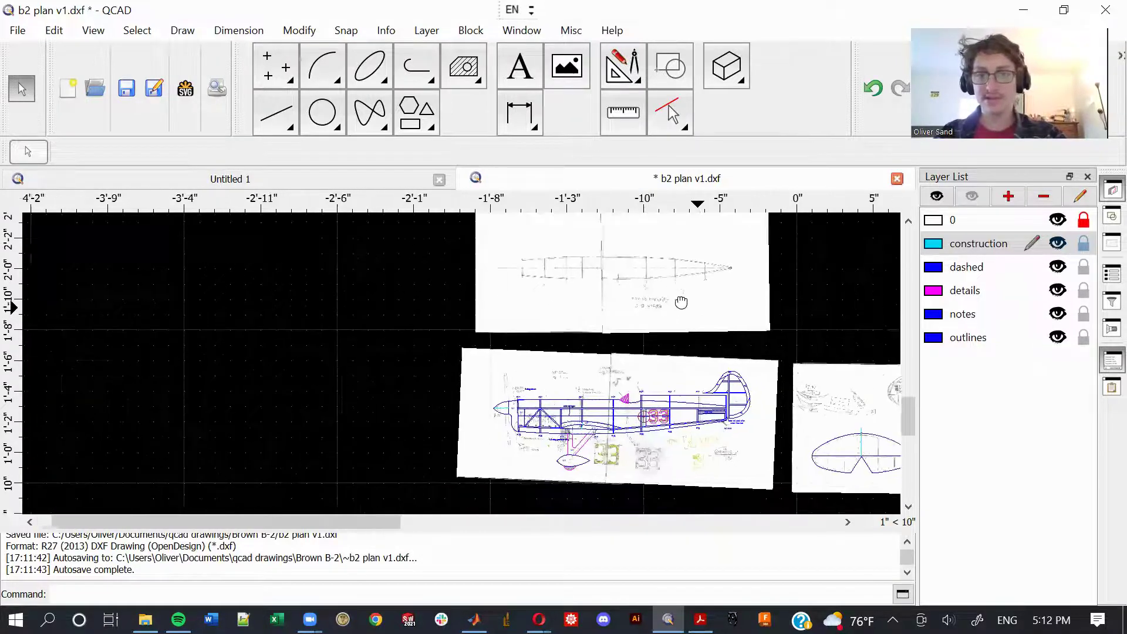
middle_click_drag(675, 294, 564, 310)
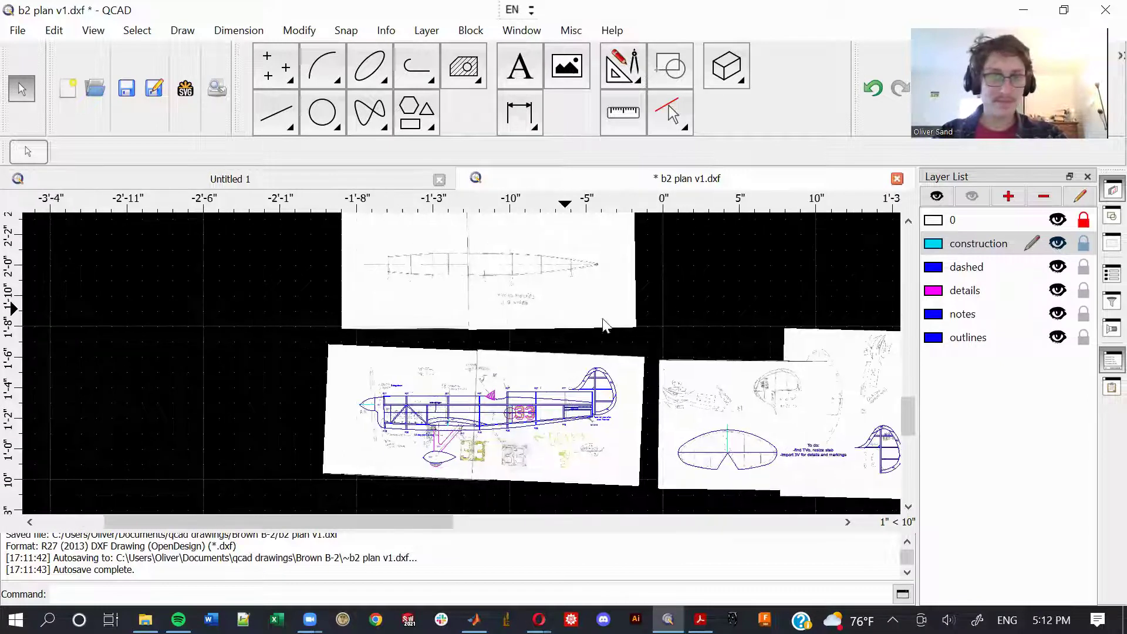
middle_click_drag(655, 347, 671, 356)
scroll(500, 314, "up", 7)
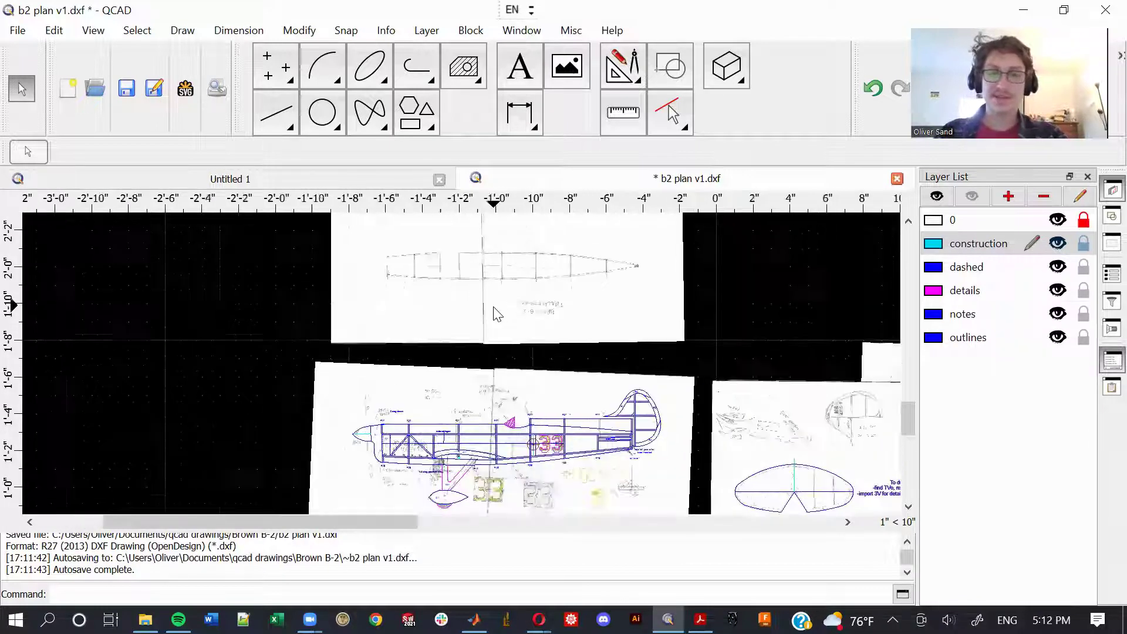
scroll(650, 276, "down", 5)
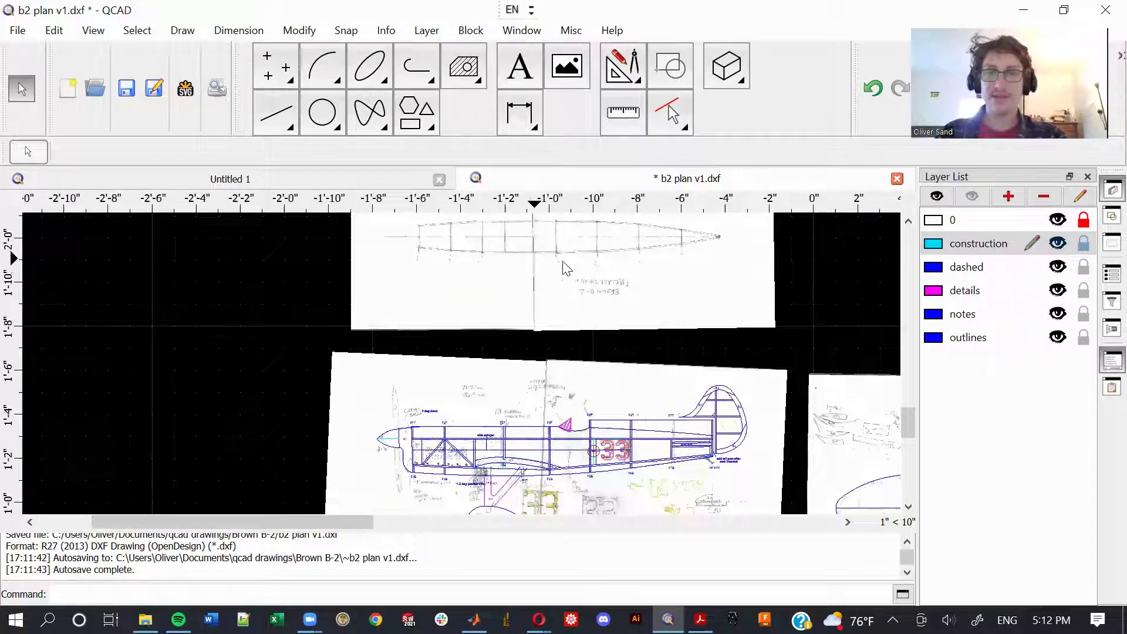
scroll(535, 511, "left", 3)
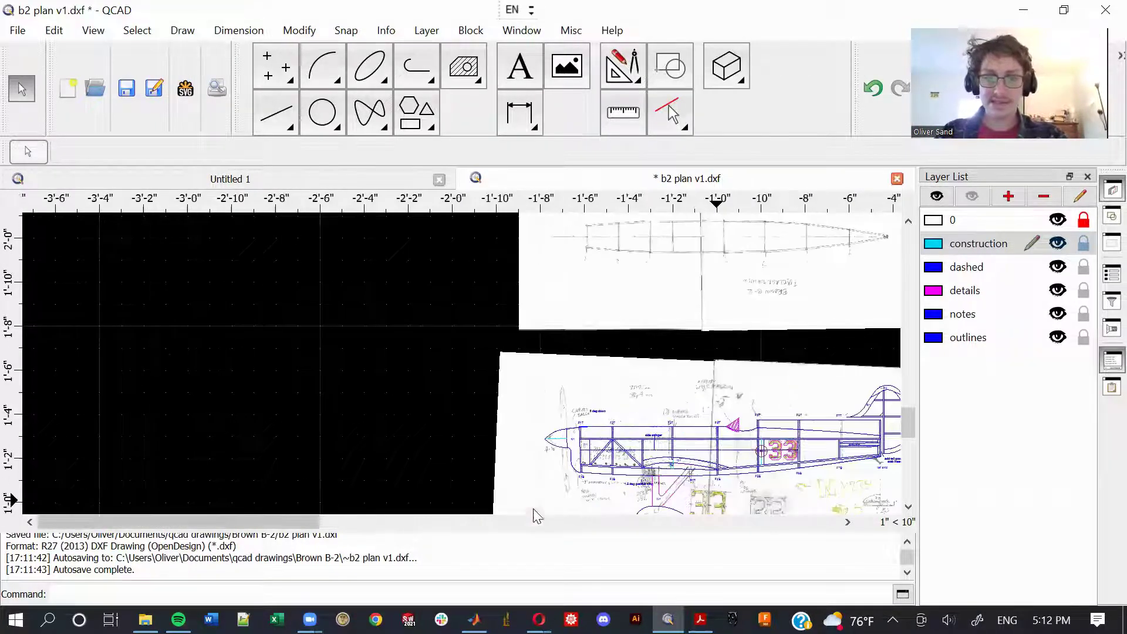
Step: Inspect the nose block, front formers and wing area of the traced side view against the scan
scroll(674, 382, "up", 5)
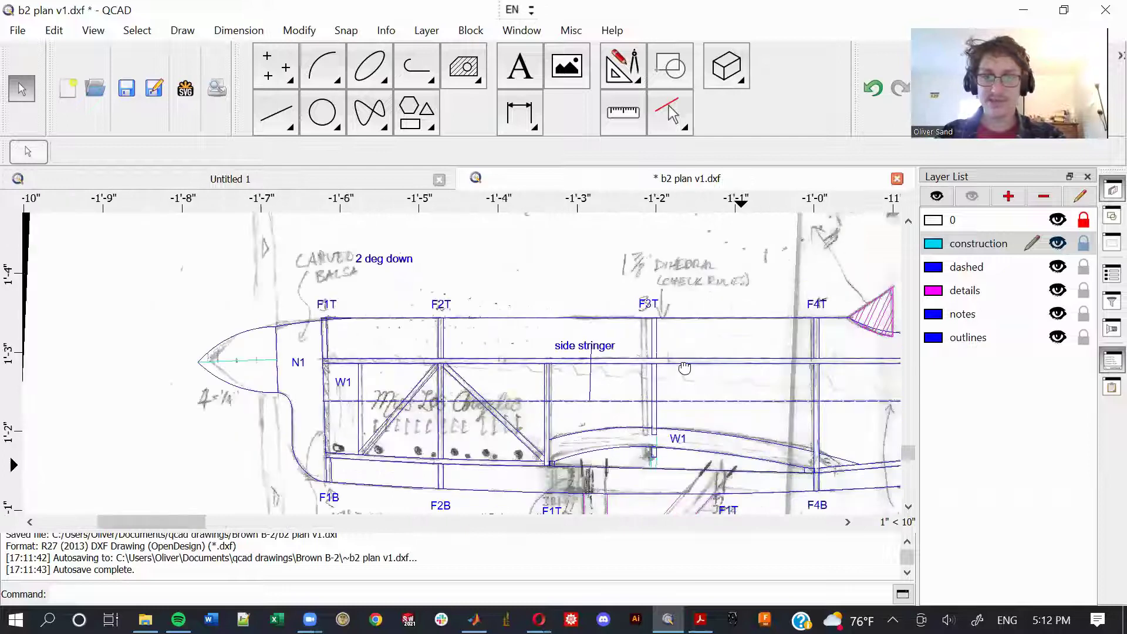
scroll(674, 382, "down", 1)
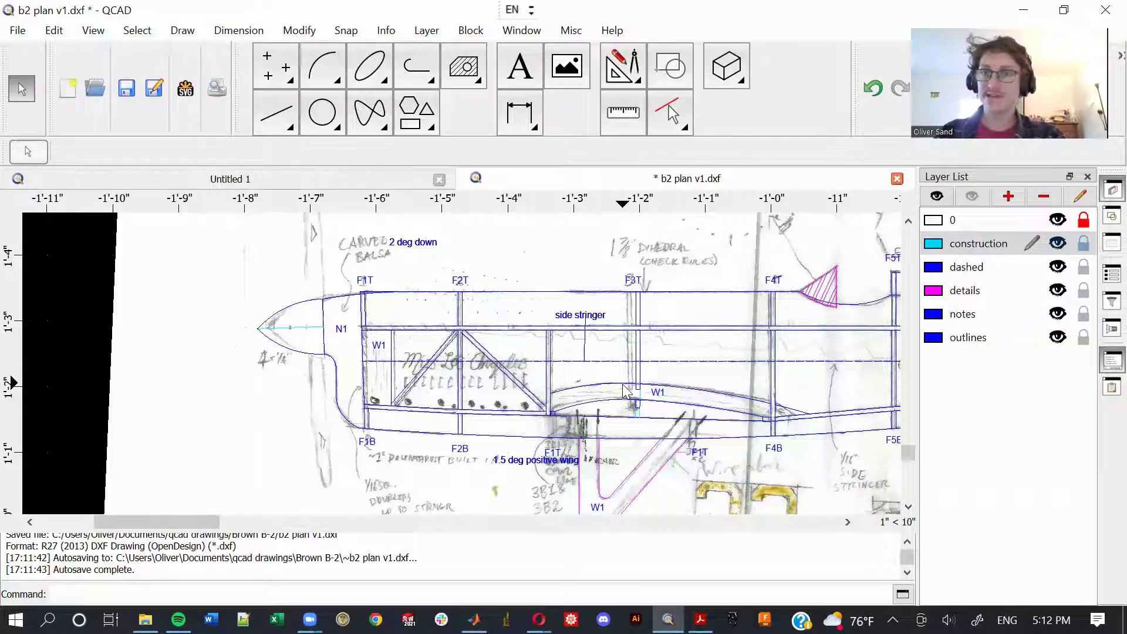
scroll(724, 304, "down", 3)
scroll(742, 312, "up", 1)
middle_click_drag(736, 320, 597, 333)
scroll(597, 333, "down", 4)
middle_click_drag(678, 340, 668, 452)
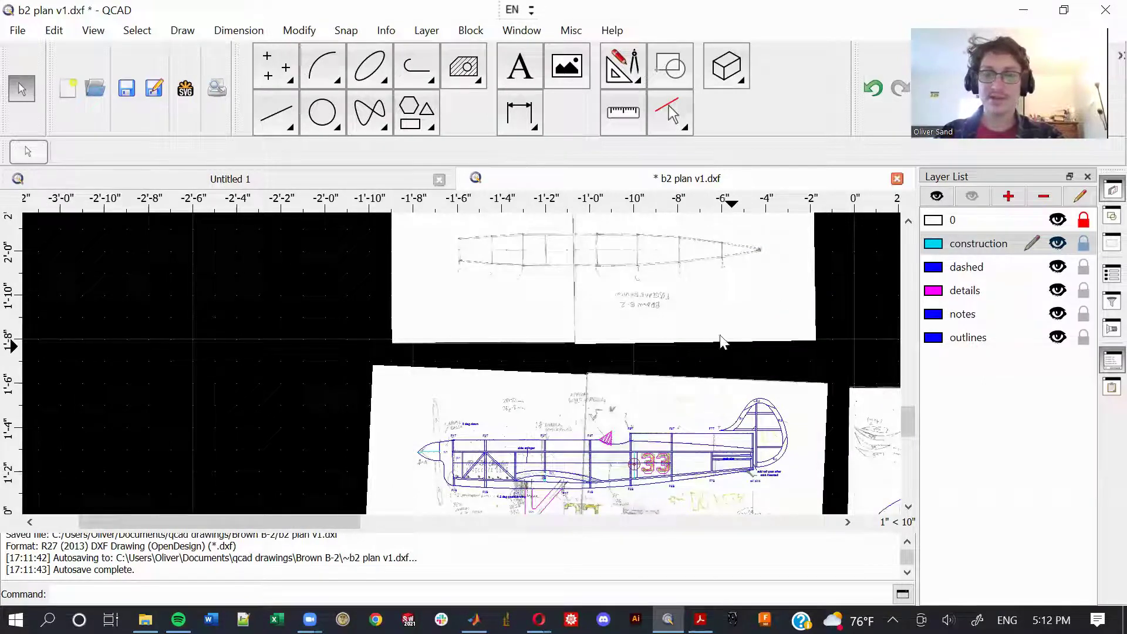
Step: Examine the traced wing plan over its scan, especially the centre section with its construction lines and ribs
middle_click_drag(733, 348, 714, 320)
scroll(592, 452, "down", 3)
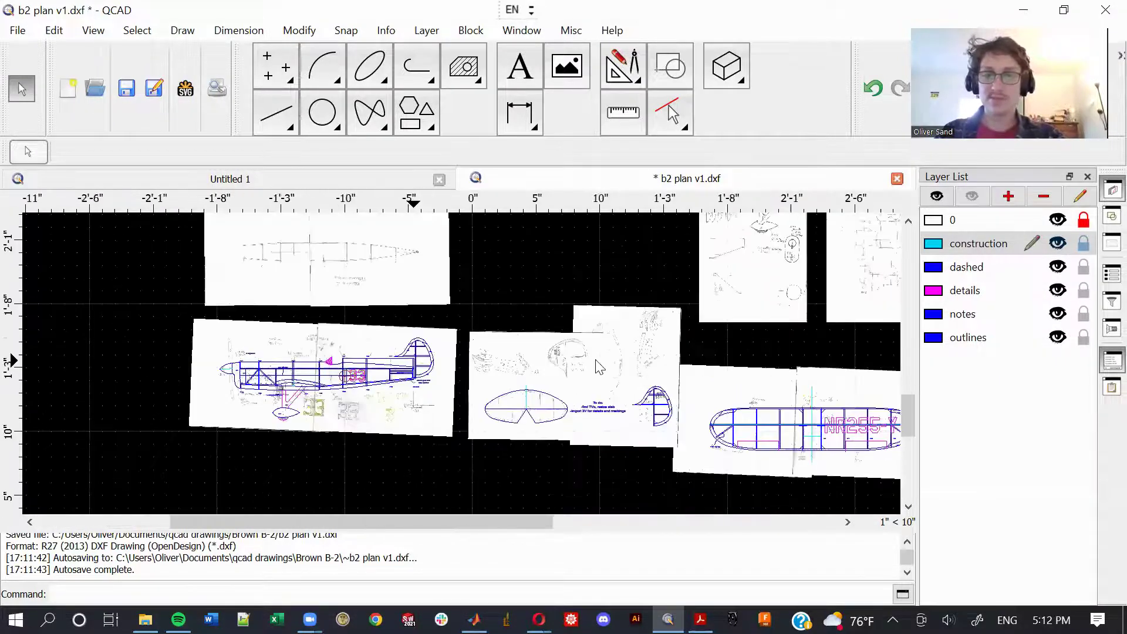
middle_click_drag(600, 394, 561, 392)
scroll(687, 424, "up", 10)
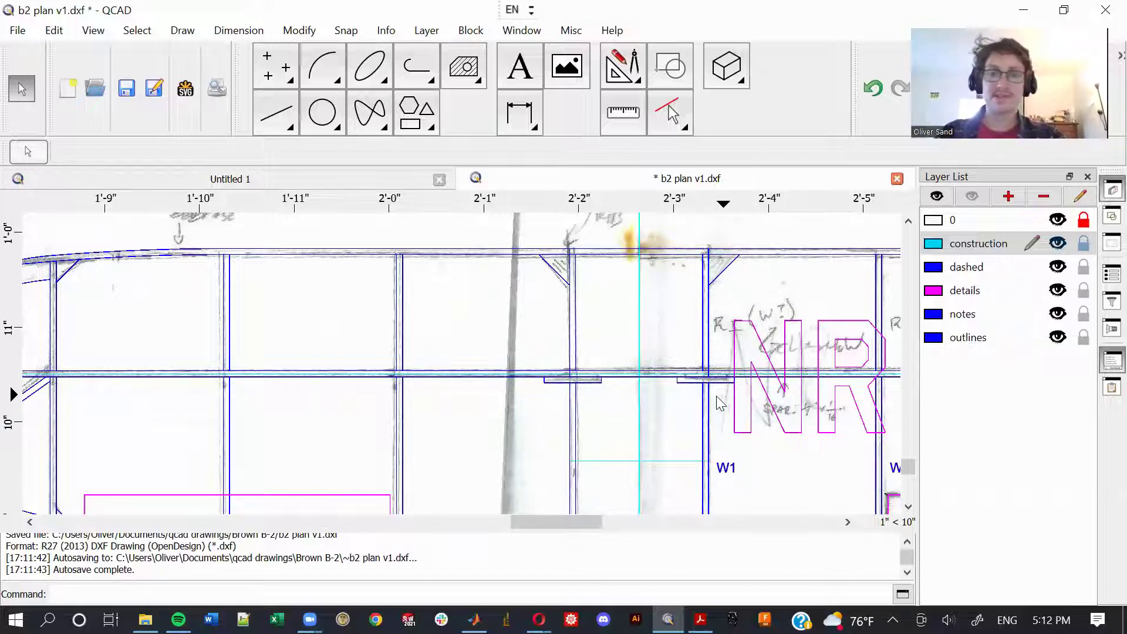
scroll(708, 393, "down", 3)
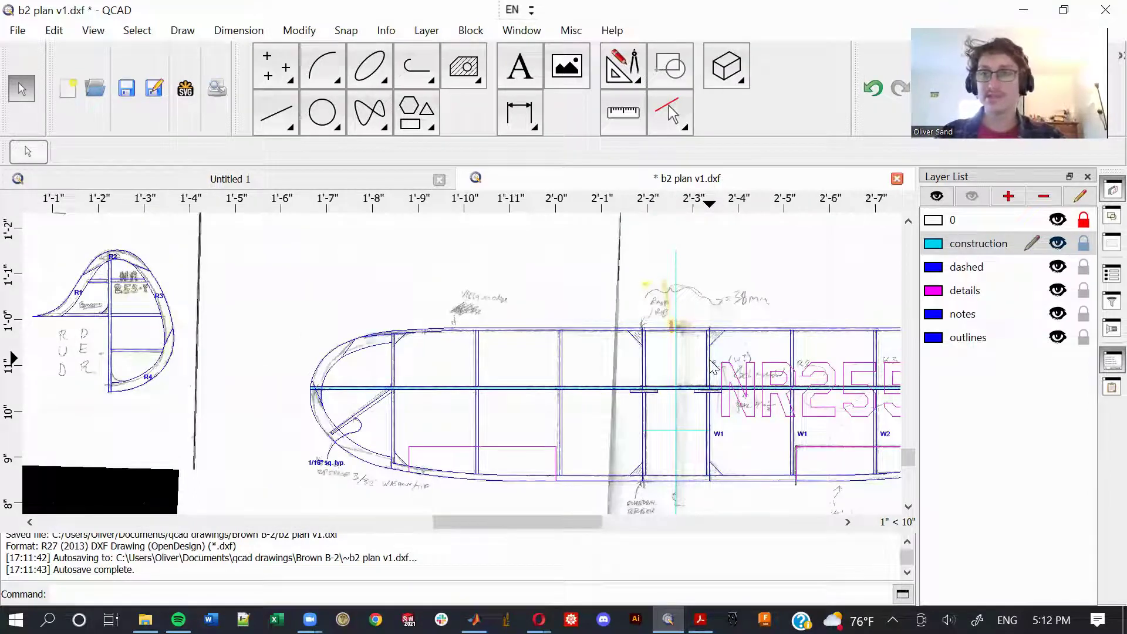
scroll(708, 369, "down", 8)
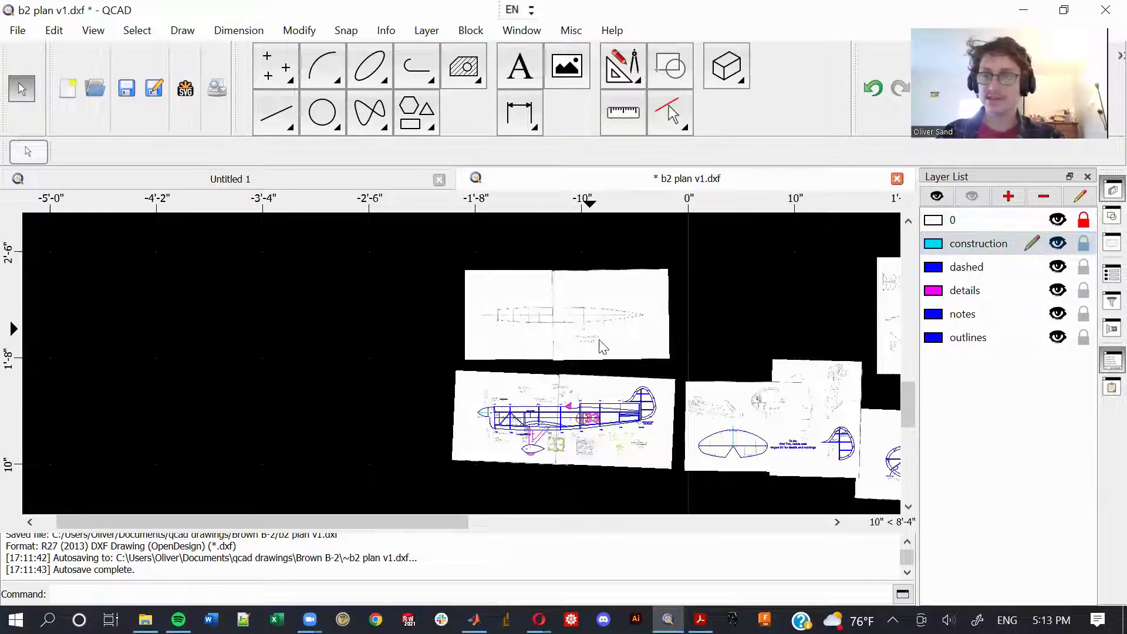
Step: Select the construction layer for working on the fuselage top view
scroll(611, 382, "up", 3)
left_click(946, 251)
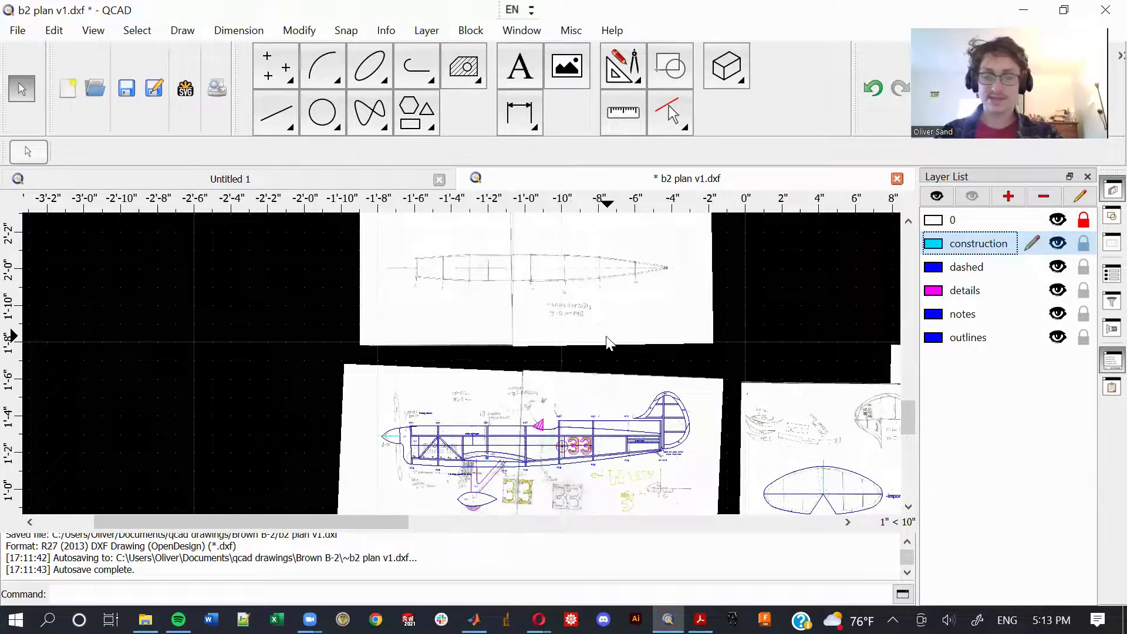
Step: Draw a vertical construction line of length 10, reference point Start, upward from former F1T's front edge at the top longeron
key("l")
key("v")
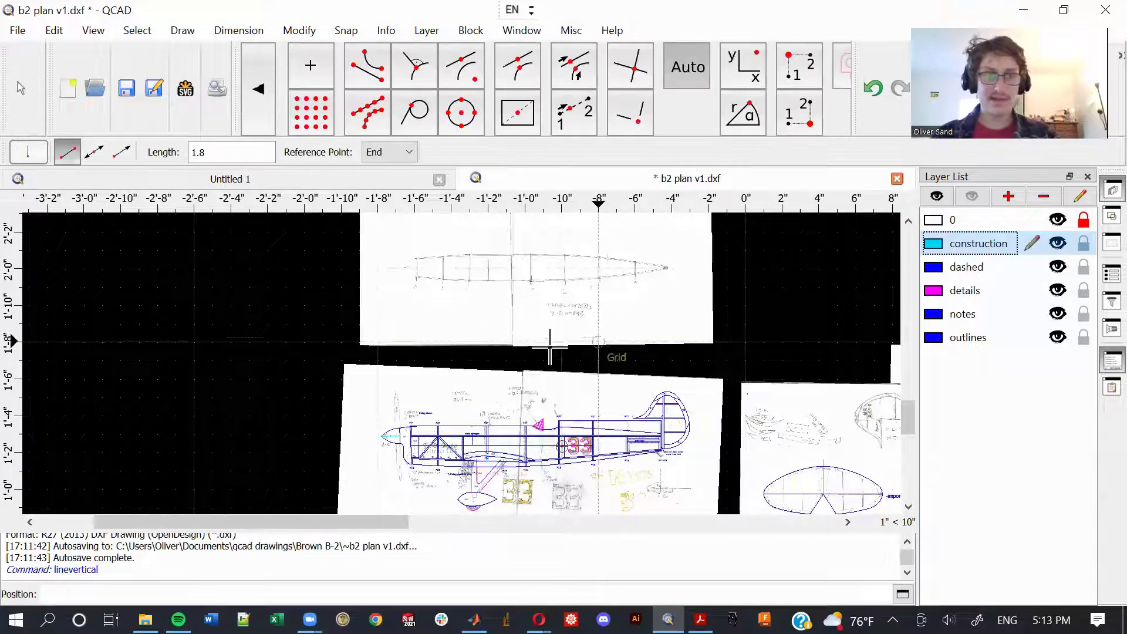
left_click_drag(218, 152, 106, 131)
type("10")
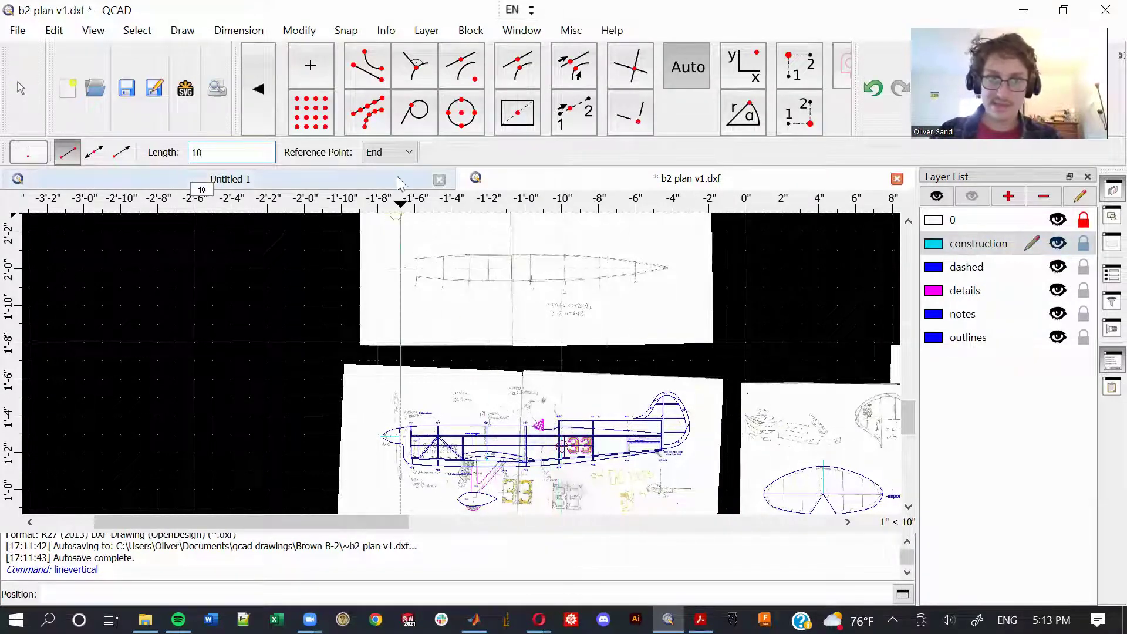
left_click(388, 152)
left_click(380, 170)
scroll(558, 391, "down", 4)
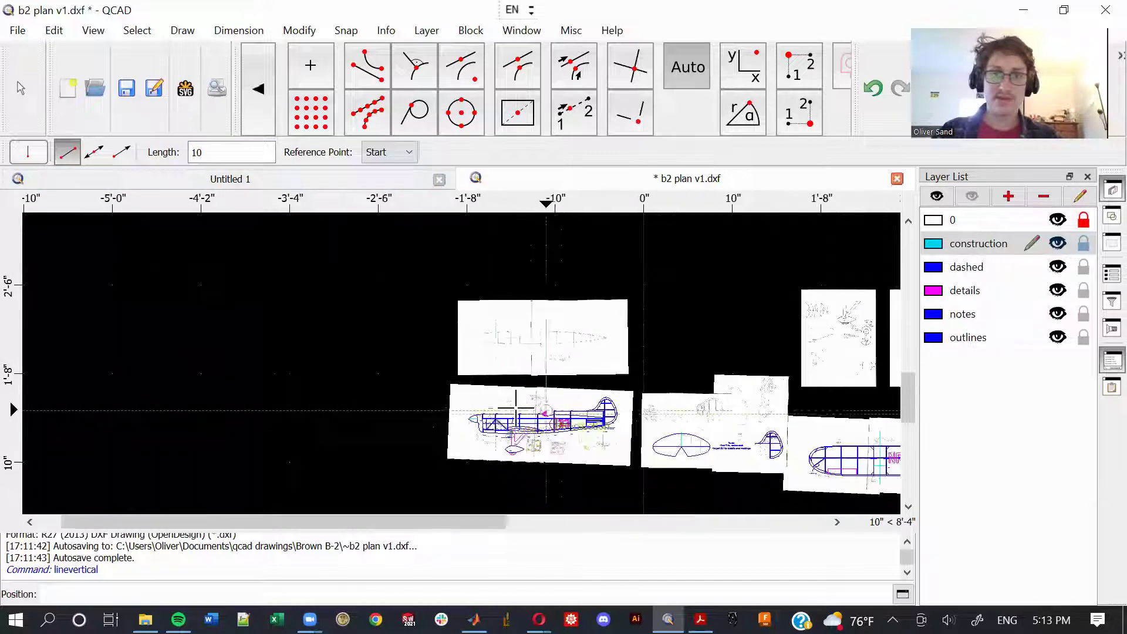
scroll(499, 431, "up", 4)
scroll(500, 432, "up", 7)
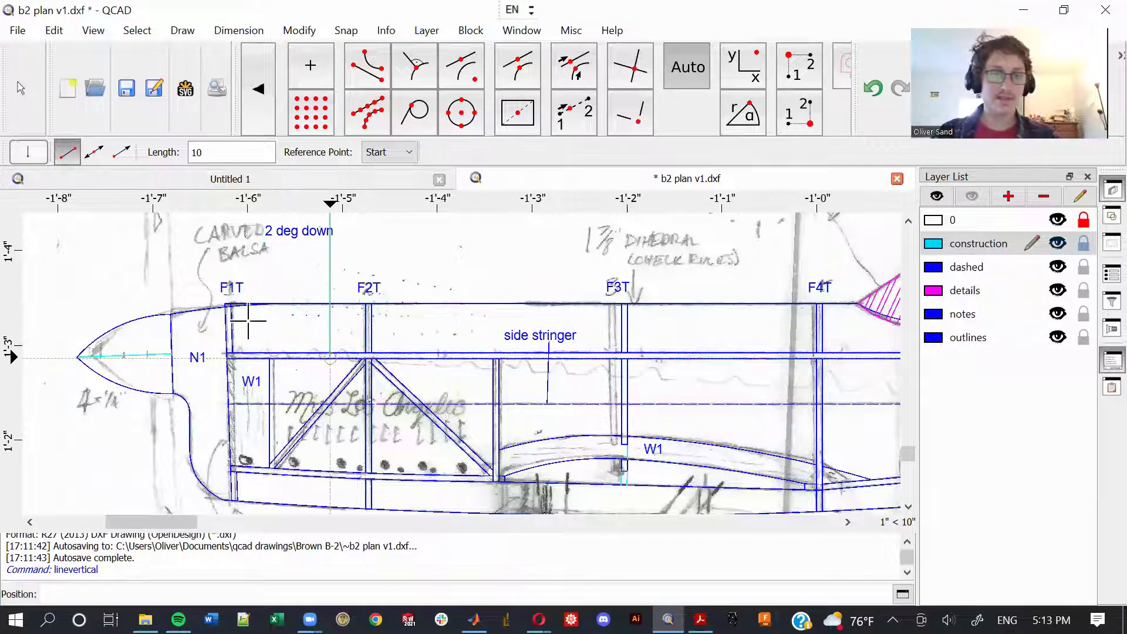
scroll(230, 364, "up", 1)
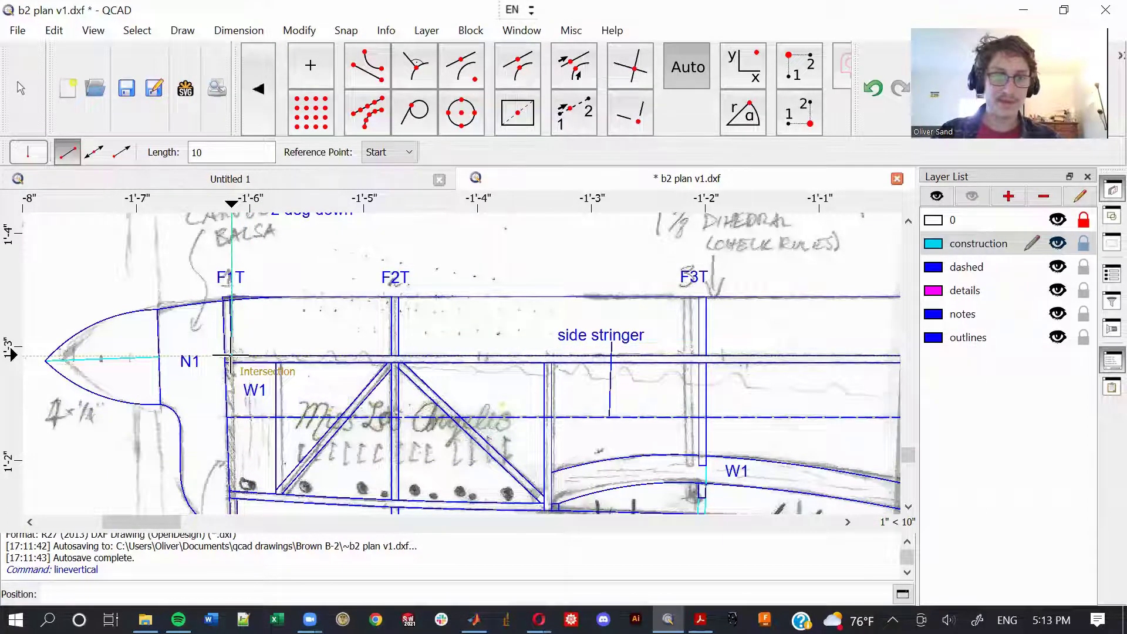
scroll(235, 355, "up", 4)
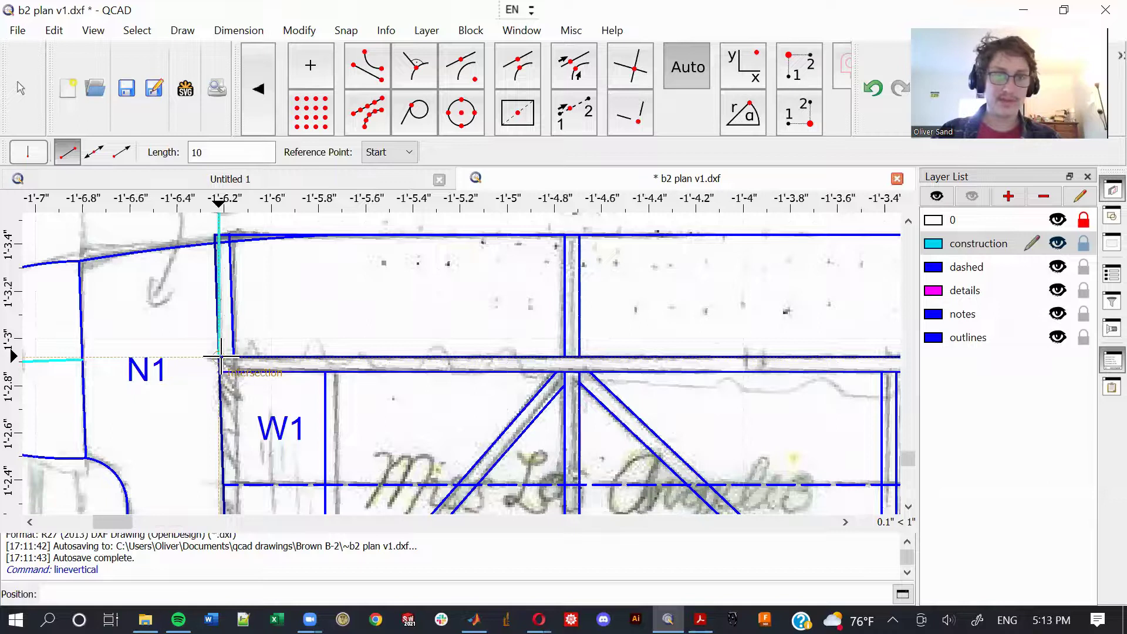
scroll(220, 356, "up", 3)
scroll(228, 358, "down", 10)
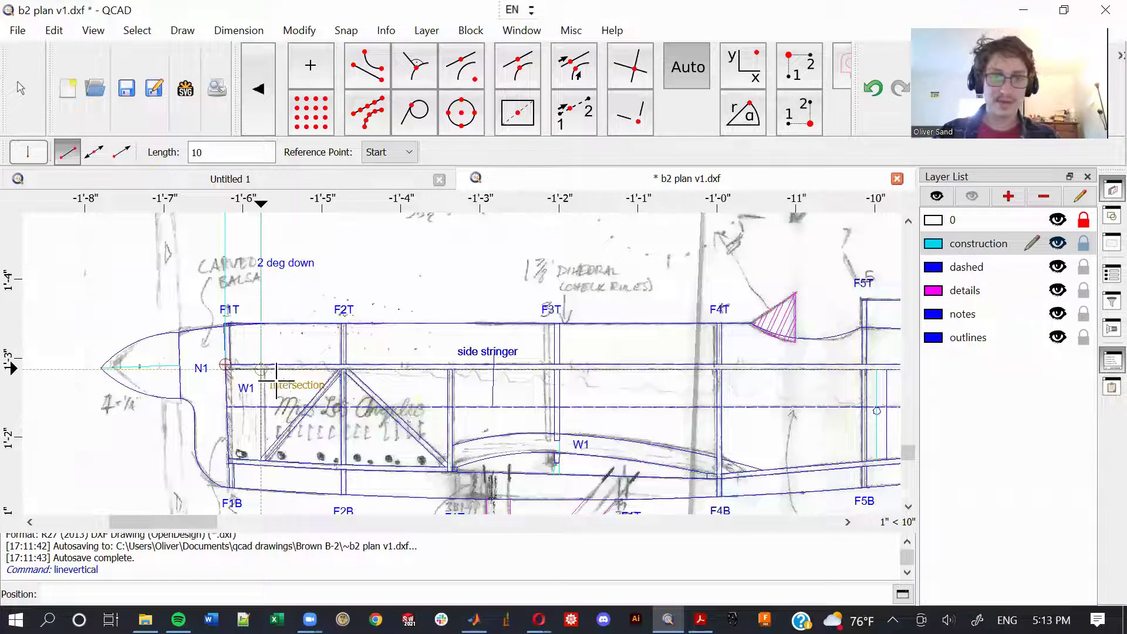
Step: Project former F2T's front edge upward from the top longeron with another vertical construction line of length 10
scroll(276, 376, "up", 4)
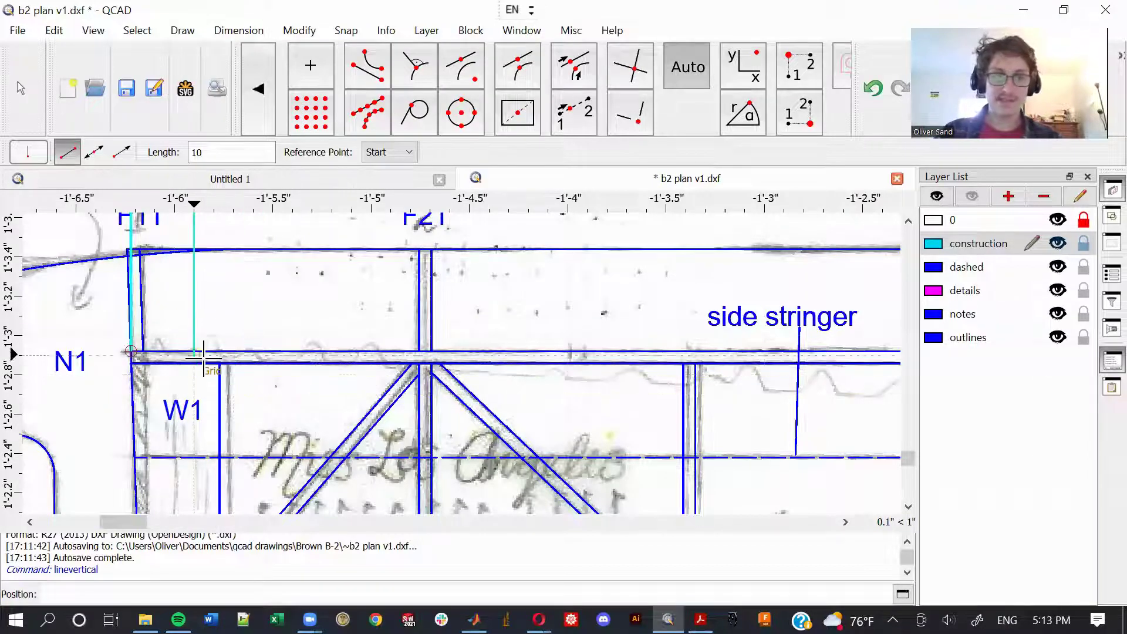
left_click(422, 351)
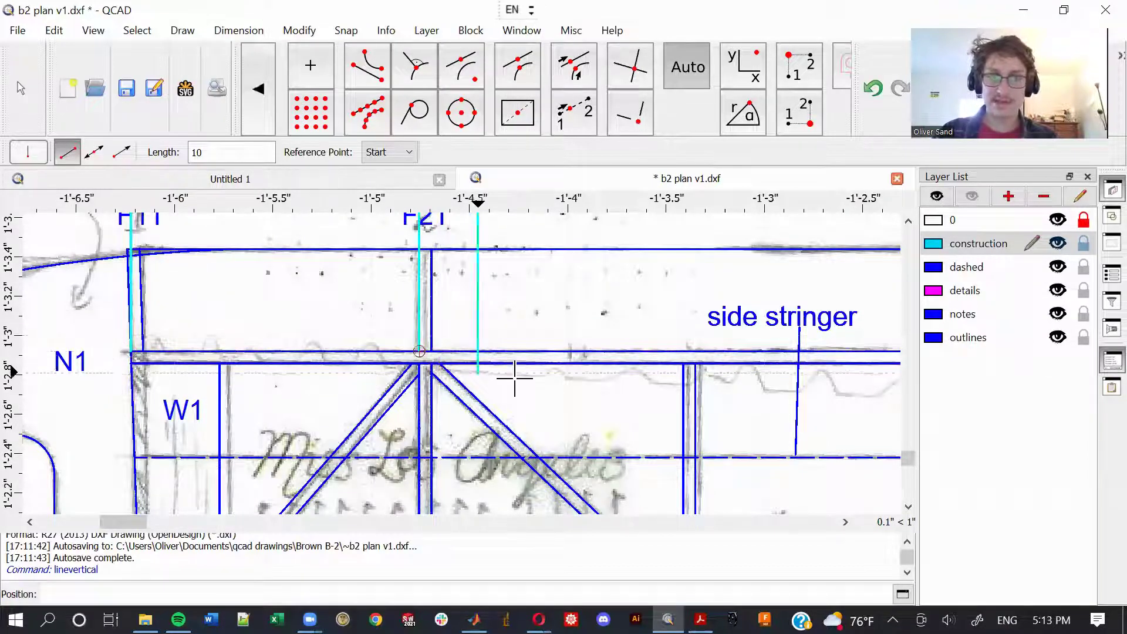
scroll(637, 391, "down", 4)
scroll(298, 402, "down", 1)
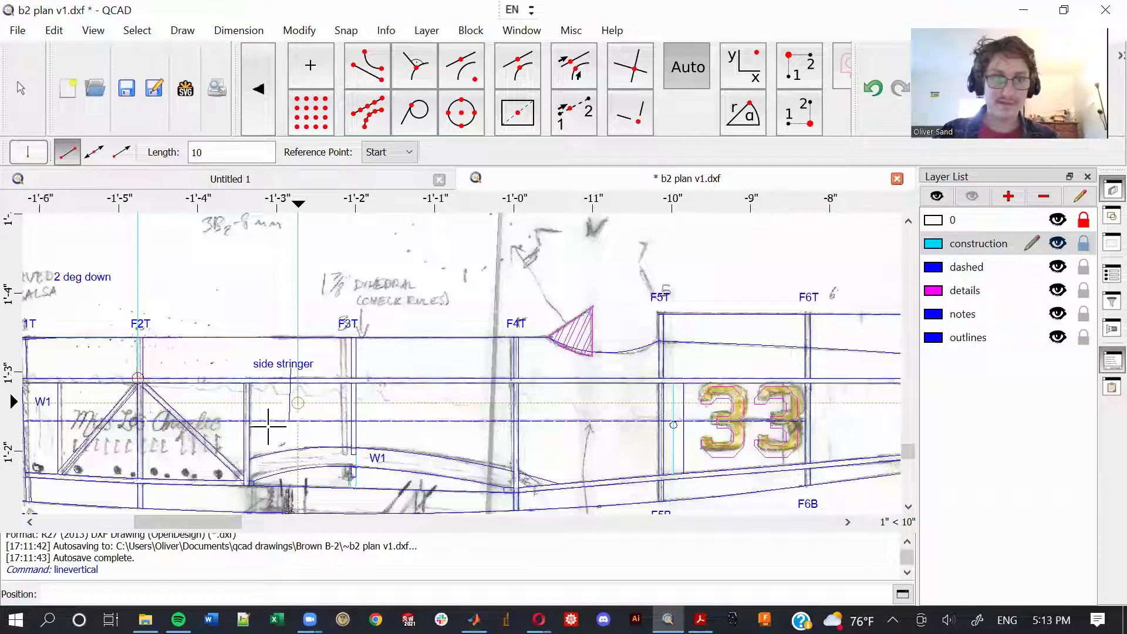
Step: Add a vertical construction line of length 10 from the front edge of the upright between F2T and F3T
middle_click_drag(266, 413, 322, 405)
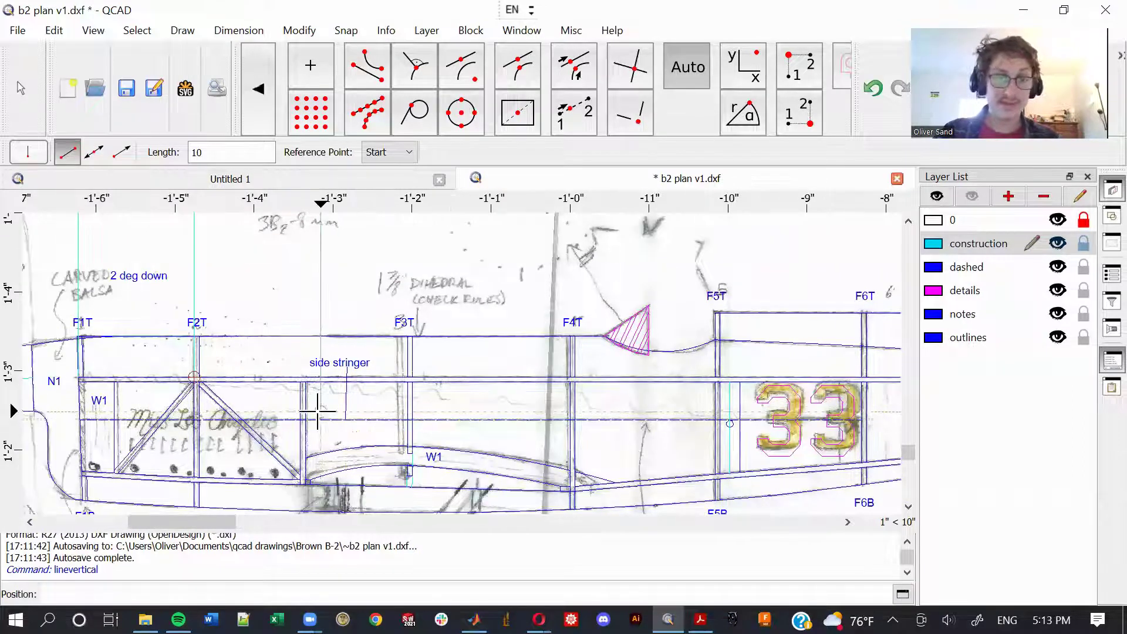
scroll(300, 406, "up", 1)
scroll(300, 407, "up", 6)
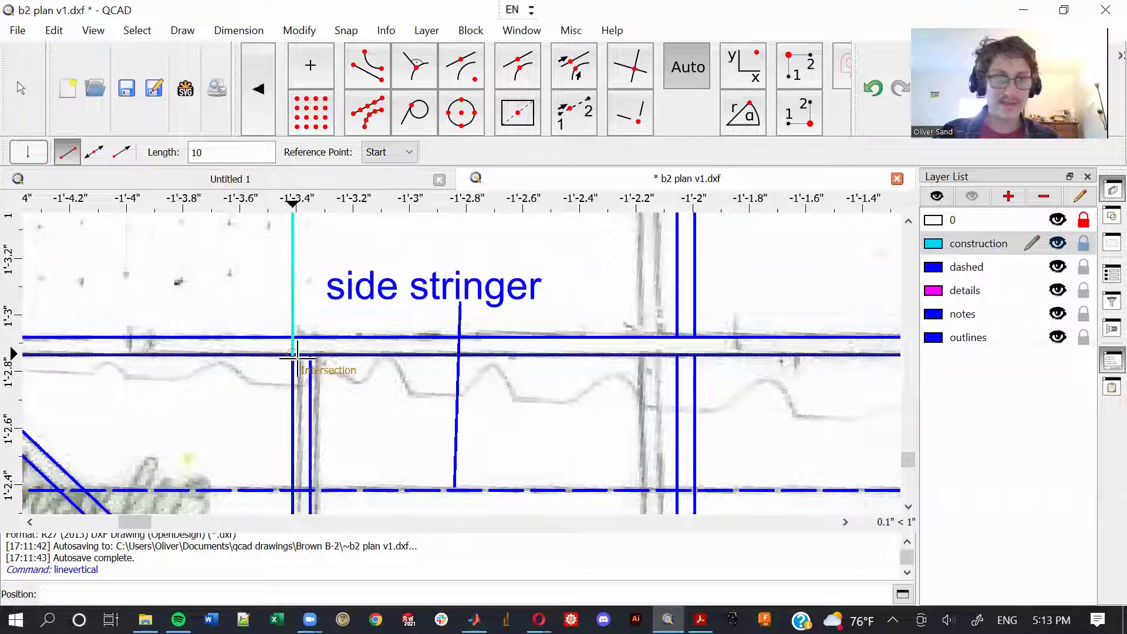
scroll(442, 395, "down", 6)
scroll(448, 324, "down", 1)
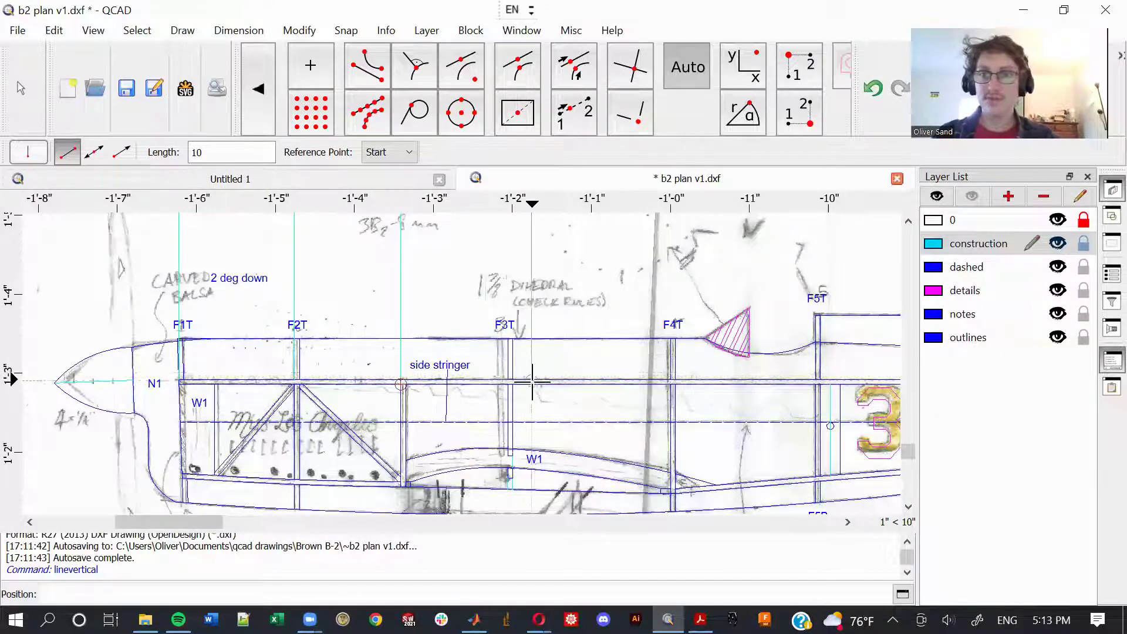
Step: Project the front edges of formers F3T, F4T and F5T upward with vertical construction lines of length 10
scroll(513, 380, "up", 1)
scroll(517, 366, "up", 5)
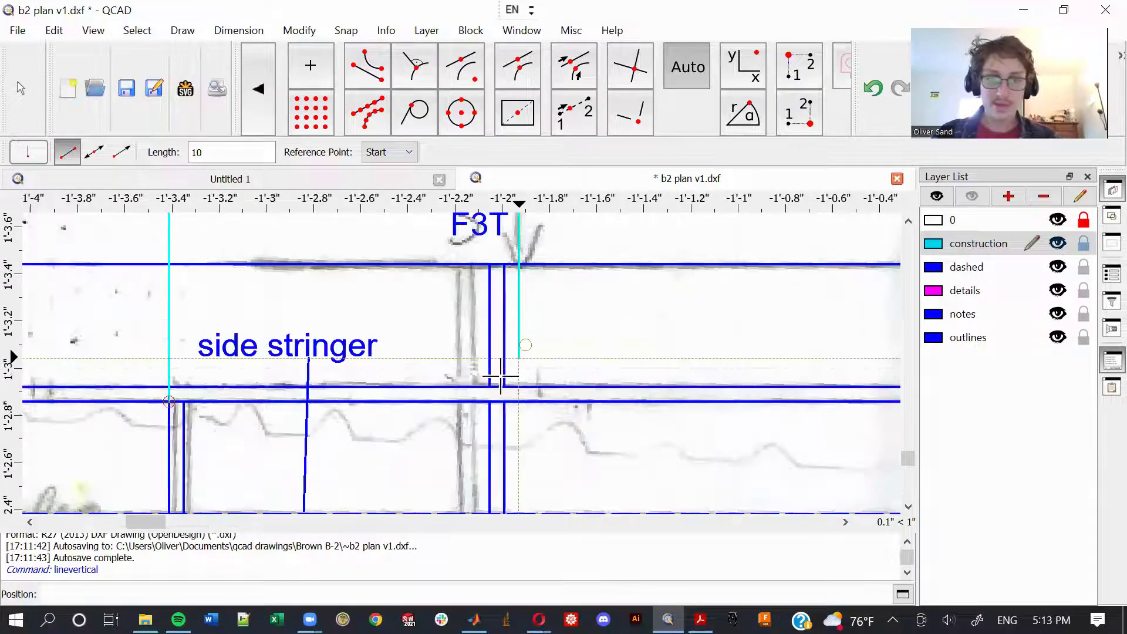
scroll(554, 373, "down", 4)
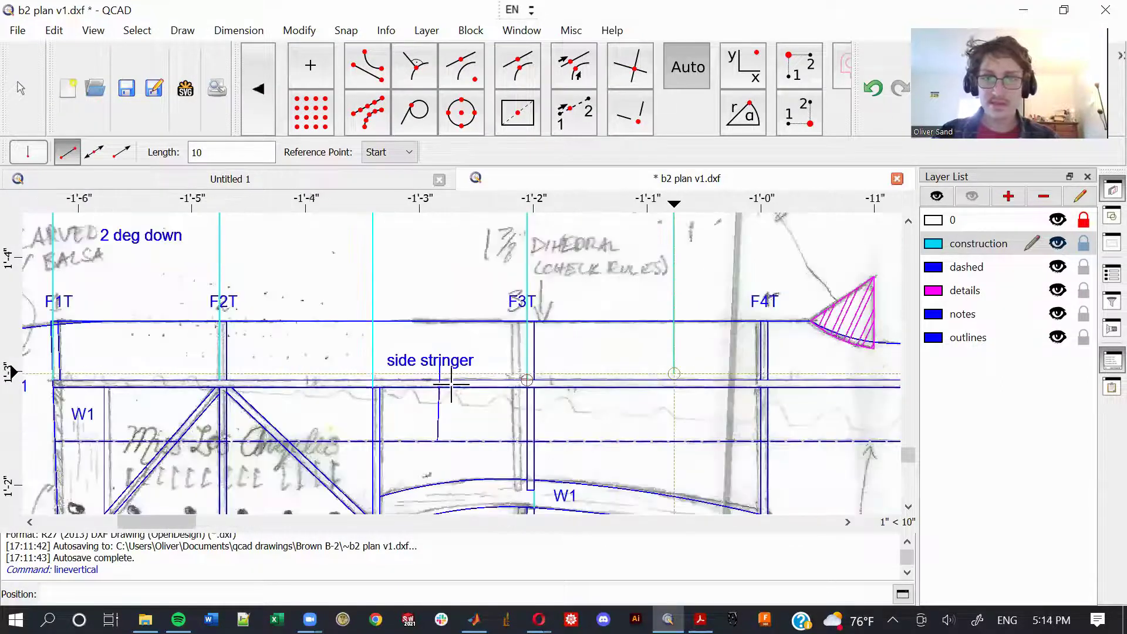
middle_click_drag(553, 366, 274, 362)
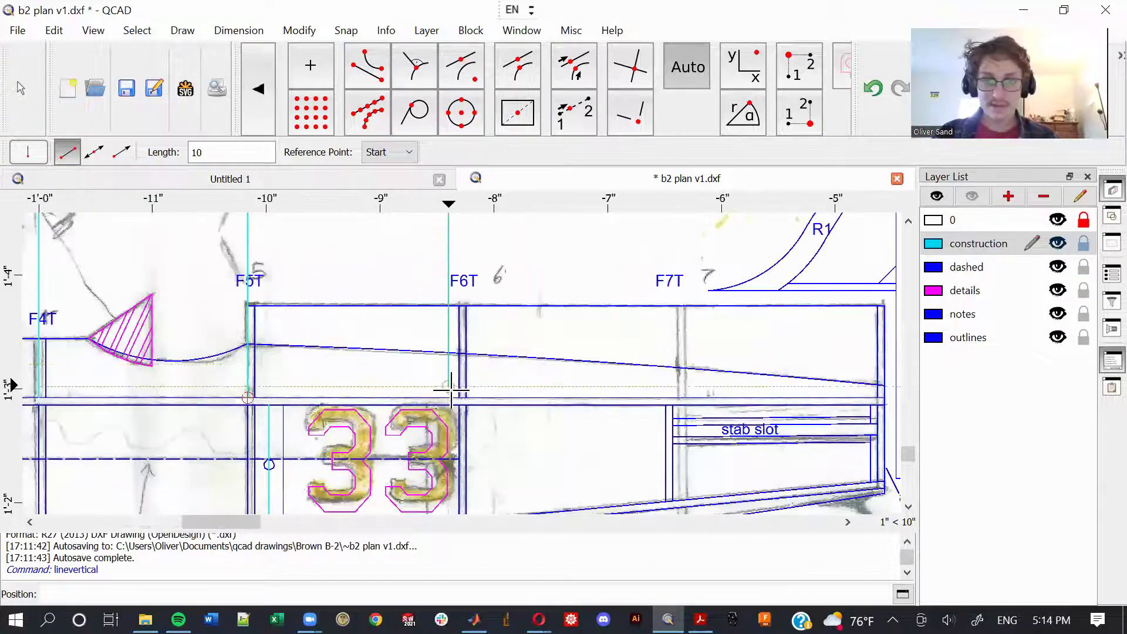
Step: Draw vertical construction lines of length 10 from the front edges of F6T and F7T and both edges of the rearmost fuselage upright
scroll(669, 390, "up", 4)
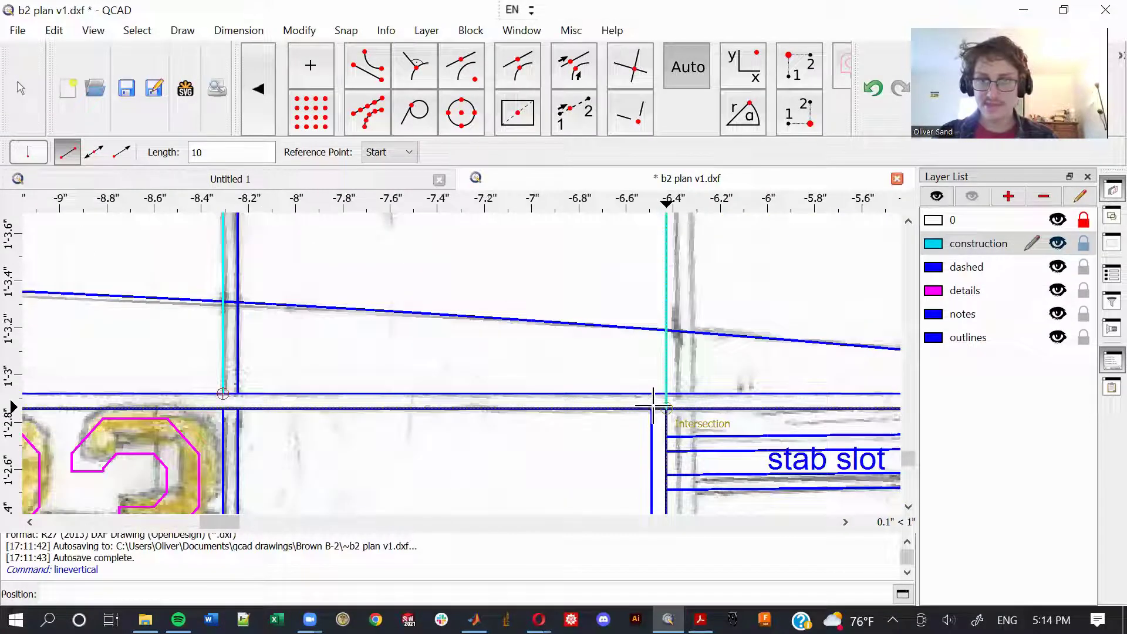
scroll(651, 399, "down", 8)
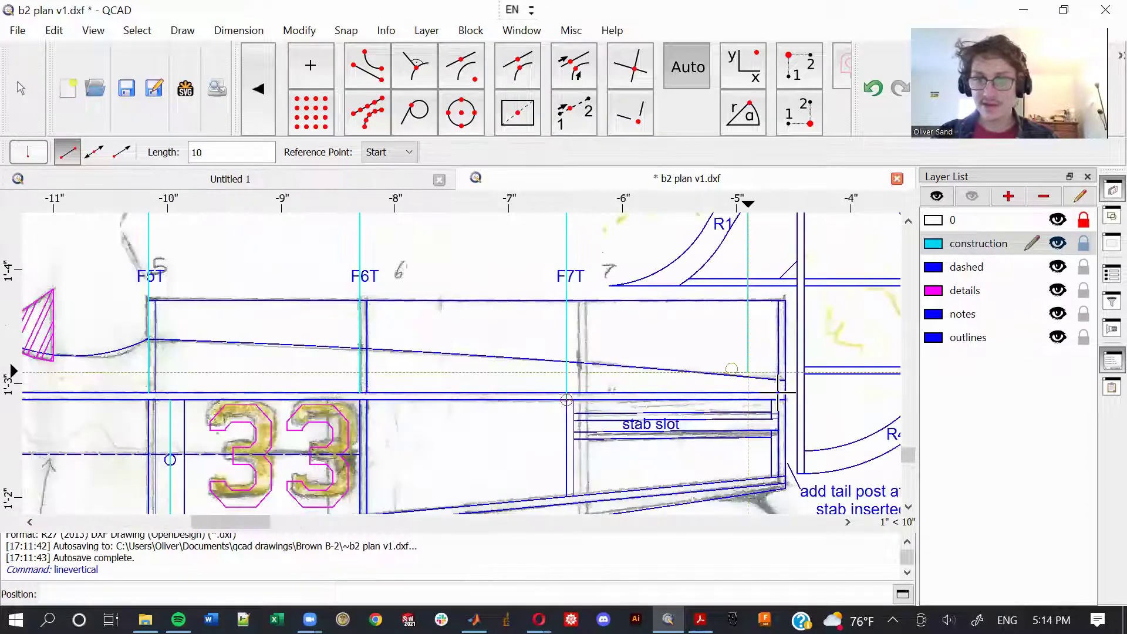
scroll(779, 392, "up", 1)
scroll(779, 393, "up", 3)
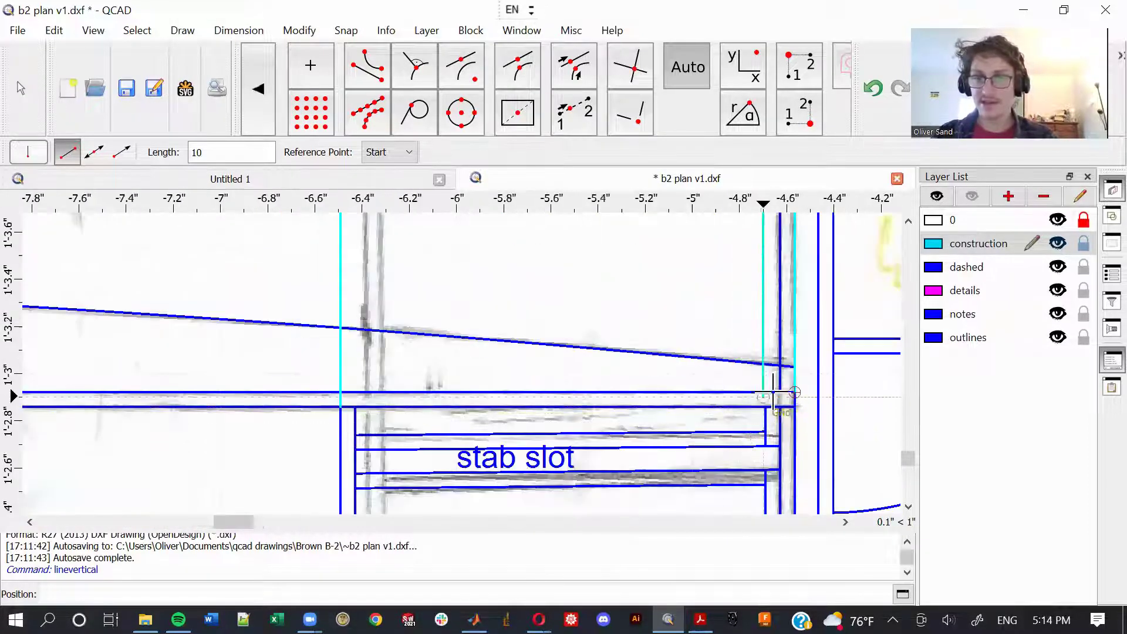
scroll(604, 398, "down", 5)
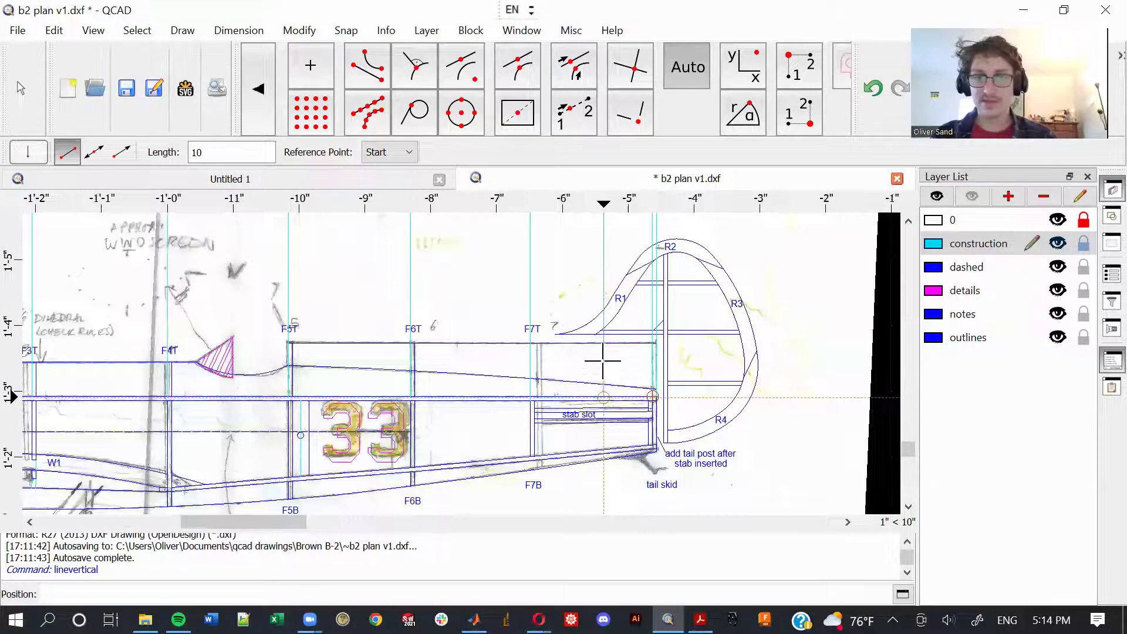
scroll(631, 447, "down", 4)
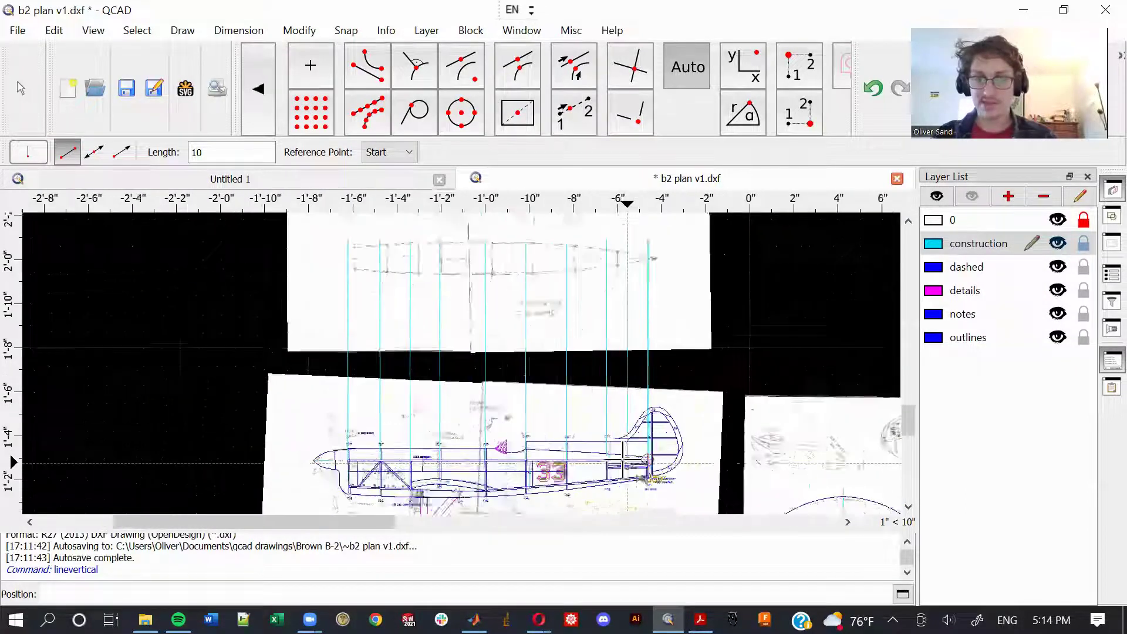
Step: Add a vertical construction line of length 10 from the rear edge of the upright at the wing's leading edge
scroll(528, 411, "up", 7)
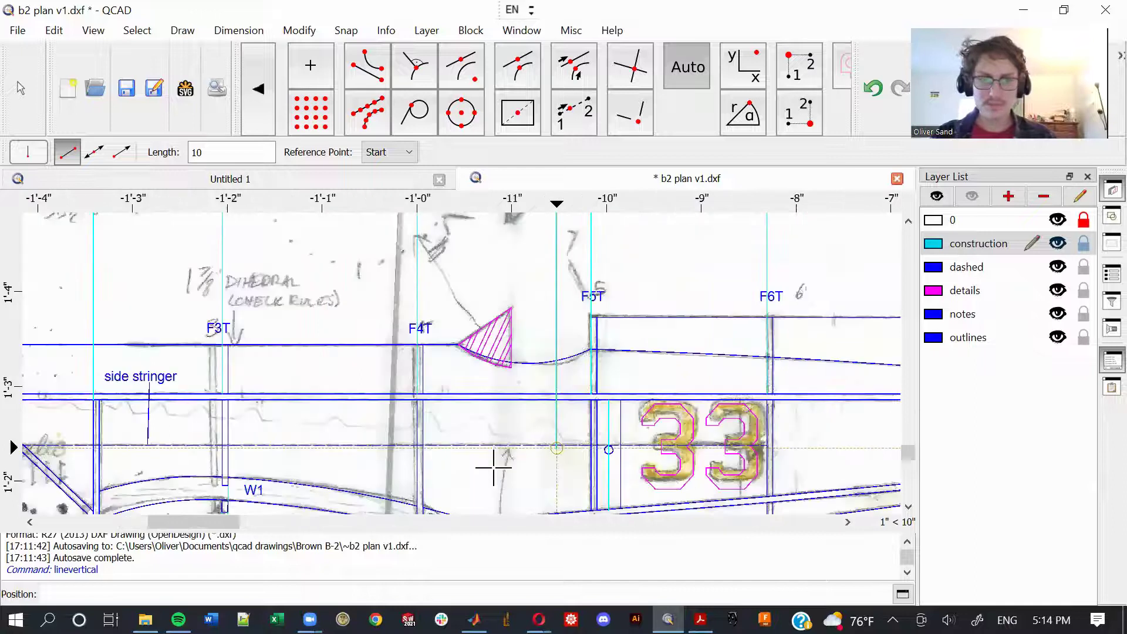
mouse_move(527, 407)
middle_mouse_down()
mouse_move(571, 357)
mouse_move(571, 374)
mouse_move(689, 384)
middle_mouse_up()
scroll(490, 441, "up", 3)
scroll(561, 356, "down", 2)
scroll(282, 327, "up", 1)
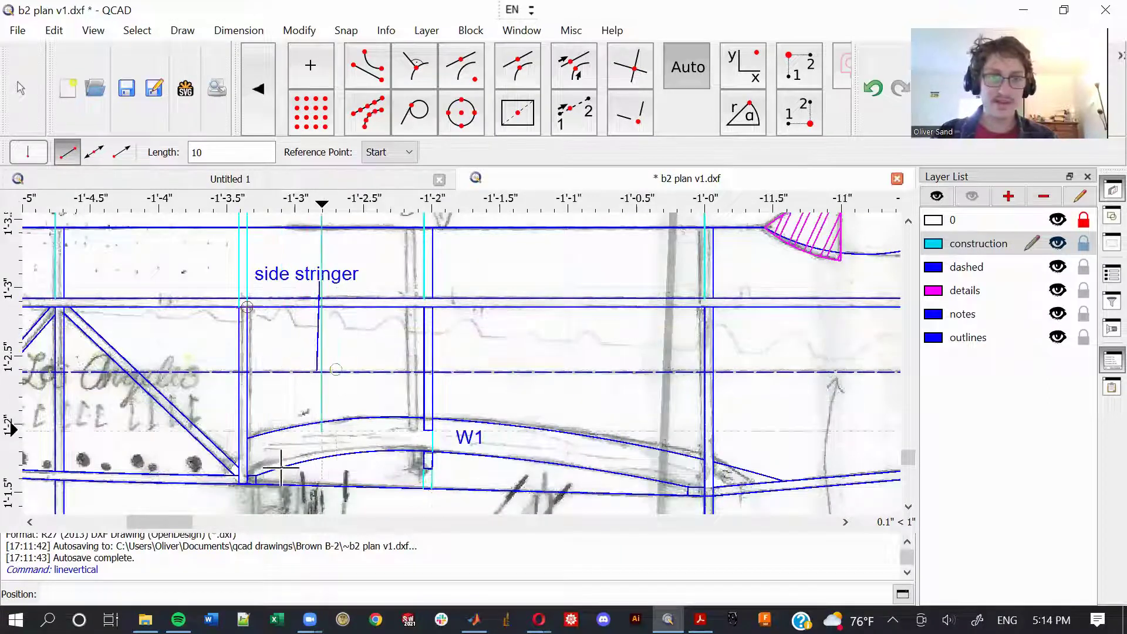
Step: Examine the side view around the W1 wing rib, its leading-edge upright and former F3T for further edges to project
scroll(241, 446, "up", 1)
scroll(234, 441, "up", 1)
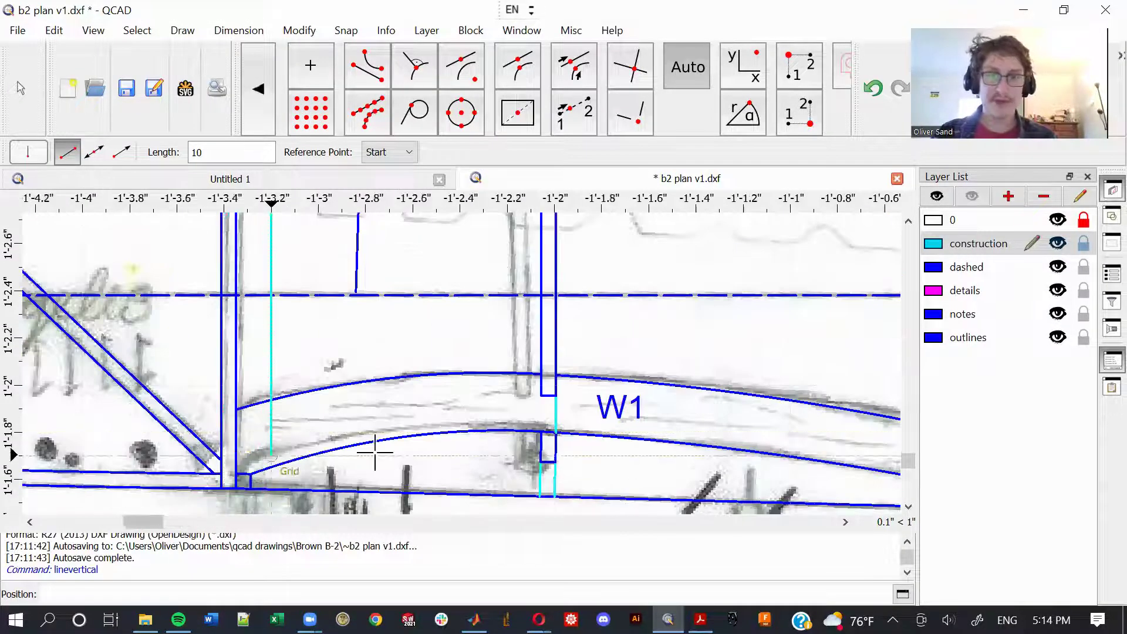
scroll(408, 347, "down", 2)
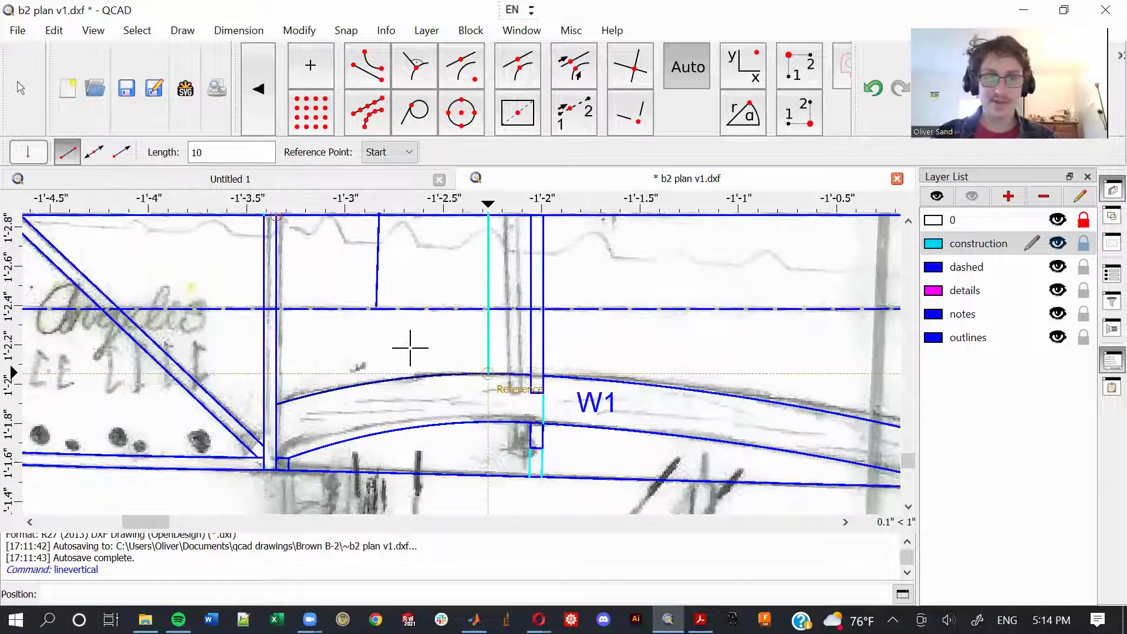
scroll(367, 294, "down", 2)
scroll(365, 293, "up", 1)
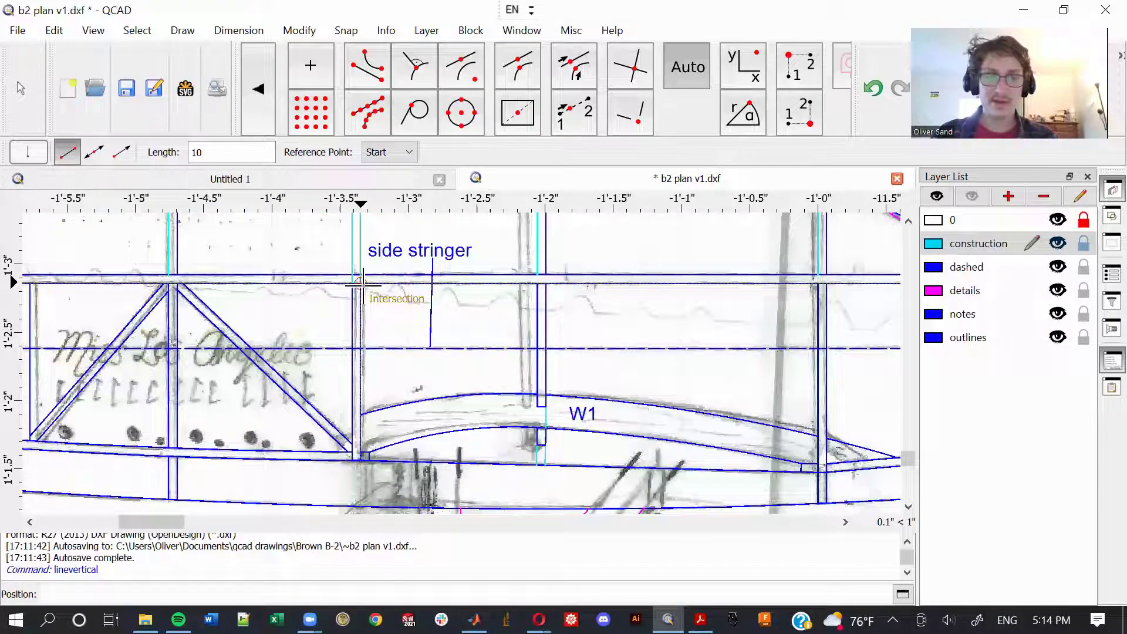
scroll(361, 284, "up", 3)
scroll(361, 283, "down", 2)
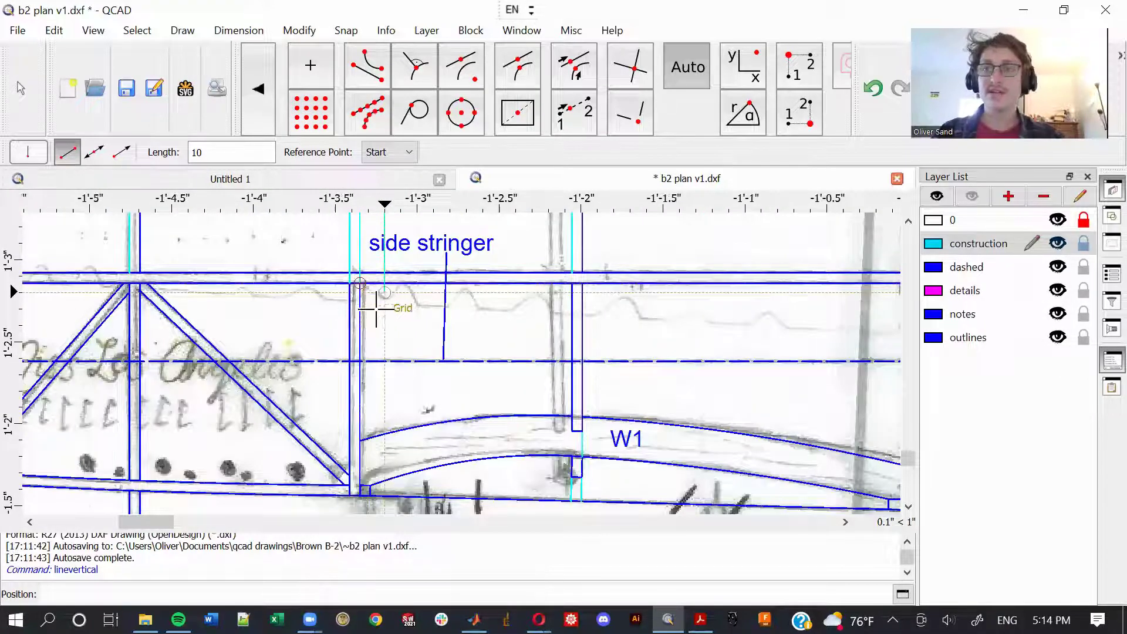
scroll(376, 310, "up", 1)
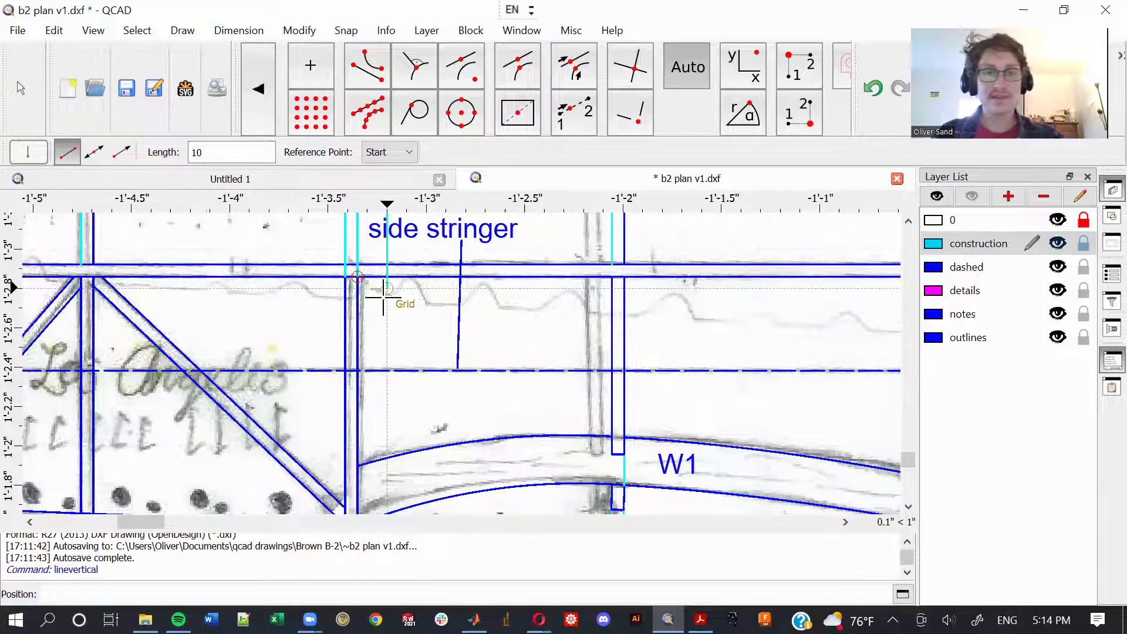
scroll(504, 333, "down", 3)
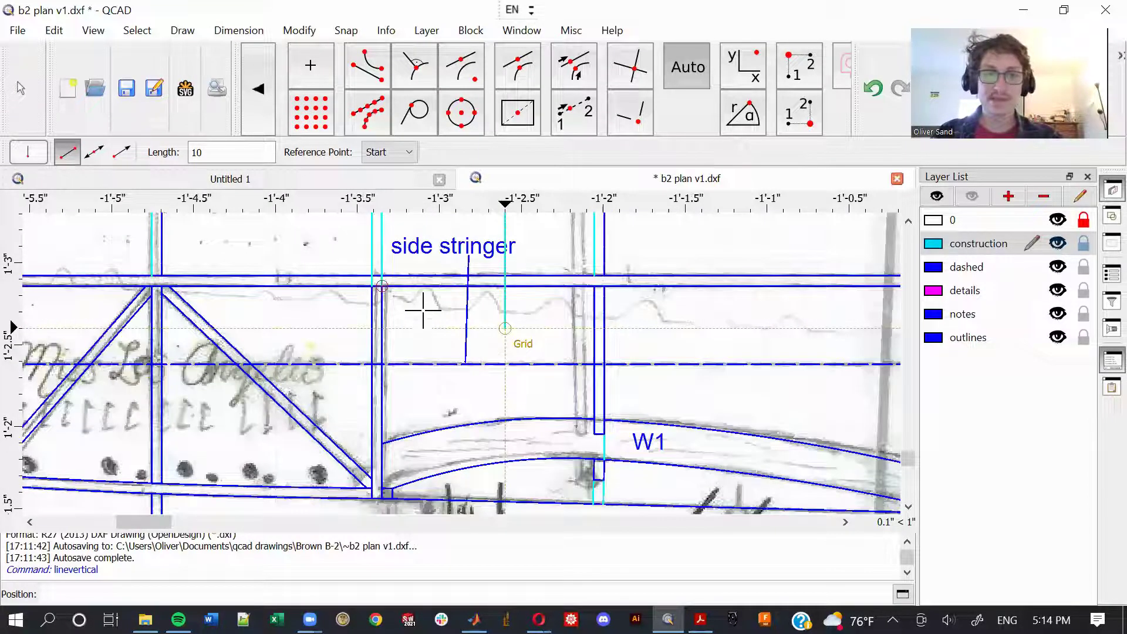
left_click(419, 298)
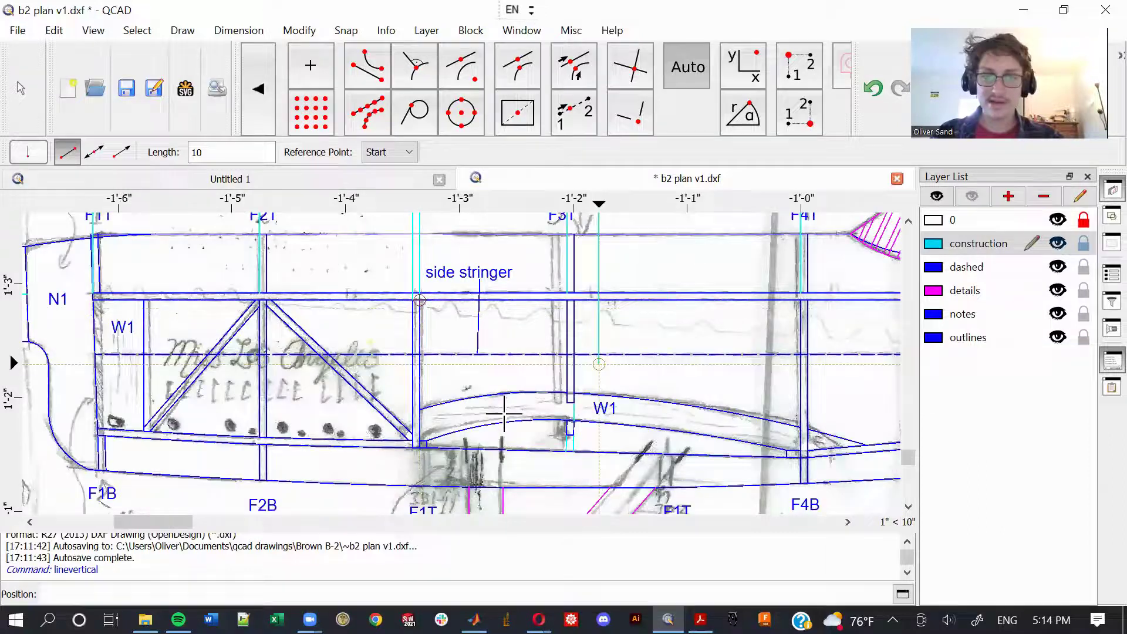
left_click(417, 449)
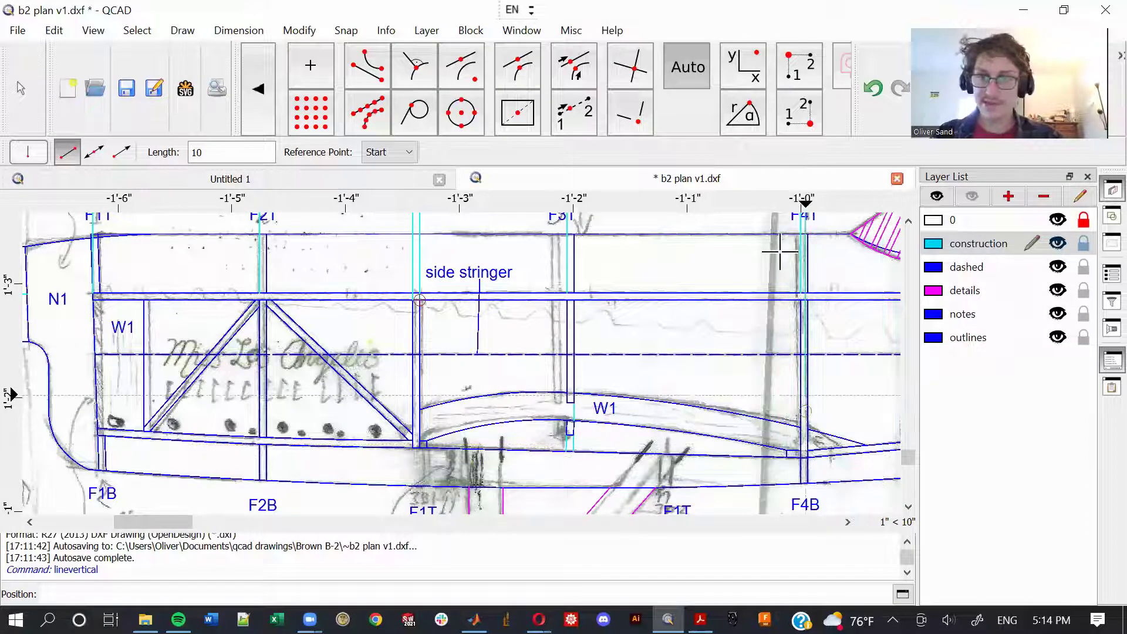
Step: Compare the construction lines projected from the side view with the former stations in the scanned fuselage top view
scroll(697, 335, "down", 7)
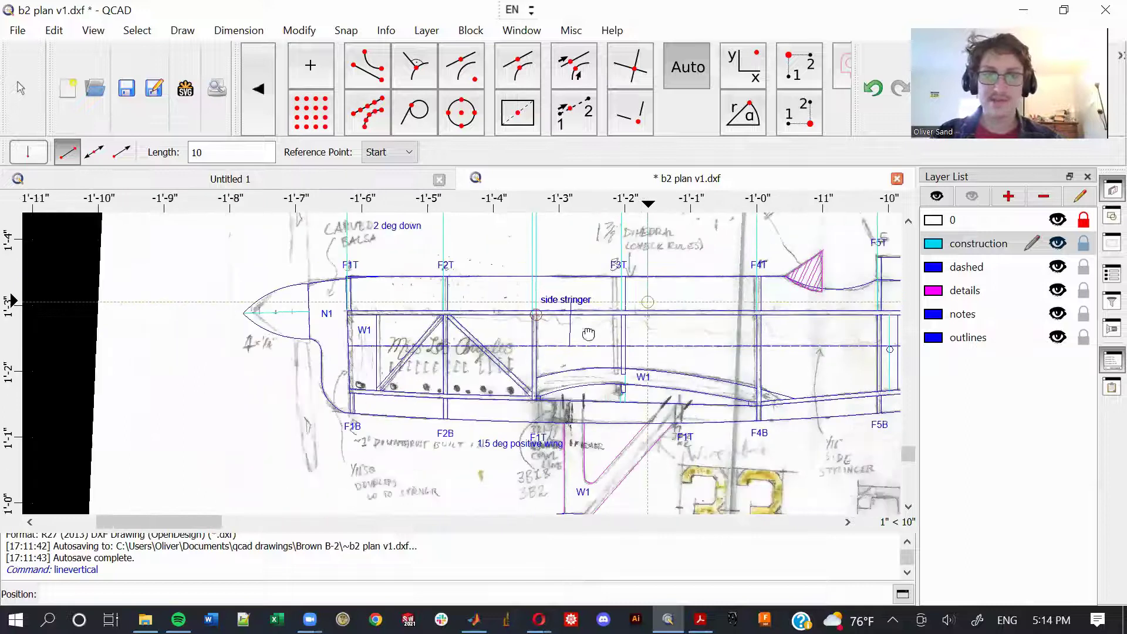
scroll(596, 337, "up", 3)
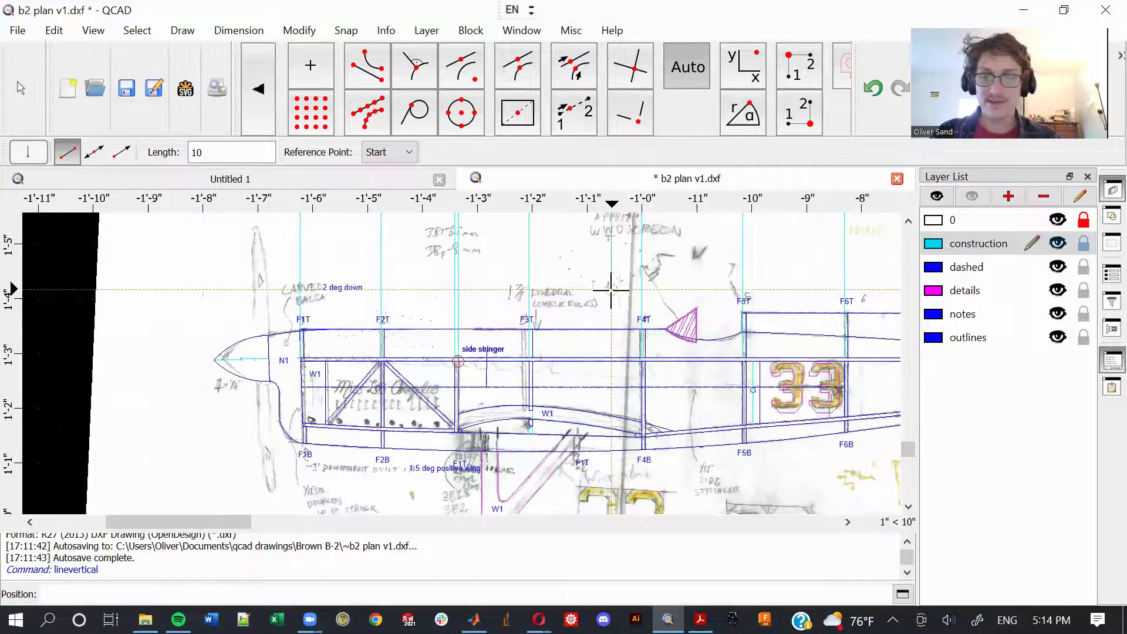
scroll(521, 350, "down", 2)
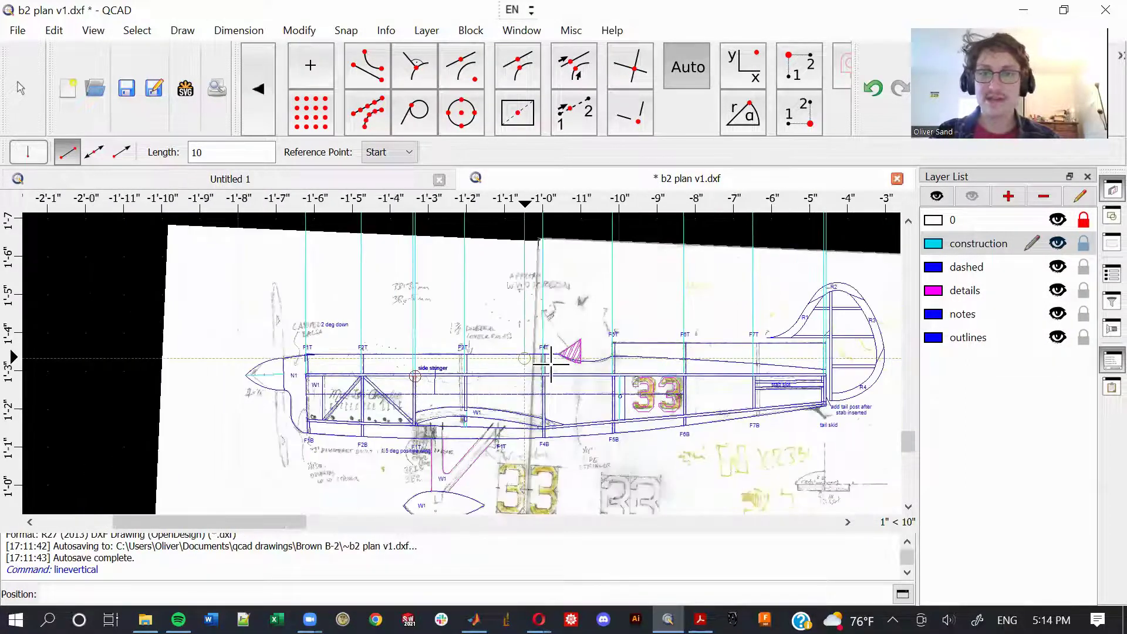
scroll(604, 365, "up", 6, "ctrl")
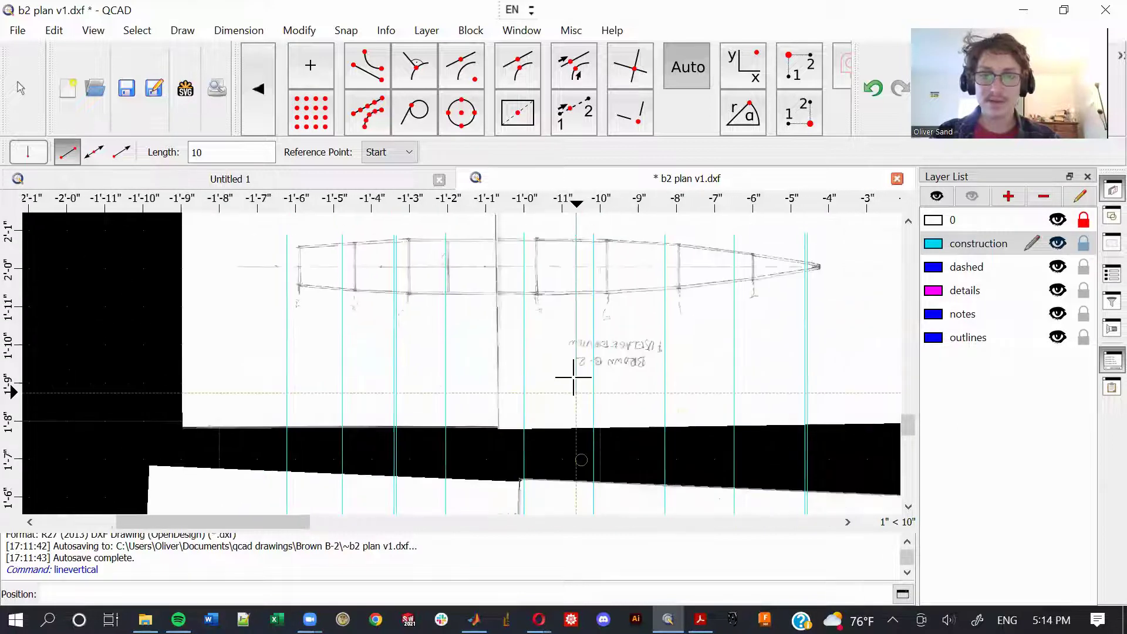
Step: Check how far formers 5, 6 and 7 in the scanned fuselage top view sit from the projected construction lines
scroll(586, 302, "up", 4)
scroll(659, 302, "down", 2)
scroll(790, 271, "up", 5)
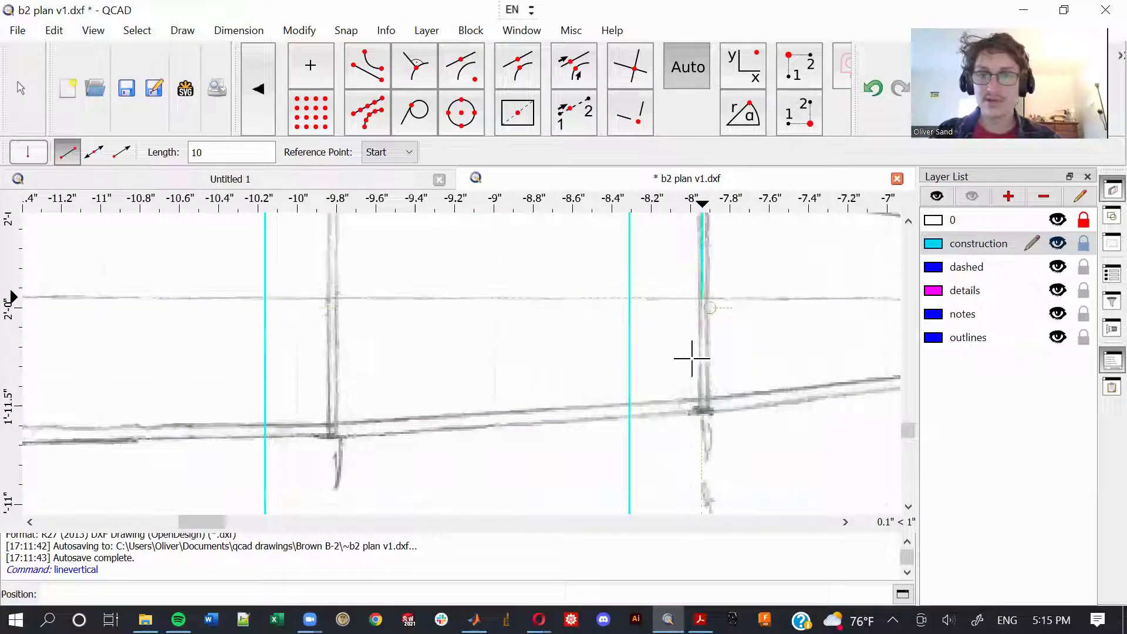
scroll(710, 307, "down", 5)
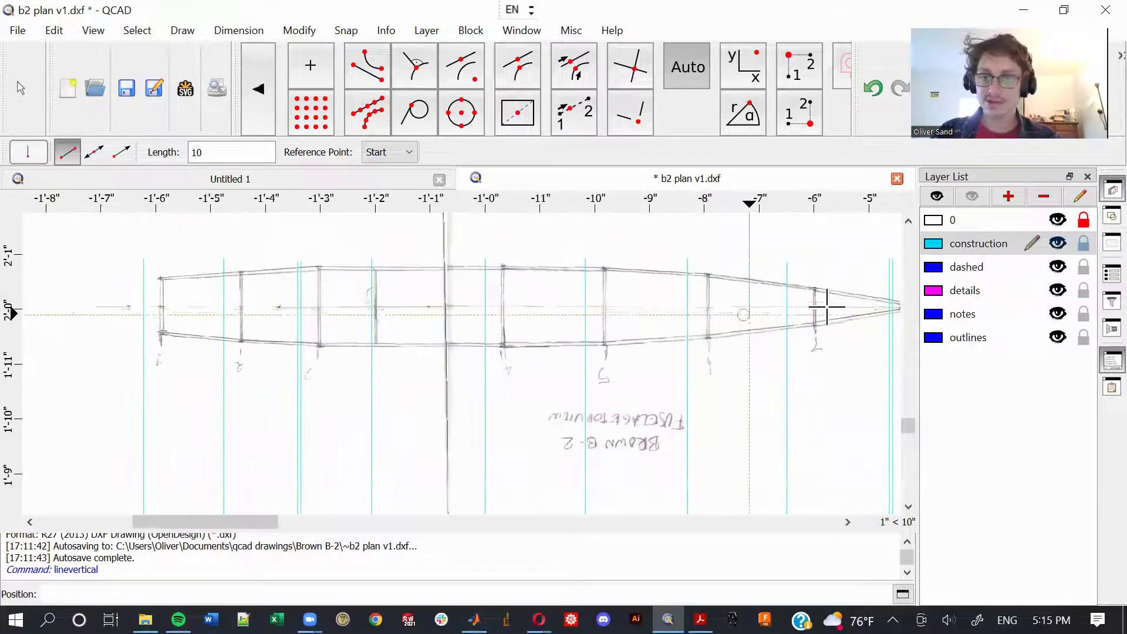
scroll(730, 317, "down", 1)
middle_click_drag(498, 360, 597, 177)
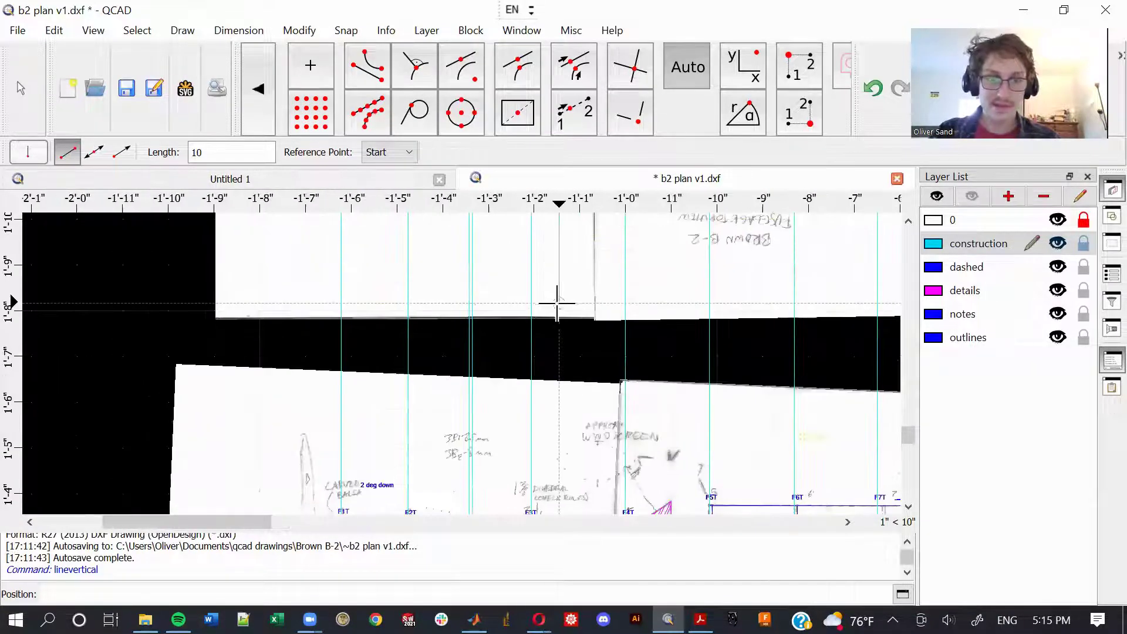
scroll(556, 304, "down", 2)
scroll(675, 310, "up", 3)
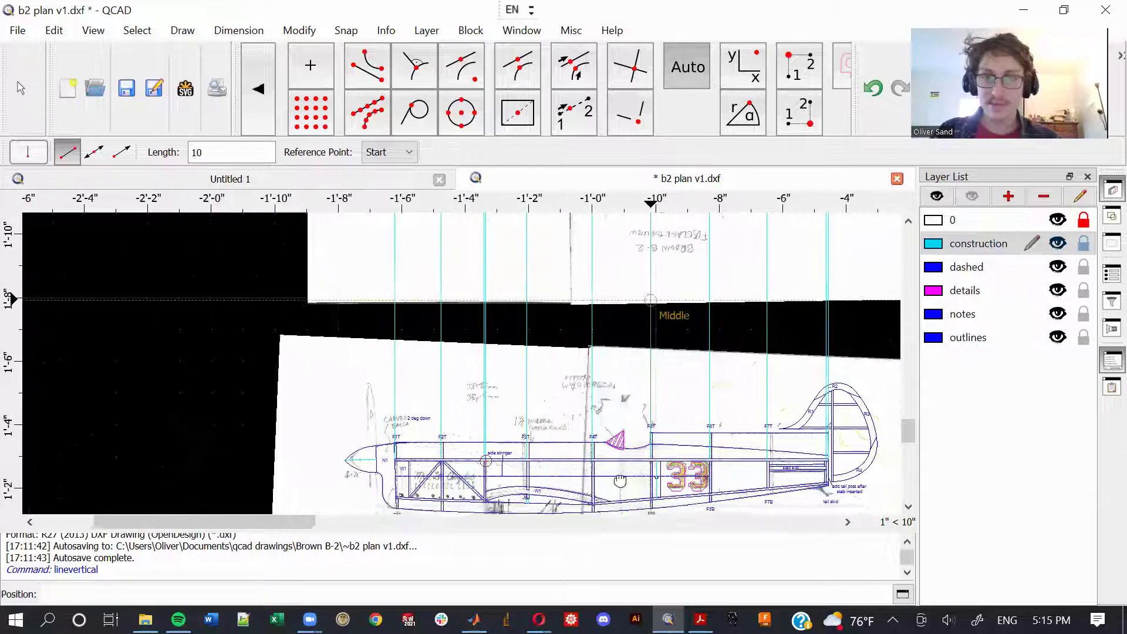
scroll(675, 391, "down", 2)
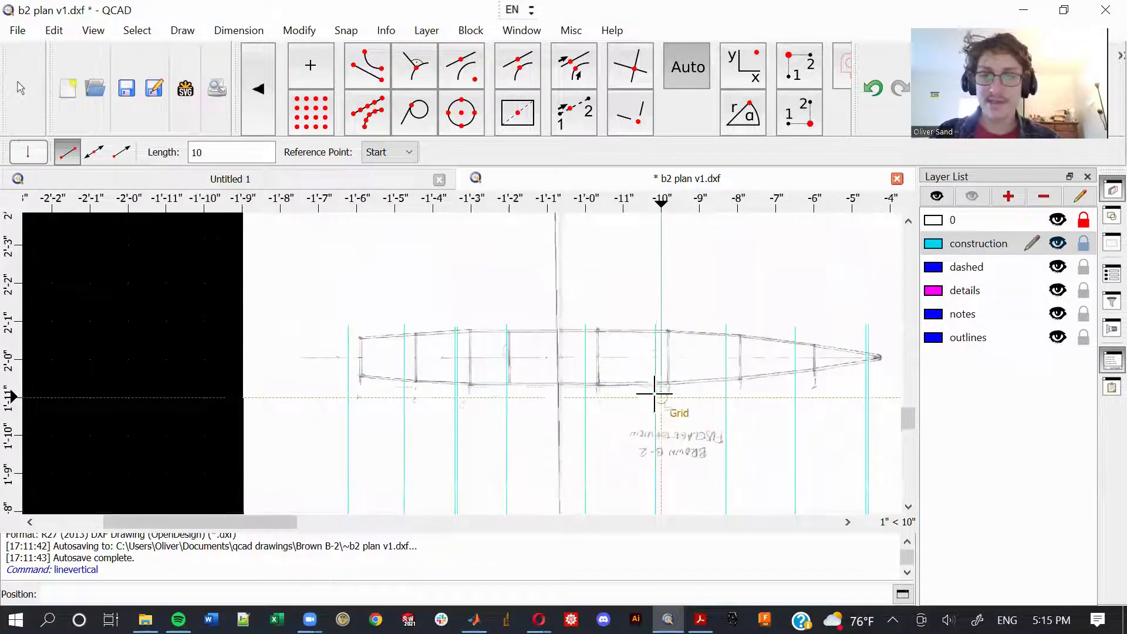
scroll(533, 319, "down", 1)
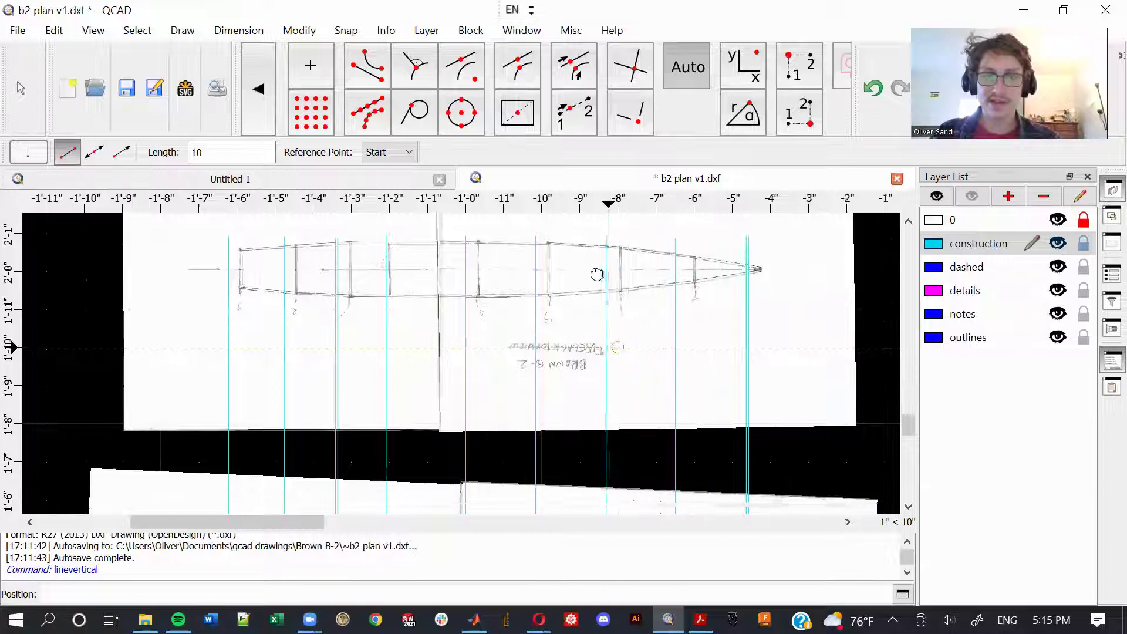
Step: Examine formers F4T and F5T in the side view against formers 4 and 5 in the top-view scan, and end the vertical line command
scroll(597, 272, "down", 3)
scroll(528, 416, "up", 3)
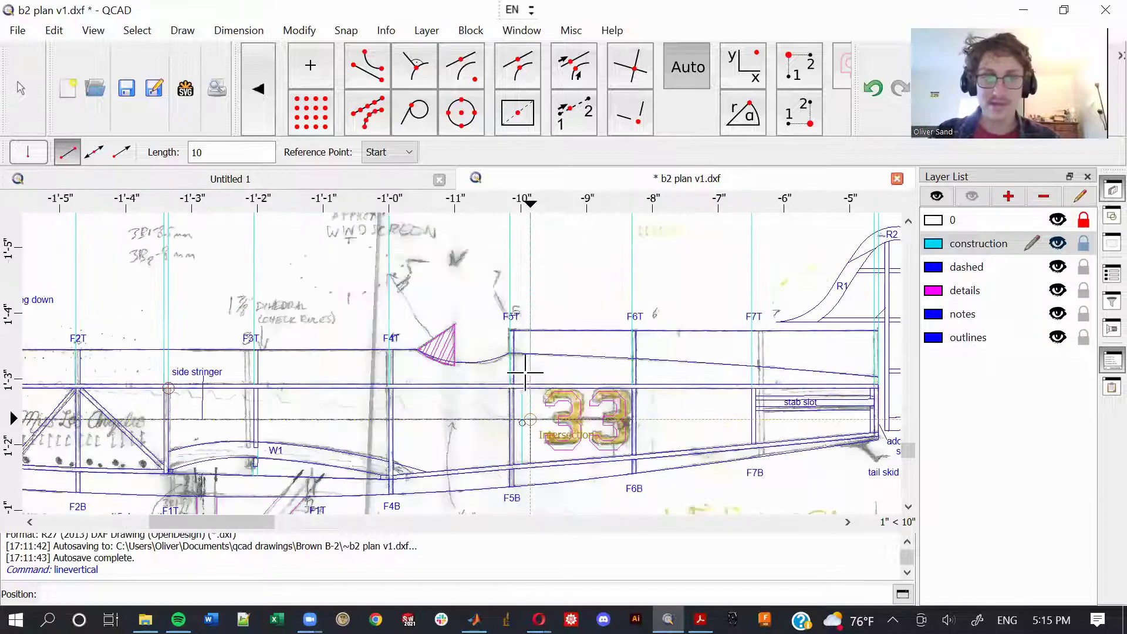
scroll(525, 371, "up", 3)
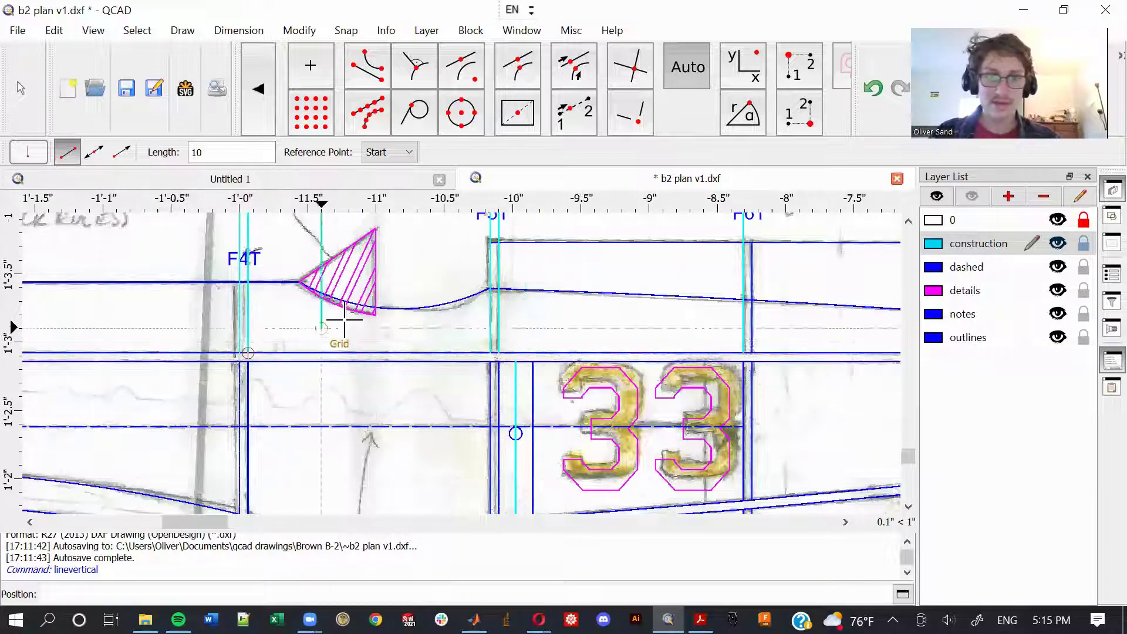
scroll(346, 317, "down", 4)
scroll(448, 340, "up", 3)
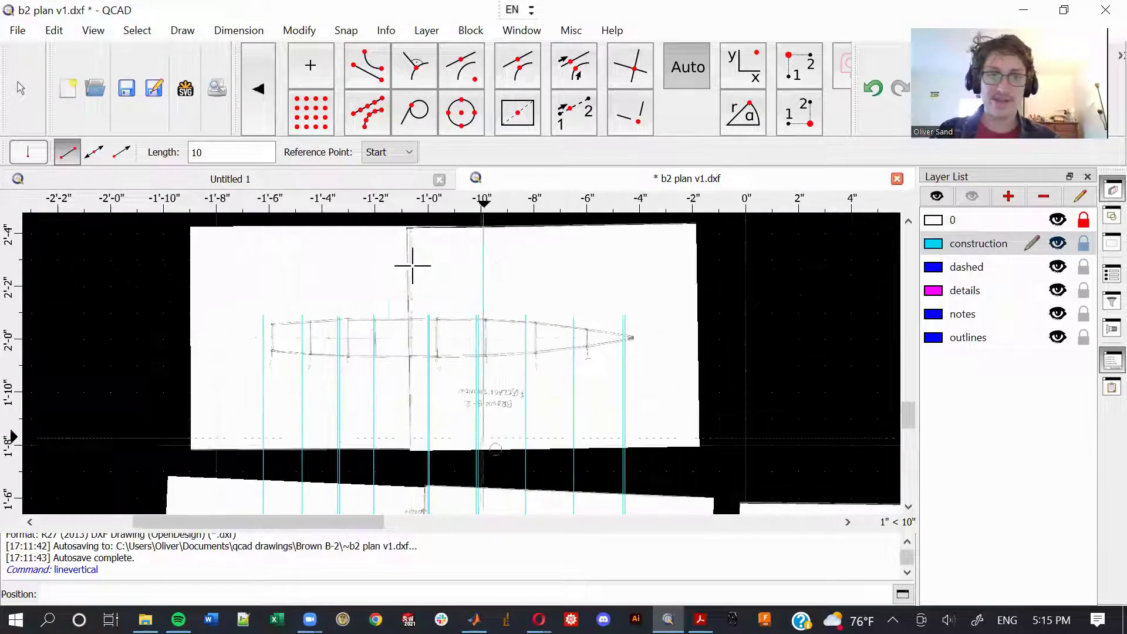
scroll(464, 335, "up", 3)
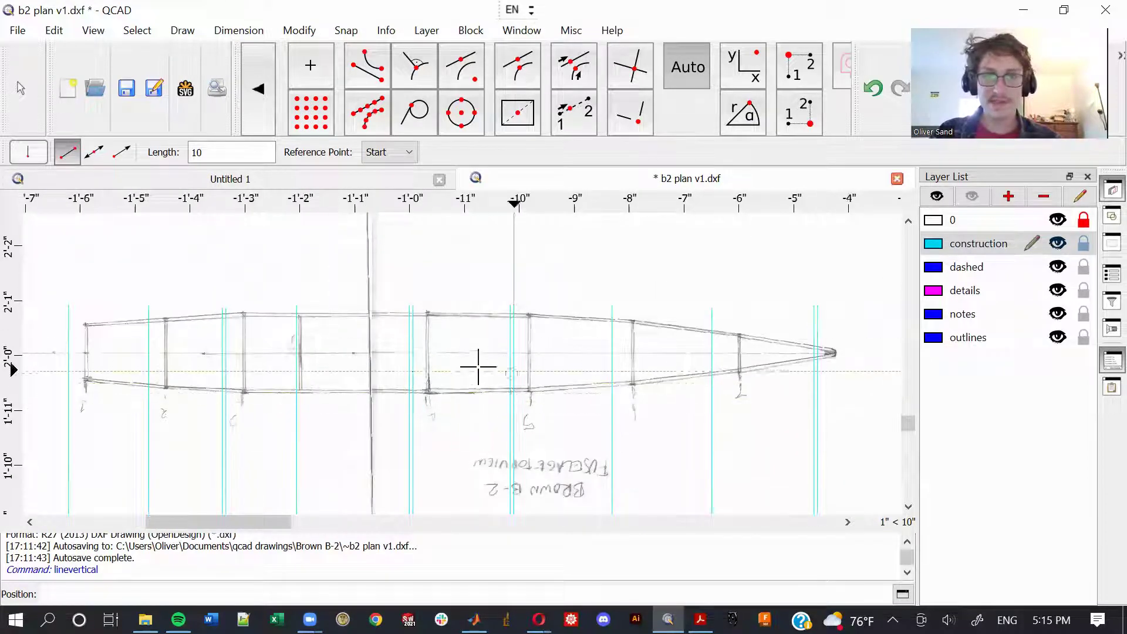
scroll(482, 373, "down", 4)
key("Escape")
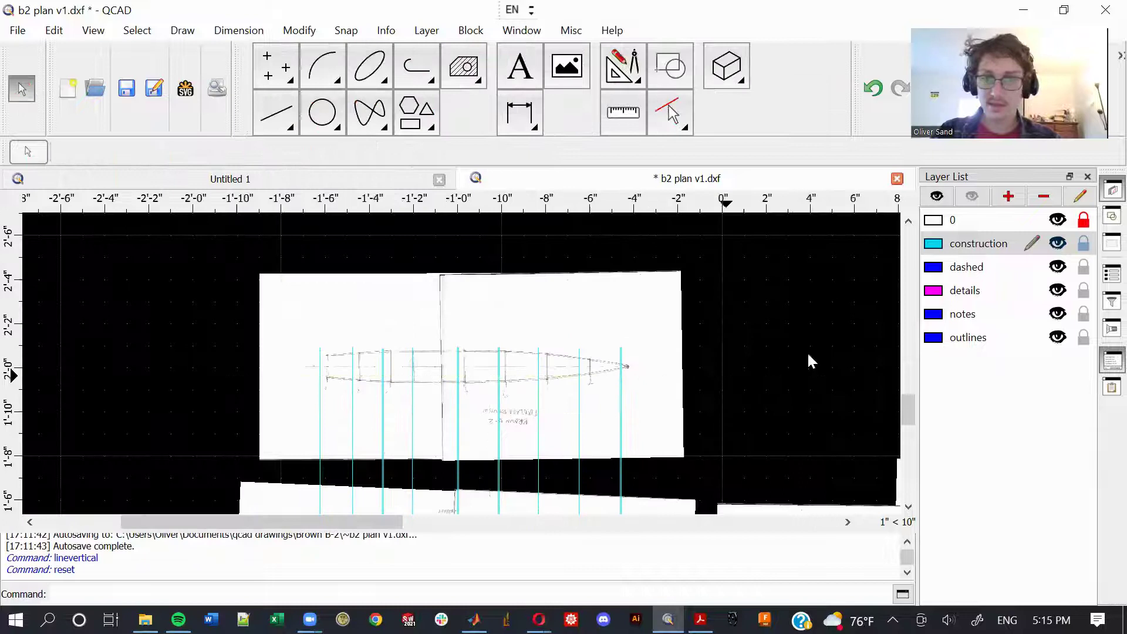
Step: Unlock layer 0 and select both scanned image halves of the fuselage top view sheet
mouse_move(728, 312)
left_mouse_down()
mouse_move(572, 247)
mouse_move(580, 277)
left_mouse_up()
mouse_move(442, 246)
left_mouse_down()
mouse_move(385, 288)
mouse_move(398, 278)
left_mouse_up()
scroll(485, 394, "up", 4)
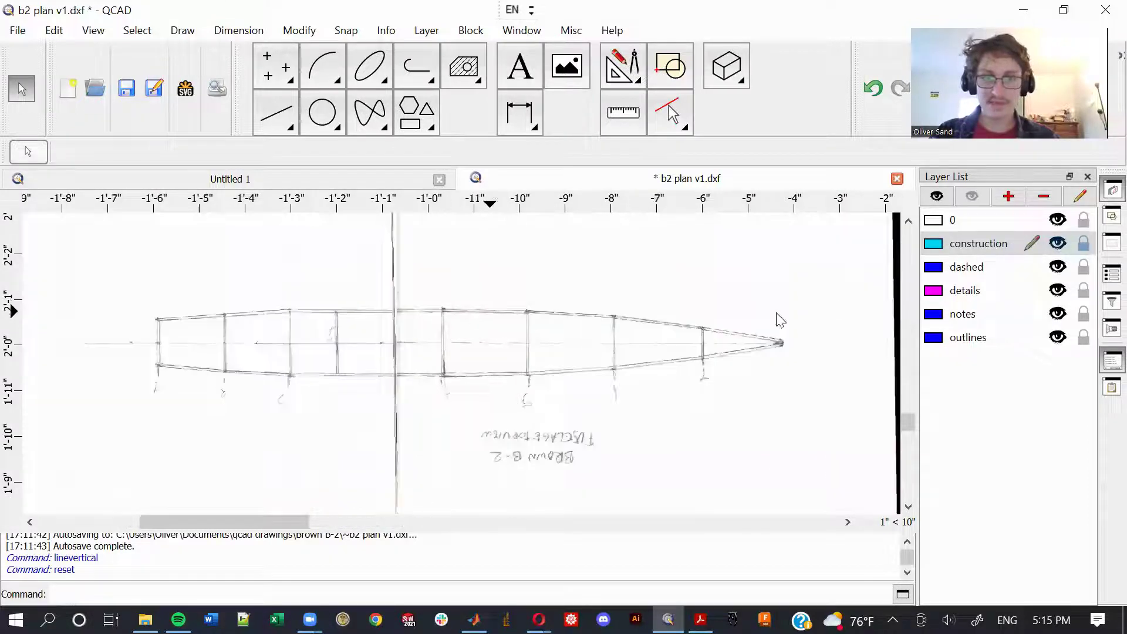
scroll(855, 330, "down", 4)
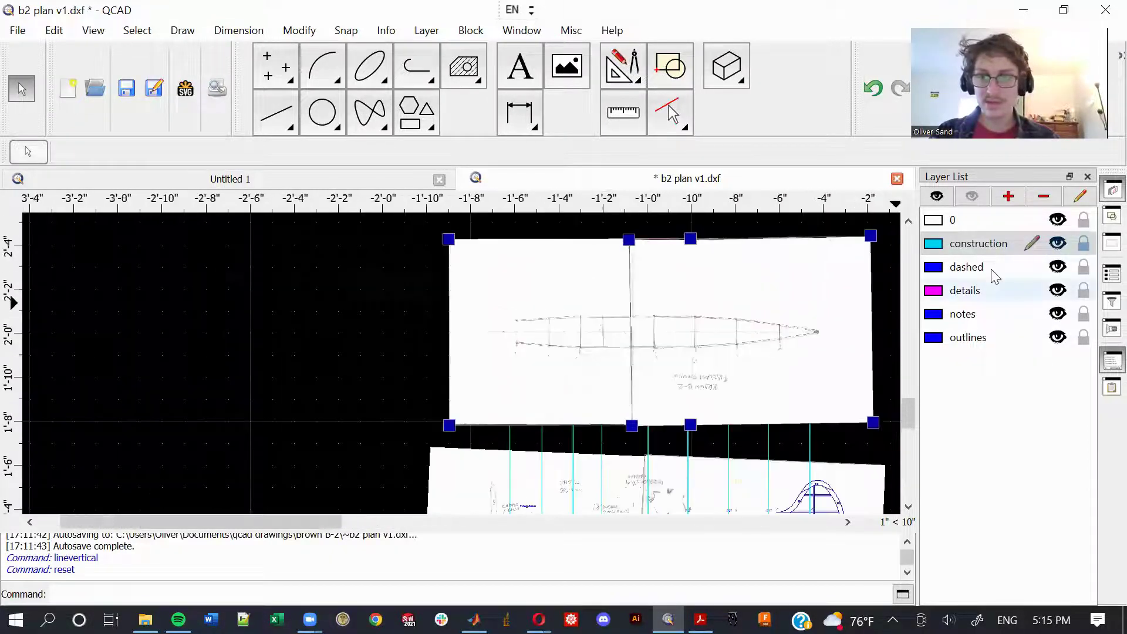
left_click(1056, 225)
left_click(1055, 225)
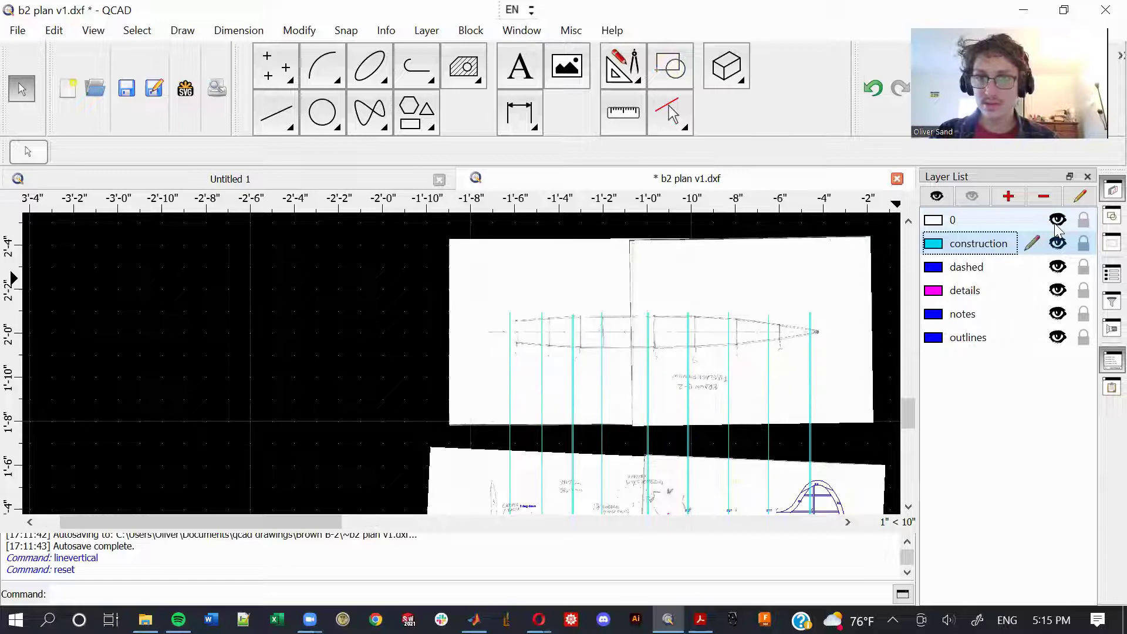
left_click_drag(700, 232, 607, 259)
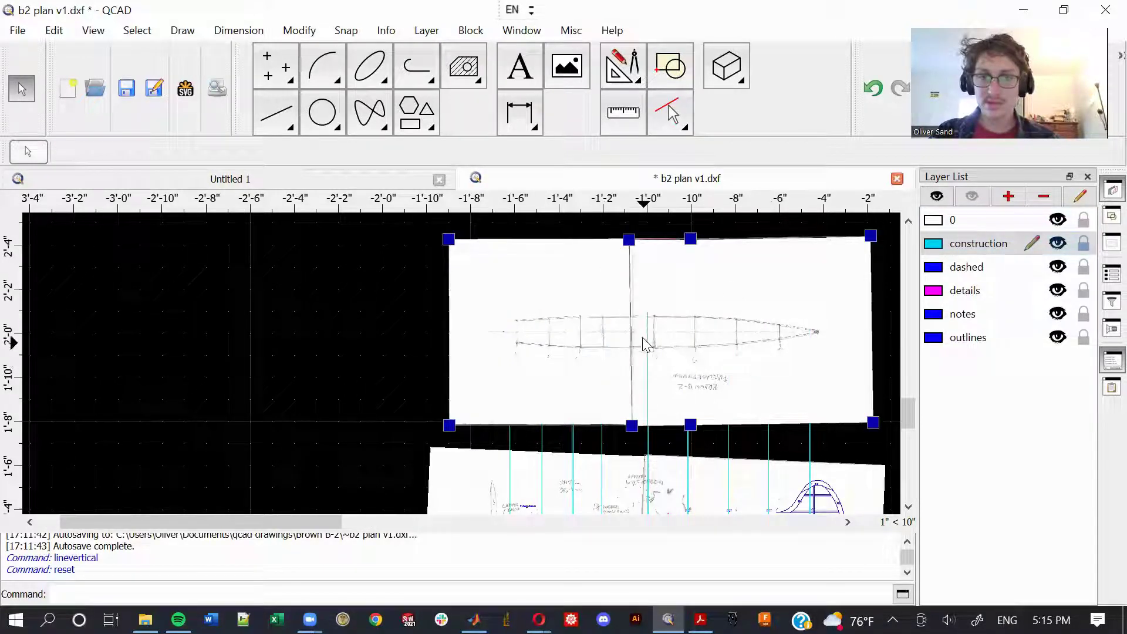
scroll(653, 339, "up", 1)
scroll(654, 347, "down", 2)
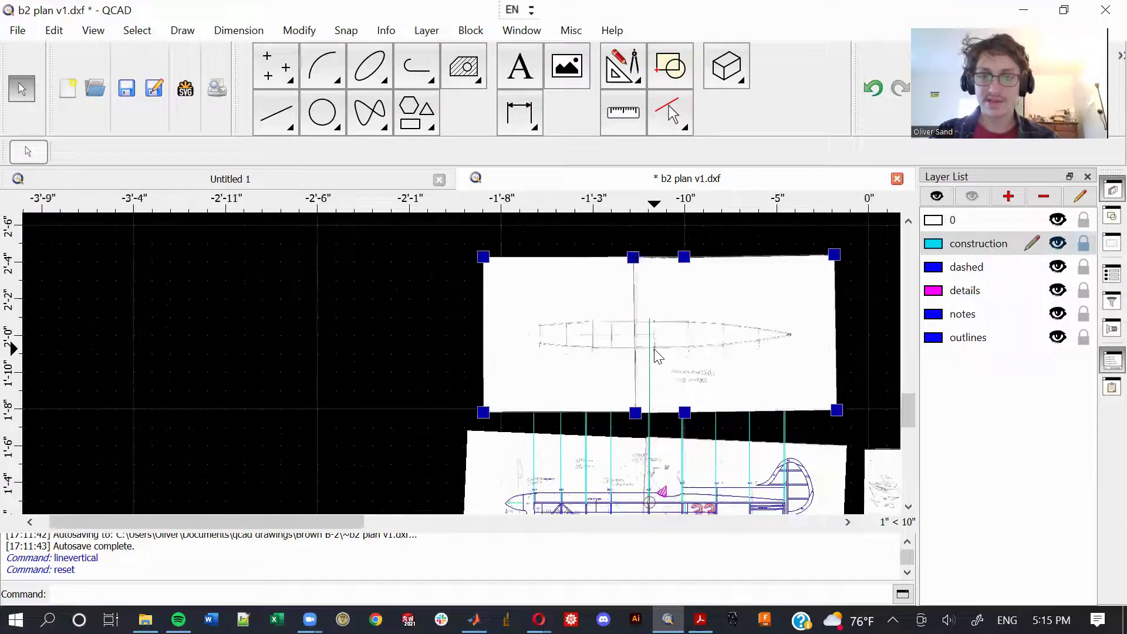
scroll(655, 346, "up", 7)
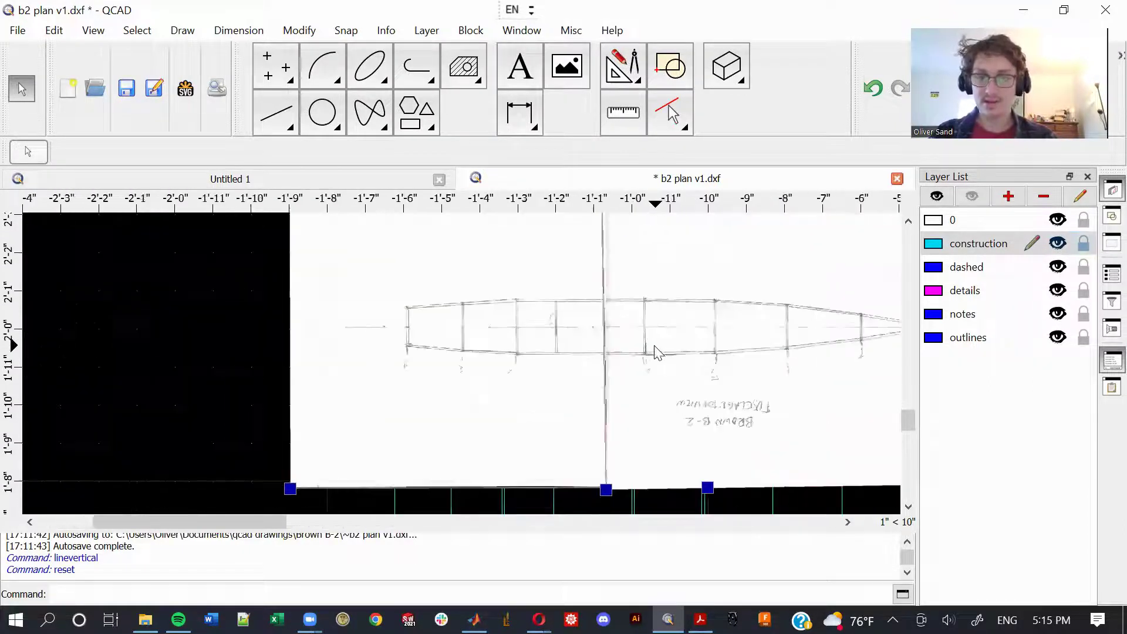
Step: Start moving the selected scans with free snap, taking the reference point where former 4's front edge crosses the fuselage centreline
key("m")
key("v")
scroll(634, 320, "up", 6)
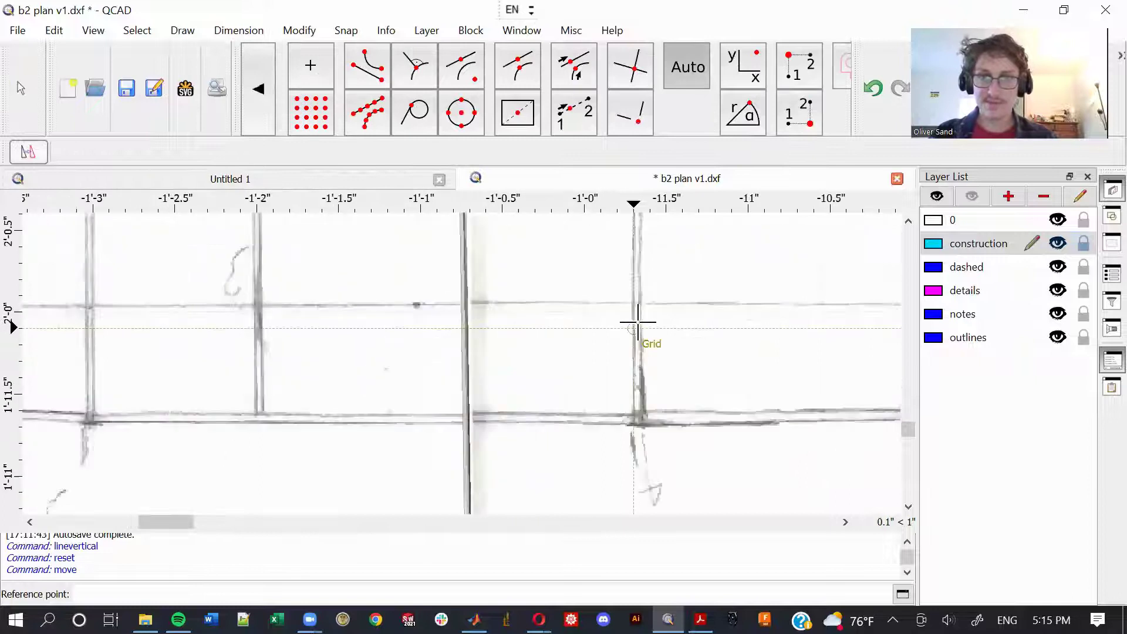
scroll(638, 322, "down", 10)
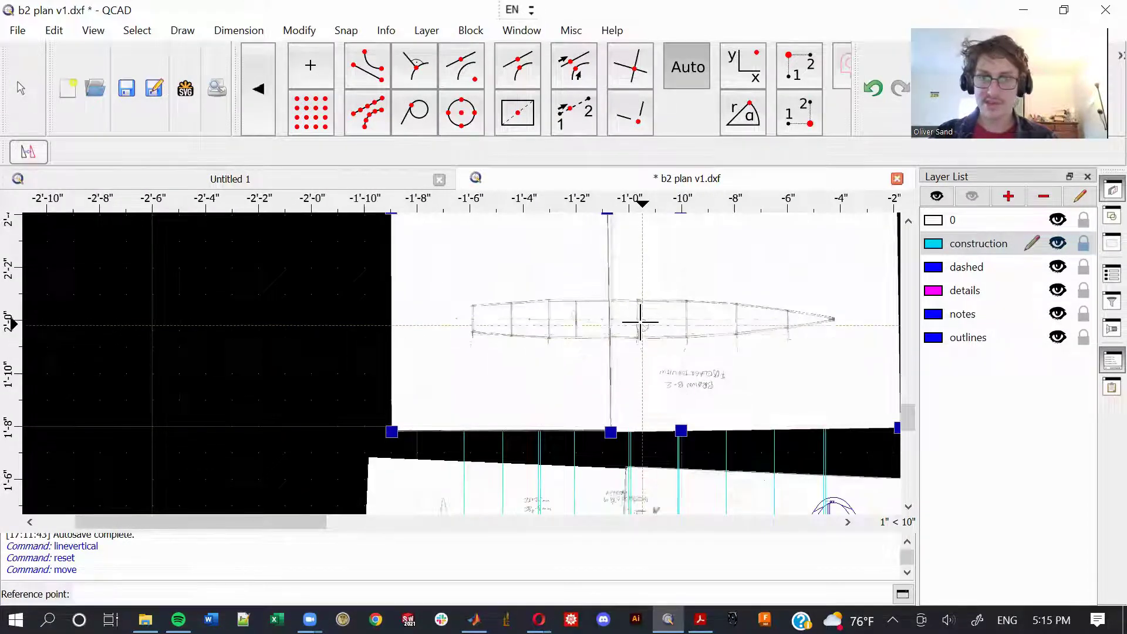
scroll(640, 328, "up", 5)
scroll(636, 322, "up", 10)
key("f")
key("n")
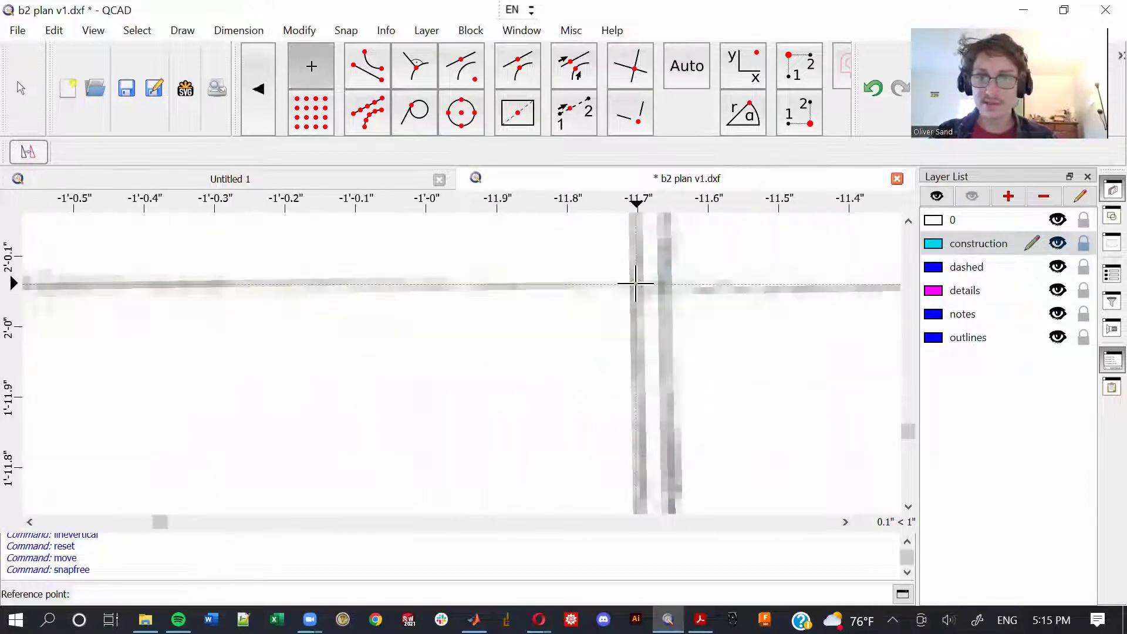
left_click(634, 286)
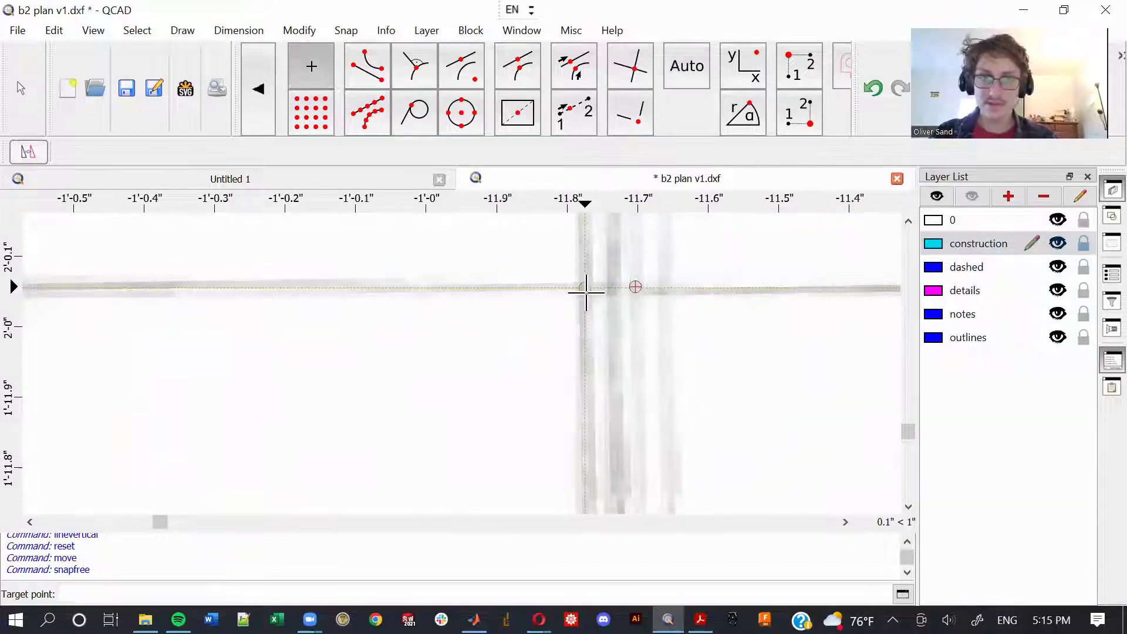
Step: Move the scans horizontally only, onto F4T's front construction line at its intersection with the side stringer, using auto snap and deleting the original
scroll(584, 296, "down", 4)
scroll(606, 324, "down", 5)
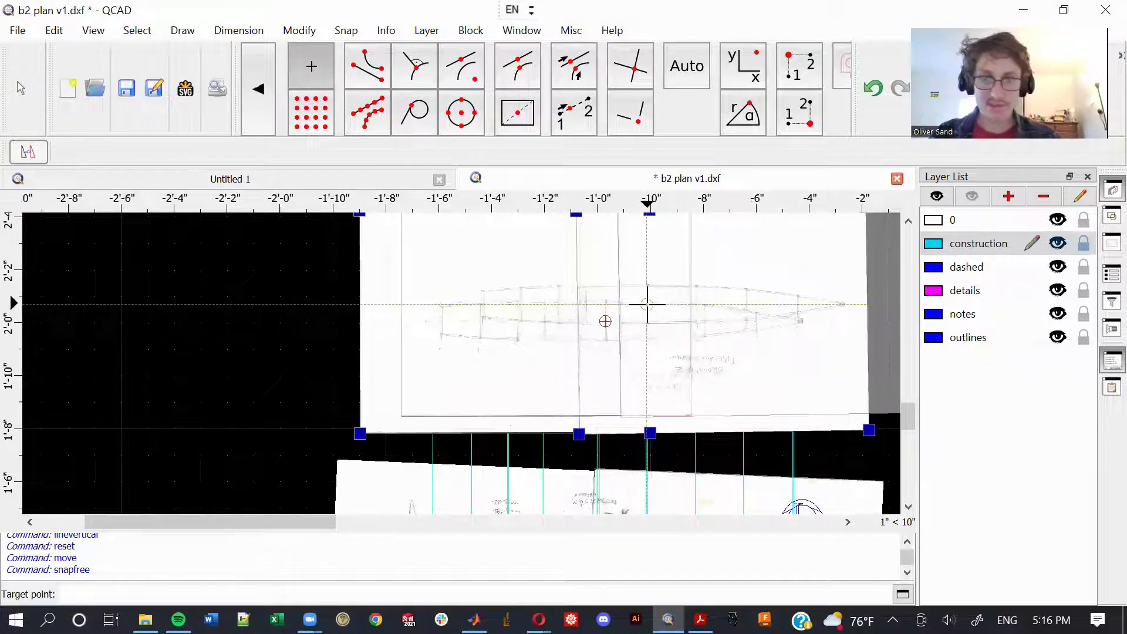
key("r")
key("h")
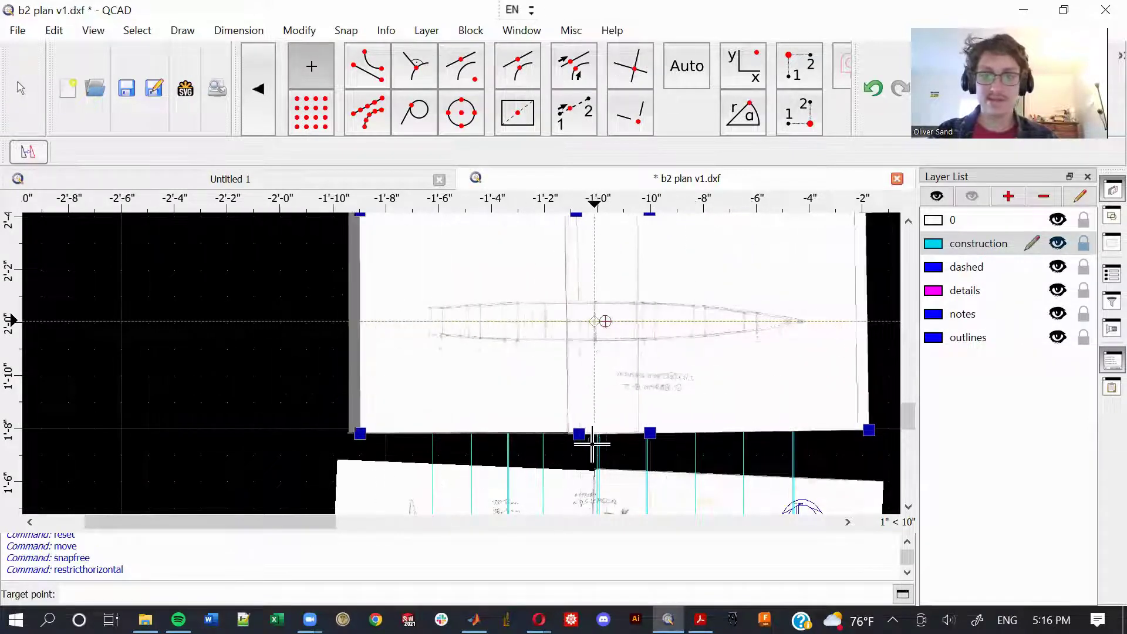
middle_click_drag(600, 429, 586, 303)
scroll(589, 300, "down", 1)
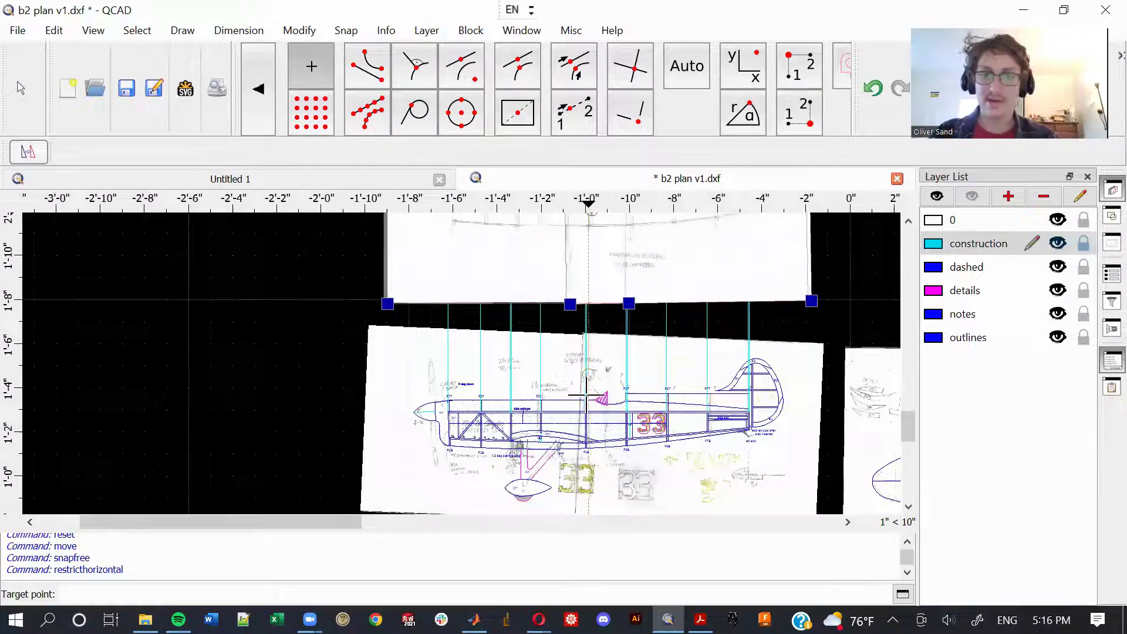
scroll(586, 395, "up", 15)
scroll(581, 424, "down", 6)
scroll(556, 401, "up", 2)
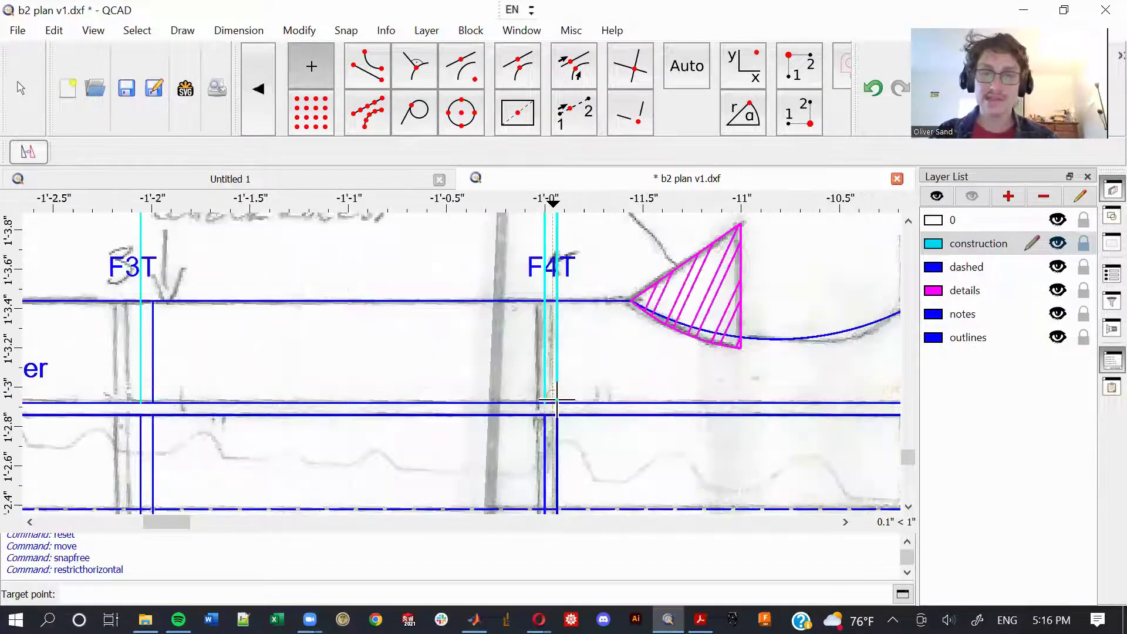
scroll(555, 400, "up", 4)
key("s")
key("a")
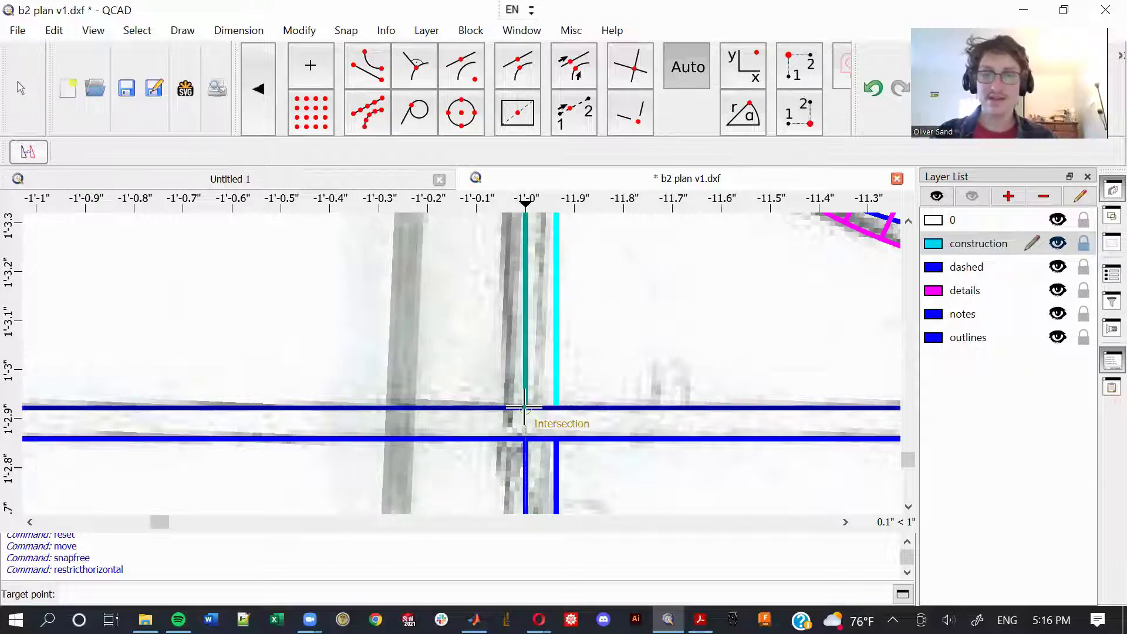
left_click(525, 407)
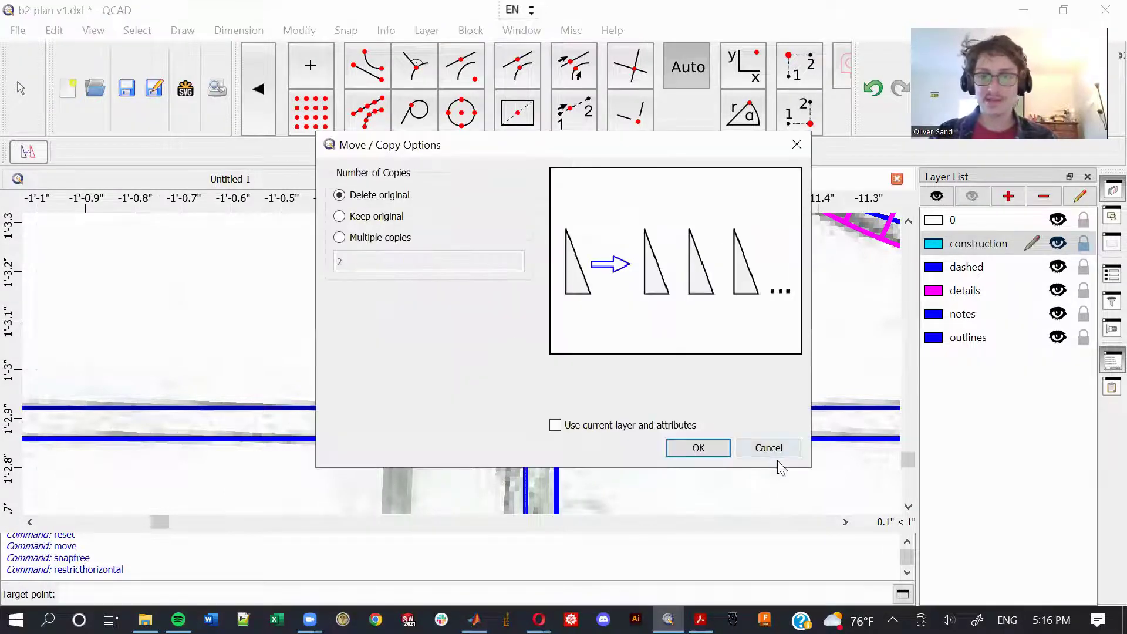
left_click(698, 448)
Step: Lock layer 0 again to protect the repositioned scans
scroll(688, 352, "down", 6)
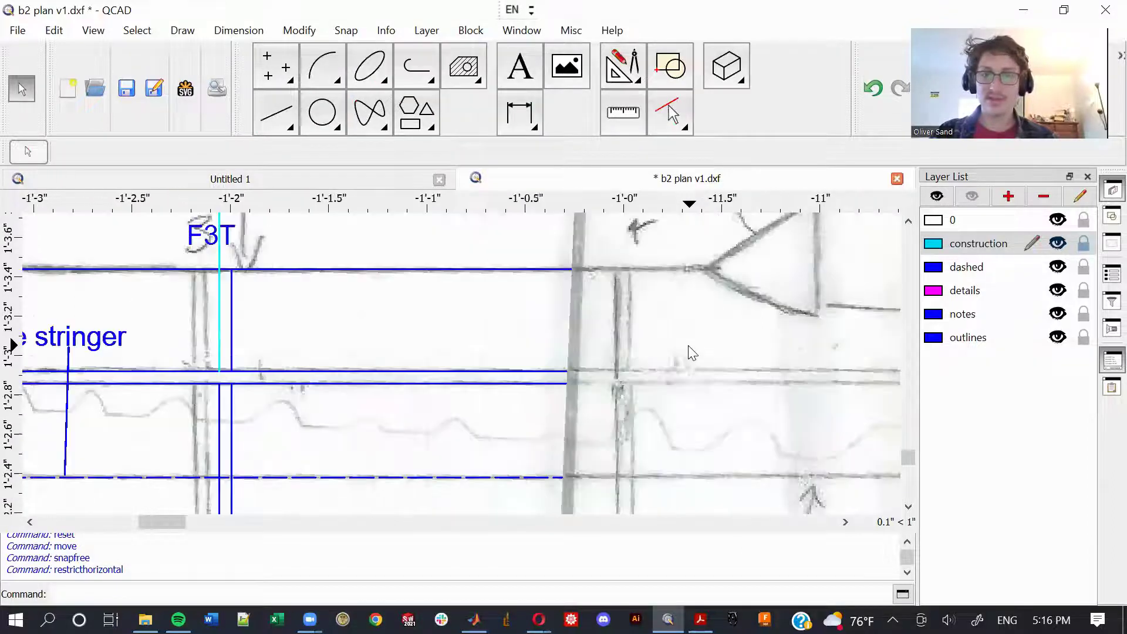
scroll(688, 353, "down", 10)
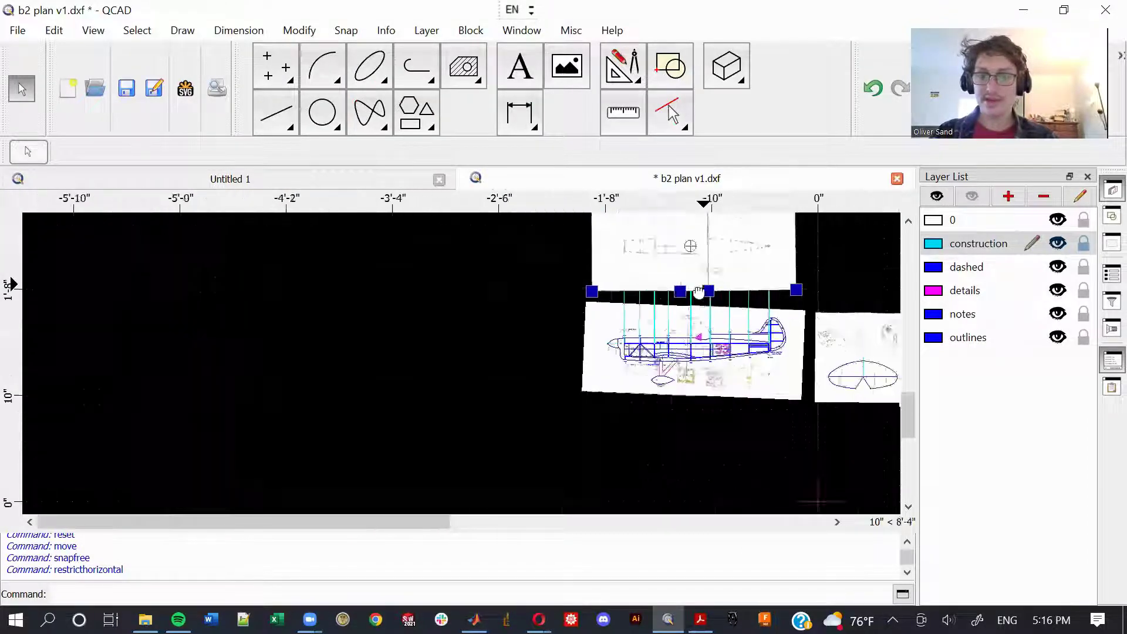
left_click(1084, 222)
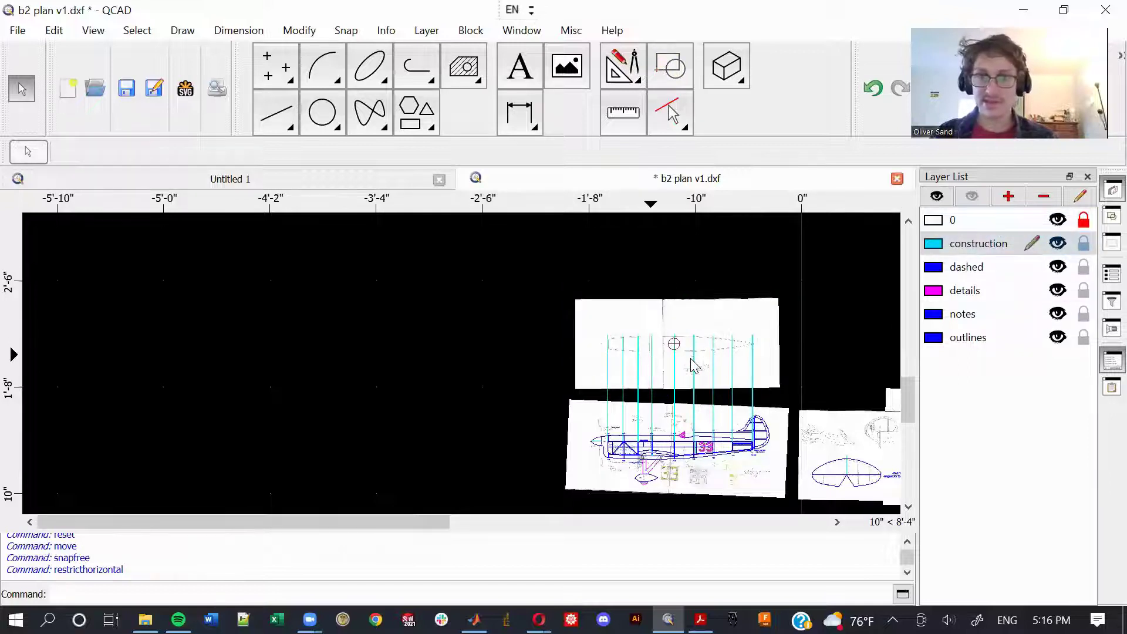
Step: Check the alignment of the moved top view's formers with the projected construction lines from nose to tail
scroll(692, 365, "up", 10)
middle_click_drag(700, 344, 707, 345)
scroll(500, 386, "down", 1)
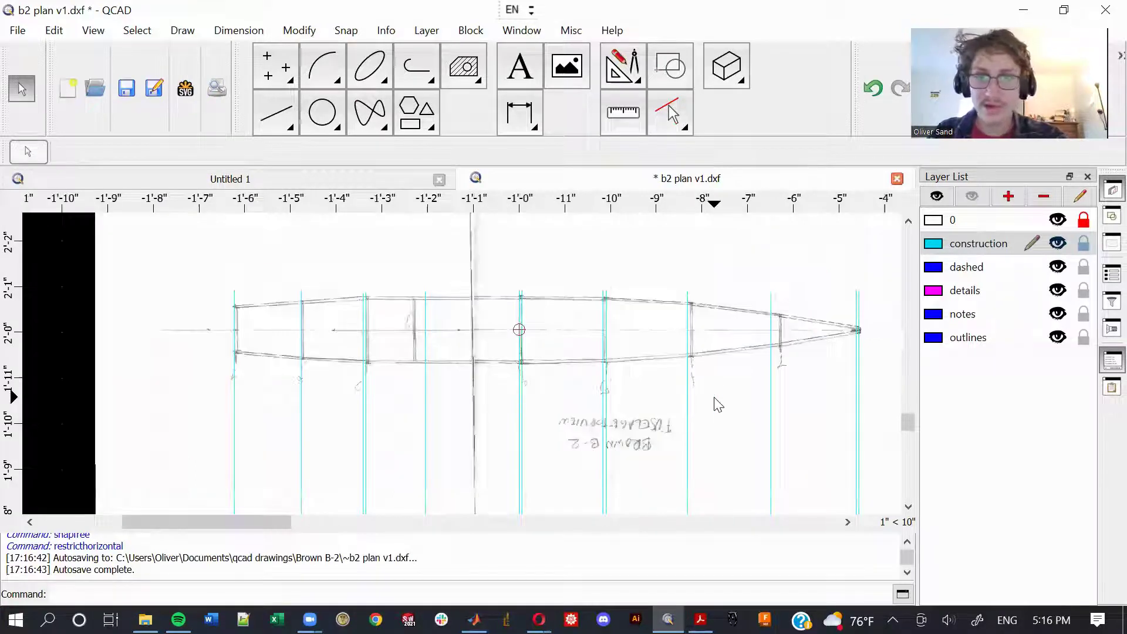
scroll(707, 357, "up", 4)
middle_click_drag(529, 298, 705, 293)
scroll(705, 293, "down", 1)
scroll(649, 337, "down", 1)
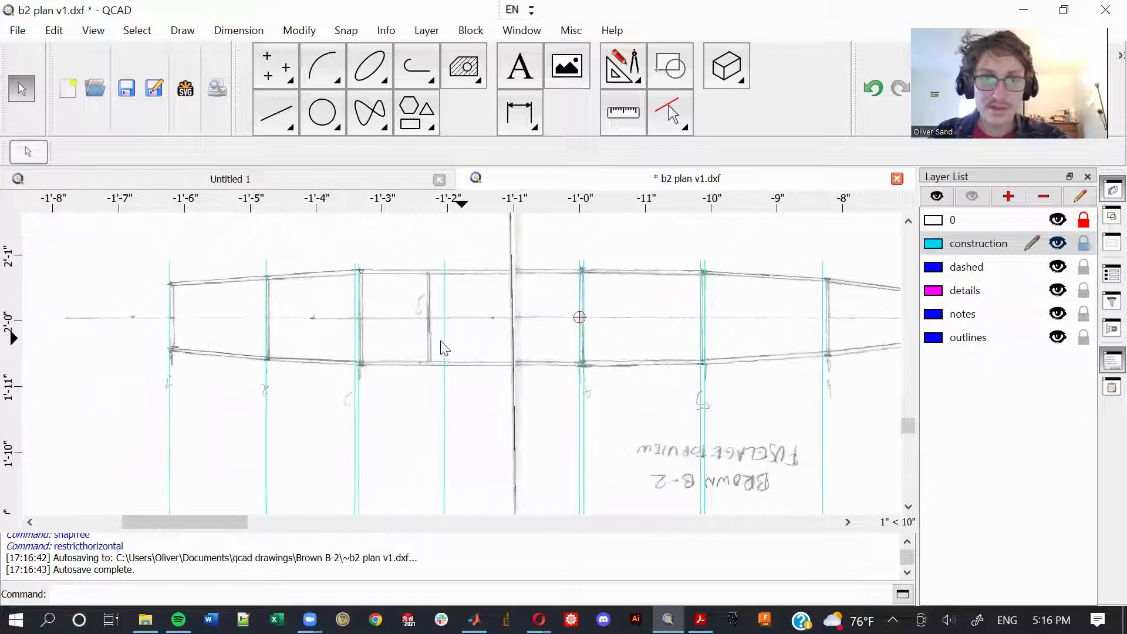
mouse_move(463, 363)
middle_mouse_down()
mouse_move(473, 353)
mouse_move(387, 353)
middle_mouse_up()
middle_click_drag(596, 328, 453, 321)
scroll(621, 332, "down", 1)
scroll(709, 332, "left", 3)
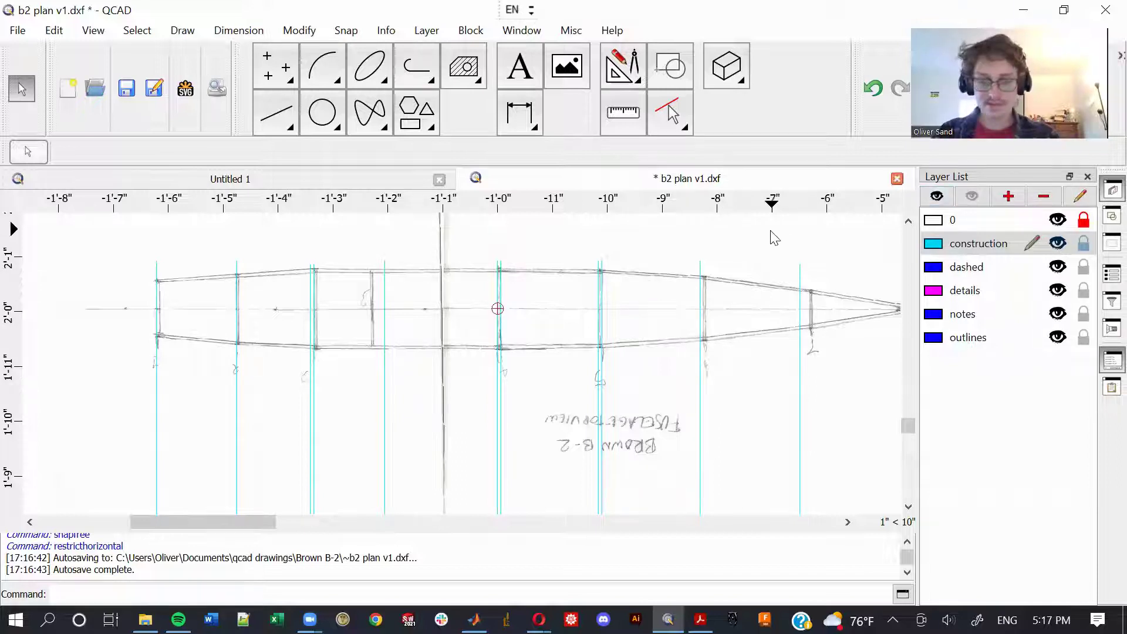
Step: Draw a 16-inch horizontal construction line along the top view's fuselage centreline, starting freely just ahead of former 1
key("l")
key("h")
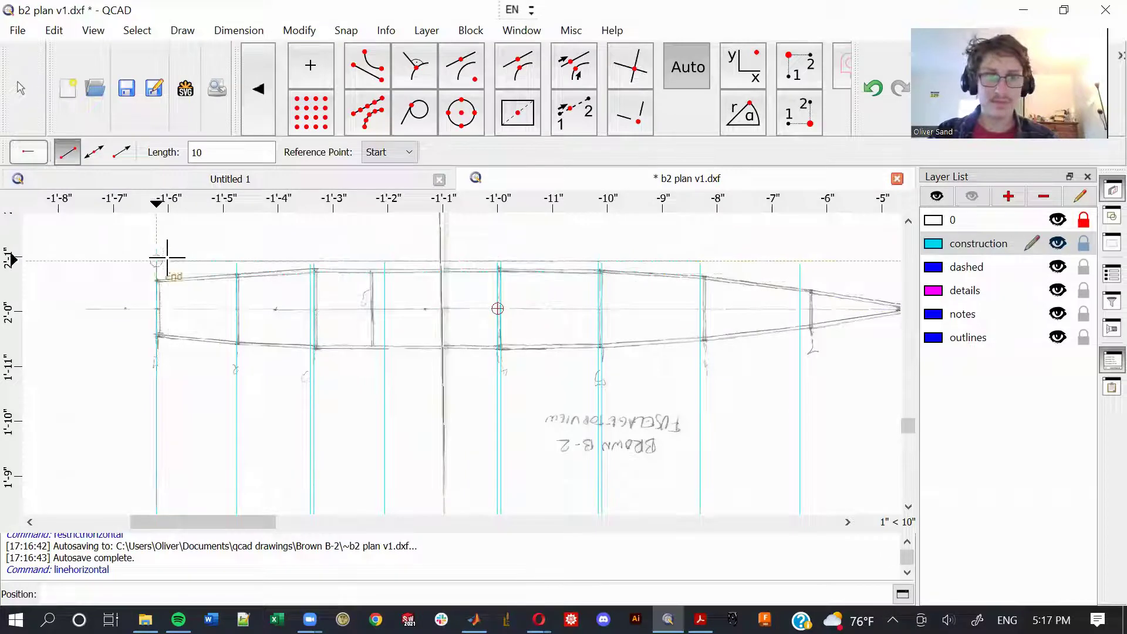
left_click_drag(219, 154, 3, 118)
type("16")
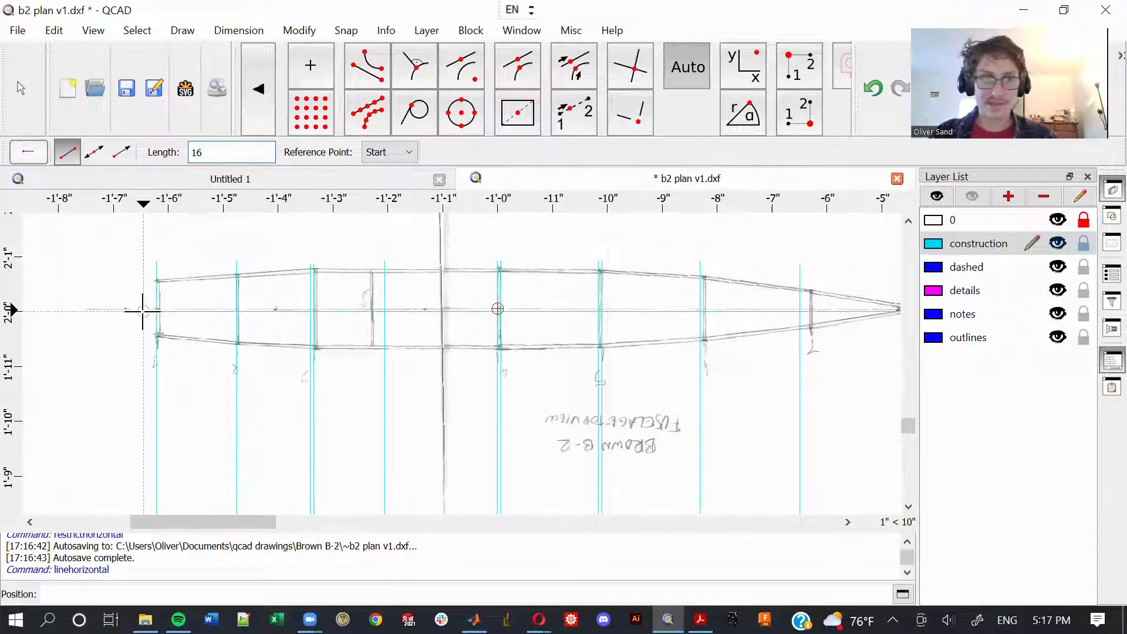
scroll(146, 293, "up", 6)
key("f")
key("r")
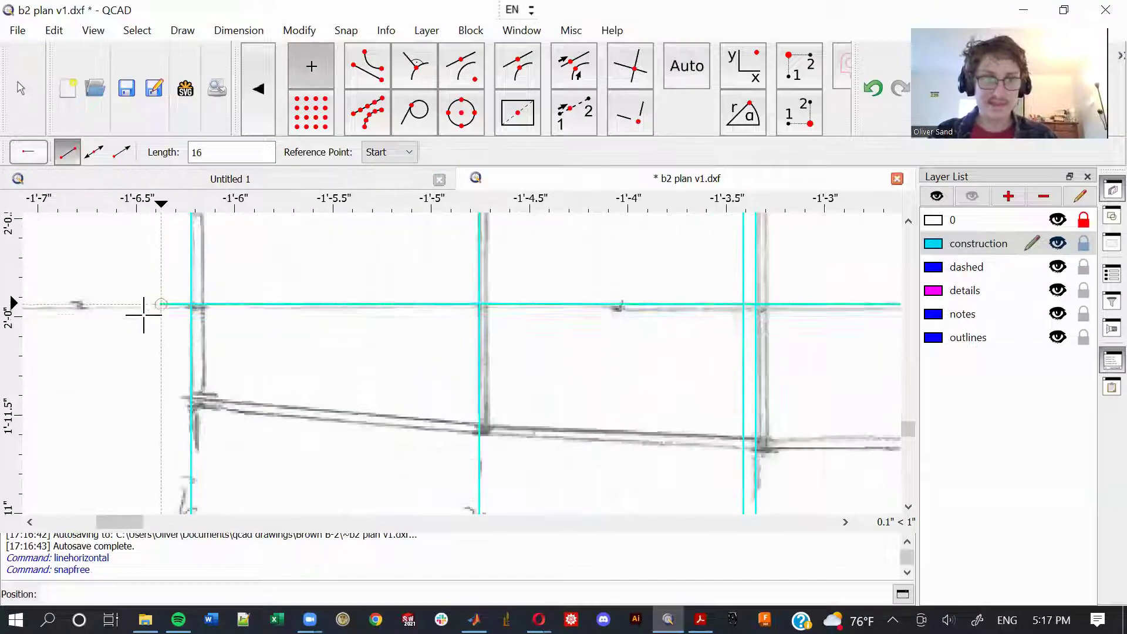
scroll(146, 317, "up", 2)
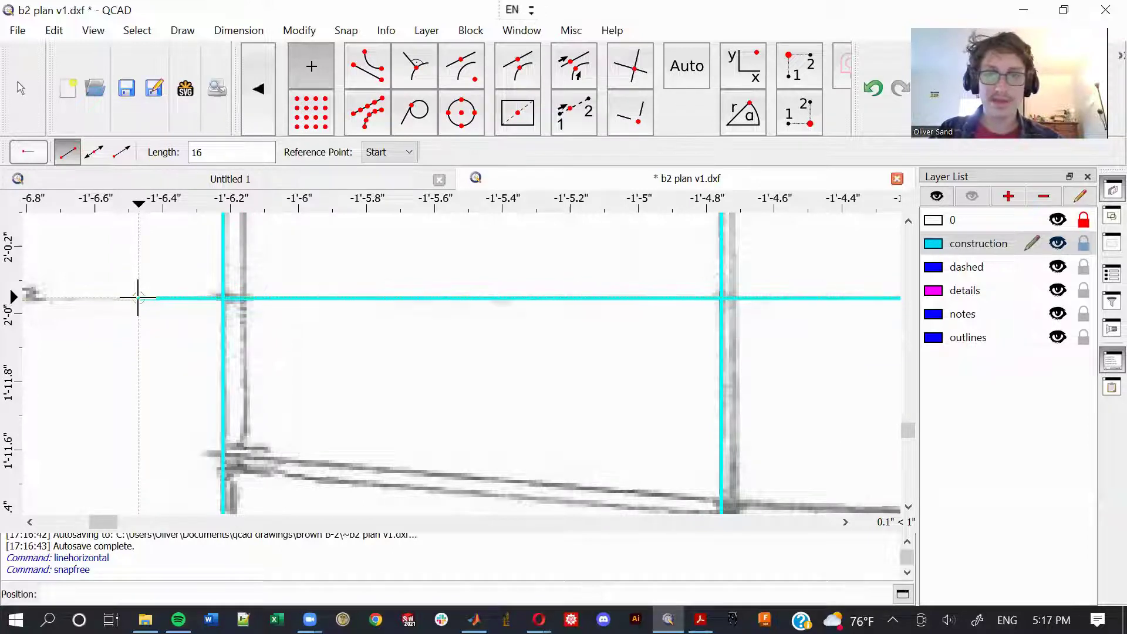
left_click(138, 298)
scroll(347, 342, "down", 10)
key("Escape")
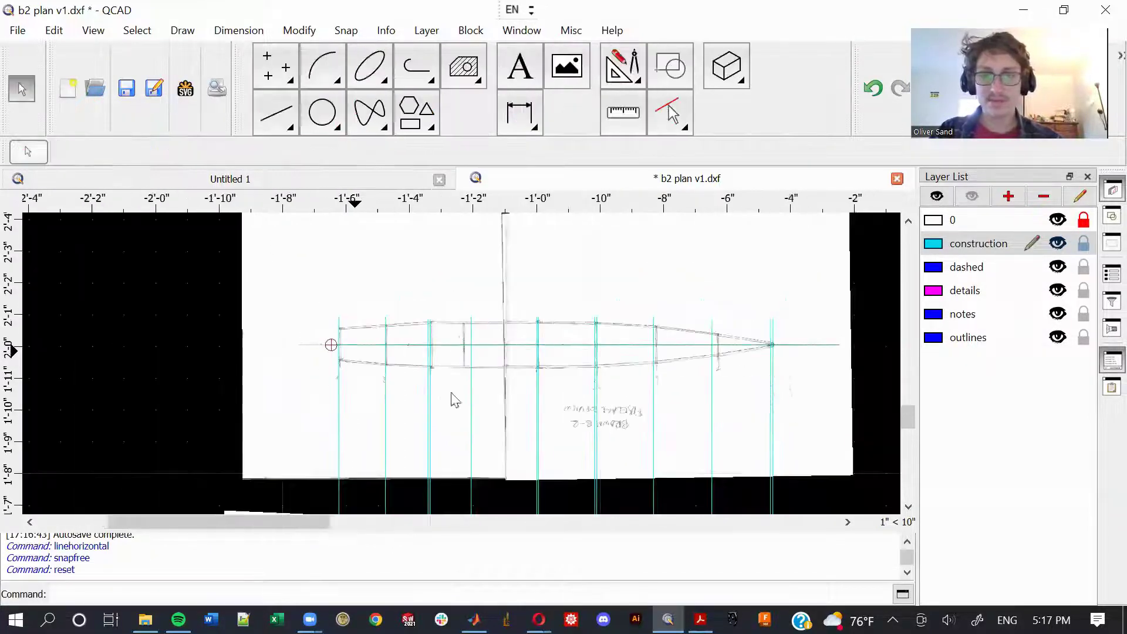
Step: Check the new centreline against the fuselage's tail end in the top view and save the drawing
scroll(754, 358, "up", 12)
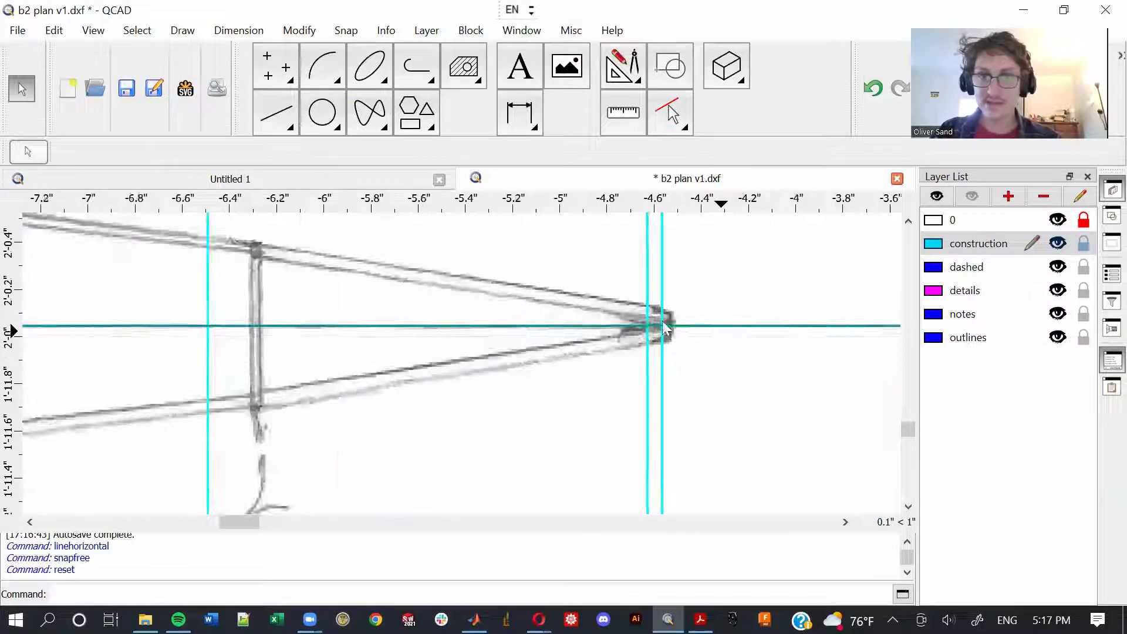
scroll(659, 326, "down", 10)
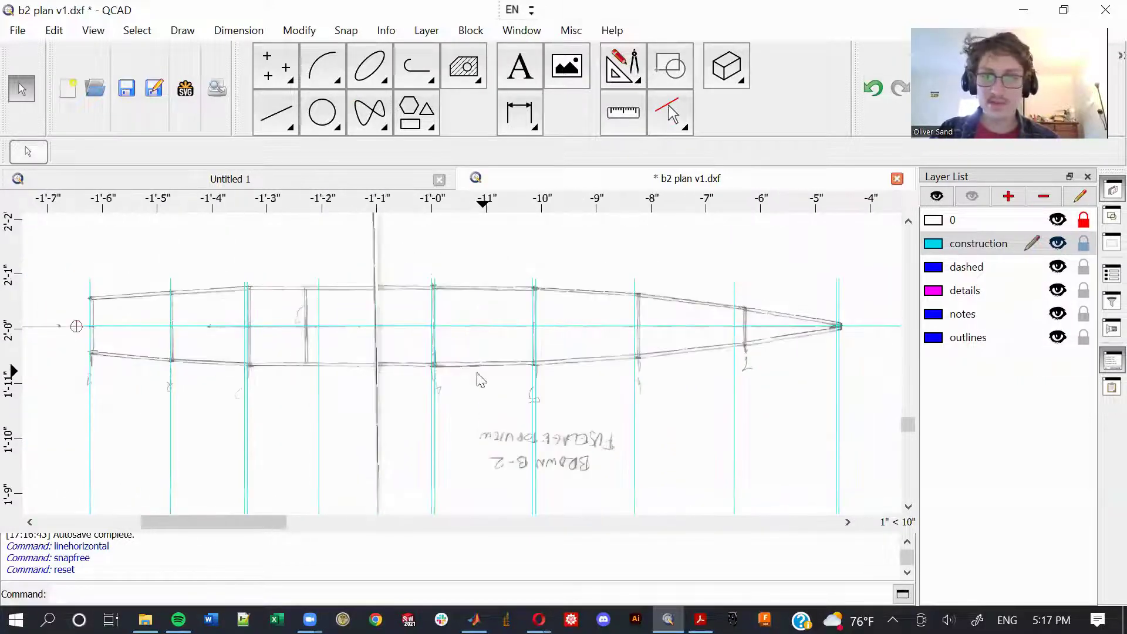
key("ctrl+s")
Step: Examine the top view's formers against the projected station lines and follow those lines down to the side view
middle_click_drag(355, 352, 500, 324)
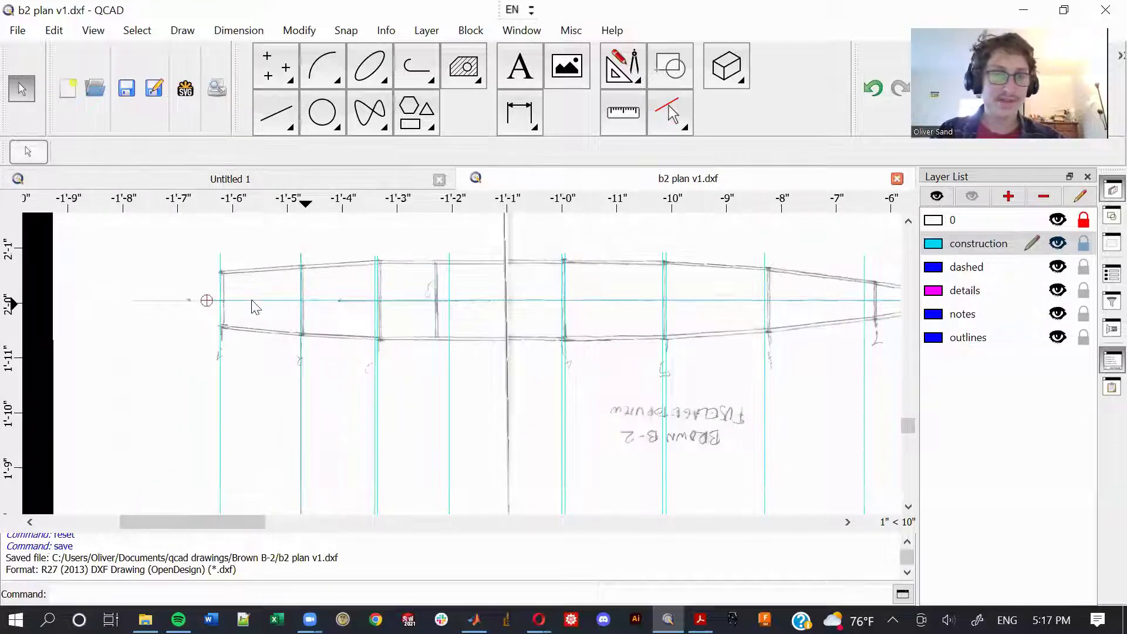
scroll(223, 306, "up", 4)
scroll(219, 306, "down", 3)
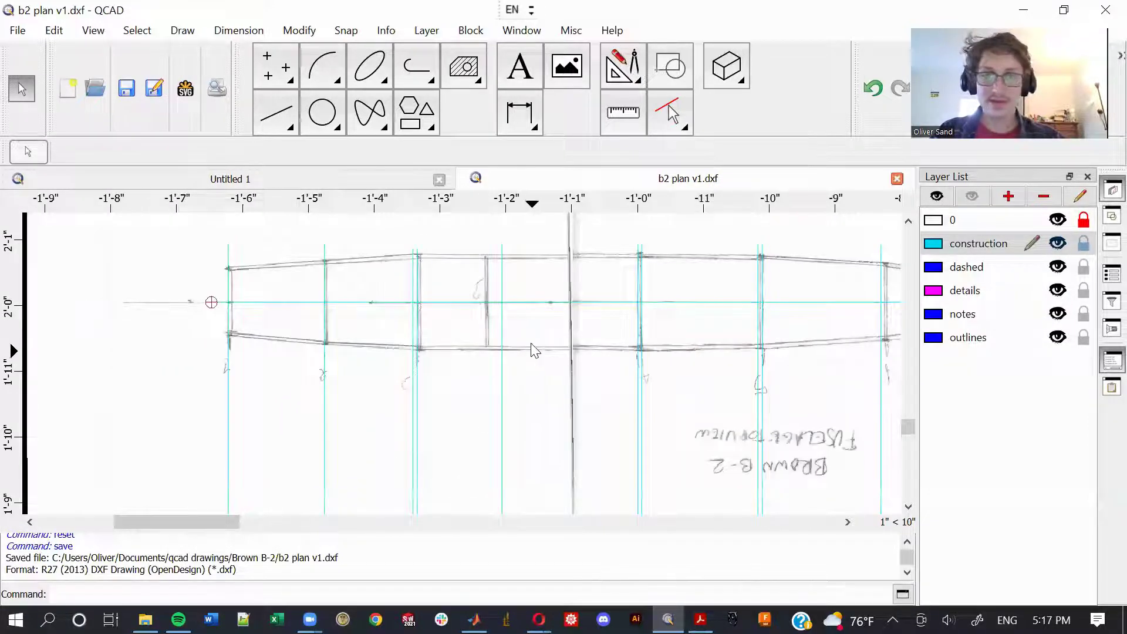
scroll(492, 364, "down", 5)
scroll(468, 327, "down", 1)
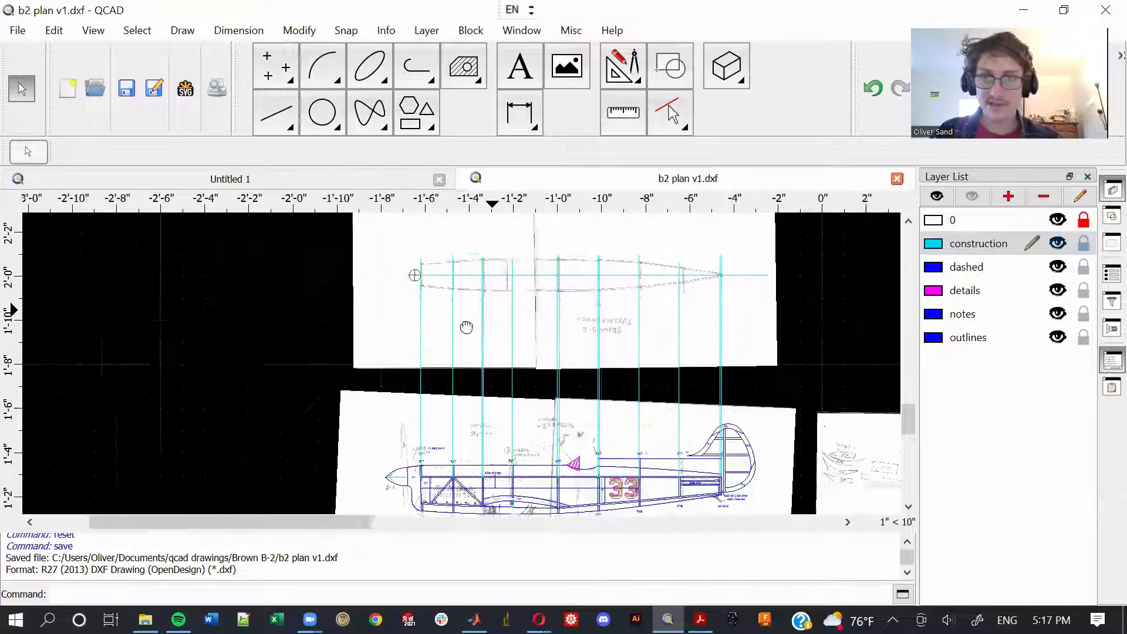
scroll(627, 321, "up", 2)
scroll(643, 326, "up", 3)
scroll(717, 337, "down", 5)
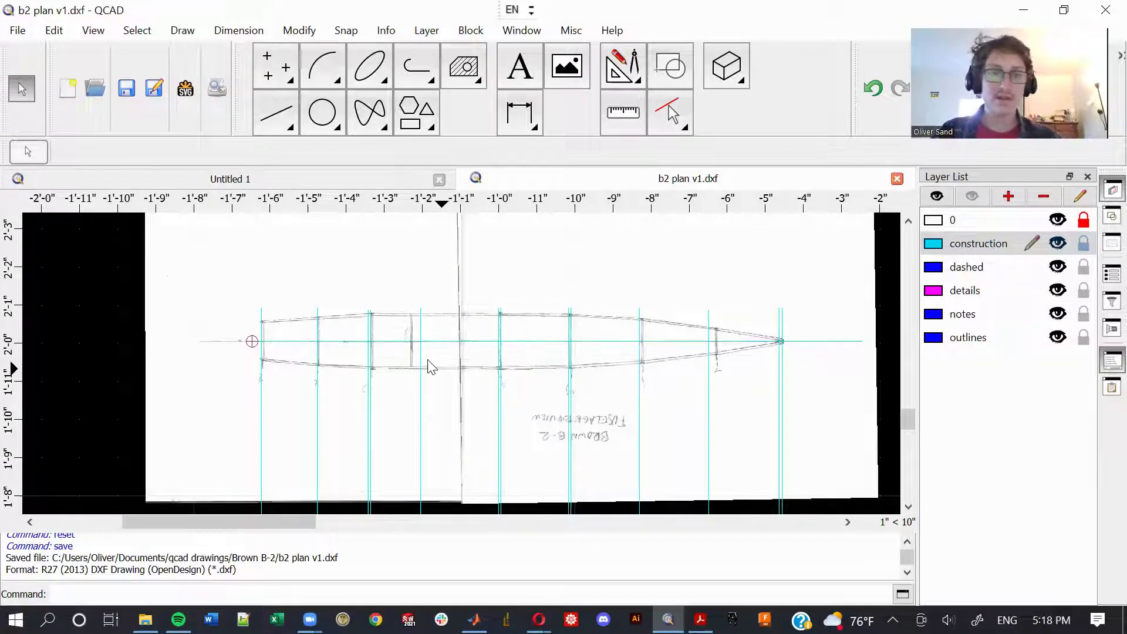
scroll(429, 363, "down", 1)
middle_click_drag(443, 397, 440, 316)
mouse_move(428, 358)
middle_mouse_down()
mouse_move(420, 291)
mouse_move(436, 338)
middle_mouse_up()
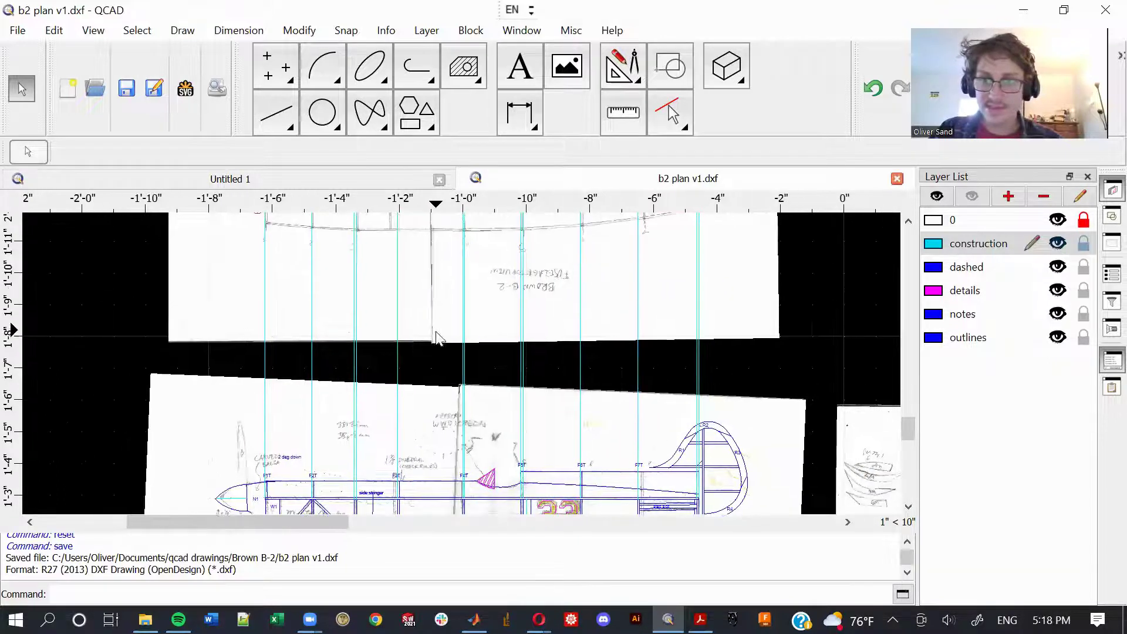
scroll(428, 388, "down", 4, "ctrl")
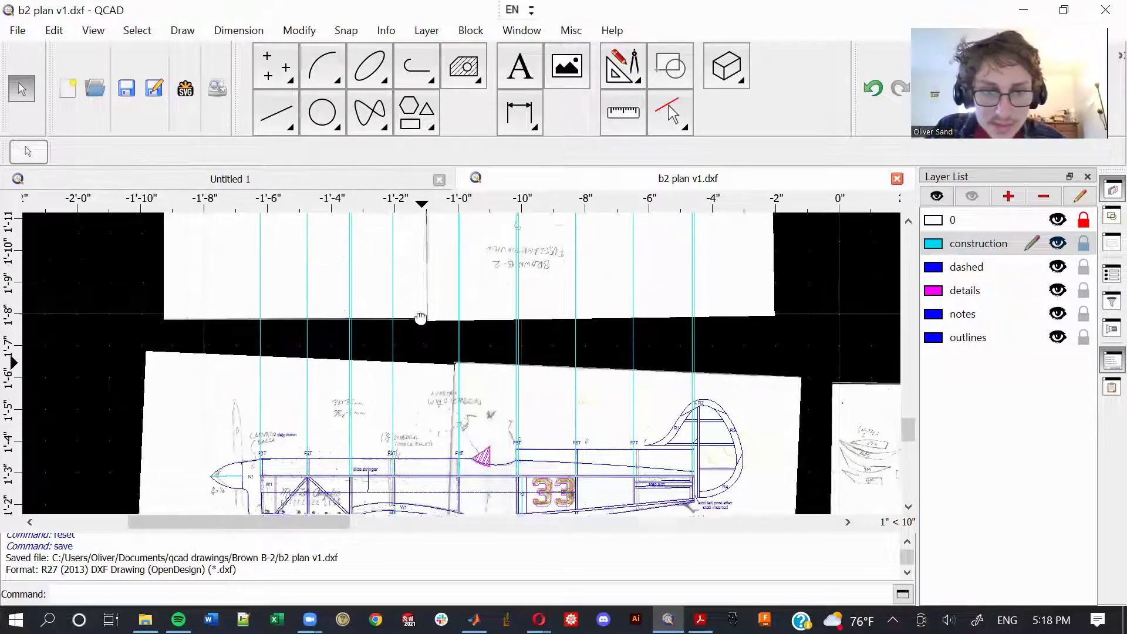
scroll(456, 405, "up", 3)
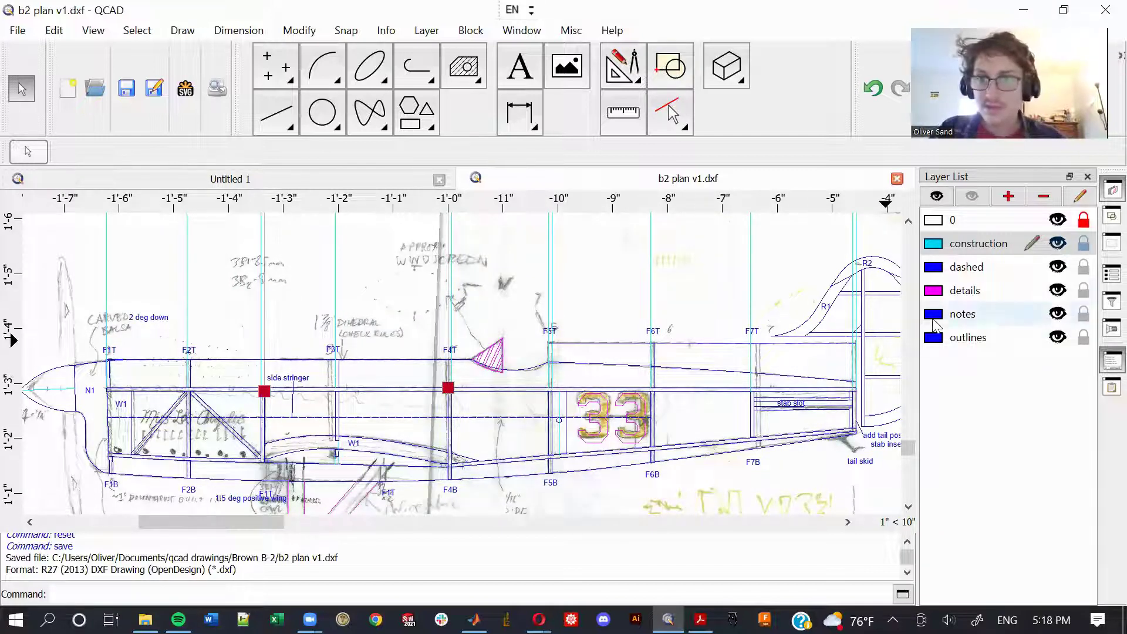
Step: Set the dashed layer's color to Orange and check its lines on the side view around the wing
left_click(984, 274)
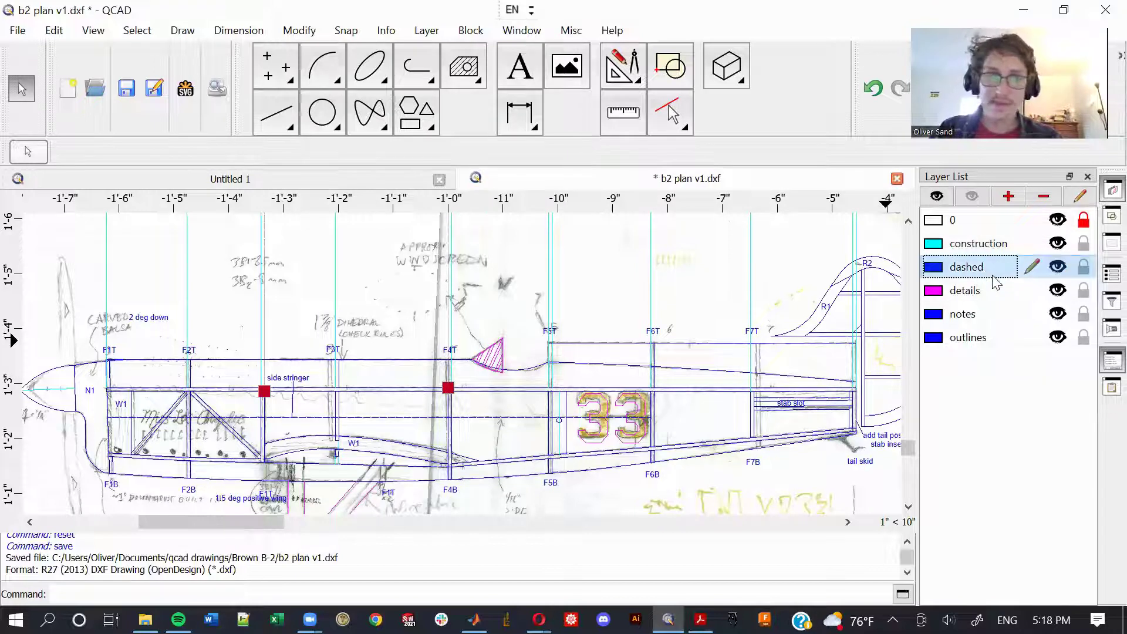
right_click(989, 270)
left_click(986, 257)
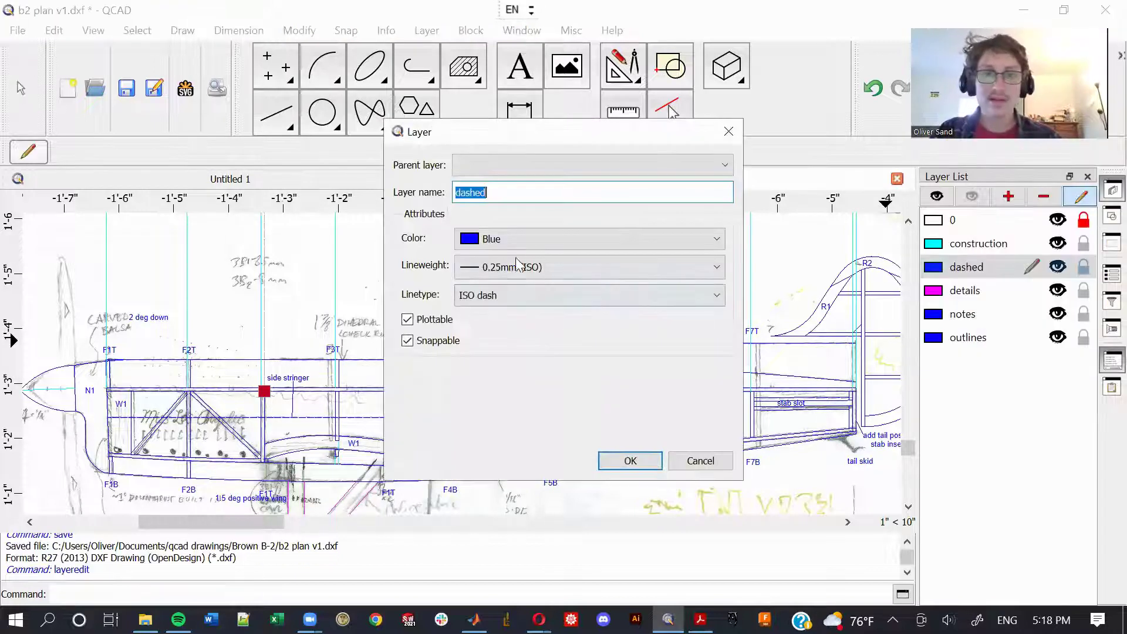
left_click(523, 239)
left_click(521, 306)
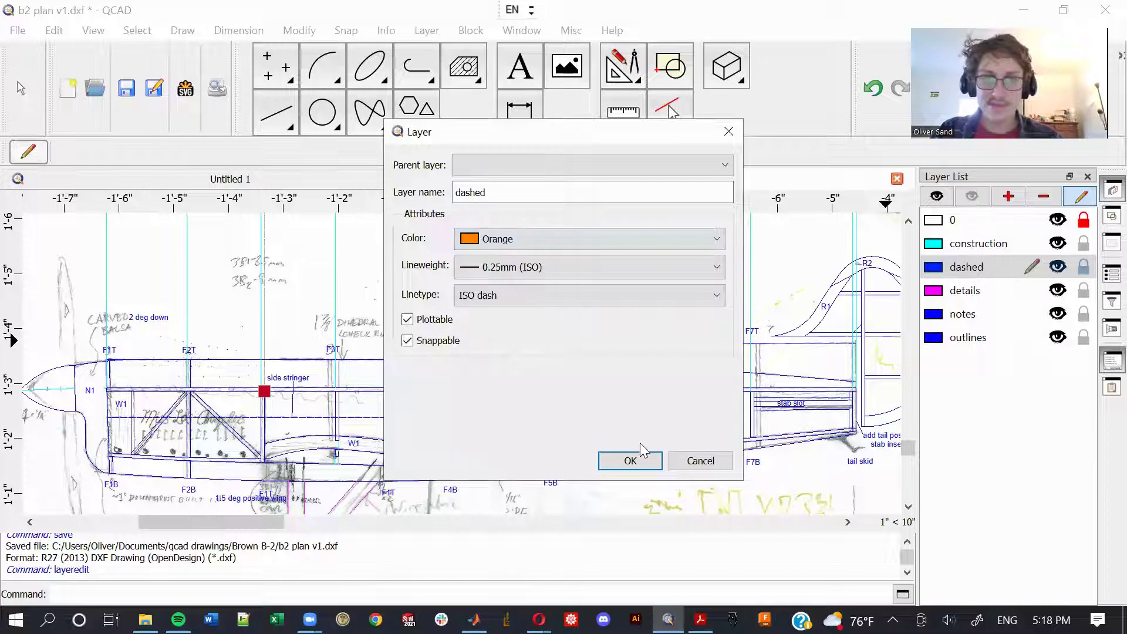
left_click(630, 460)
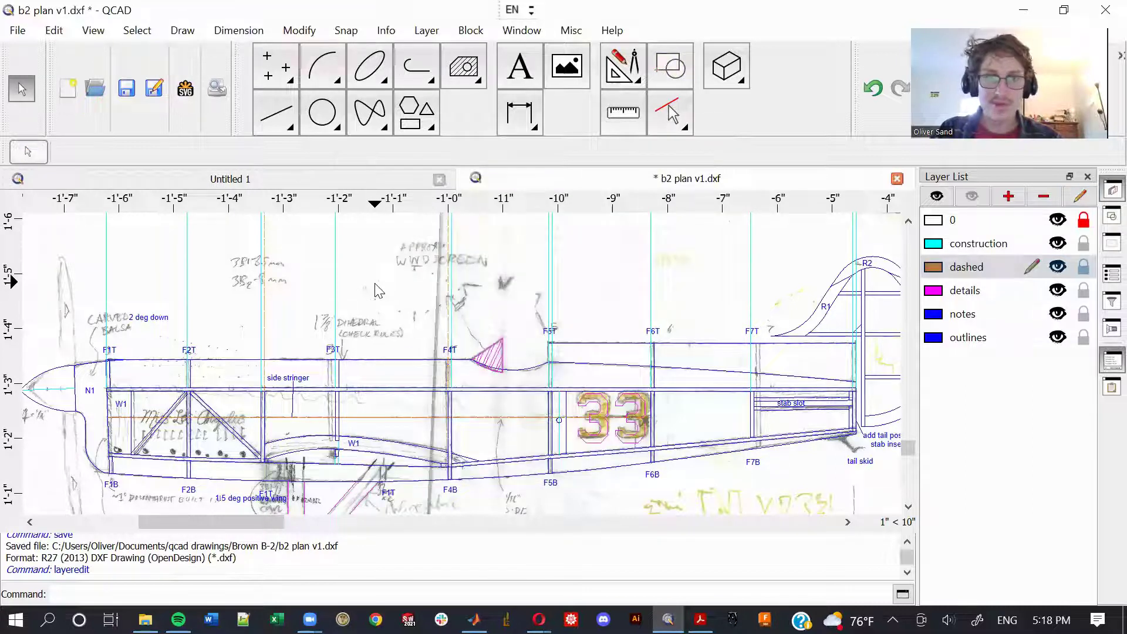
middle_click_drag(401, 428, 413, 423)
scroll(448, 362, "down", 1)
middle_click_drag(448, 362, 560, 267)
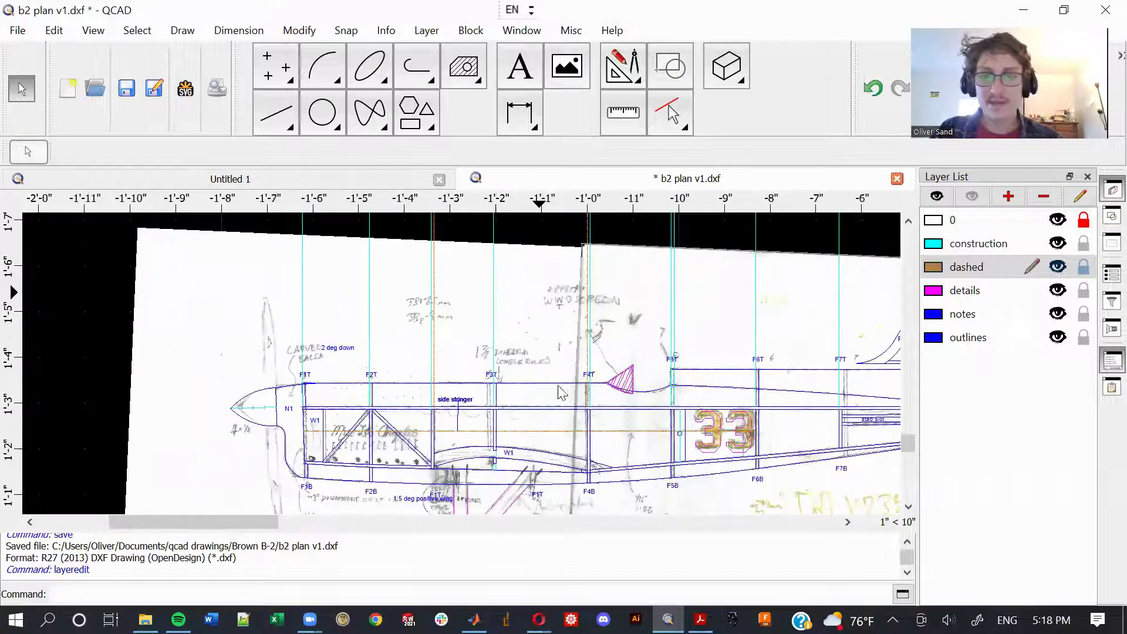
scroll(558, 404, "up", 3)
middle_click_drag(556, 430, 530, 343)
scroll(531, 370, "down", 1)
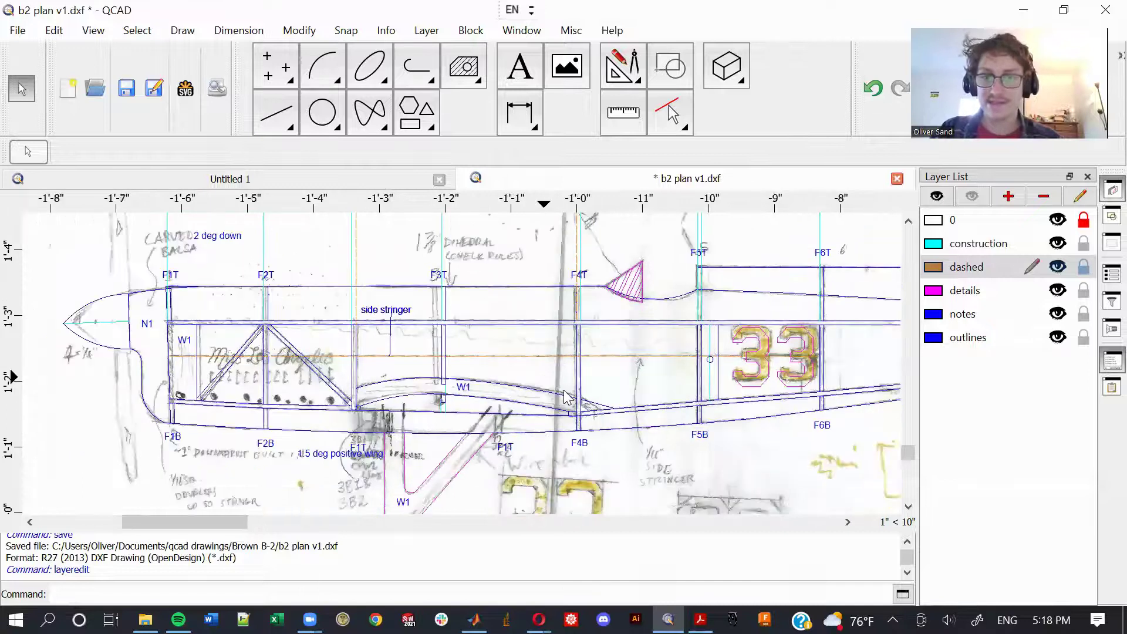
Step: Measure the distance between the outer faces of the wing's two centre ribs along the spar's upper edge
scroll(500, 305, "down", 1)
mouse_move(500, 296)
middle_mouse_down()
mouse_move(542, 429)
mouse_move(500, 472)
mouse_move(502, 484)
middle_mouse_up()
middle_click_drag(510, 370, 509, 394)
scroll(552, 390, "down", 6)
mouse_move(637, 367)
middle_mouse_down()
mouse_move(400, 286)
mouse_move(534, 345)
mouse_move(376, 306)
middle_mouse_up()
scroll(675, 373, "down", 3)
scroll(611, 388, "up", 8)
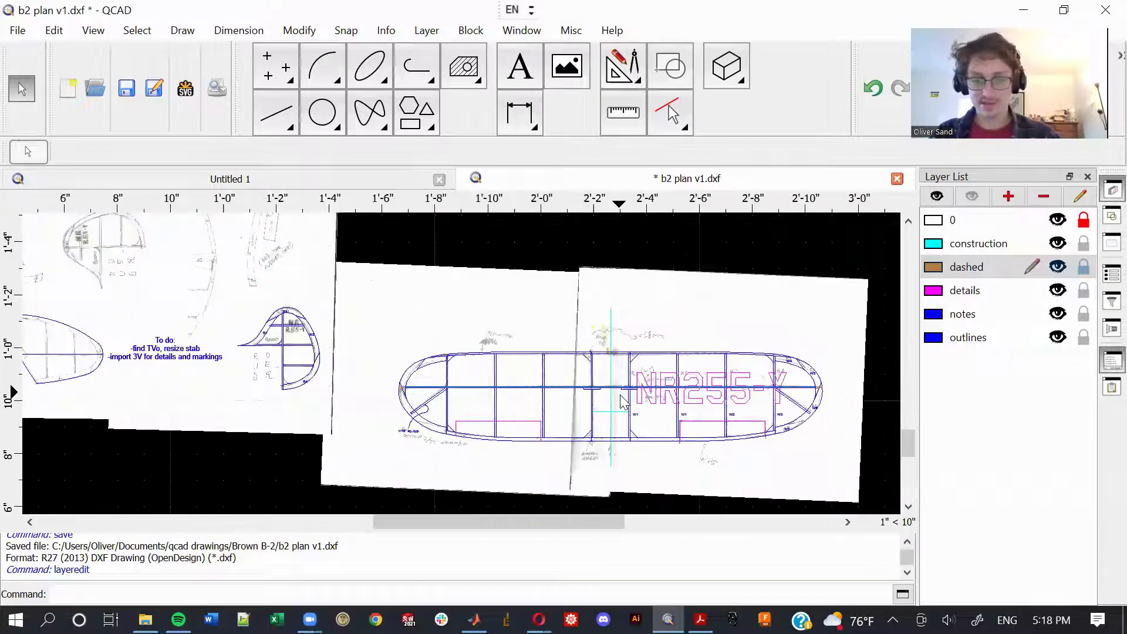
key("d")
key("i")
scroll(603, 400, "up", 8)
left_click(473, 316)
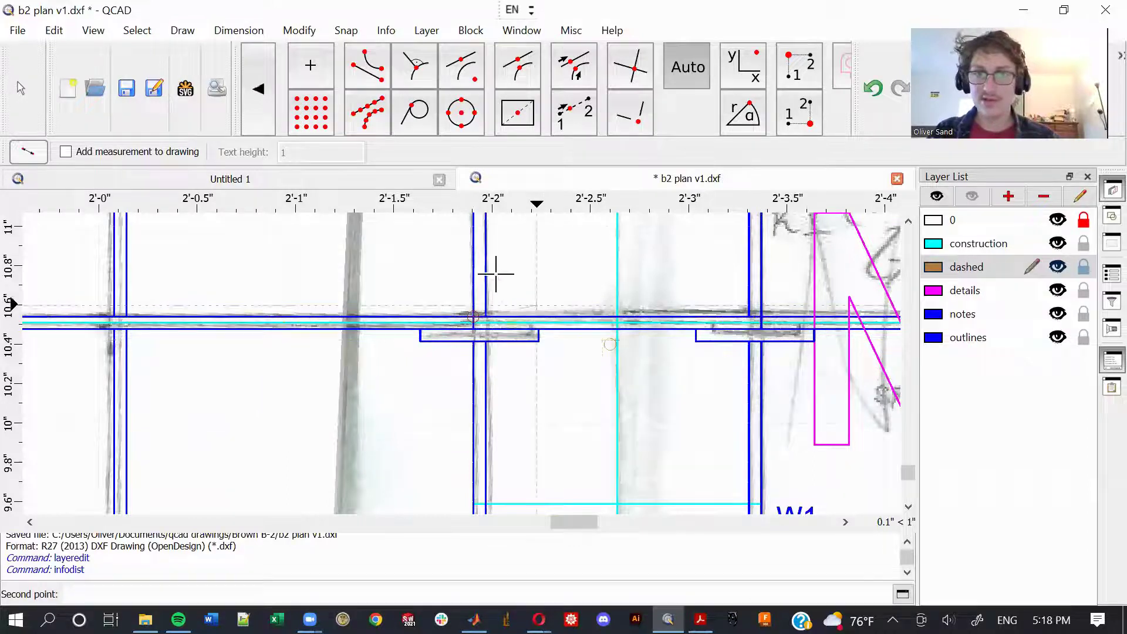
left_click(766, 314)
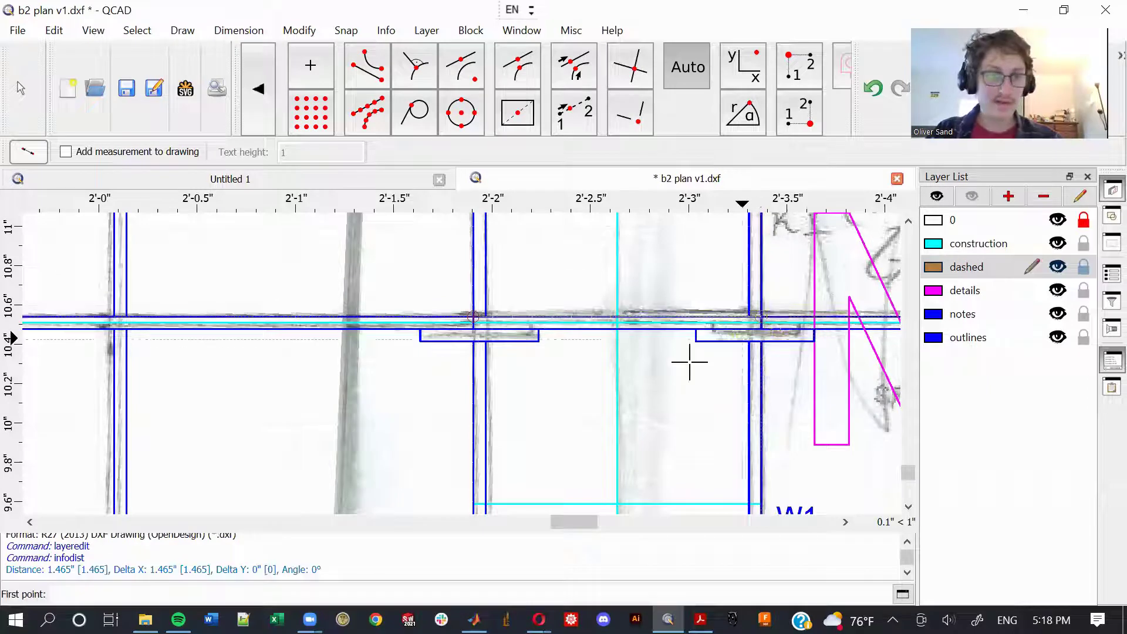
Step: On the outlines layer, draw a 1.465-inch vertical line in the top view, middle-referenced where former 4's orange dashed line crosses the centreline
scroll(687, 361, "down", 5)
scroll(690, 364, "down", 6)
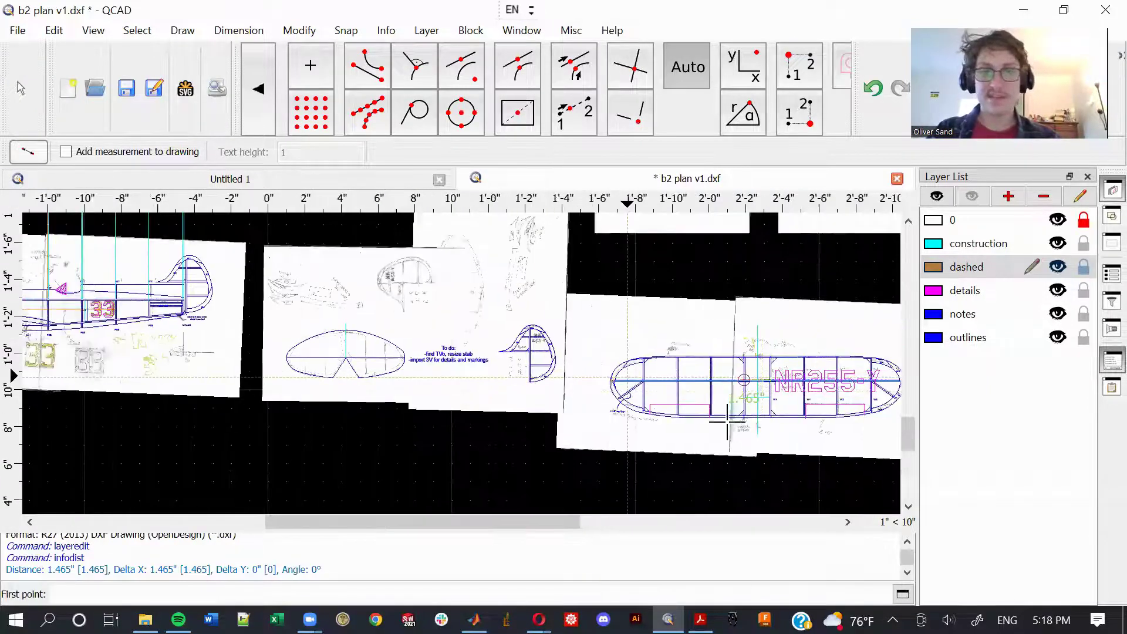
scroll(399, 341, "up", 9)
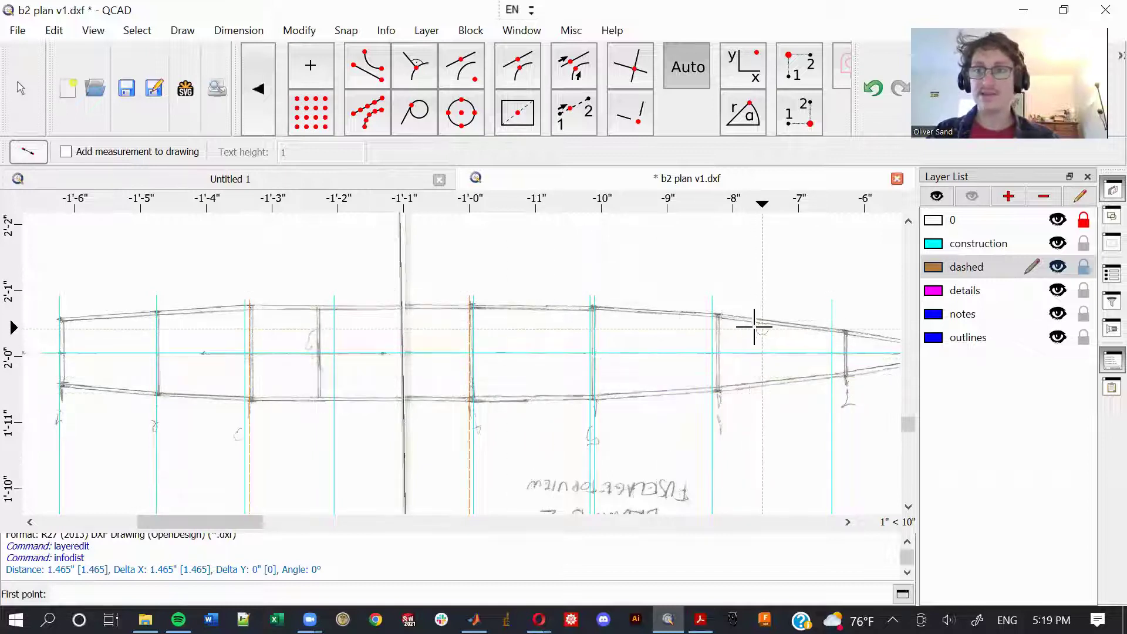
left_click(992, 338)
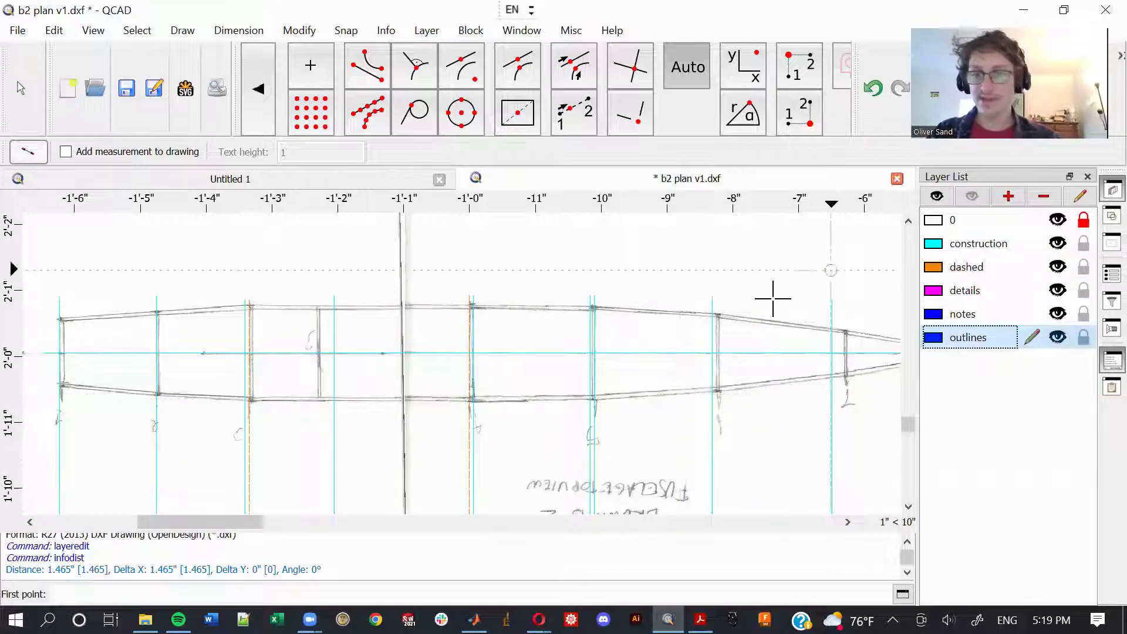
scroll(551, 386, "down", 3)
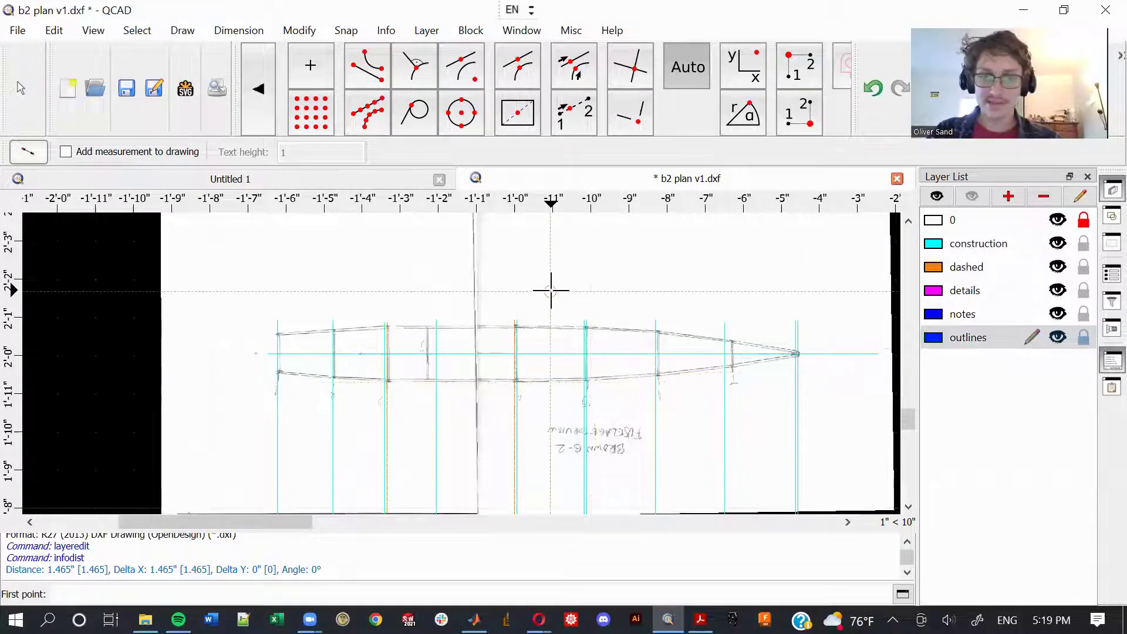
key("l")
key("v")
left_click_drag(272, 154, 57, 125)
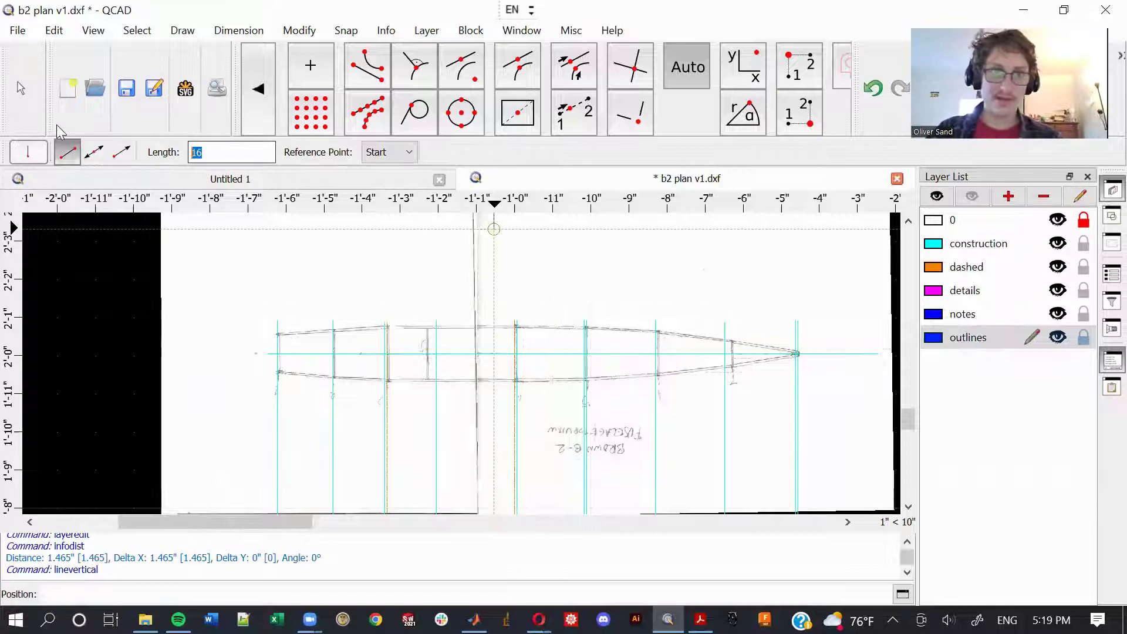
type("1.465")
left_click(389, 152)
left_click(378, 173)
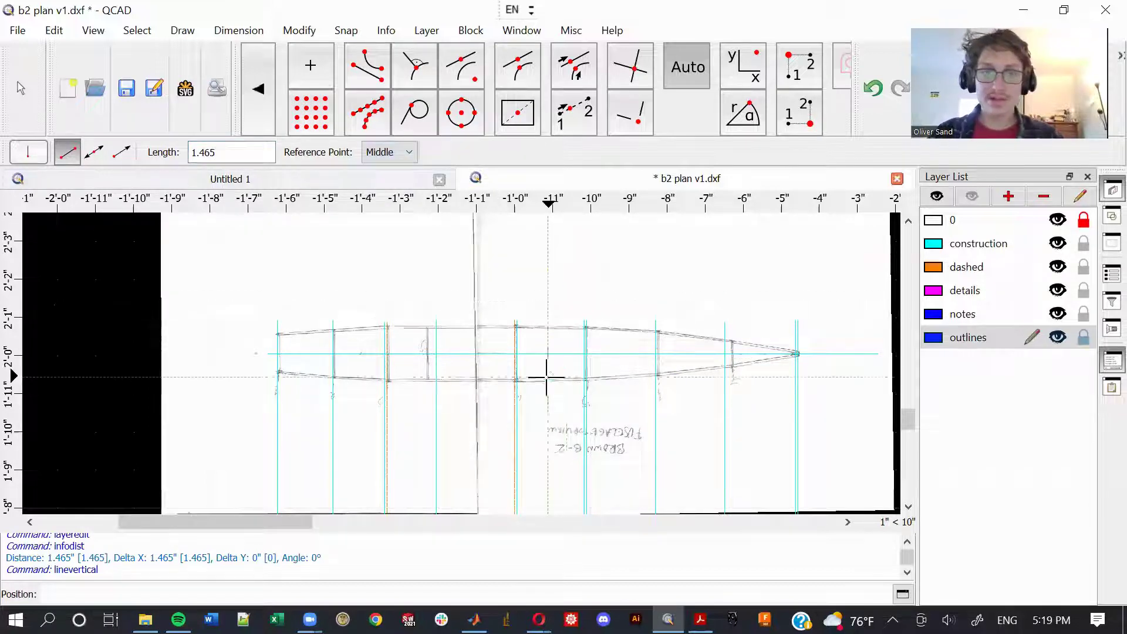
scroll(528, 370, "up", 6)
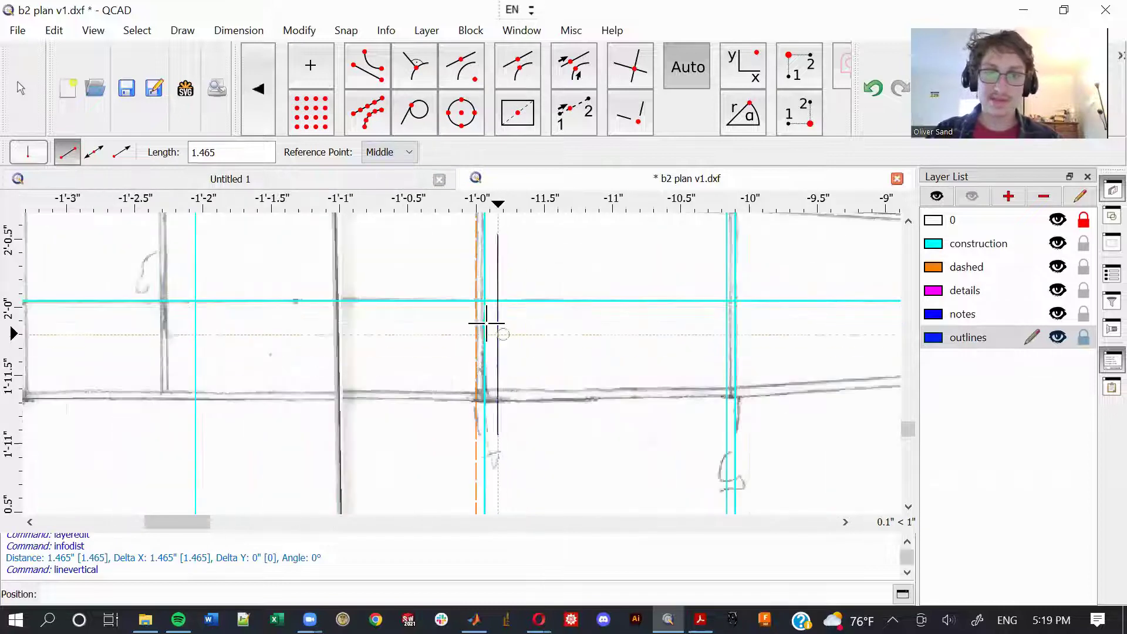
left_click(476, 306)
Step: Place another 1.465-inch vertical line centred where former 3's orange dashed line crosses the top view's centreline
mouse_move(428, 382)
middle_mouse_down()
mouse_move(521, 447)
mouse_move(608, 387)
mouse_move(755, 353)
middle_mouse_up()
scroll(283, 335, "down", 1)
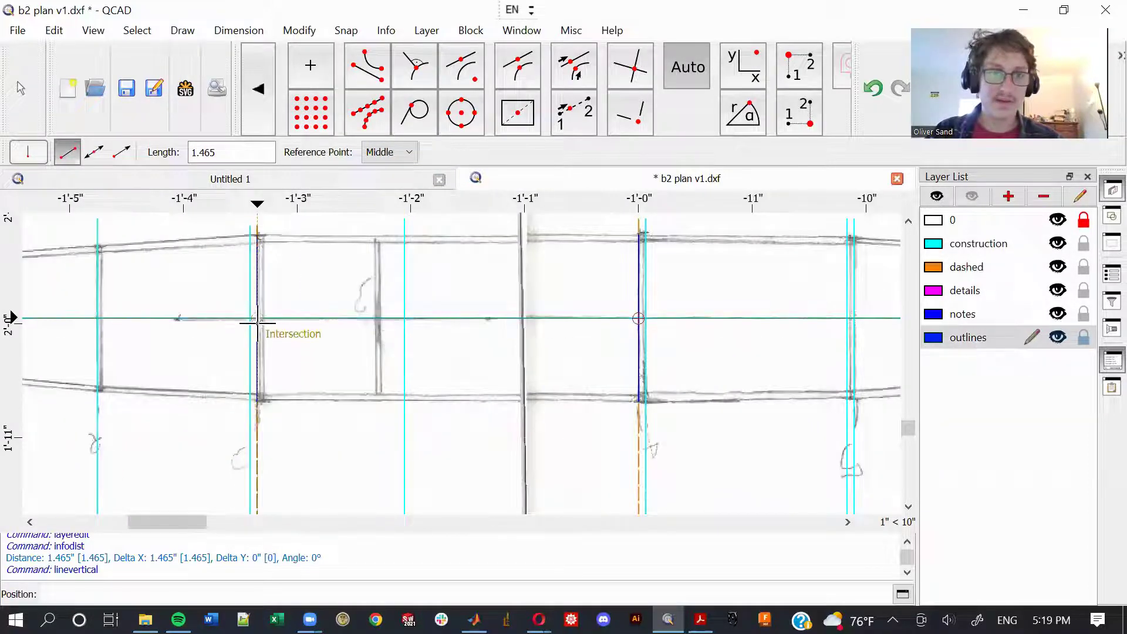
scroll(810, 382, "down", 4)
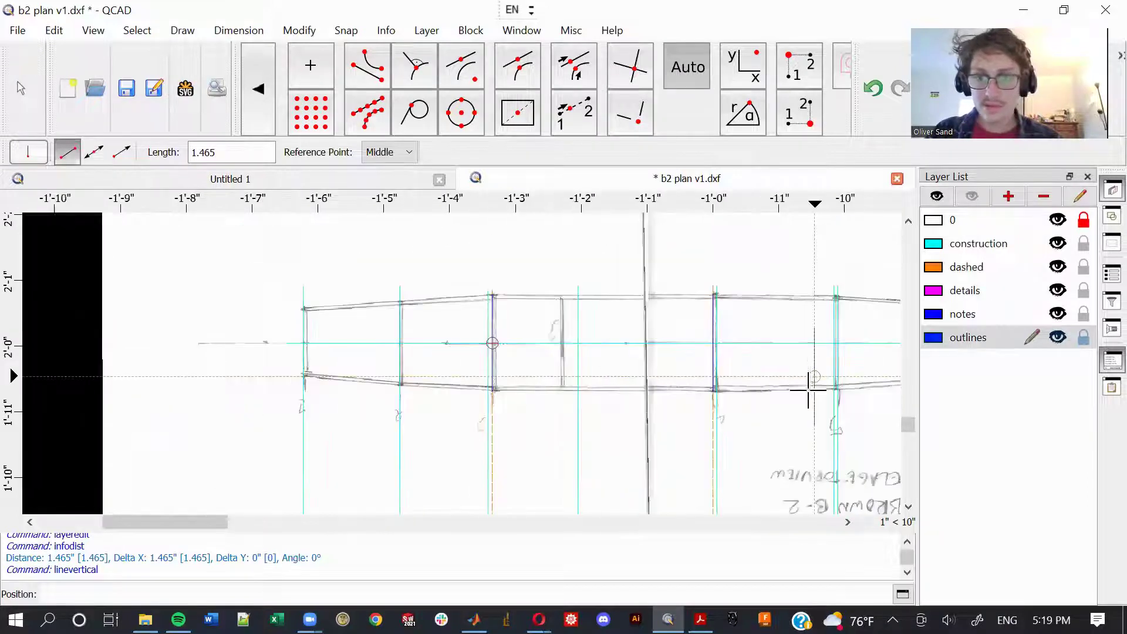
Step: Examine the fuselage side view and the scanned three-view's plan view of the wing, fuselage and tail
middle_click_drag(580, 333, 548, 326)
middle_click_drag(616, 392, 606, 275)
scroll(605, 277, "down", 3)
middle_click_drag(603, 425, 608, 317)
scroll(560, 418, "up", 3)
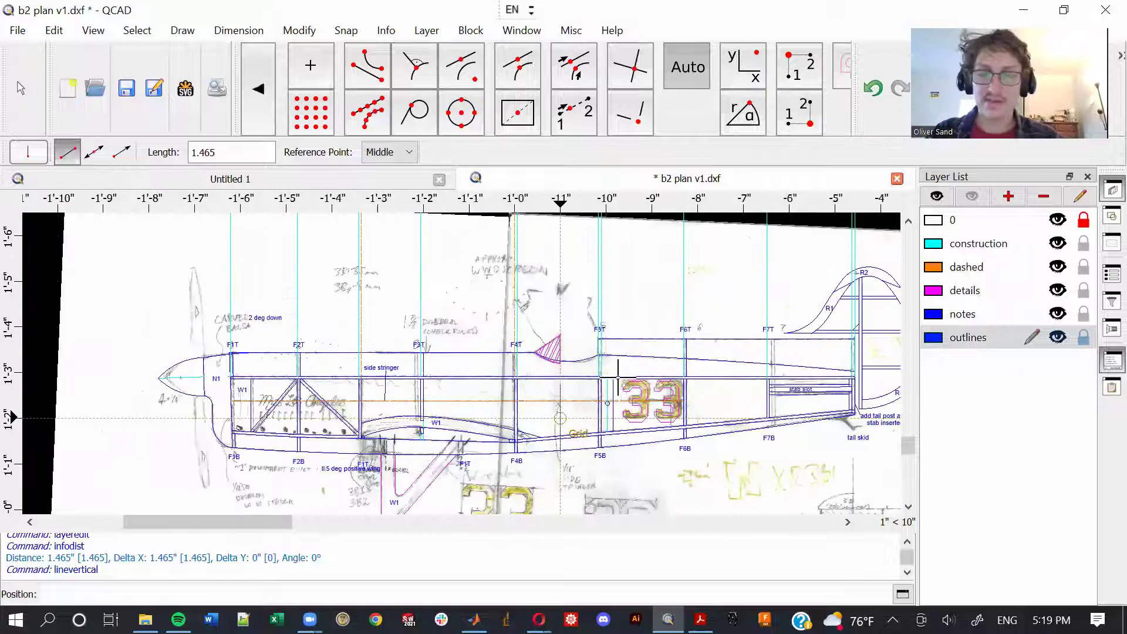
scroll(618, 377, "up", 4)
scroll(582, 339, "down", 4)
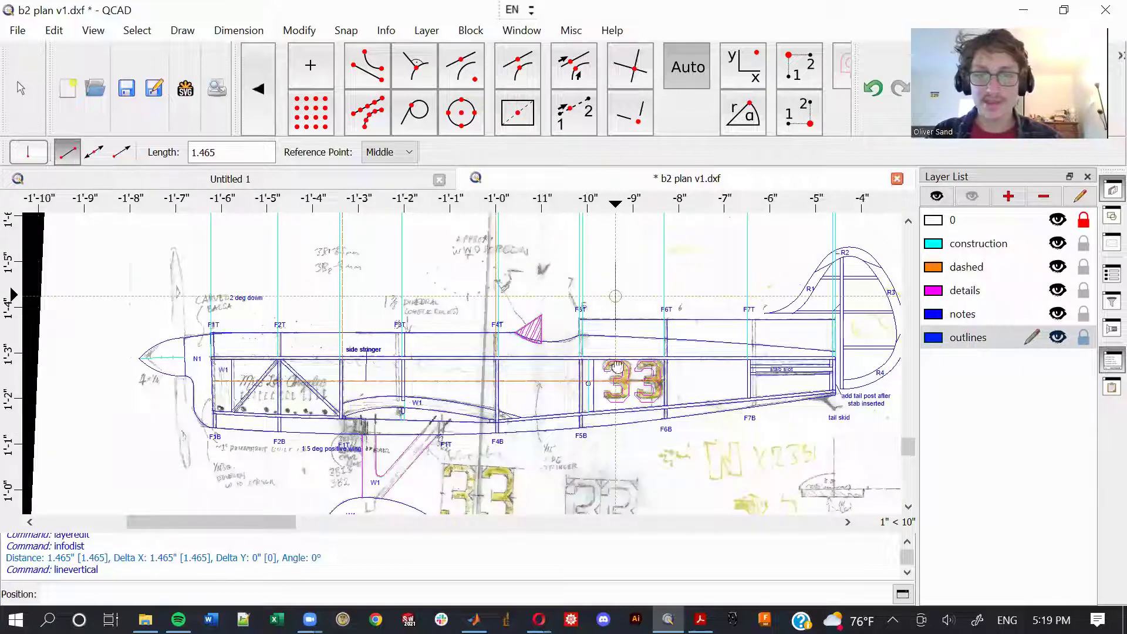
scroll(616, 367, "down", 9)
middle_click_drag(661, 339, 619, 380)
mouse_move(840, 247)
middle_mouse_down()
mouse_move(682, 335)
mouse_move(618, 389)
middle_mouse_up()
scroll(551, 285, "up", 6)
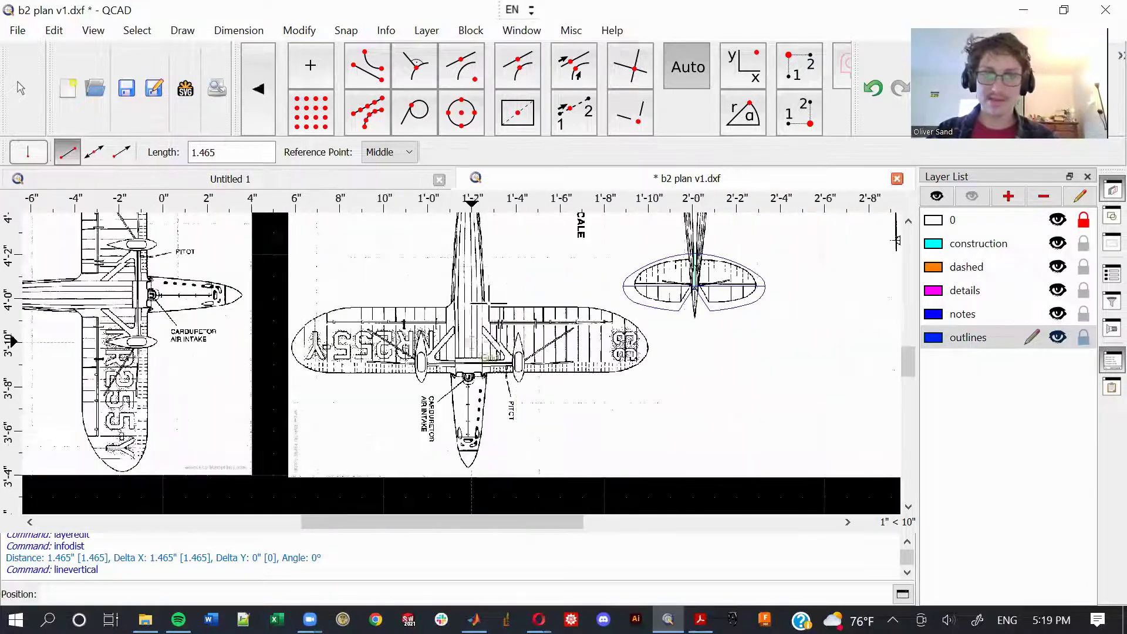
Step: Draw a line on the outlines layer along the fuselage top view's upper edge, joining the upper ends of the two blue 1.465-inch former lines
scroll(482, 301, "down", 4)
middle_click_drag(429, 341, 622, 205)
scroll(428, 405, "up", 2)
mouse_move(473, 384)
middle_mouse_down()
mouse_move(594, 307)
mouse_move(670, 282)
middle_mouse_up()
scroll(650, 288, "up", 5)
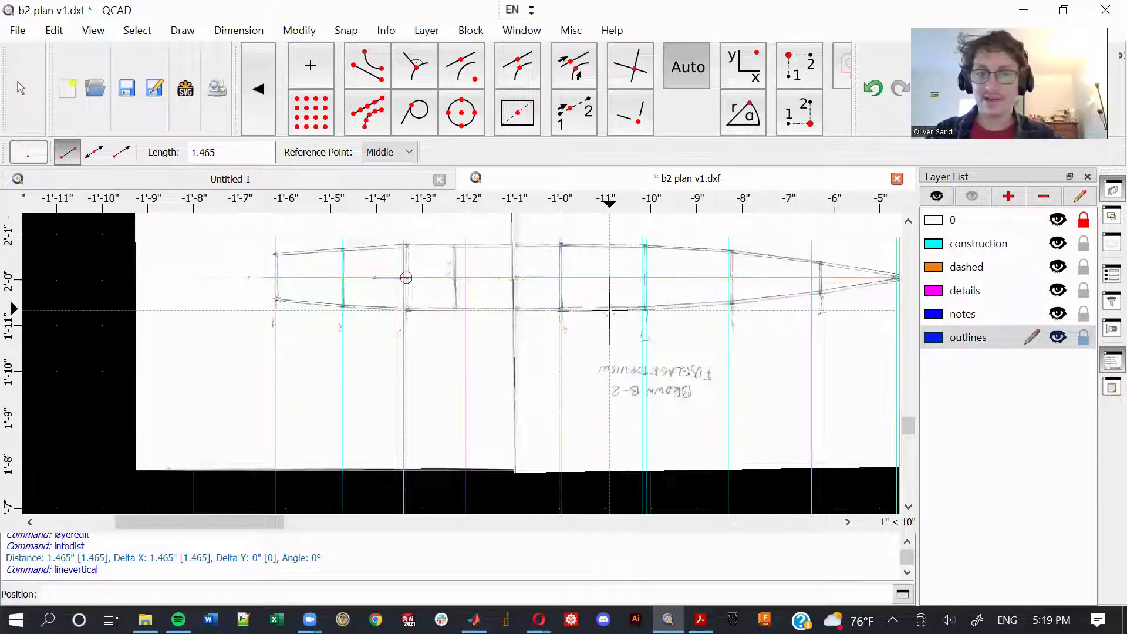
key("Escape")
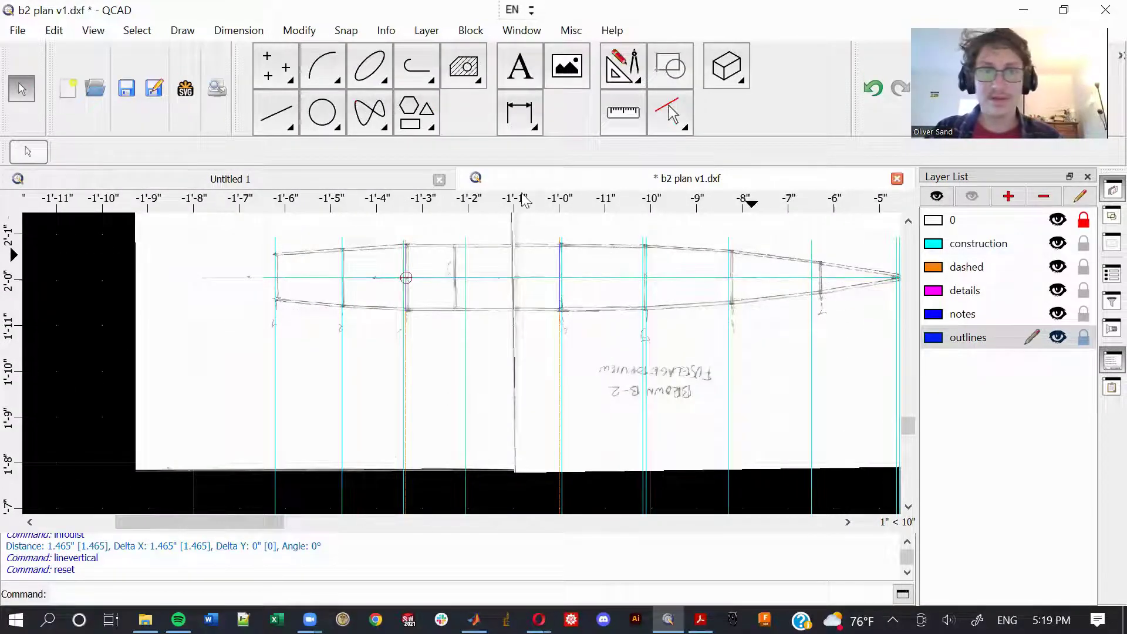
left_click(274, 107)
scroll(575, 277, "up", 3)
mouse_move(486, 247)
middle_mouse_down()
mouse_move(558, 322)
mouse_move(671, 403)
middle_mouse_up()
scroll(489, 372, "up", 4)
scroll(479, 387, "up", 1)
left_click(436, 370)
middle_click_drag(642, 315, 223, 290)
left_click(673, 344)
scroll(608, 402, "down", 3)
scroll(580, 413, "up", 1)
scroll(600, 398, "up", 4)
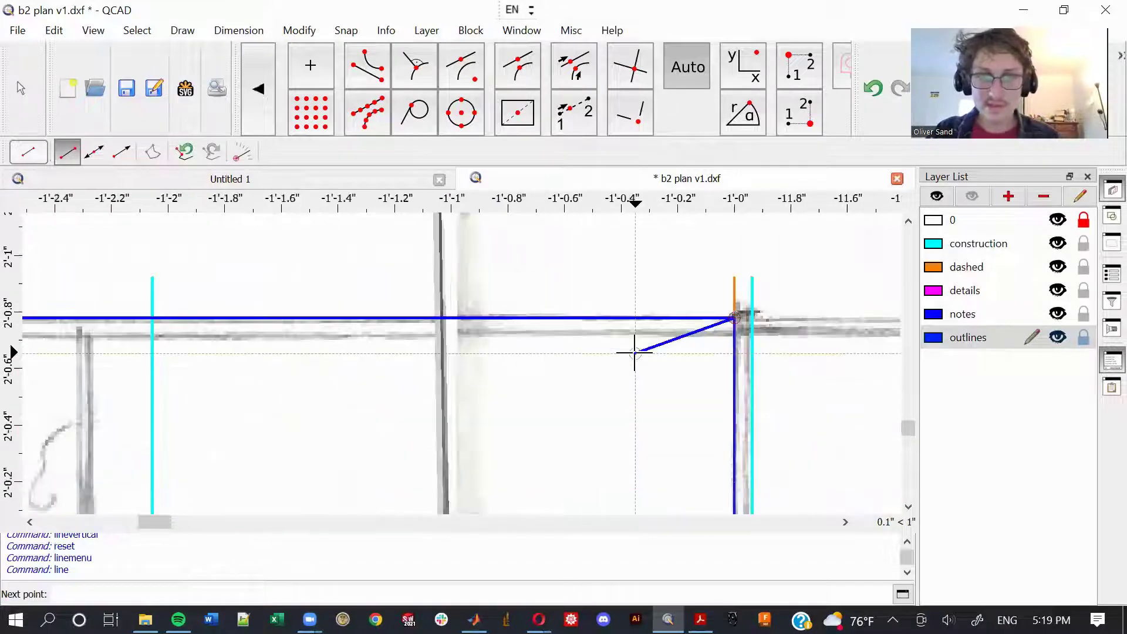
scroll(635, 352, "up", 2)
scroll(635, 352, "down", 3)
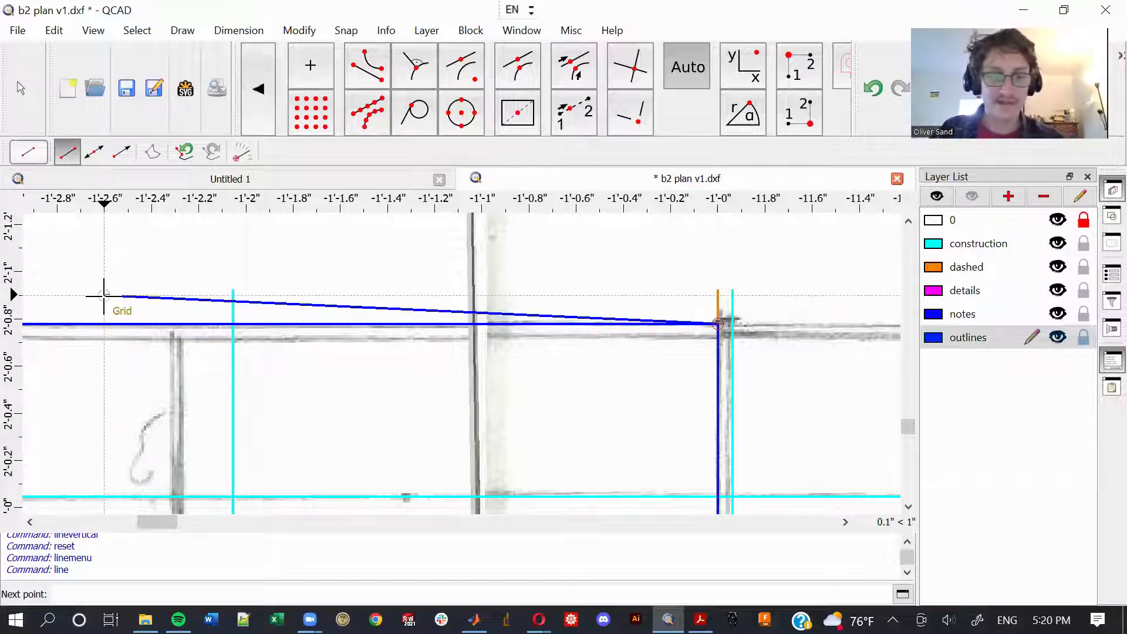
key("f")
key("n")
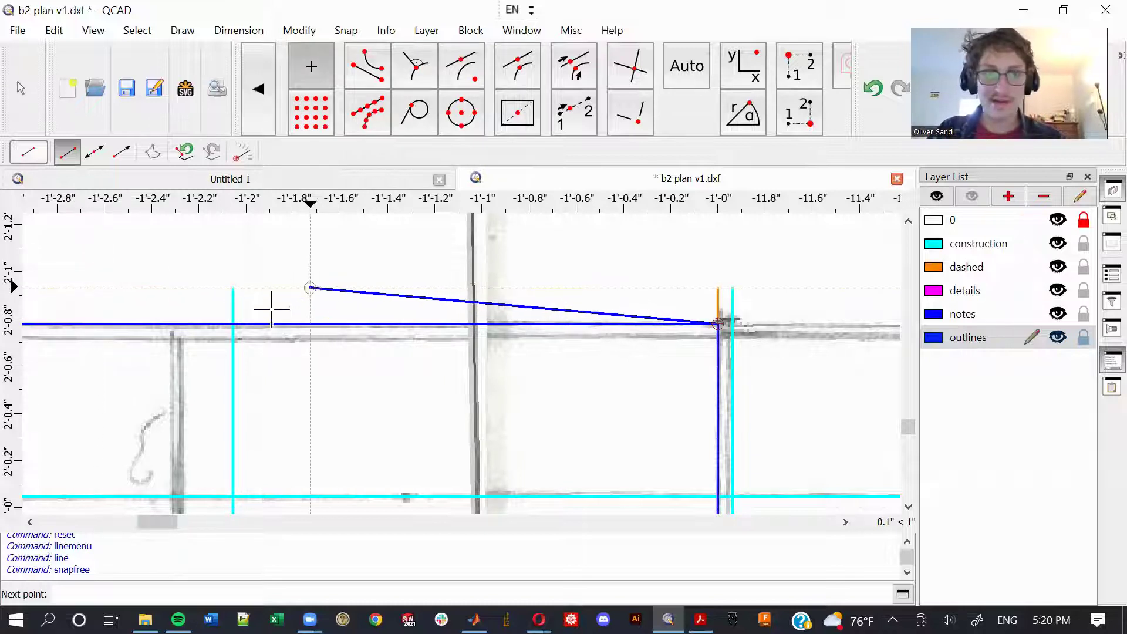
key("Escape")
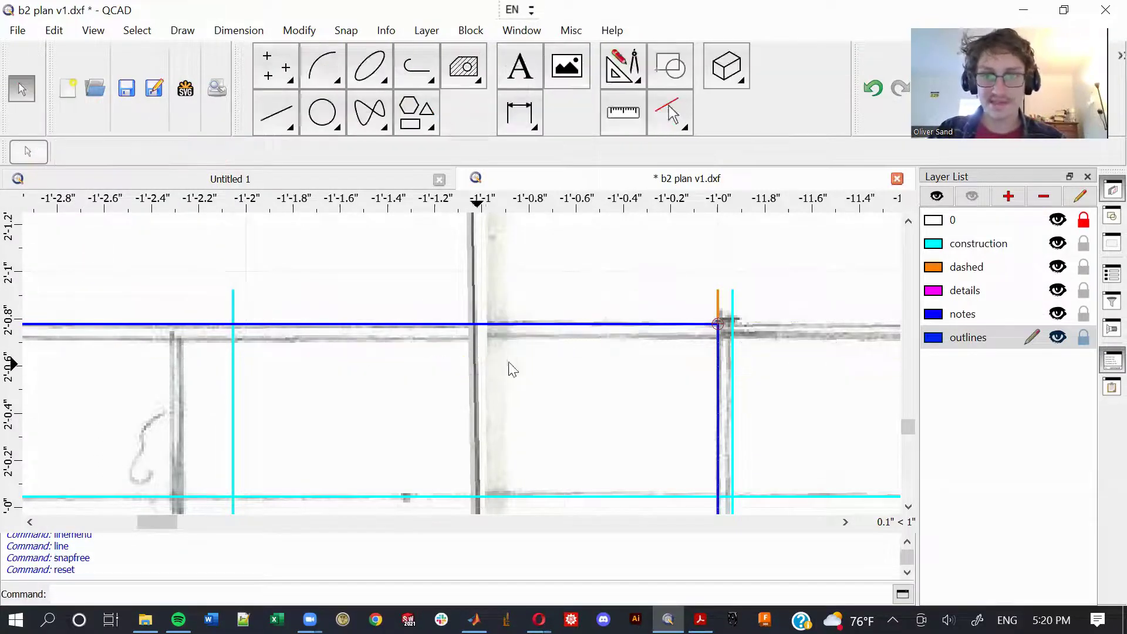
middle_click_drag(437, 392, 749, 312)
scroll(460, 335, "down", 1)
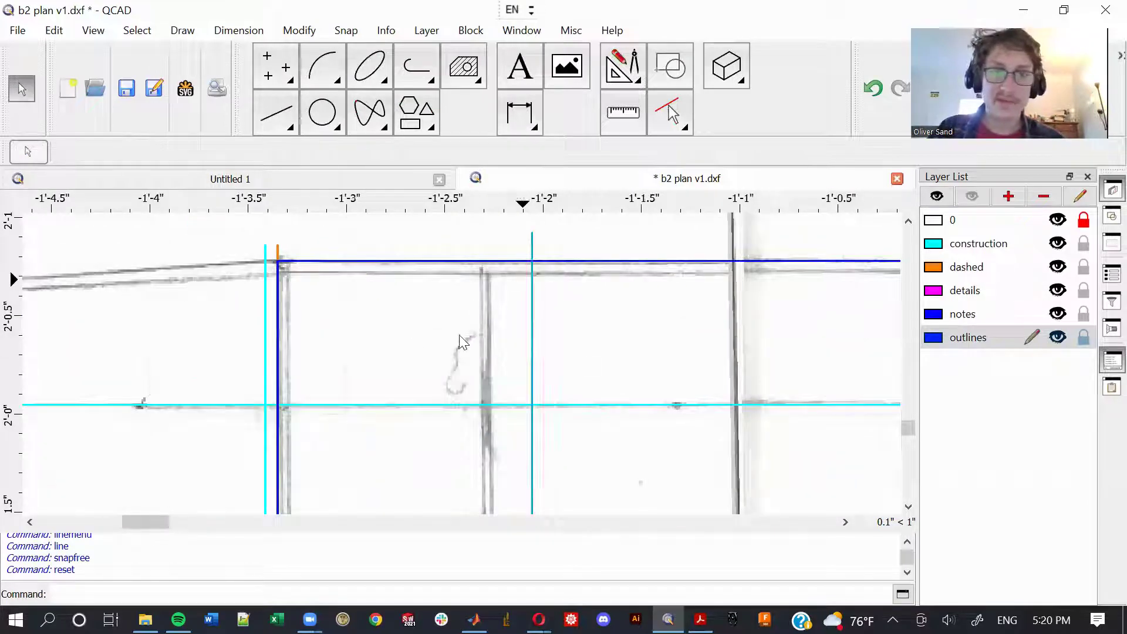
scroll(285, 259, "down", 5)
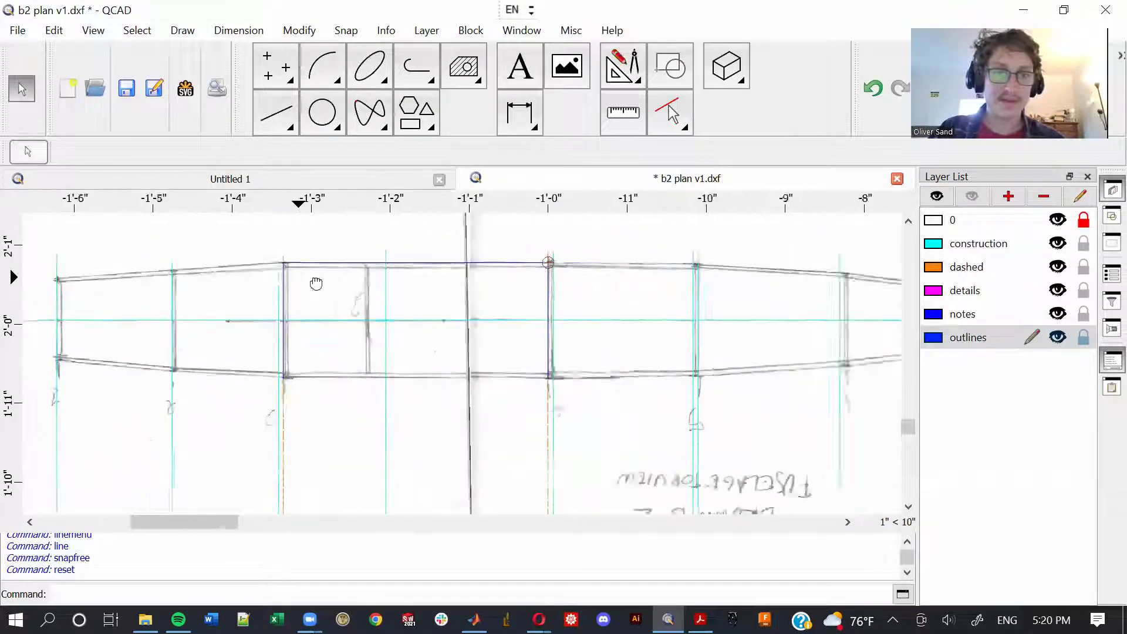
middle_click_drag(315, 282, 452, 347)
scroll(315, 370, "up", 2)
key("a")
key("3")
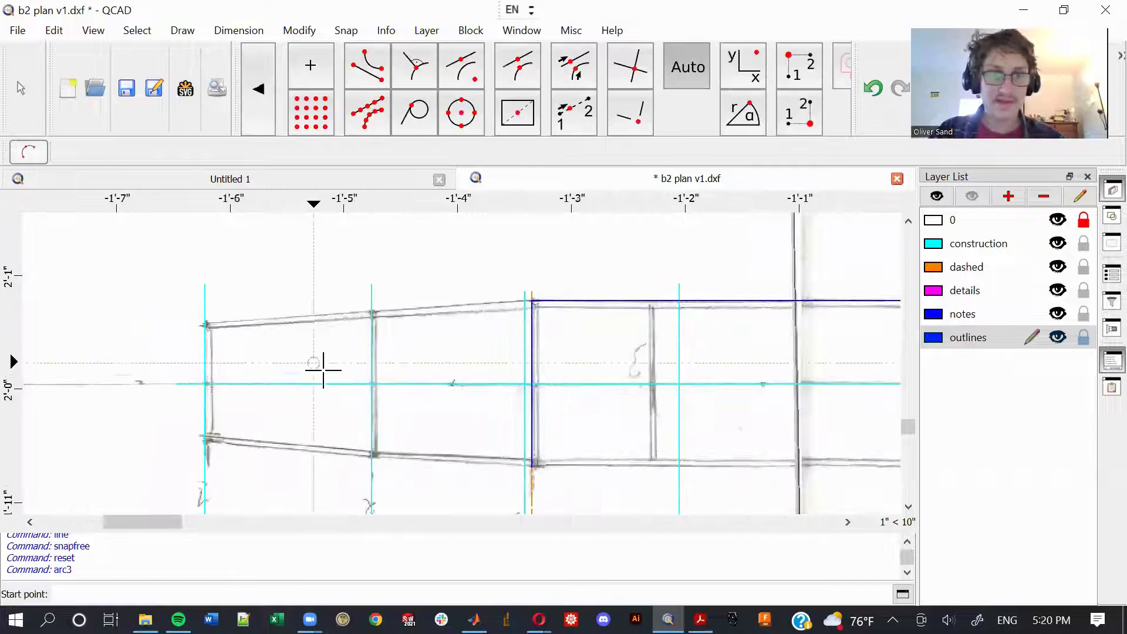
scroll(335, 372, "down", 7)
scroll(391, 350, "up", 8)
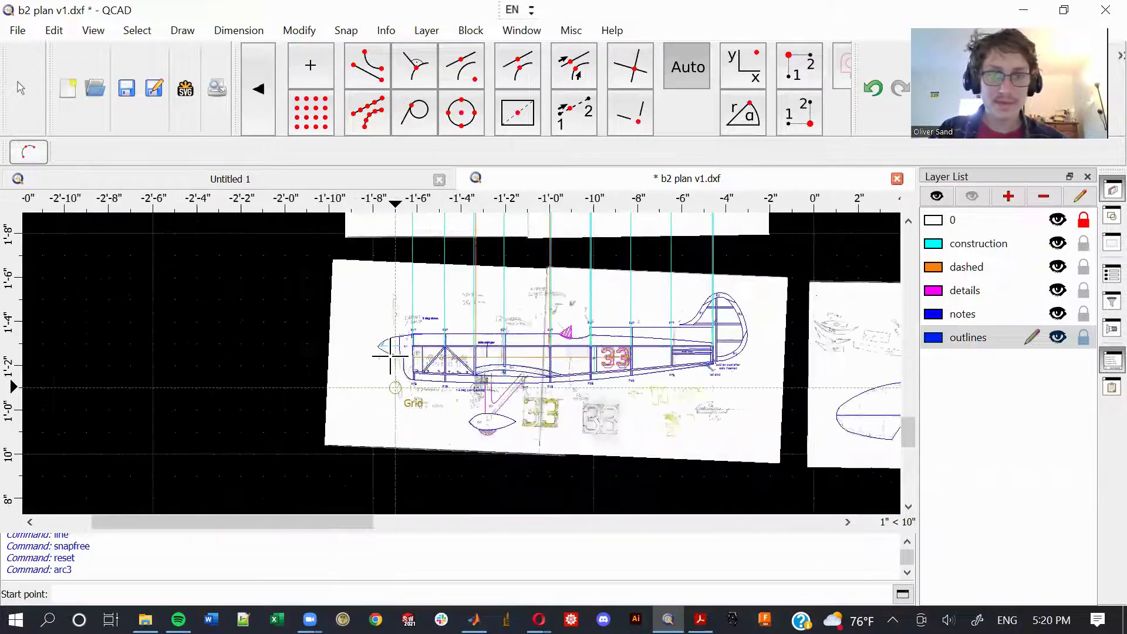
key("Escape")
Step: Select the spinner's two curved edges and rear line in the fuselage side view and copy them
scroll(397, 331, "up", 2)
left_click(397, 331)
left_click(360, 238, "shift")
left_click(359, 237, "shift")
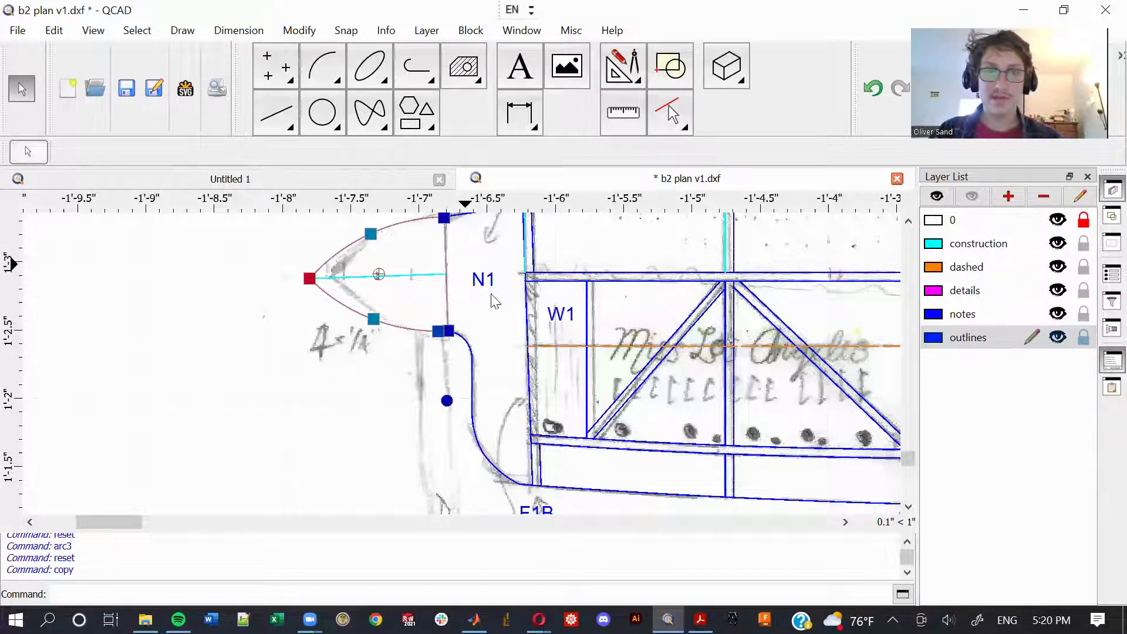
Step: Paste the spinner outline with free snapping ahead of the fuselage top view's nose, roughly on the centreline
key("ctrl+v")
scroll(470, 352, "down", 1)
scroll(435, 431, "down", 3)
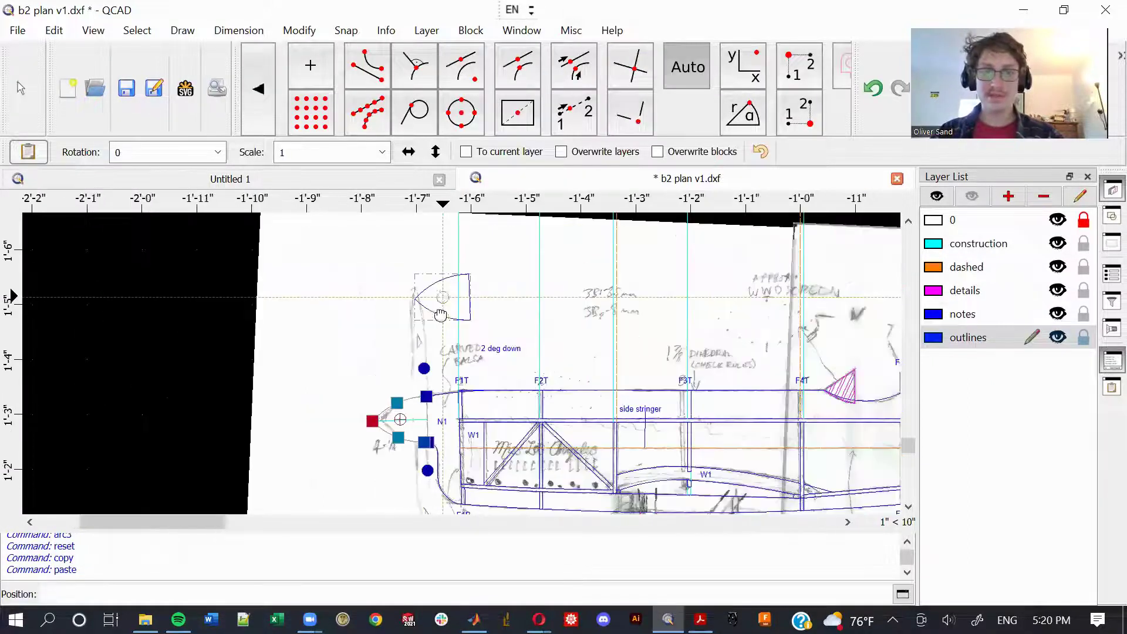
scroll(434, 430, "down", 2)
scroll(441, 319, "up", 5)
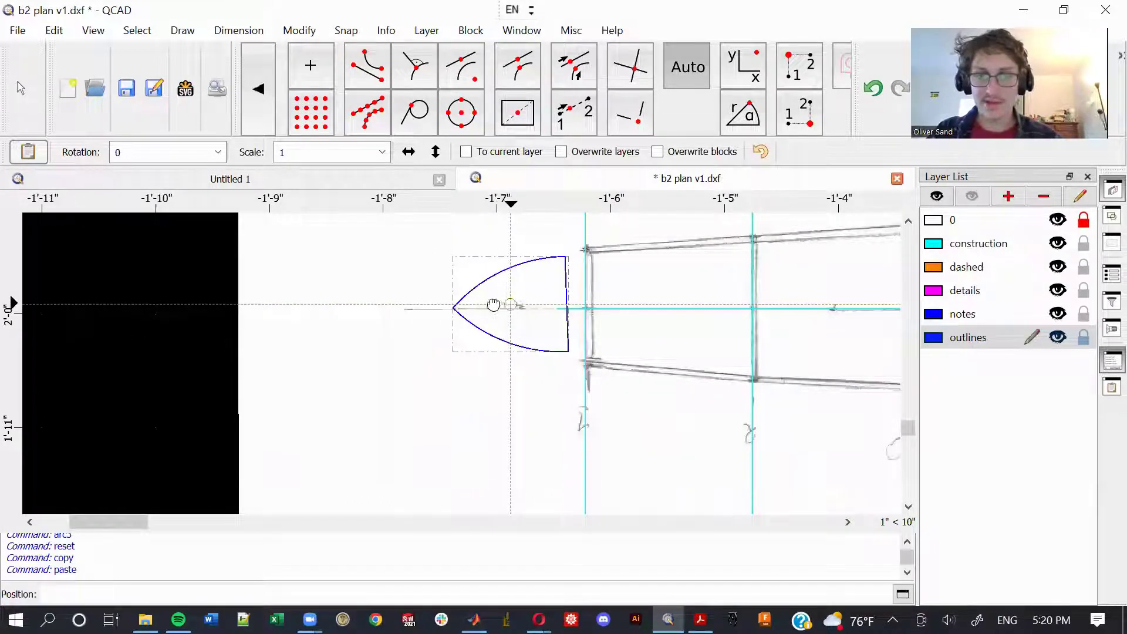
scroll(491, 312, "down", 4)
scroll(464, 386, "down", 4)
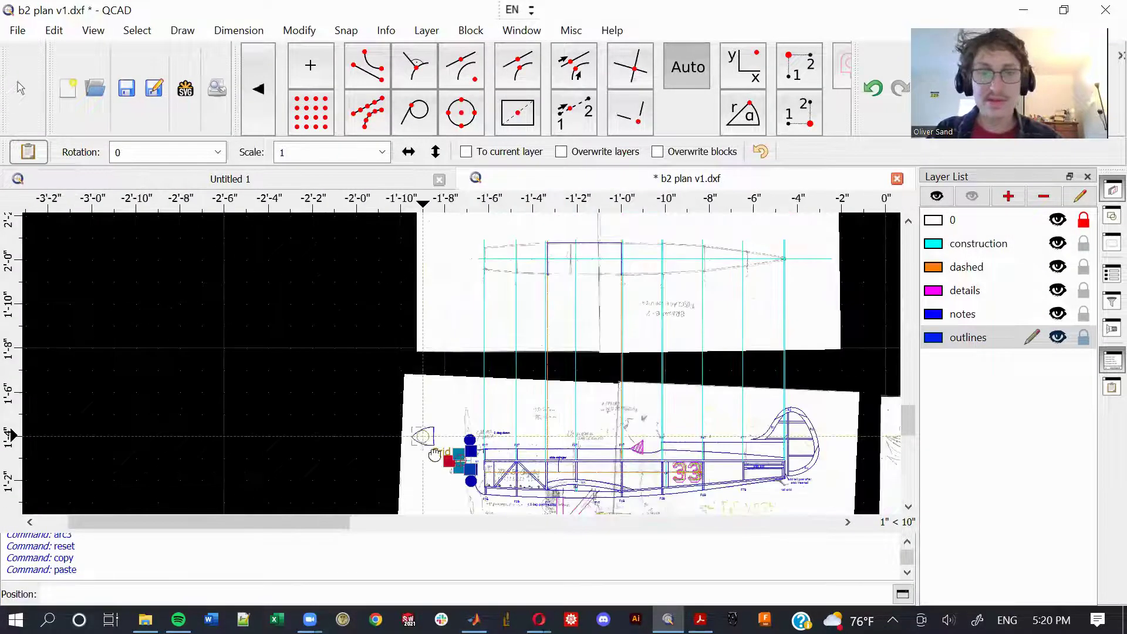
scroll(461, 458, "up", 2)
scroll(475, 405, "up", 3)
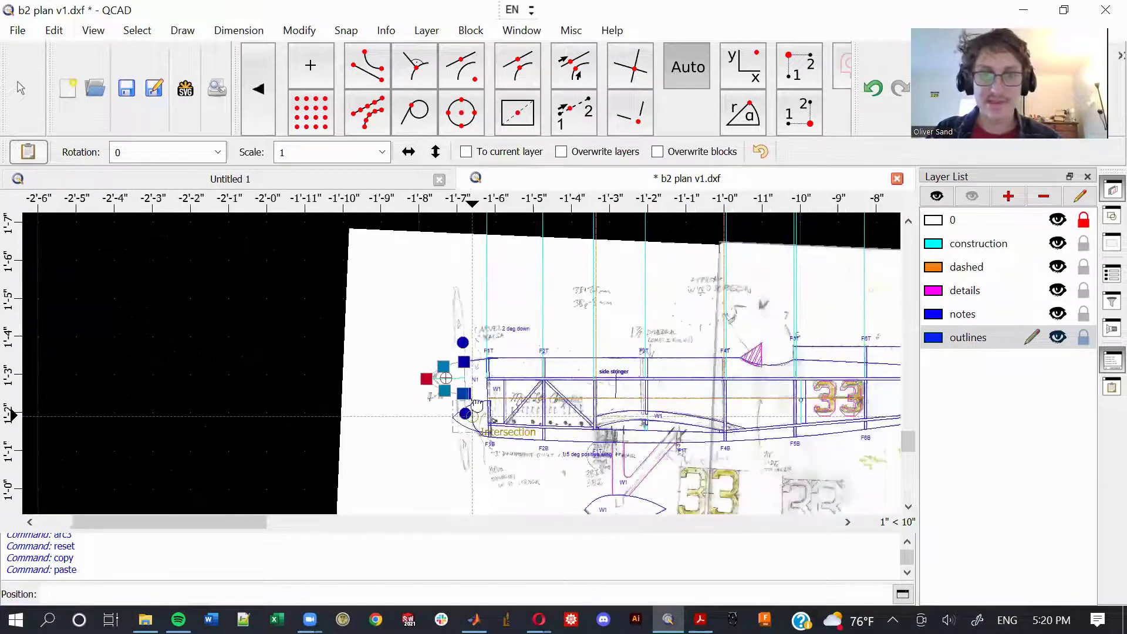
scroll(476, 414, "up", 2)
scroll(485, 392, "down", 2)
middle_click_drag(409, 264, 396, 453)
middle_click_drag(435, 285, 430, 442)
scroll(419, 352, "up", 5)
key("f")
key("r")
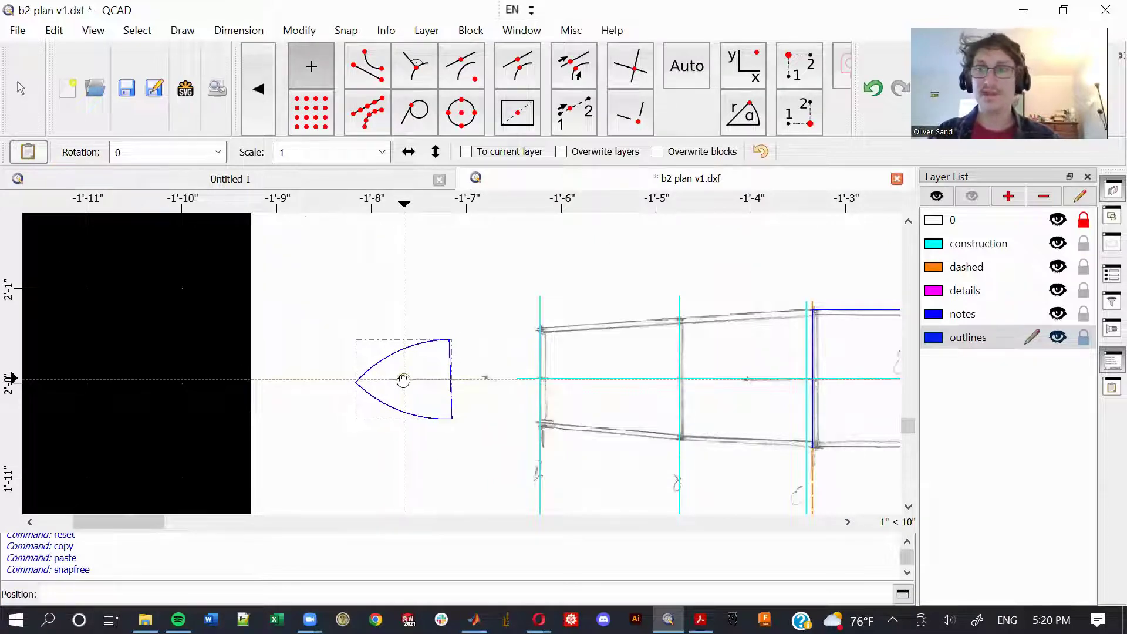
left_click(396, 382)
right_click(473, 405)
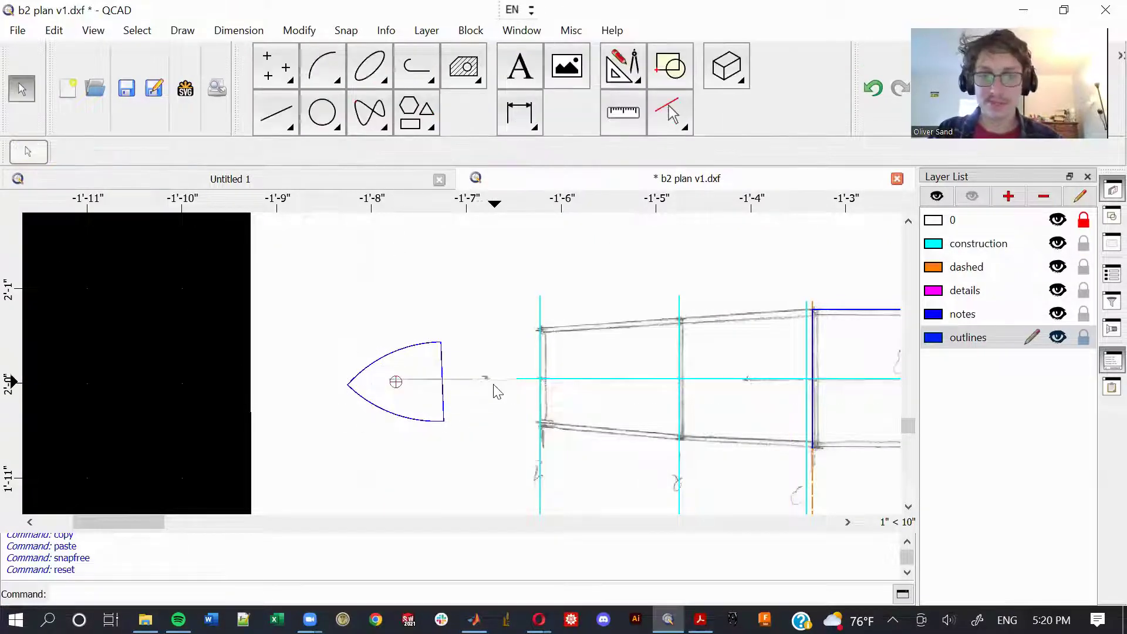
Step: Measure the angle between the pasted spinner's rear edge and the vertical construction line at the top view's foremost former
key("i")
key("n")
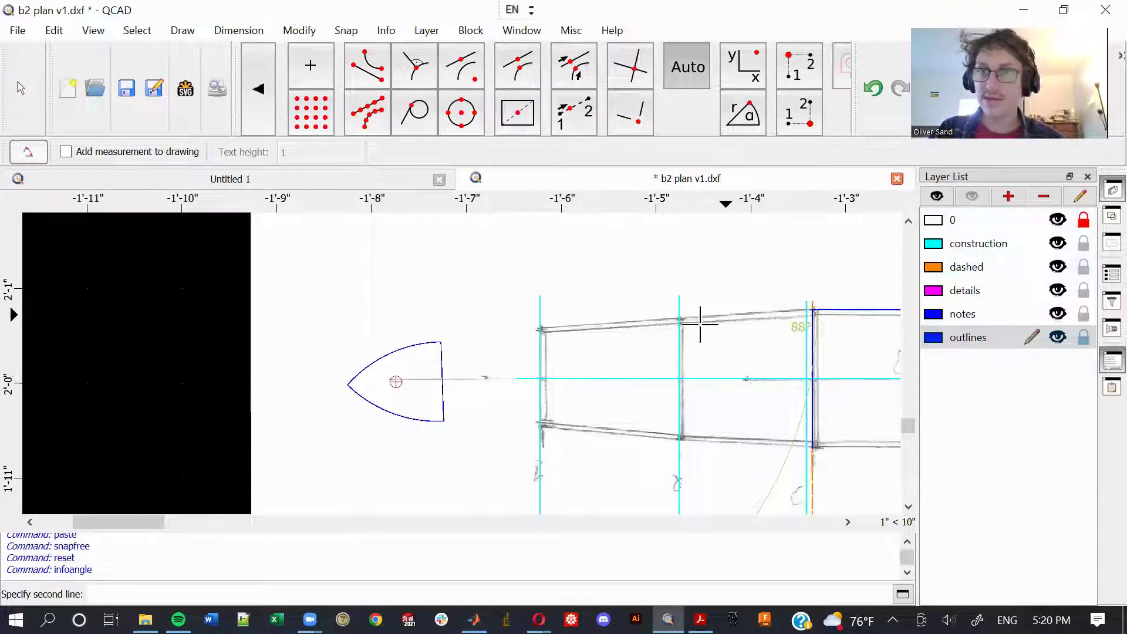
scroll(415, 371, "up", 3)
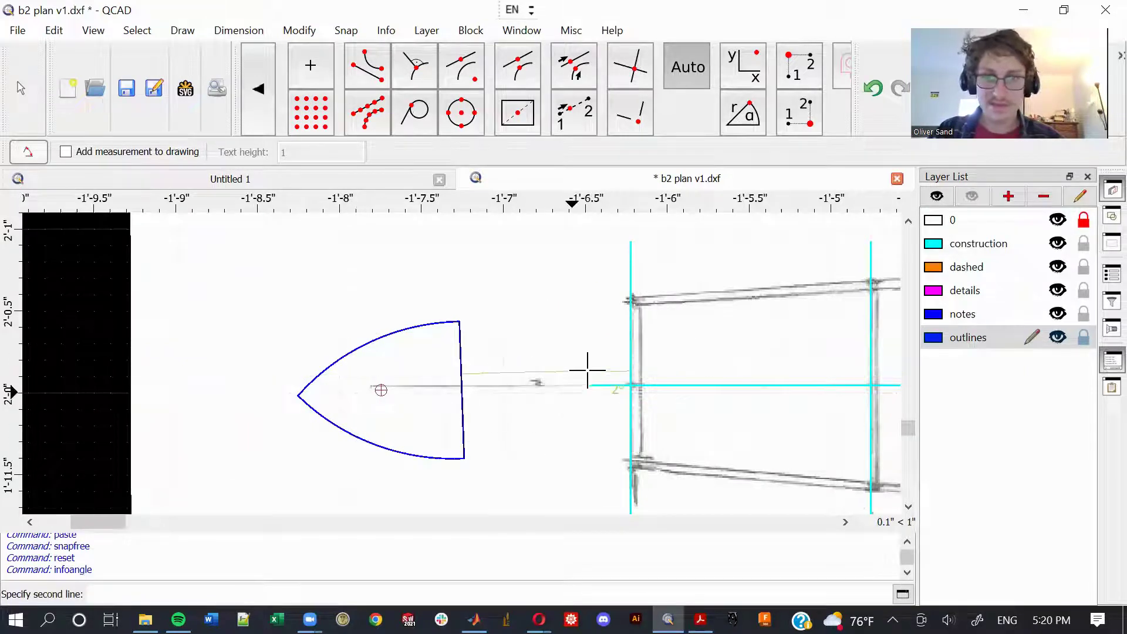
left_click(624, 365)
key("Escape")
Step: Rotate the pasted spinner outline about its rear edge's midpoint so that edge is vertical, deleting the original
scroll(502, 405, "down", 4)
scroll(500, 405, "up", 1)
left_click_drag(515, 467, 342, 308)
key("r")
key("o")
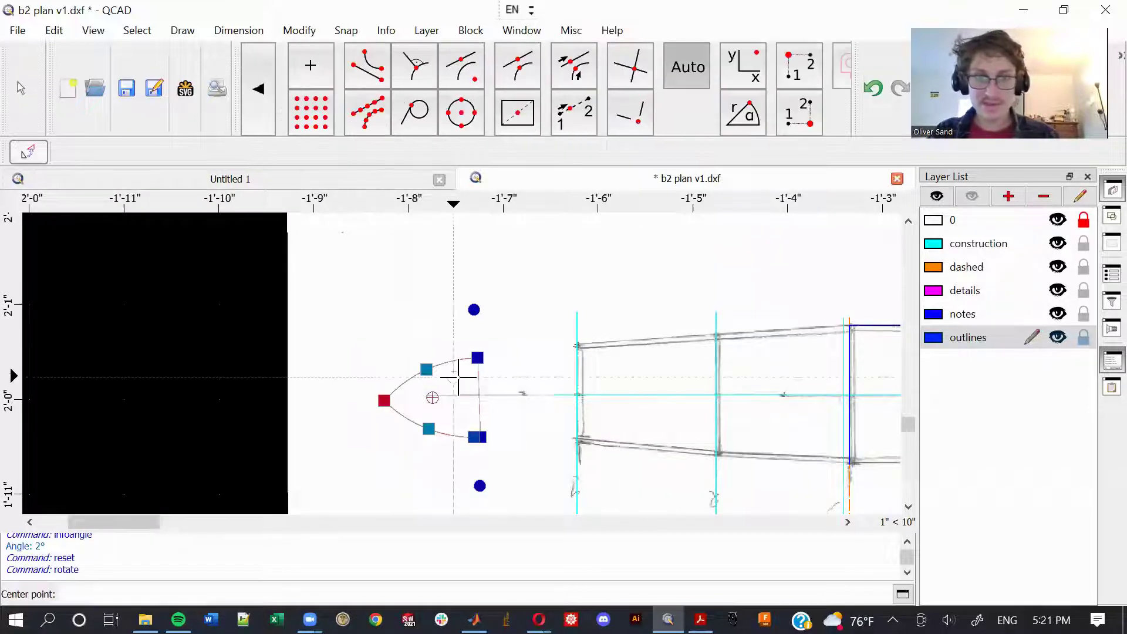
left_click(479, 397)
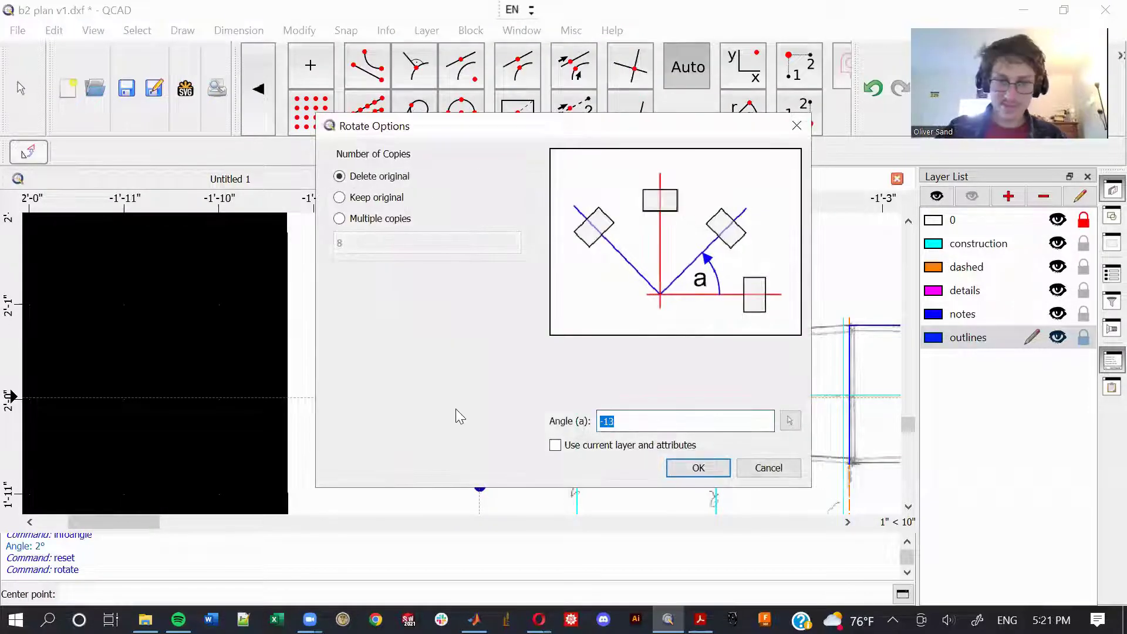
key("Return")
key("Escape")
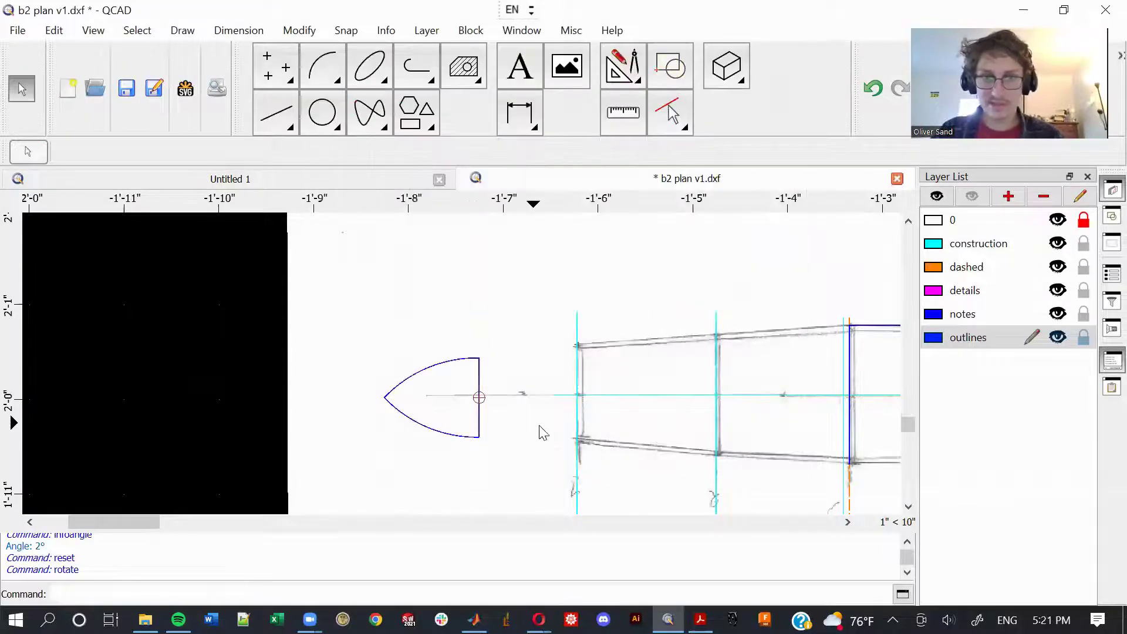
Step: Move the spinner outline vertically by its rear edge's midpoint onto the top view's centreline, deleting the original
left_click_drag(528, 454, 350, 336)
key("m")
key("v")
scroll(483, 388, "up", 3)
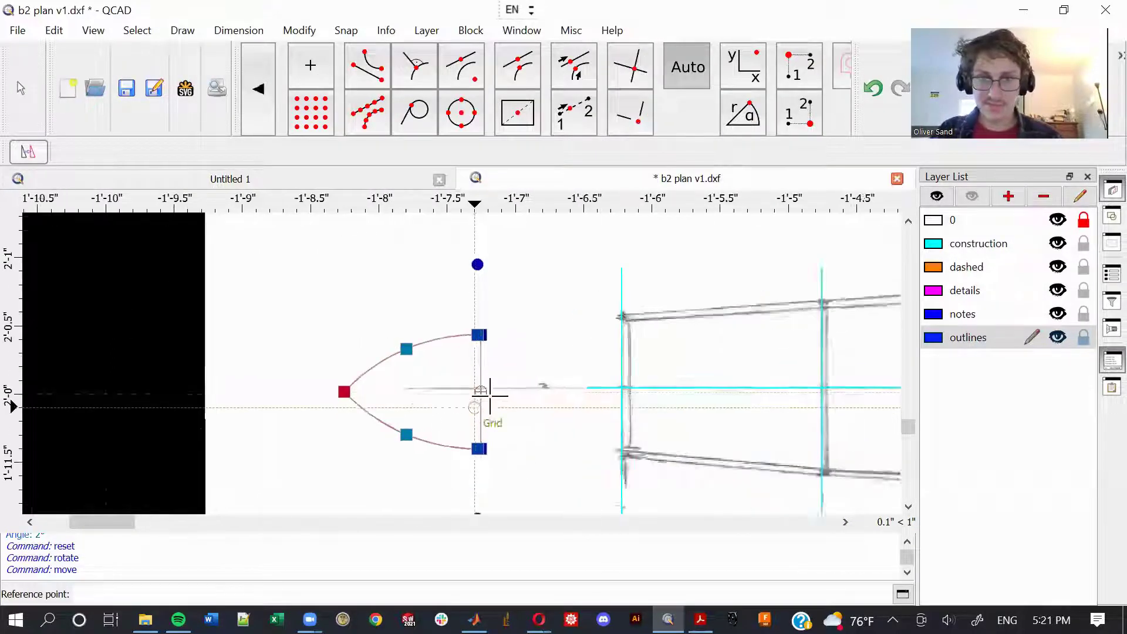
left_click(483, 387)
key("r")
key("v")
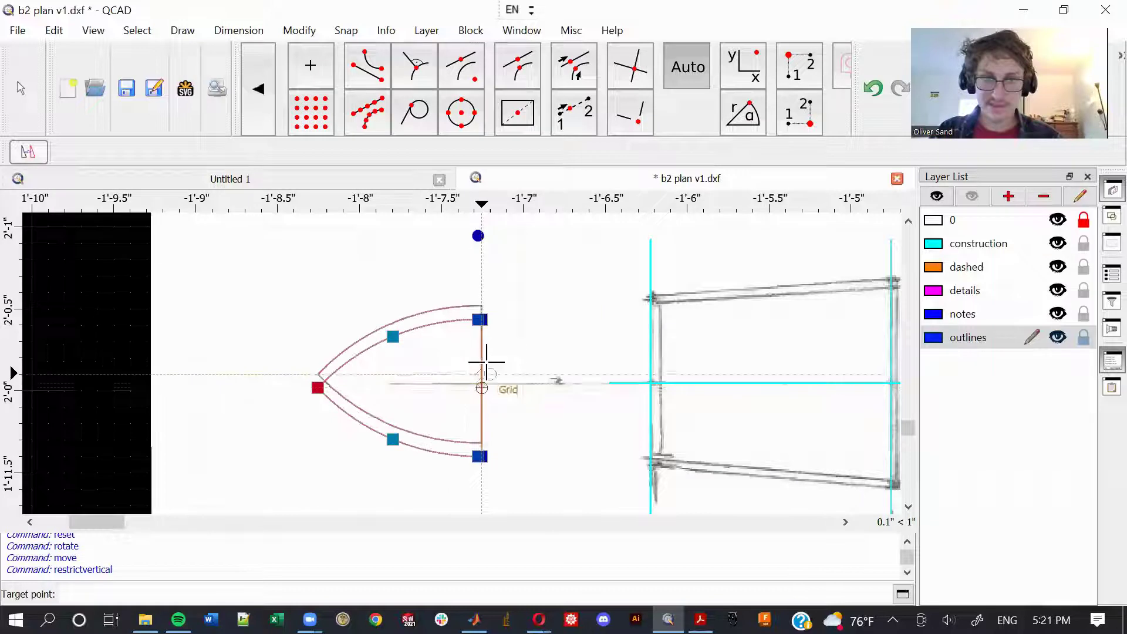
left_click(650, 385)
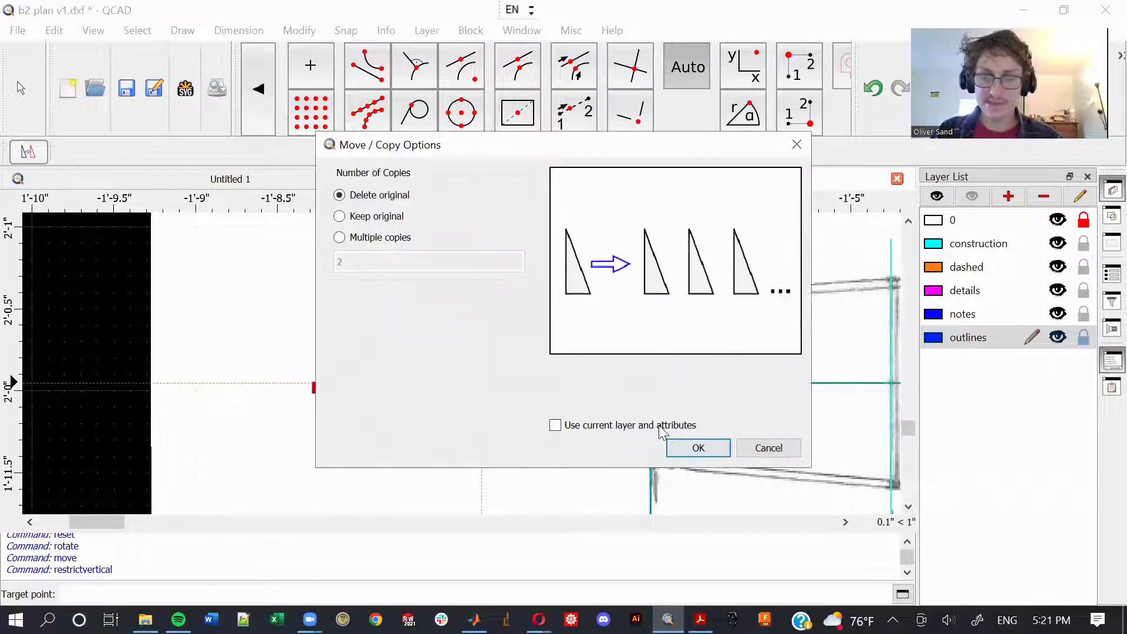
left_click(715, 446)
scroll(734, 436, "down", 3)
middle_click_drag(733, 435, 482, 421)
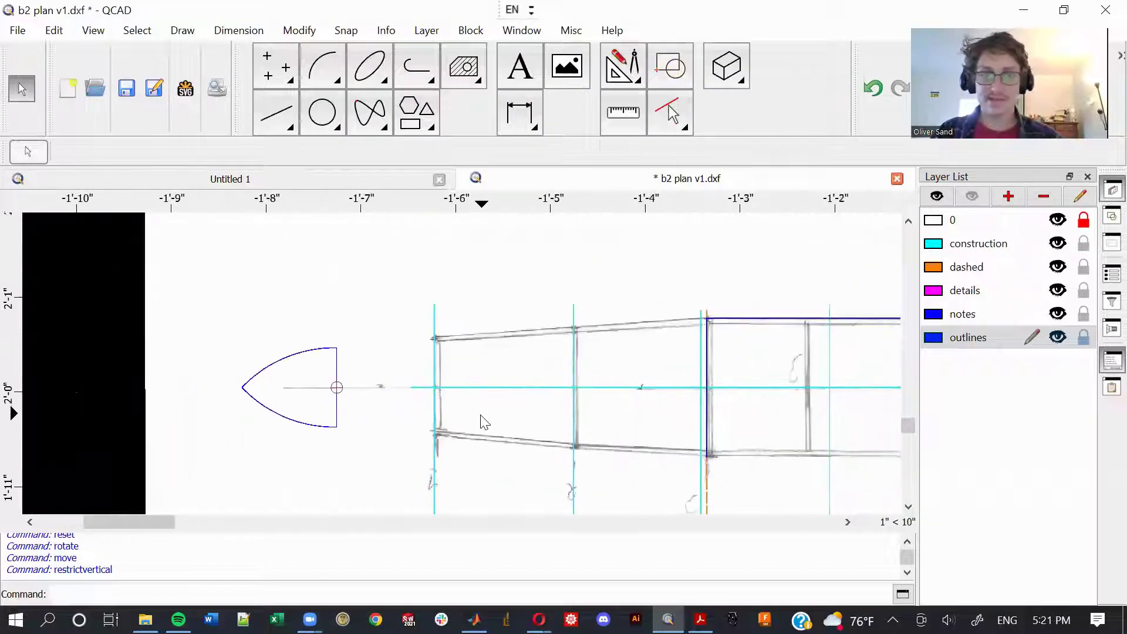
Step: Move the spinner outline horizontally so its rear edge lines up with the upper end of the side view spinner's rear edge, deleting the original
scroll(480, 415, "down", 2)
scroll(734, 372, "down", 5)
middle_click_drag(686, 407, 660, 283)
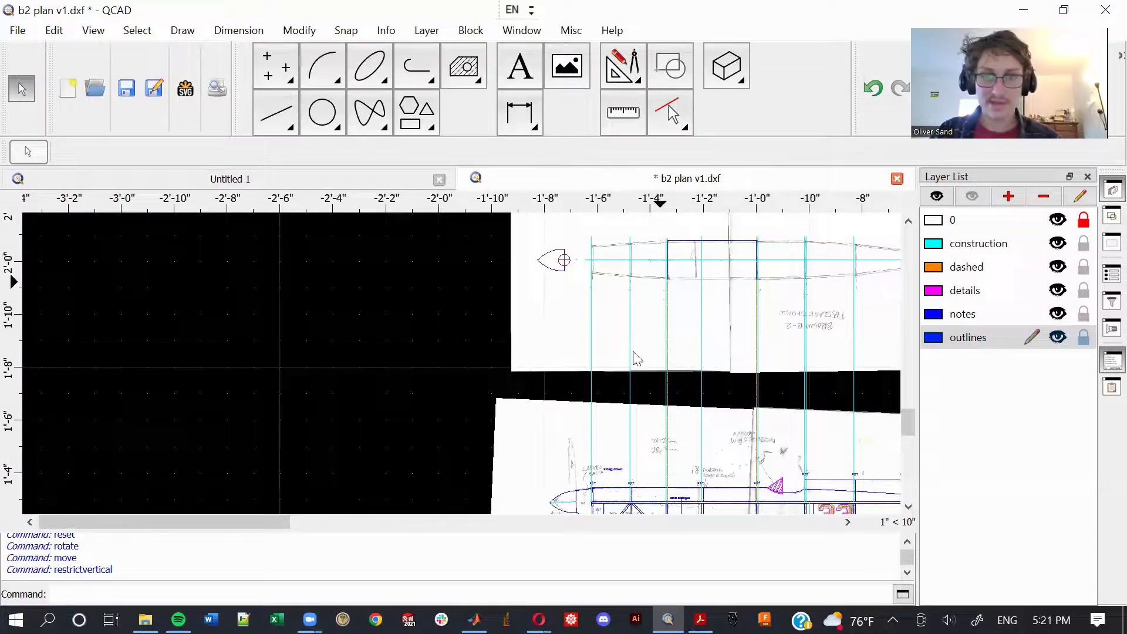
left_click(540, 257)
scroll(524, 276, "up", 3)
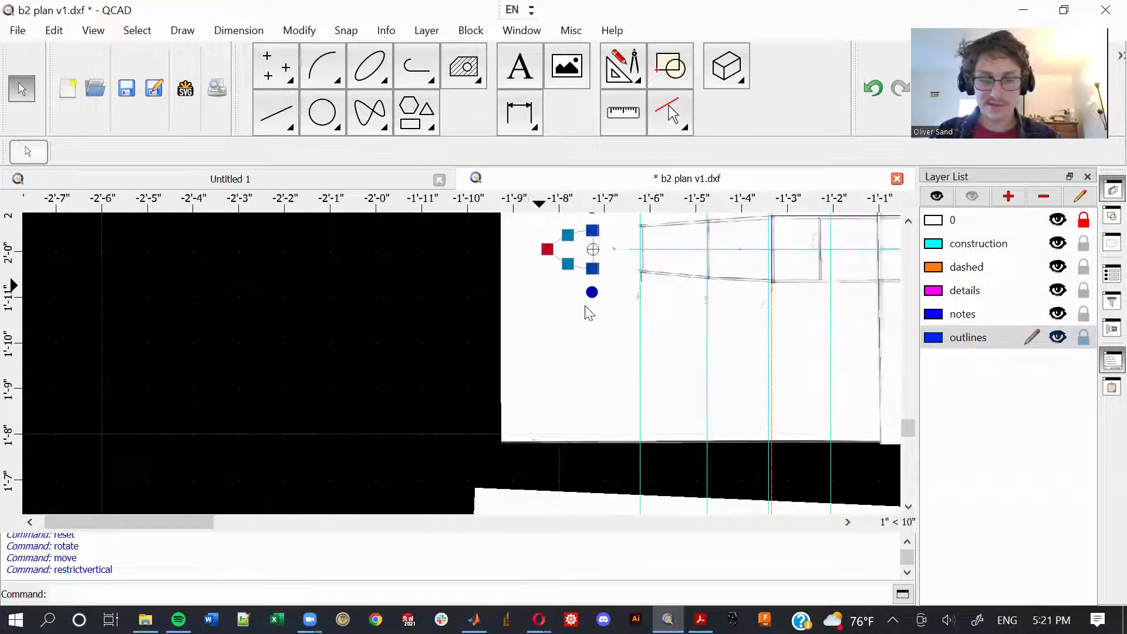
key("m")
key("v")
left_click(593, 249)
key("e")
key("h")
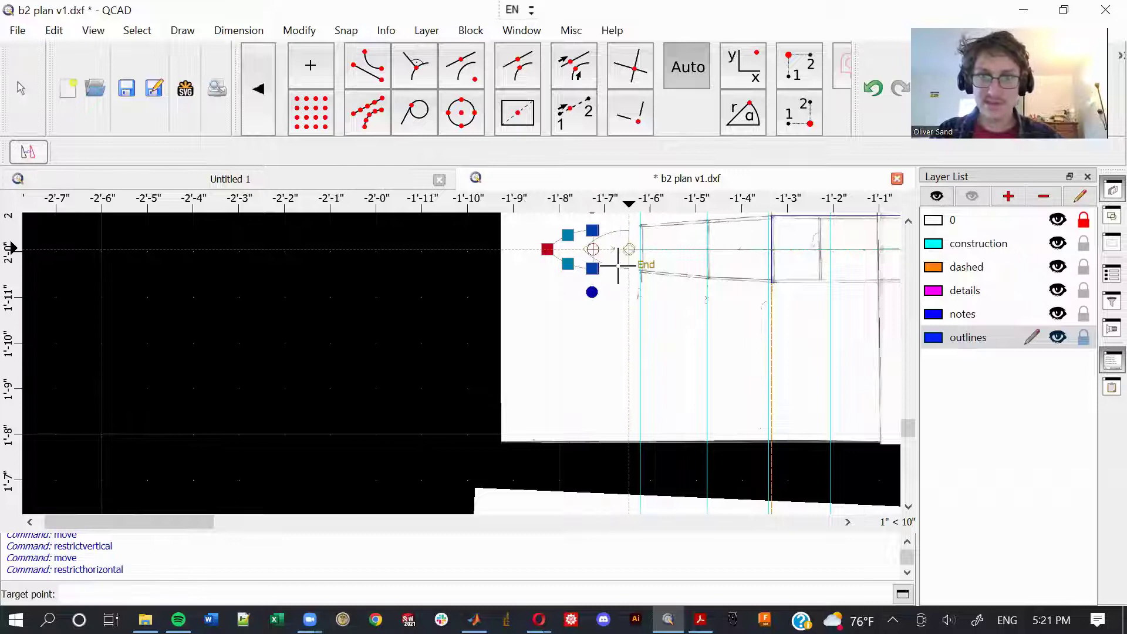
middle_click_drag(611, 469, 601, 247)
middle_click_drag(592, 440, 583, 335)
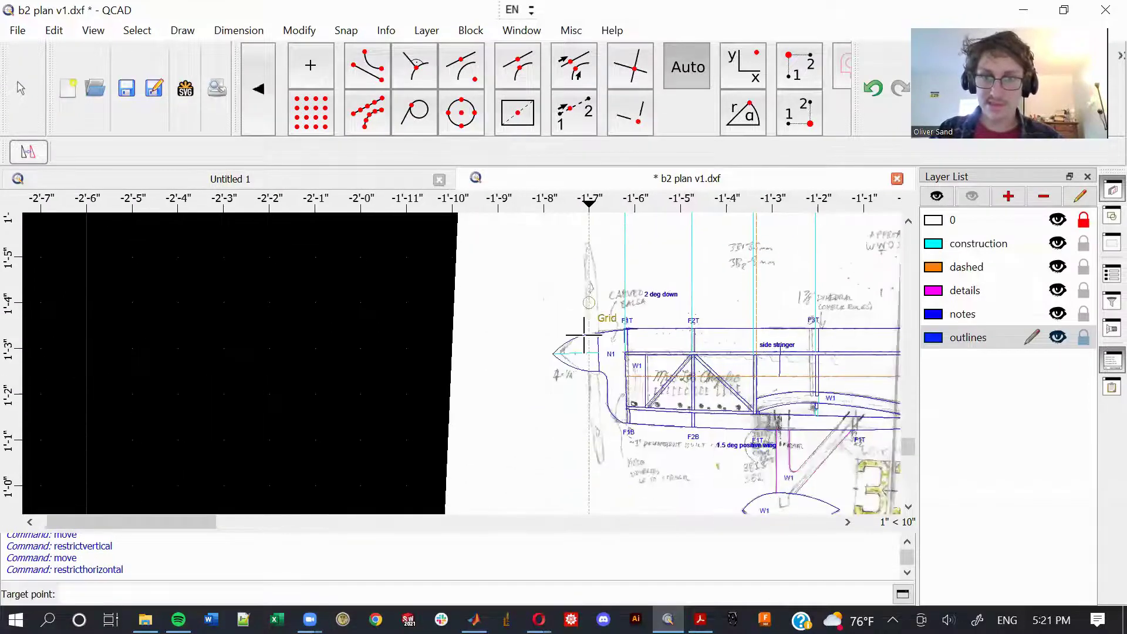
scroll(597, 329, "down", 1)
scroll(596, 349, "up", 3)
scroll(598, 339, "up", 3)
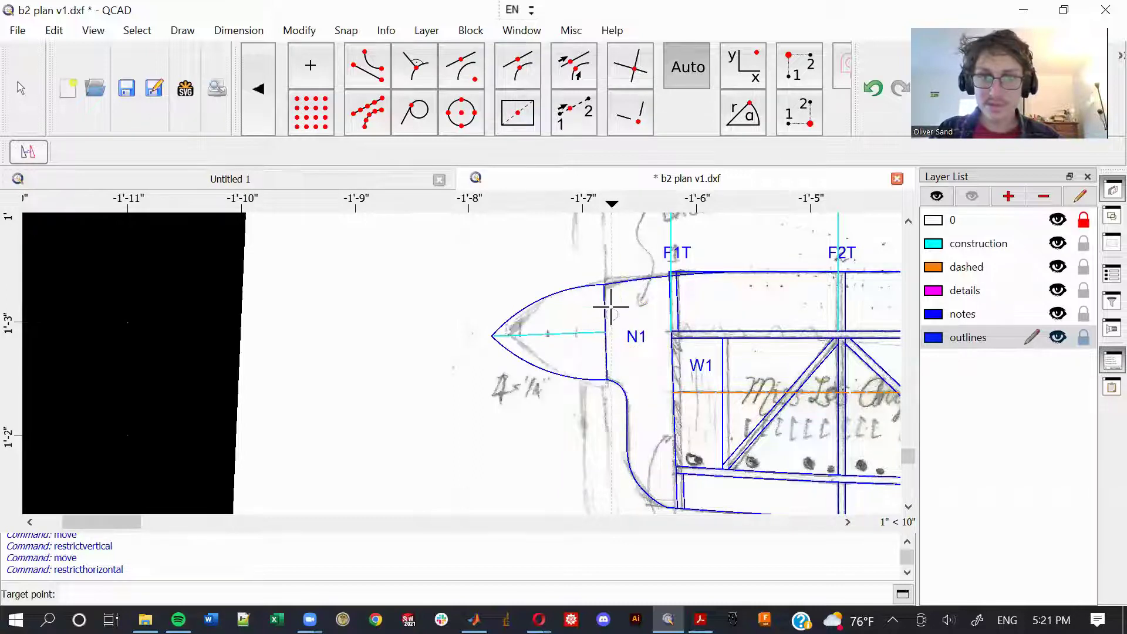
left_click(610, 291)
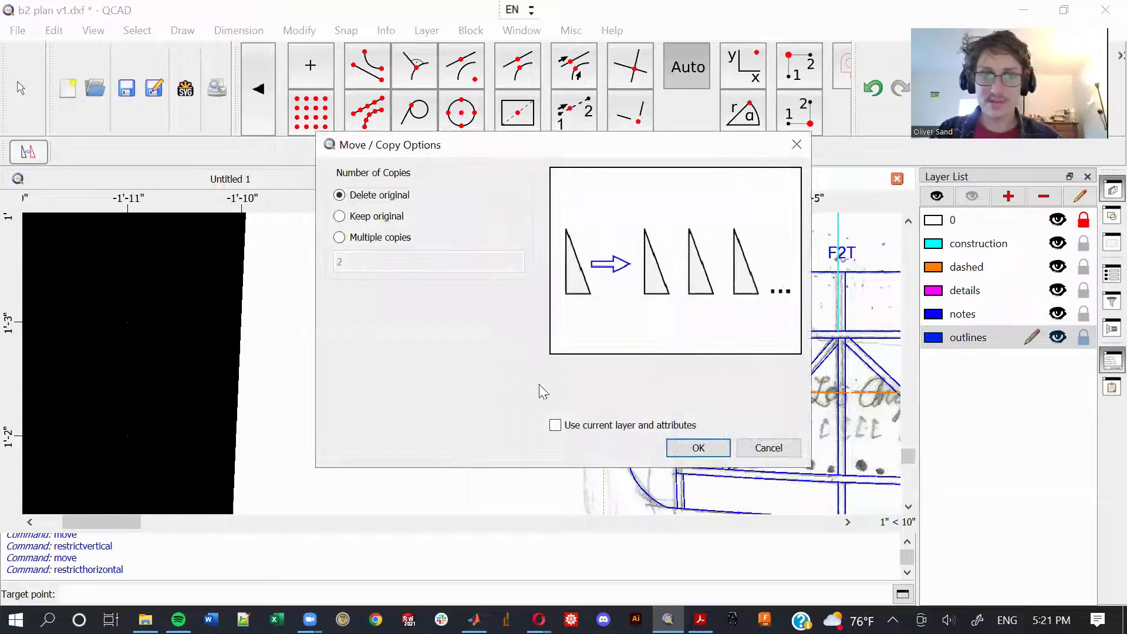
left_click(686, 452)
scroll(581, 369, "down", 6)
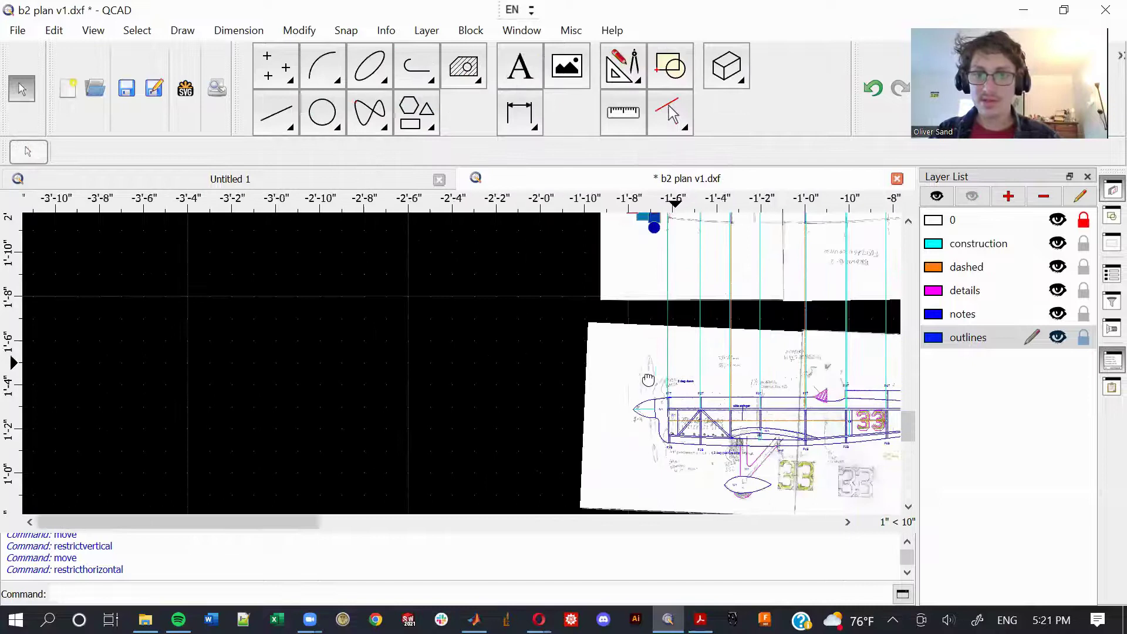
scroll(581, 368, "up", 6)
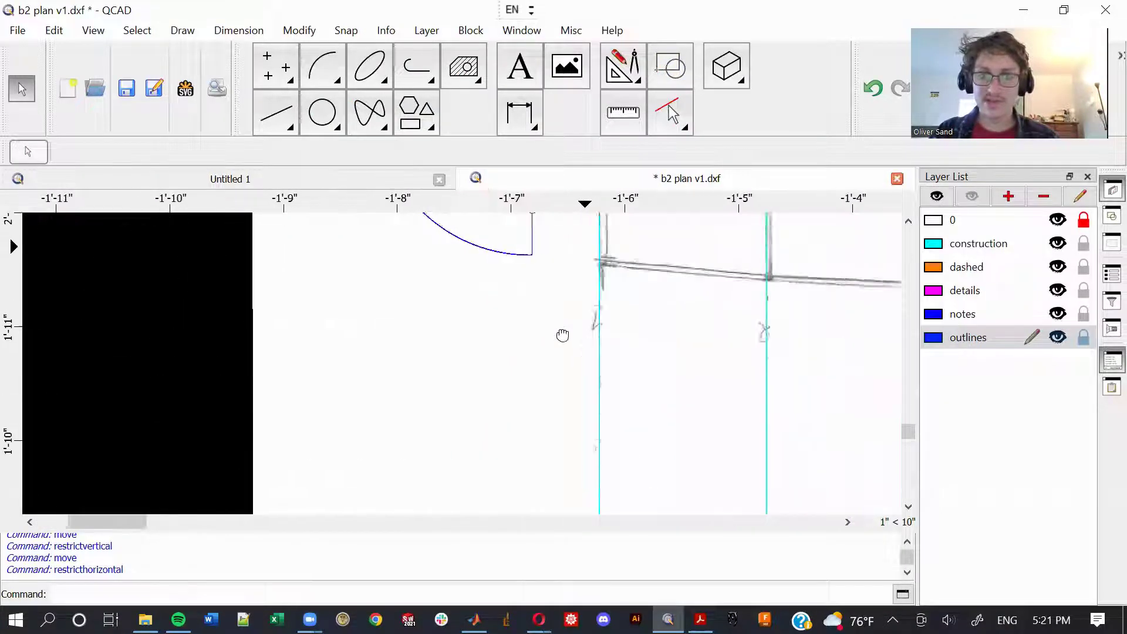
scroll(550, 405, "down", 1)
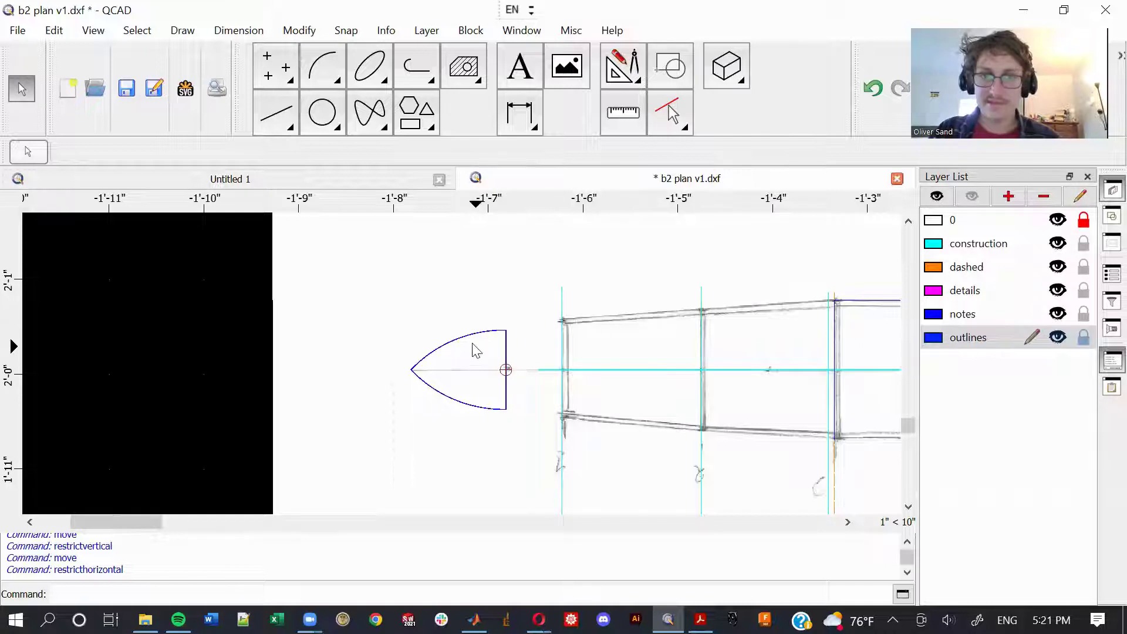
Step: Compare the nose and spinner in the reference sheet's top view with the placed spinner outline, examining the outline's rear corners closely
scroll(681, 322, "down", 12)
scroll(523, 364, "up", 3)
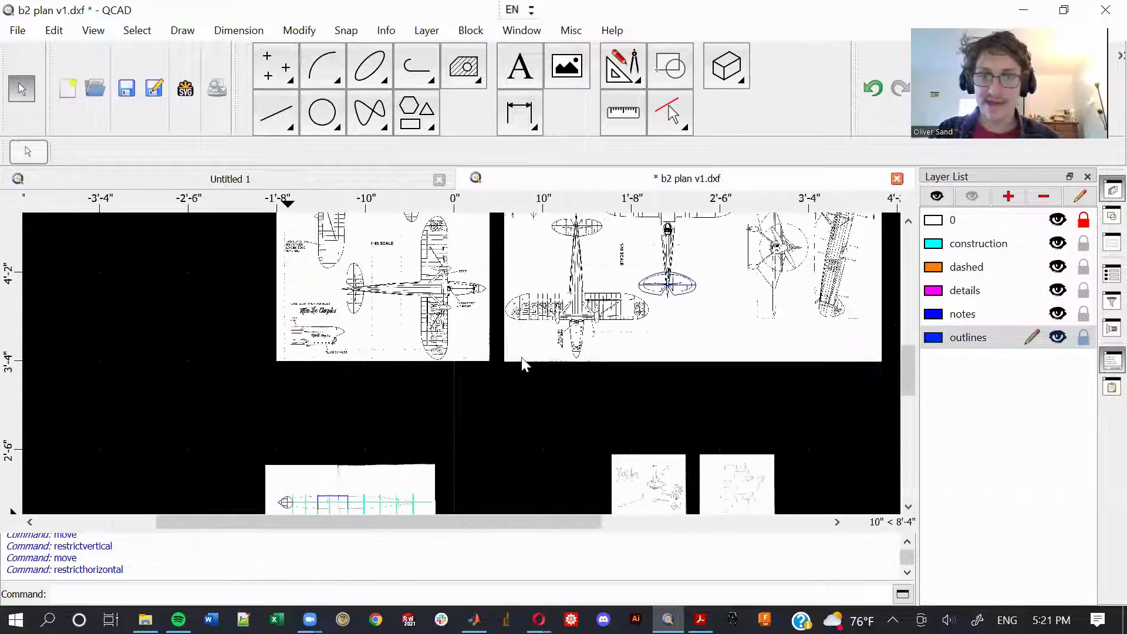
scroll(581, 360, "up", 6)
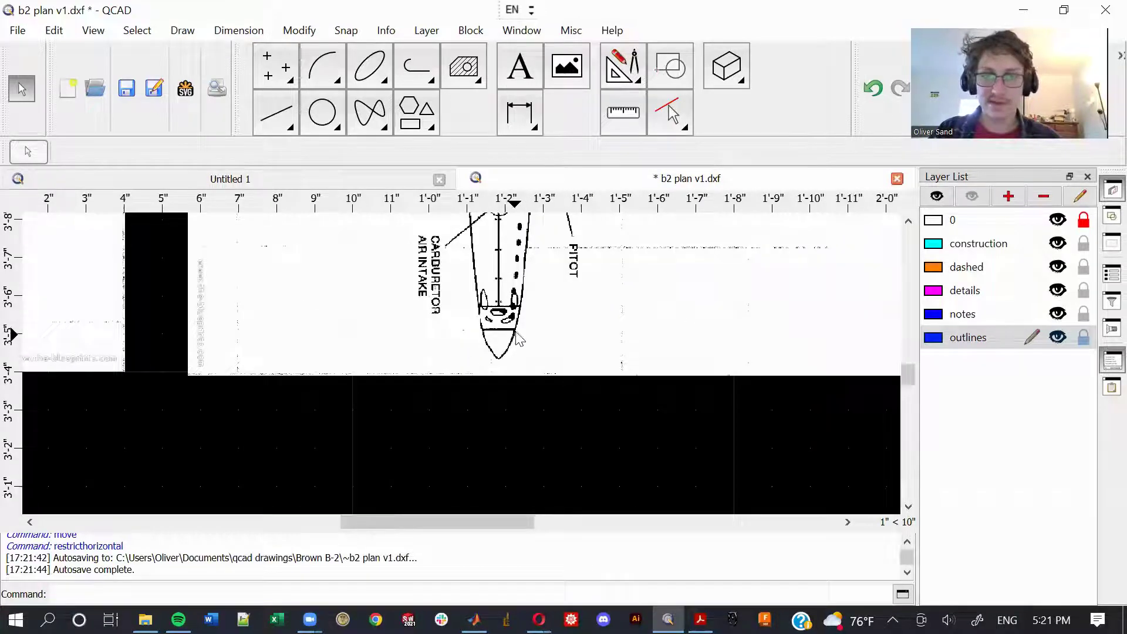
middle_click_drag(473, 402, 635, 286)
mouse_move(397, 411)
middle_mouse_down()
mouse_move(587, 262)
mouse_move(659, 313)
middle_mouse_up()
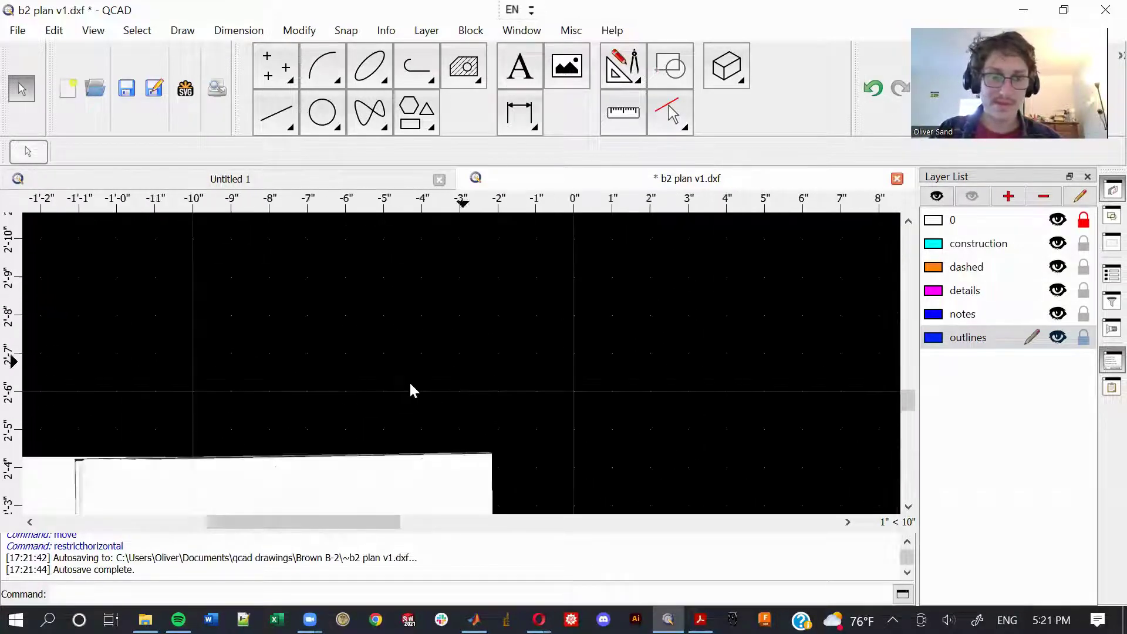
scroll(409, 380, "down", 2)
middle_click_drag(239, 461, 508, 345)
scroll(426, 408, "up", 7)
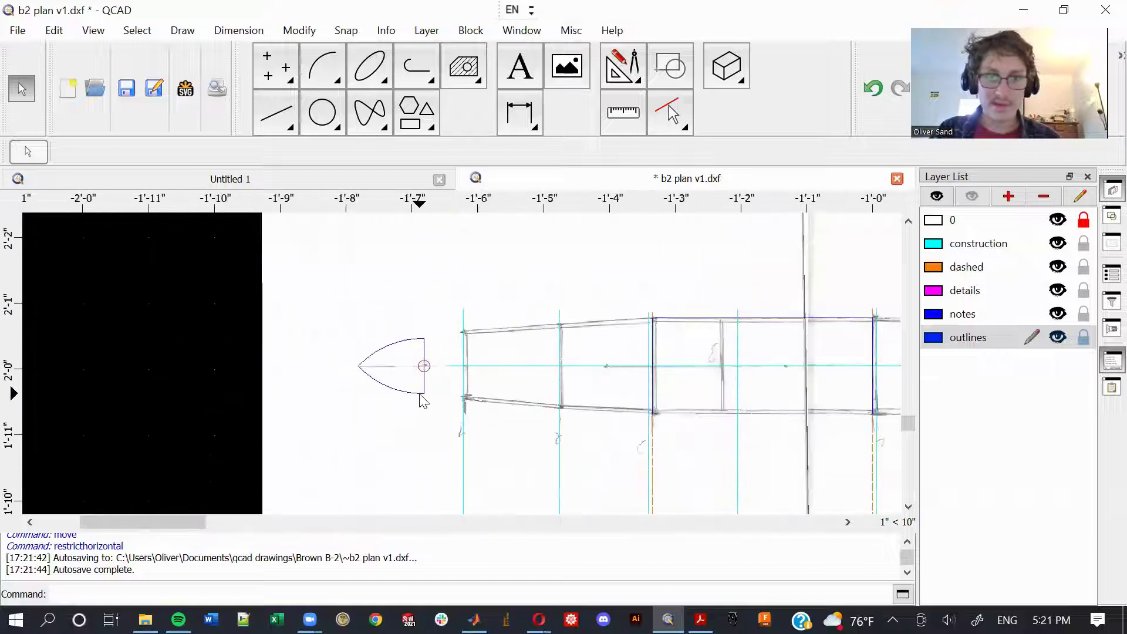
scroll(423, 402, "up", 4)
scroll(420, 395, "down", 4)
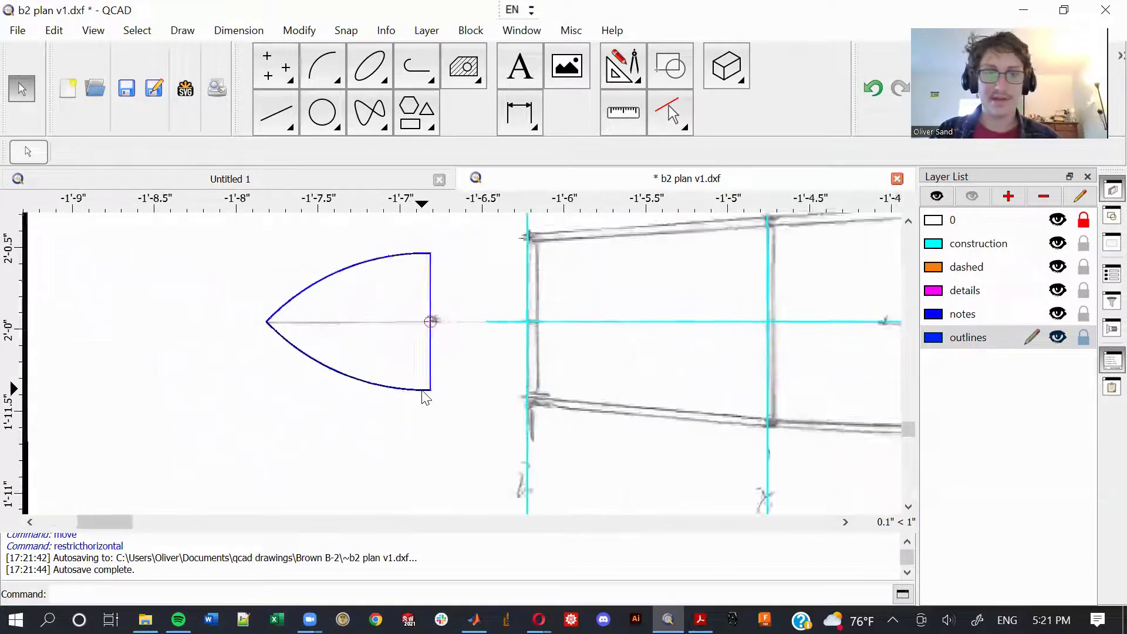
scroll(424, 270, "up", 8)
scroll(434, 287, "up", 5)
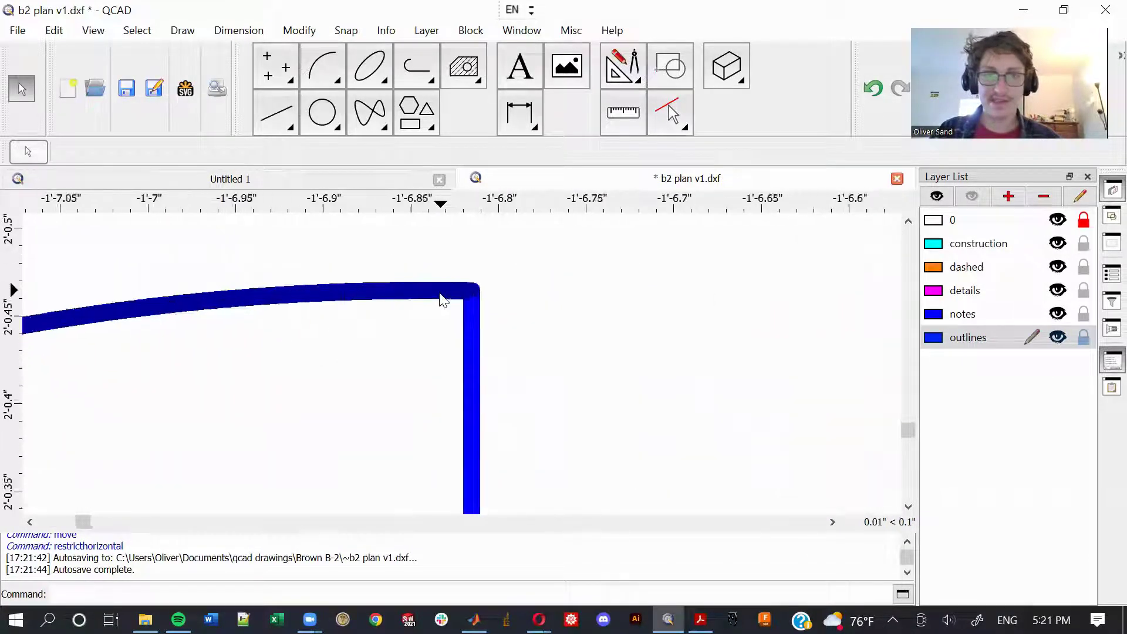
scroll(441, 298, "down", 2)
scroll(441, 299, "down", 3)
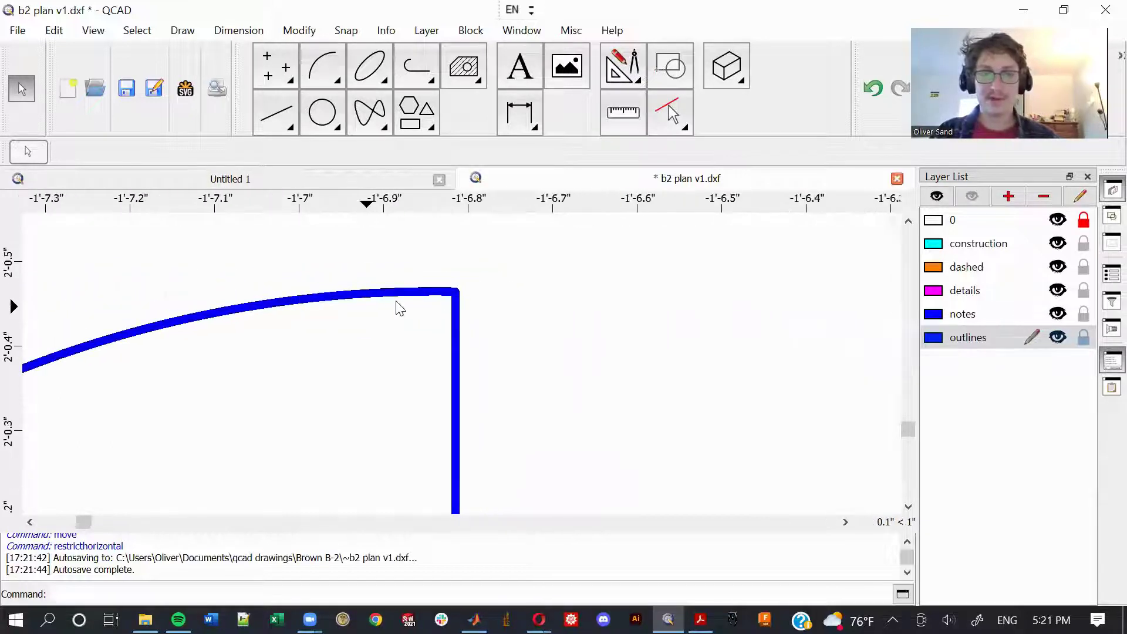
scroll(447, 352, "down", 10)
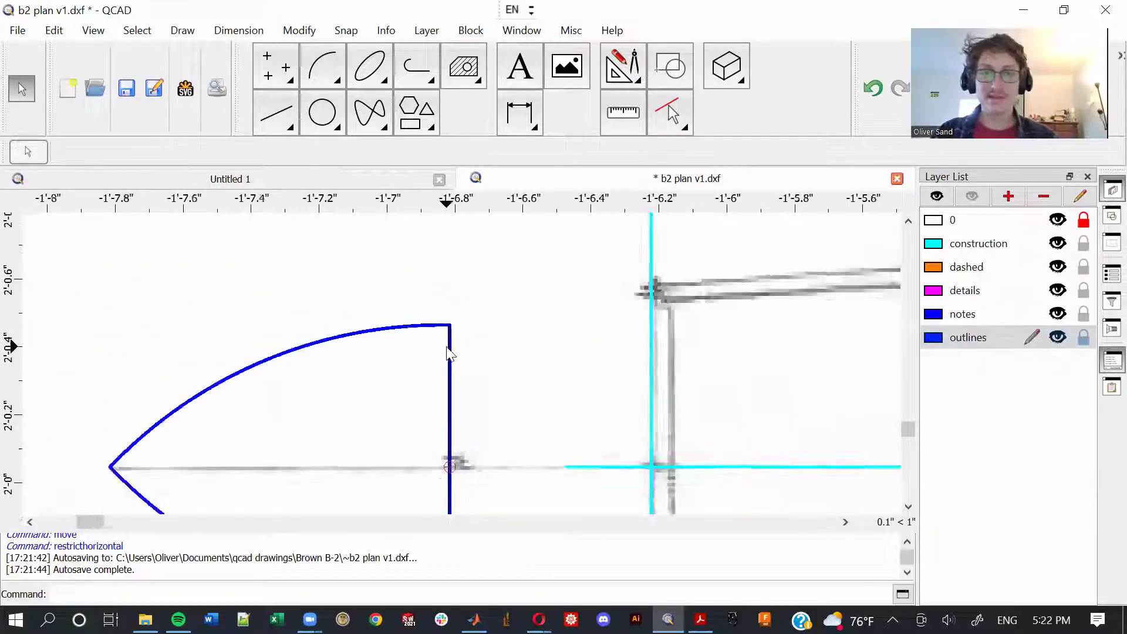
scroll(301, 380, "down", 1)
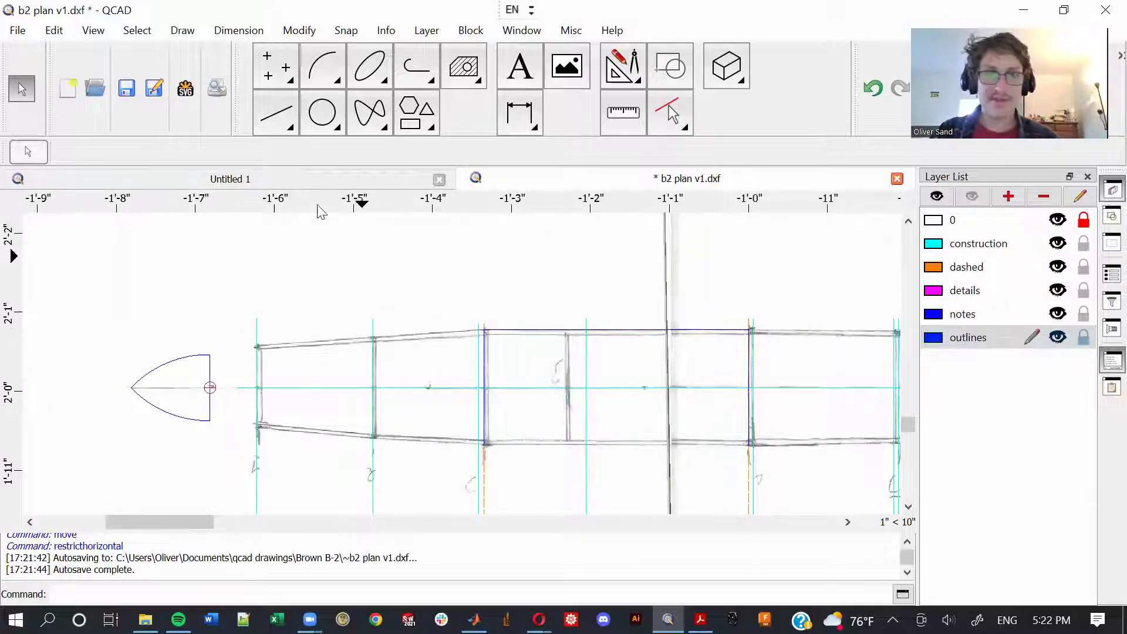
Step: Draw a three-point arc for the upper nose side, from the straight side's front end through the foremost former's upper corner to above the spinner
key("a")
key("3")
scroll(285, 351, "up", 4)
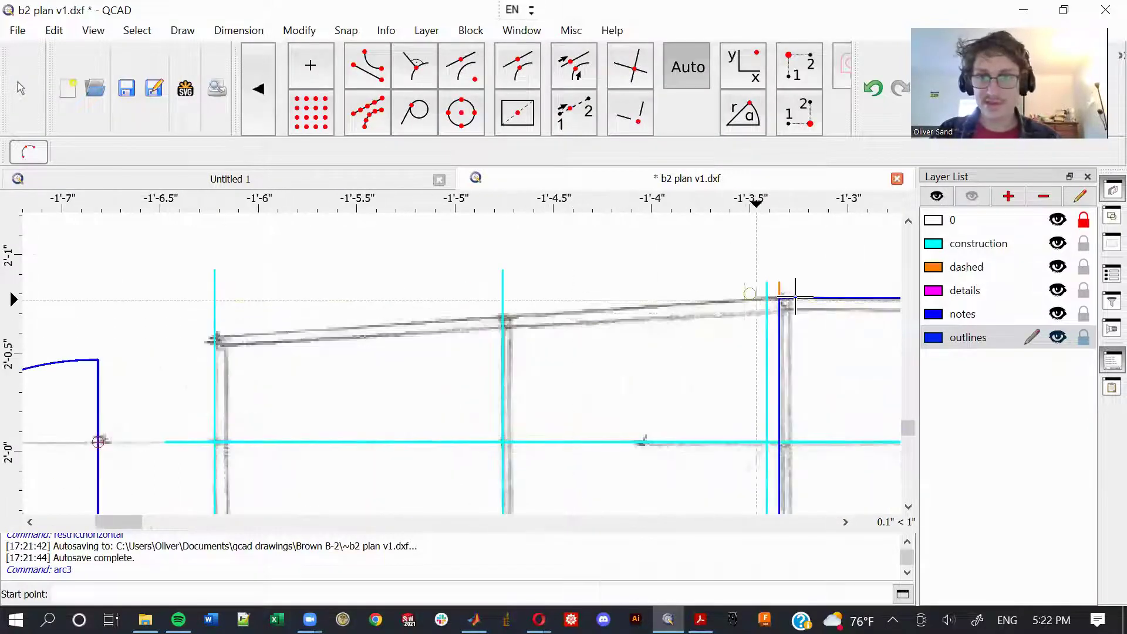
left_click(780, 298)
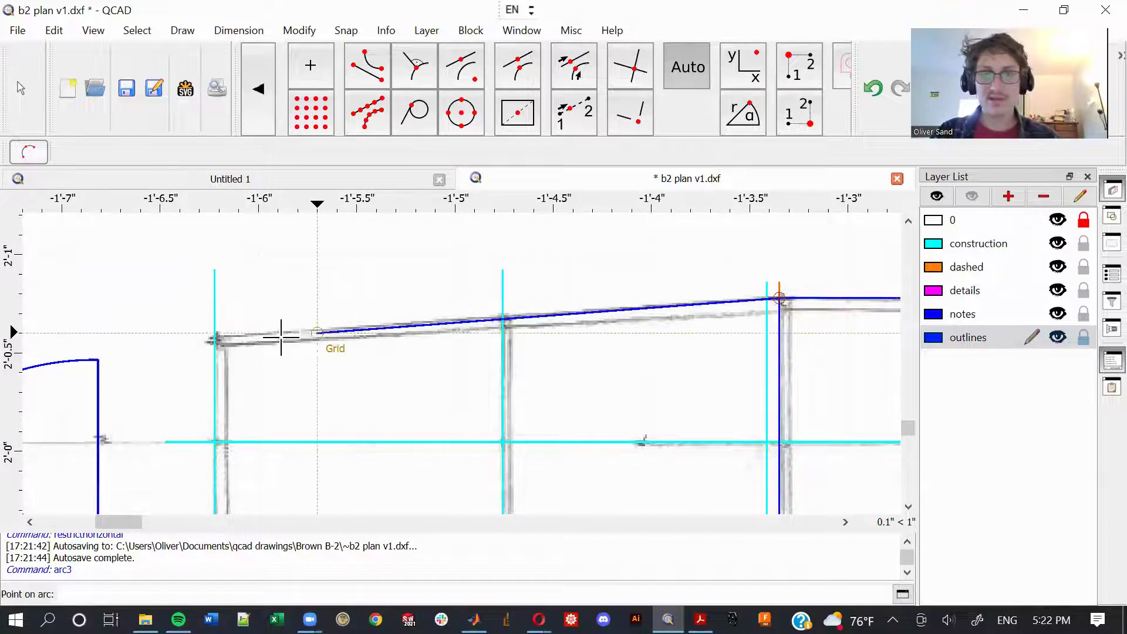
scroll(211, 337, "up", 3)
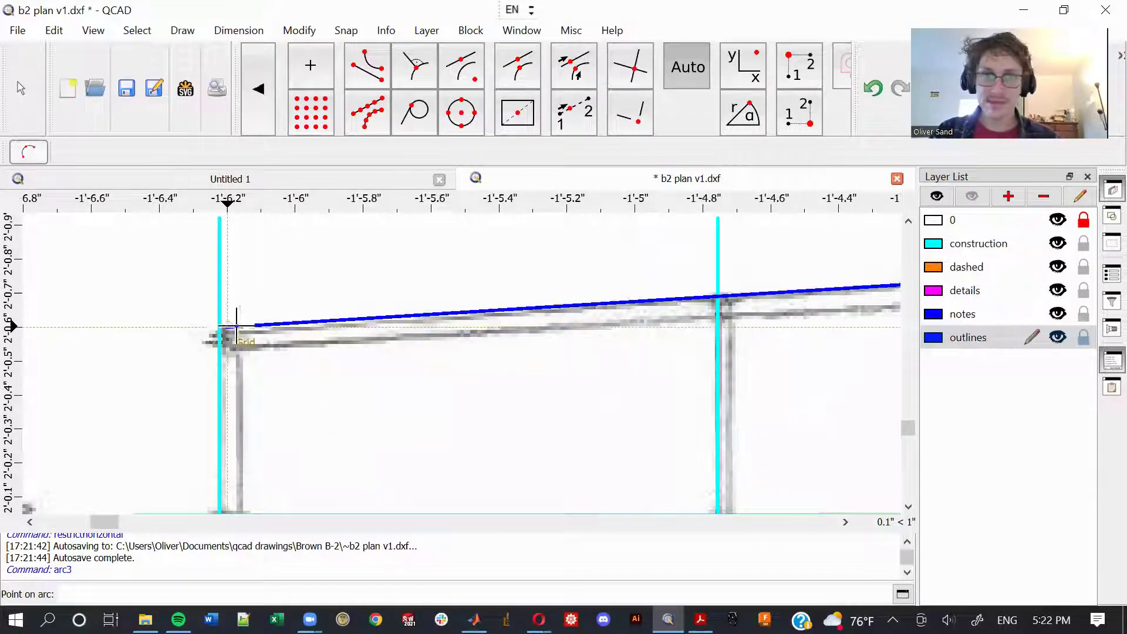
scroll(223, 338, "down", 2)
scroll(222, 338, "up", 4)
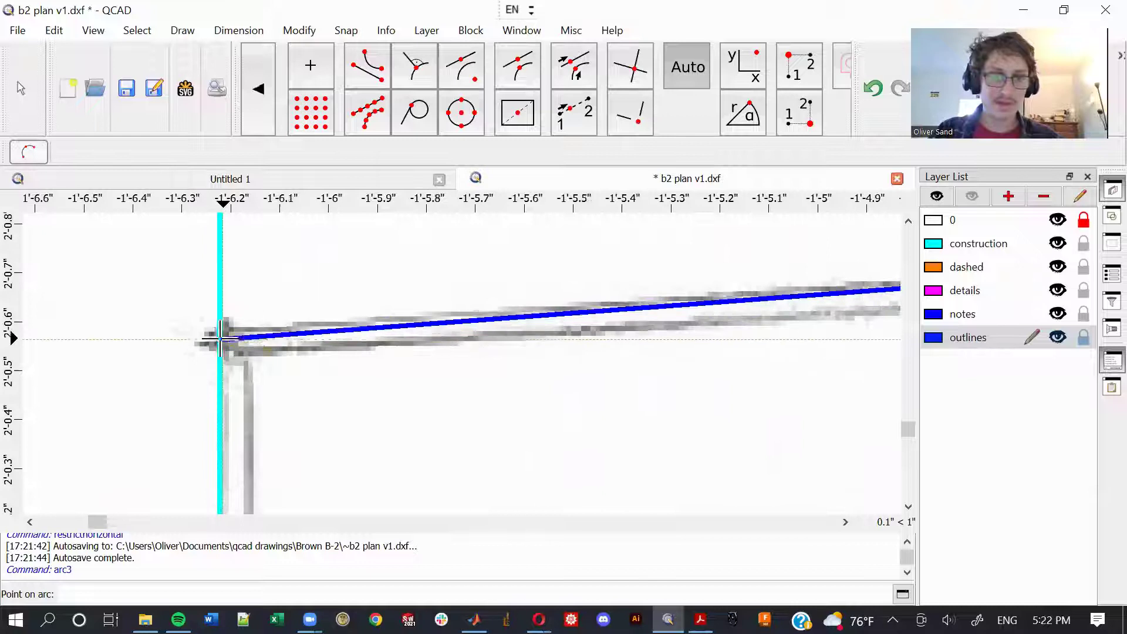
key("s")
key("o")
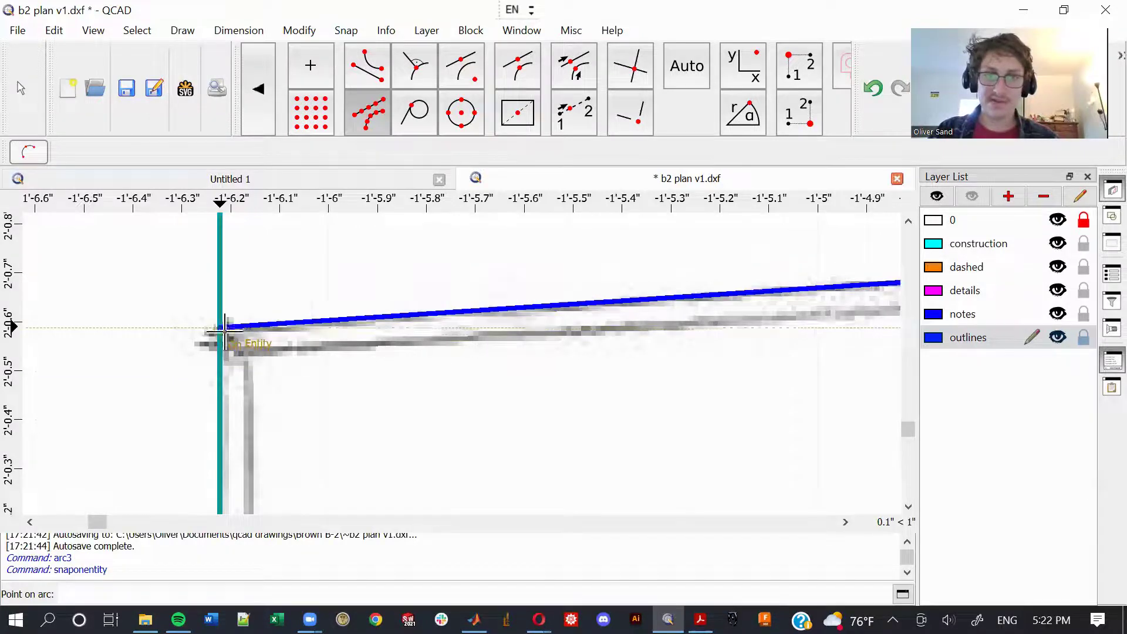
left_click(224, 327)
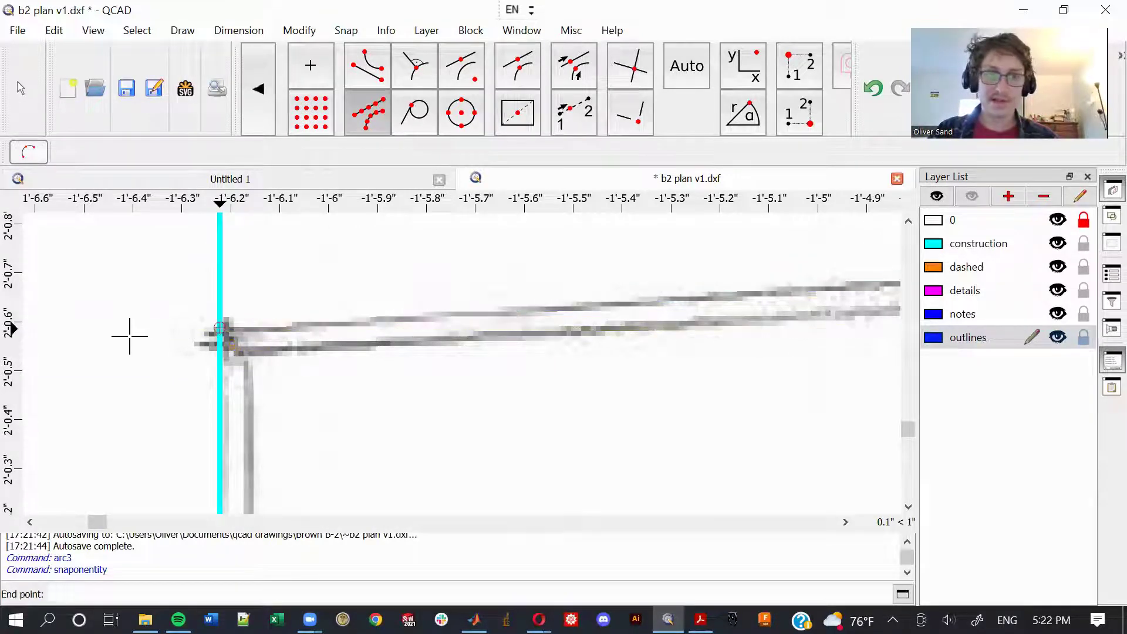
key("s")
key("f")
scroll(128, 336, "down", 3)
middle_click_drag(229, 318, 511, 286)
scroll(440, 293, "down", 1)
scroll(383, 299, "down", 1)
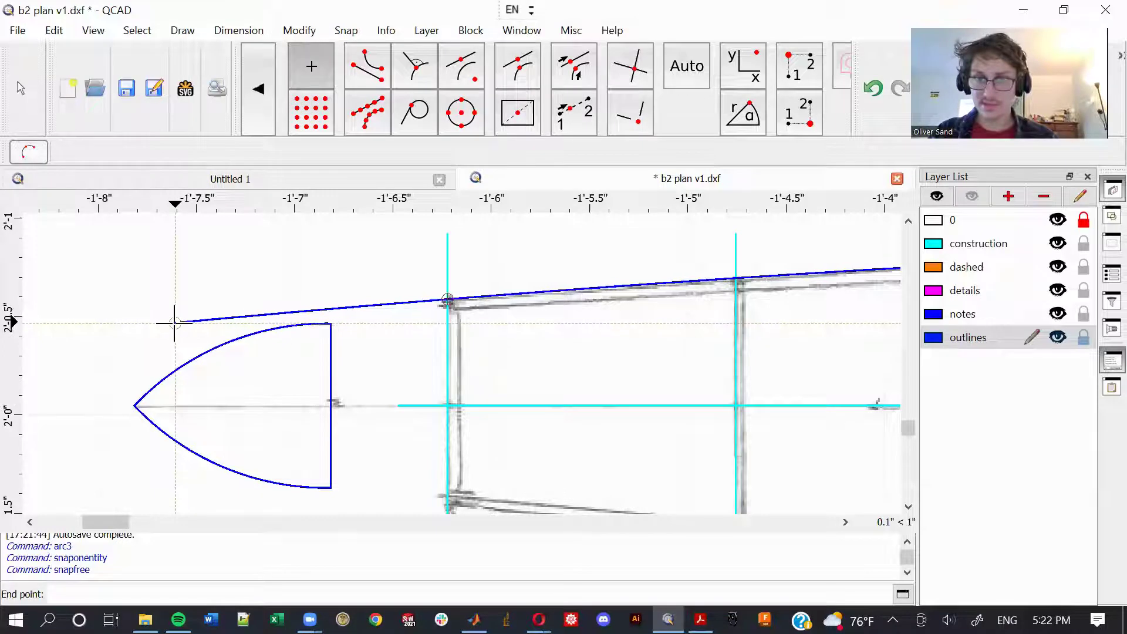
key("Escape")
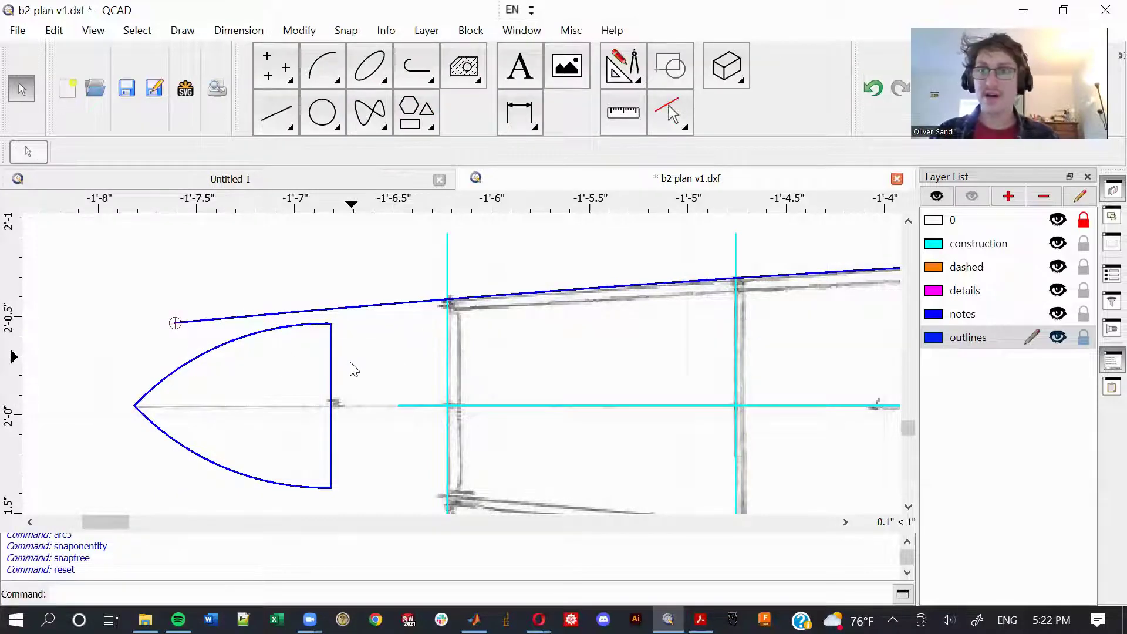
Step: Break out the part of the upper nose arc that extends forward of the foremost former's construction line
key("d")
key("2")
left_click(386, 304)
Step: Round the junction between the upper nose arc and the straight upper fuselage side with radius 5, trimming both
scroll(388, 305, "down", 5)
middle_click_drag(569, 325, 311, 359)
scroll(311, 359, "down", 1)
scroll(553, 365, "up", 10)
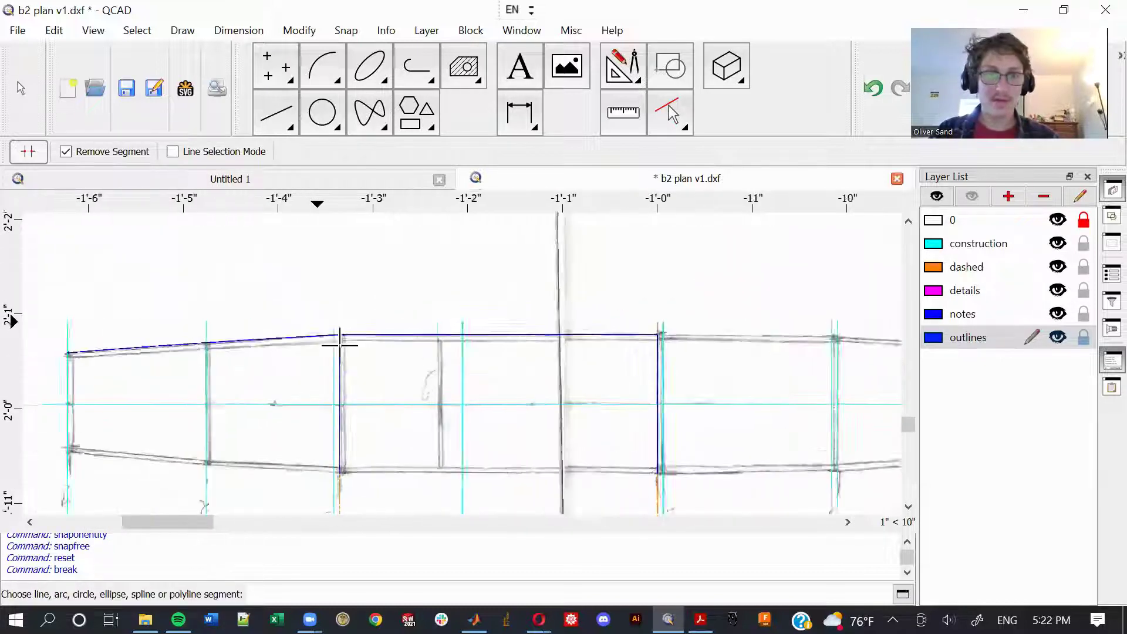
scroll(346, 330, "up", 1)
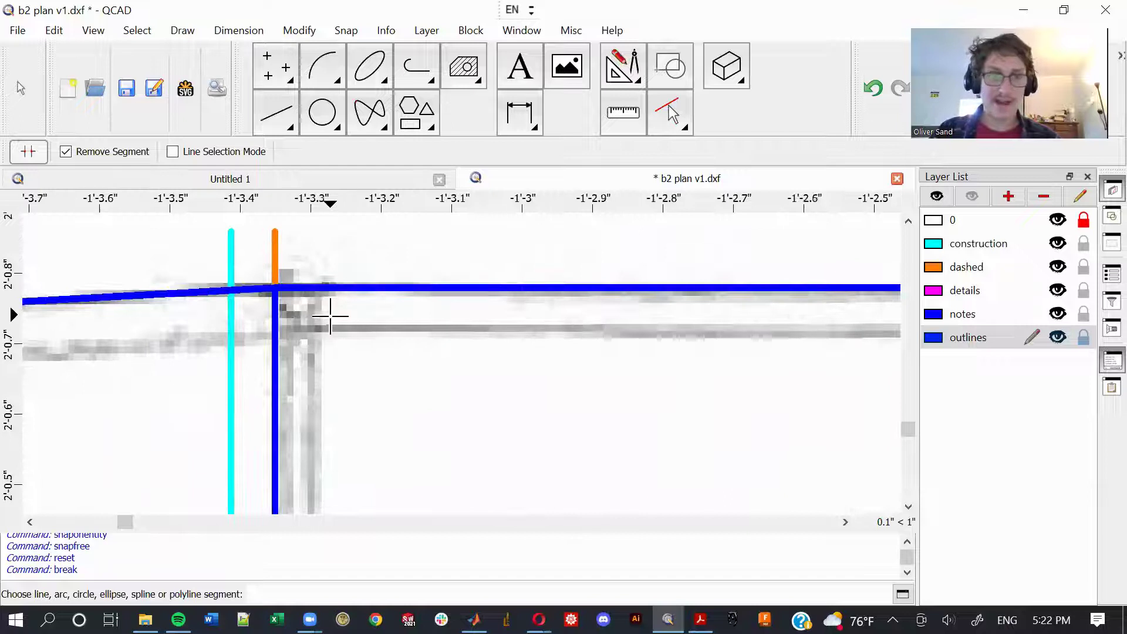
key("r")
key("n")
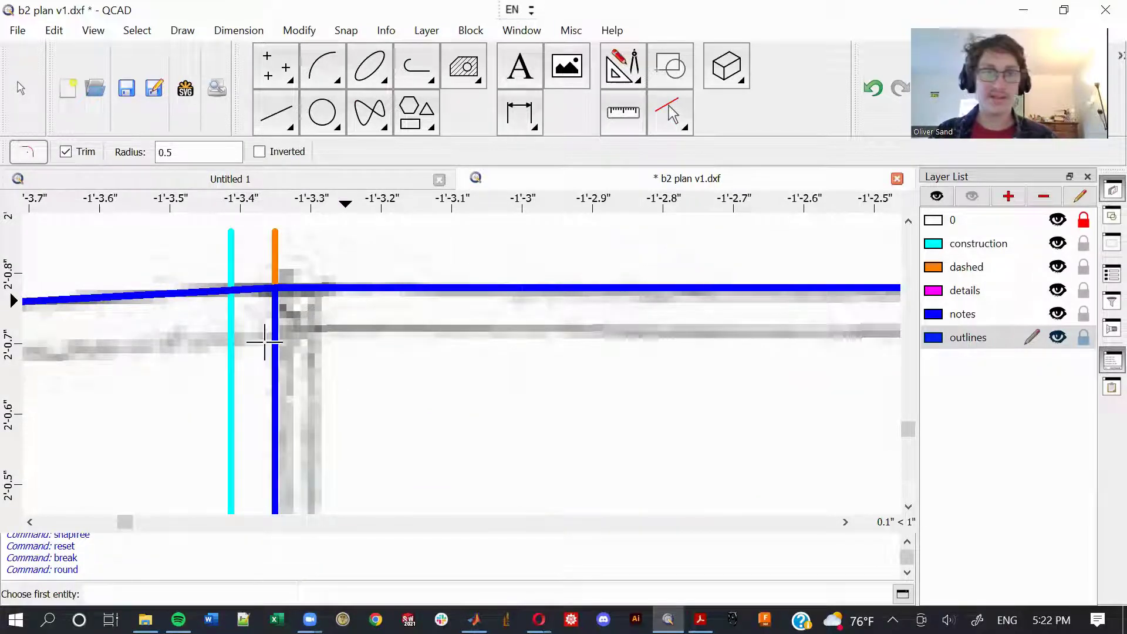
left_click(253, 289)
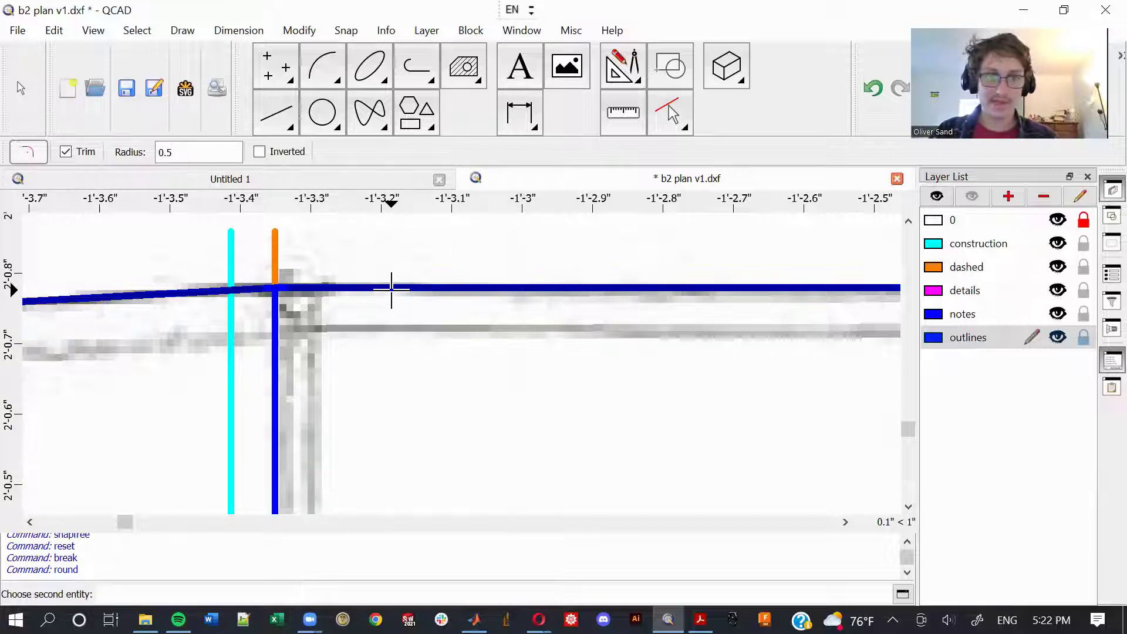
double_click(169, 161)
type("1")
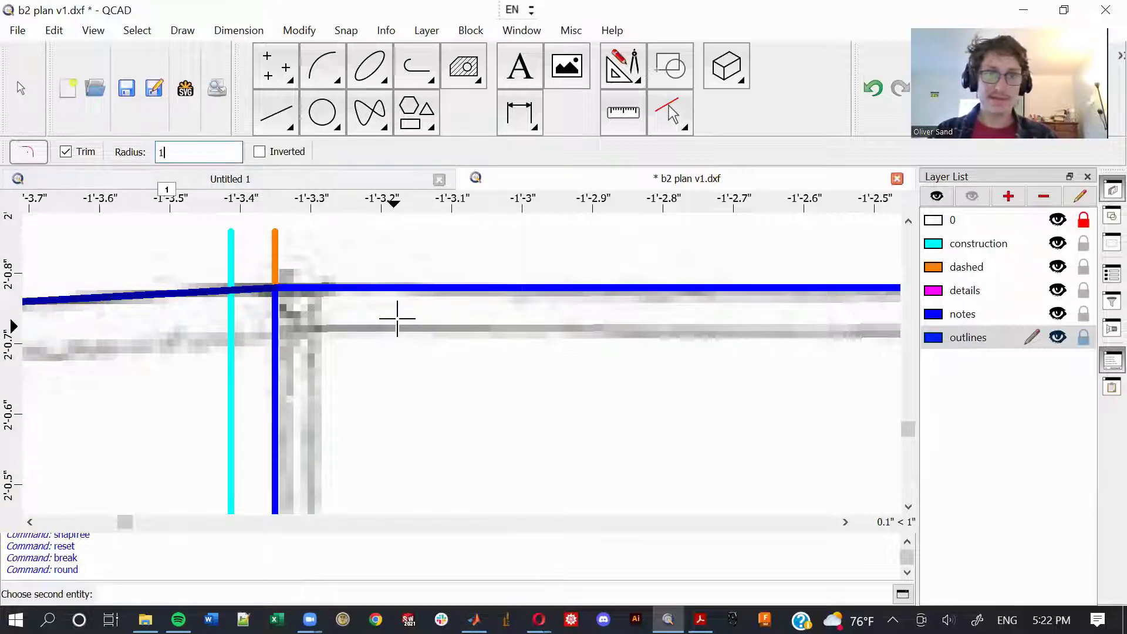
double_click(159, 153)
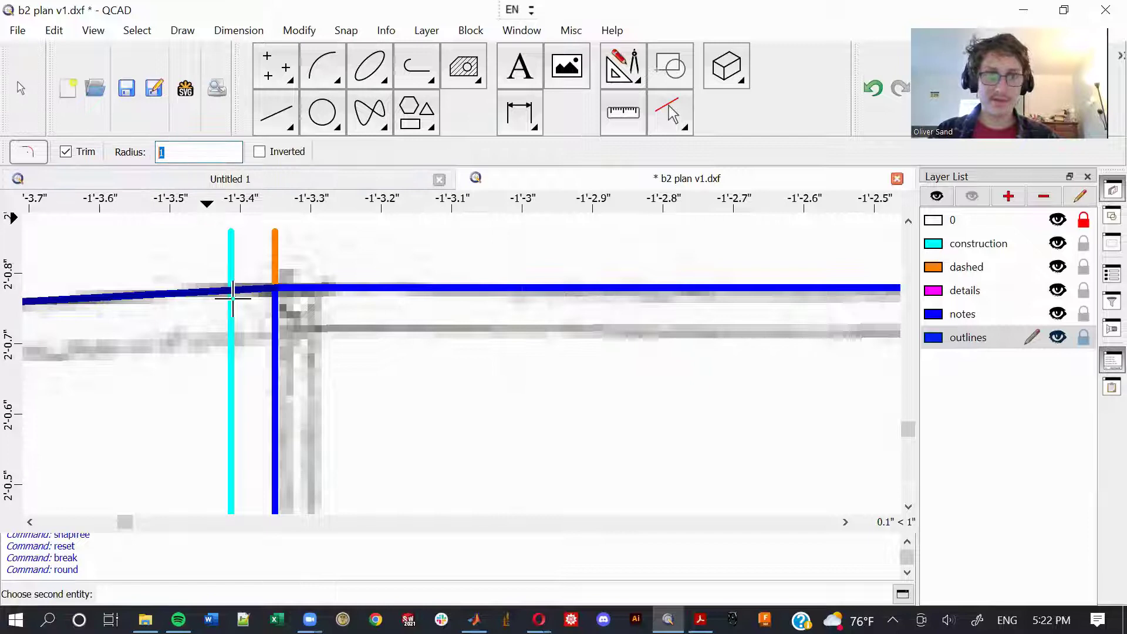
type("5")
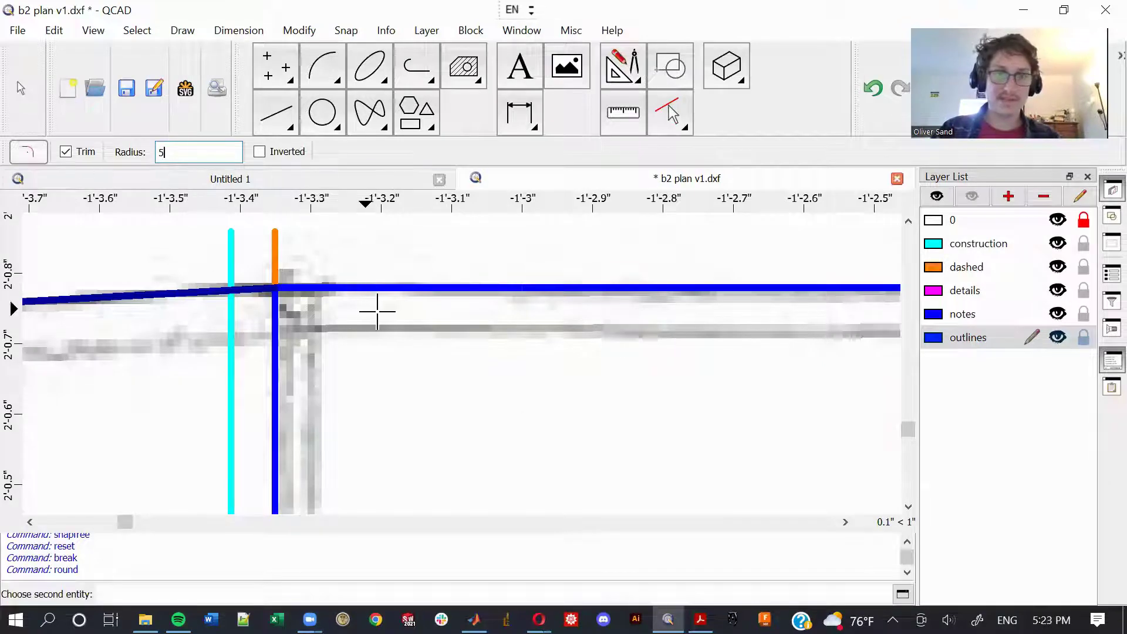
left_click(378, 289)
scroll(363, 251, "down", 7)
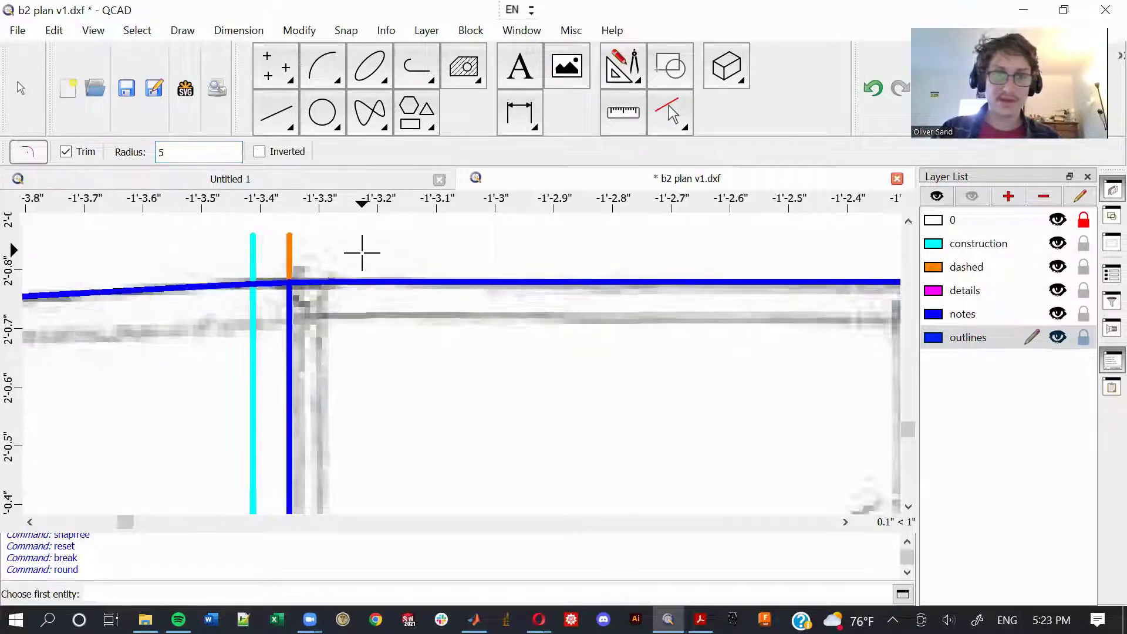
scroll(354, 257, "up", 5)
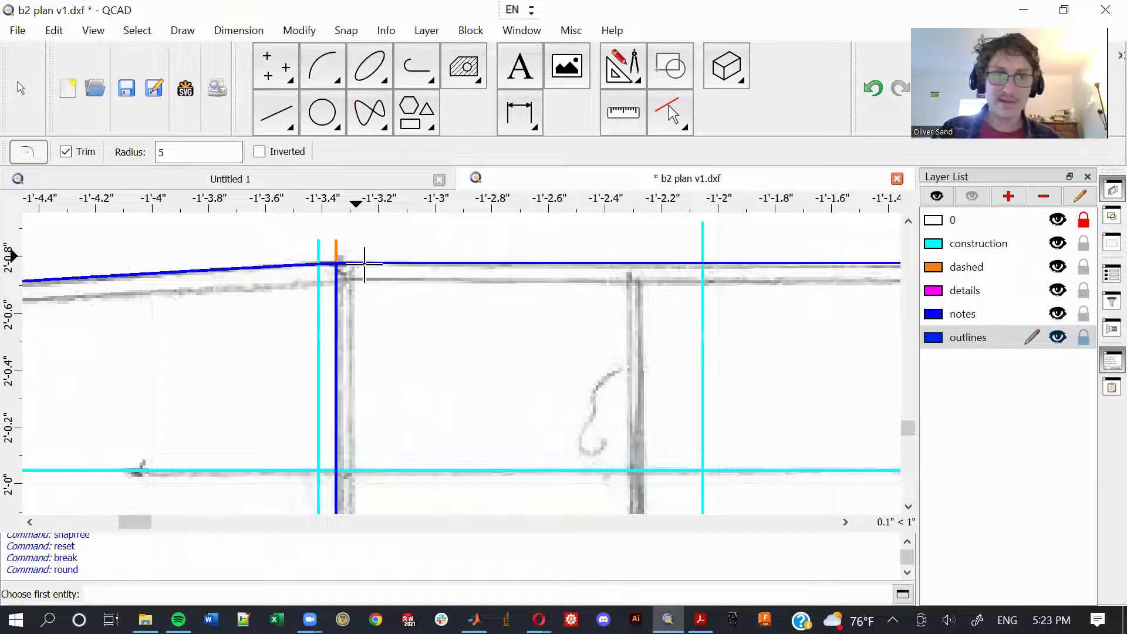
scroll(349, 283, "down", 5)
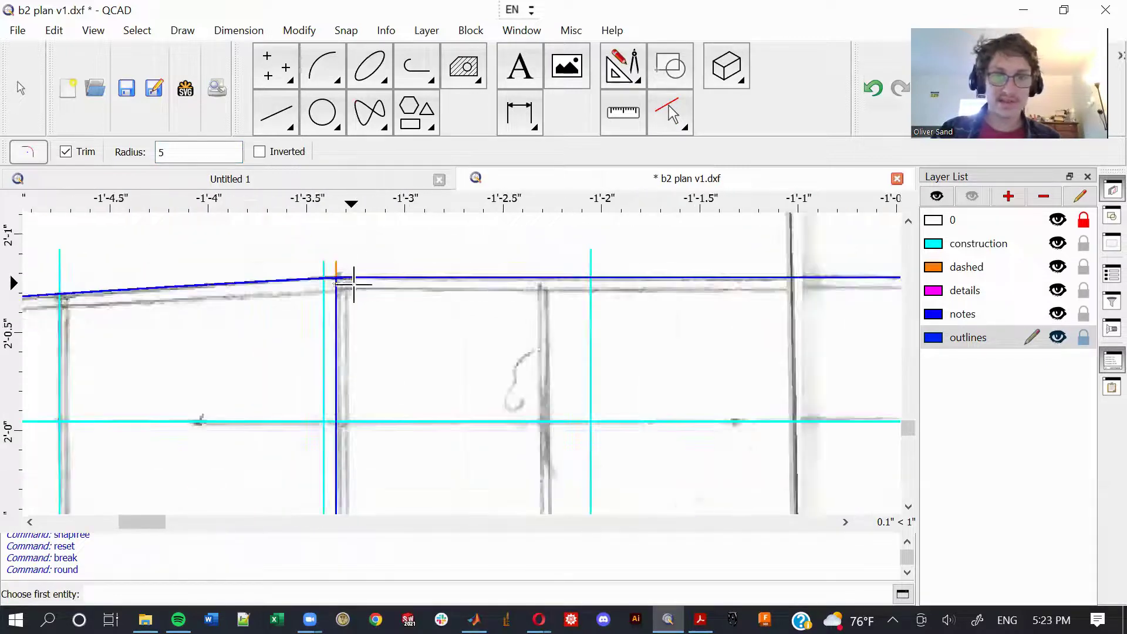
key("Escape")
middle_click_drag(595, 306, 338, 323)
scroll(351, 323, "down", 3)
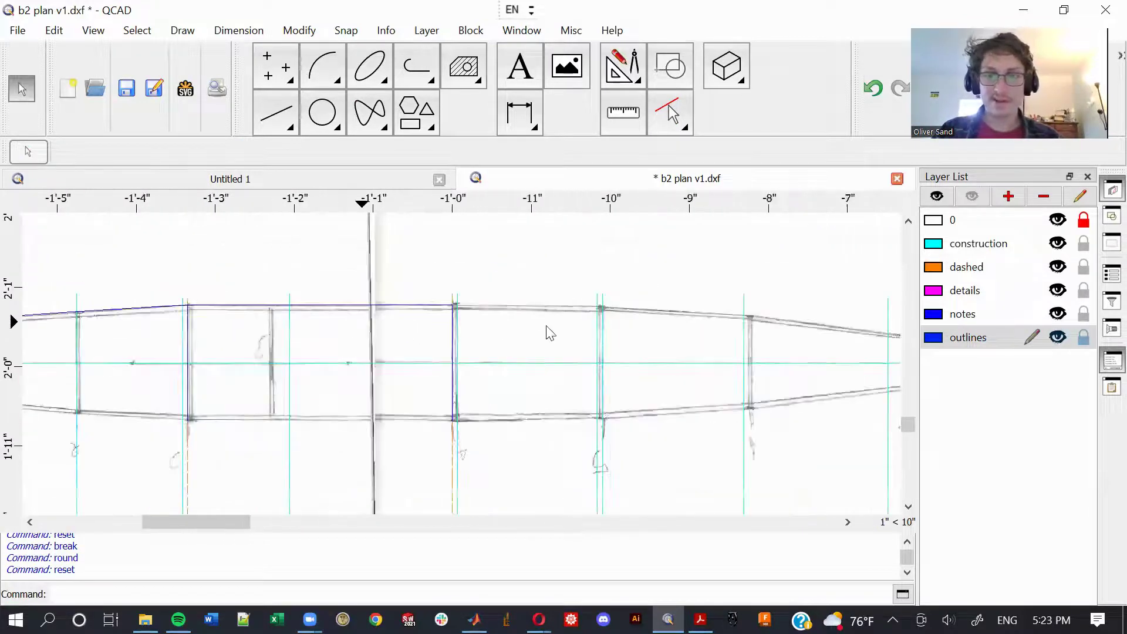
key("a")
key("3")
scroll(505, 300, "up", 6)
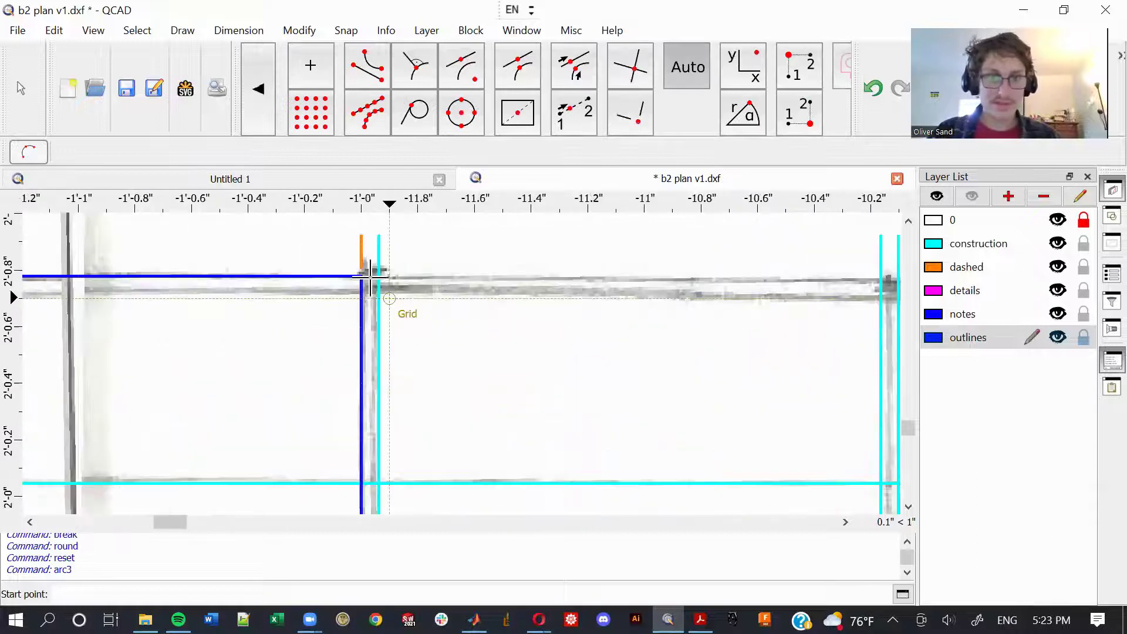
left_click(516, 280)
scroll(587, 284, "down", 7)
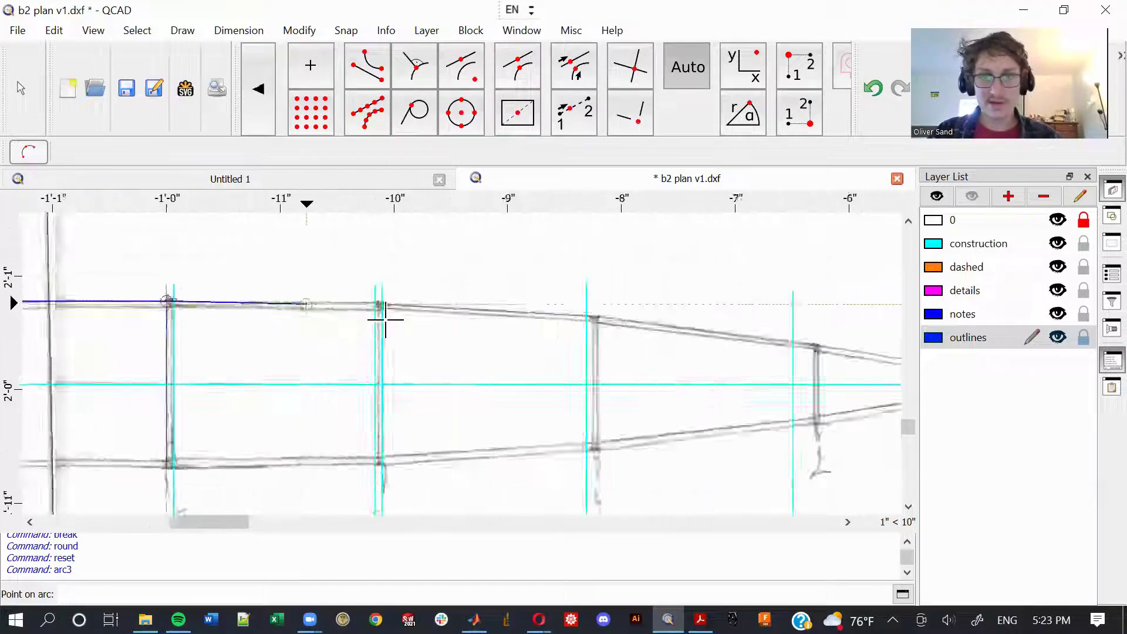
scroll(488, 316, "up", 4)
scroll(505, 322, "down", 6)
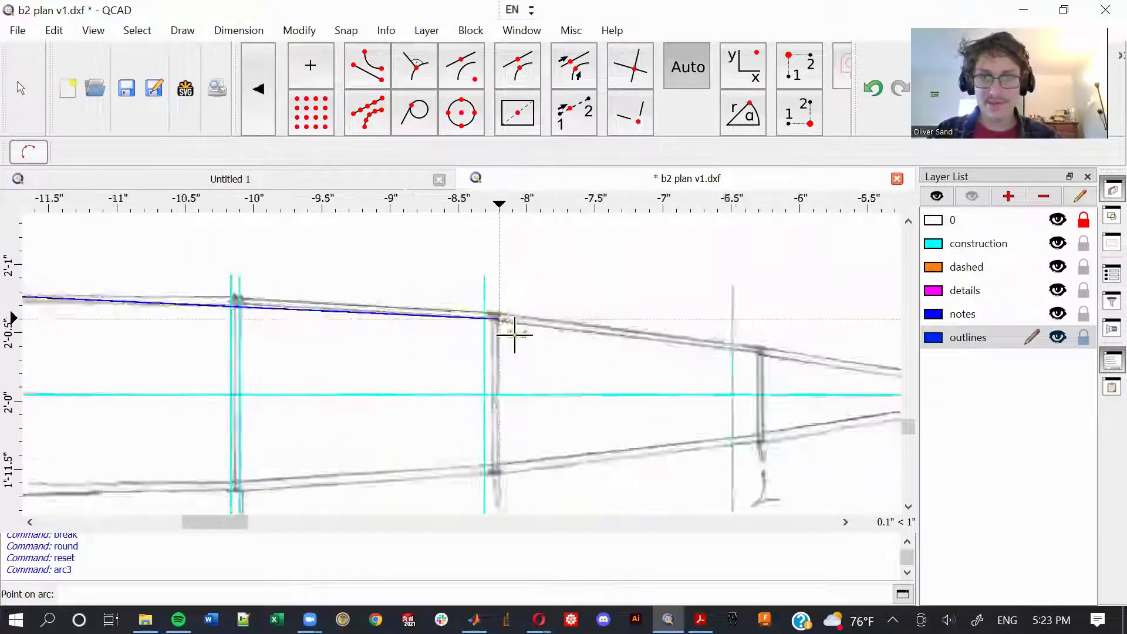
scroll(708, 359, "up", 10)
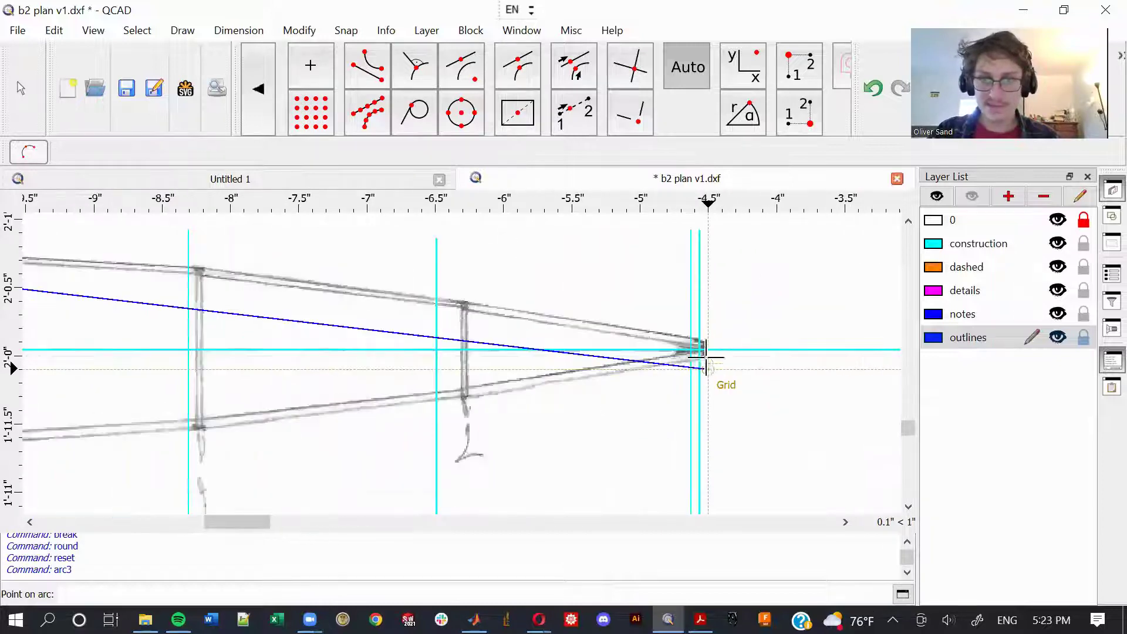
scroll(700, 301, "down", 6)
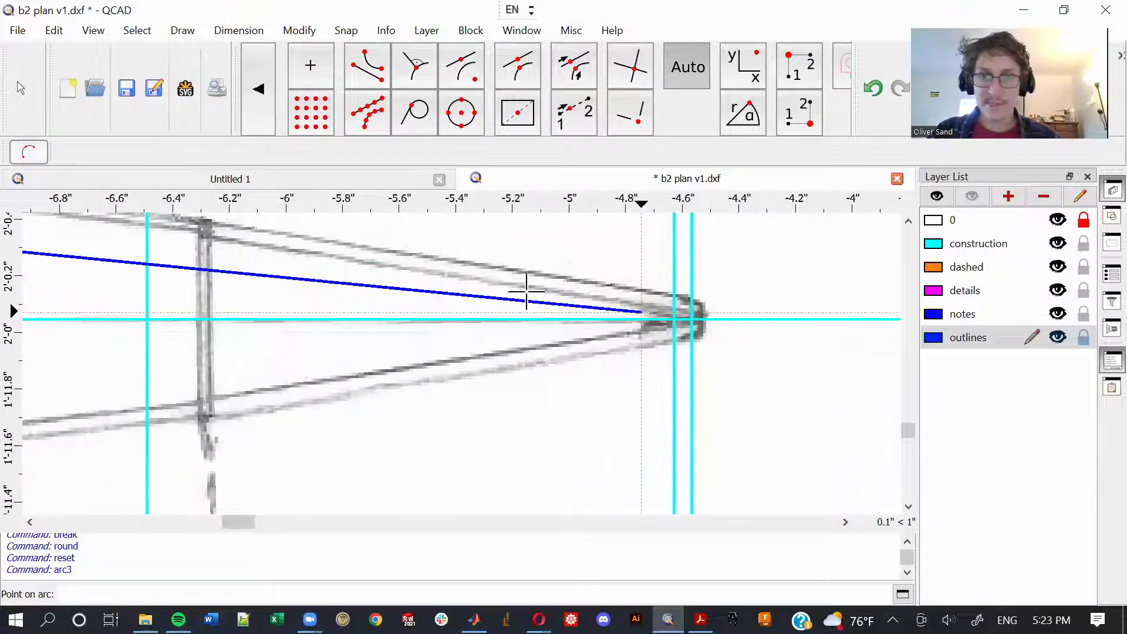
key("Escape")
scroll(744, 332, "up", 3)
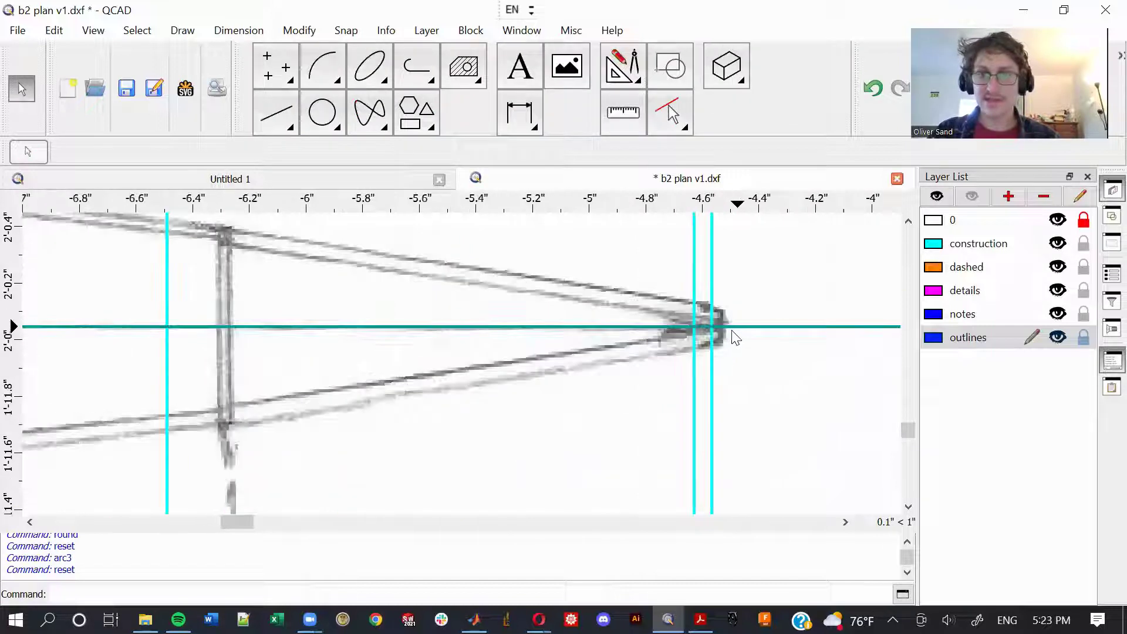
scroll(728, 327, "down", 3)
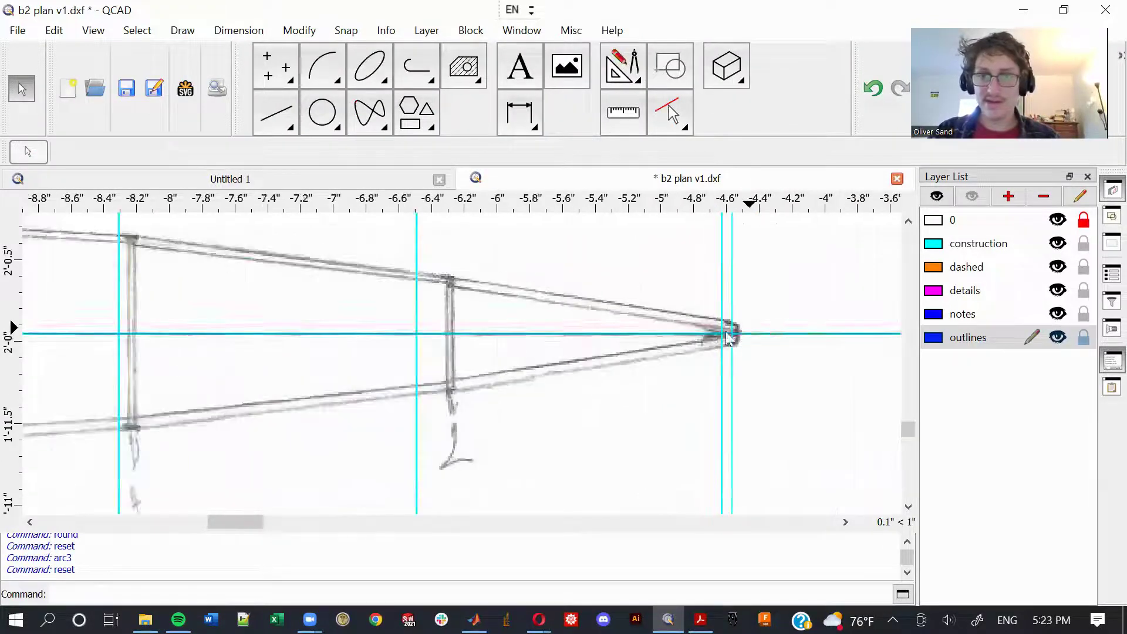
Step: Divide the top view's construction centreline where the two vertical tail construction lines cross it
scroll(728, 327, "up", 5)
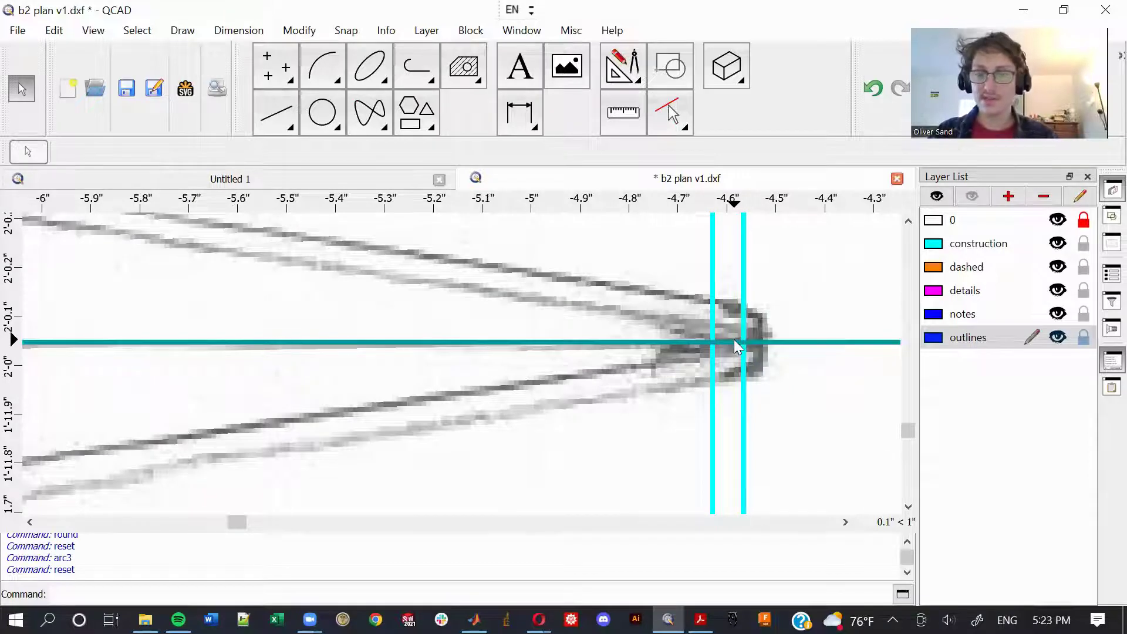
key("d")
key("i")
left_click(769, 343)
left_click(743, 342)
left_click(695, 342)
left_click(711, 342)
key("Escape")
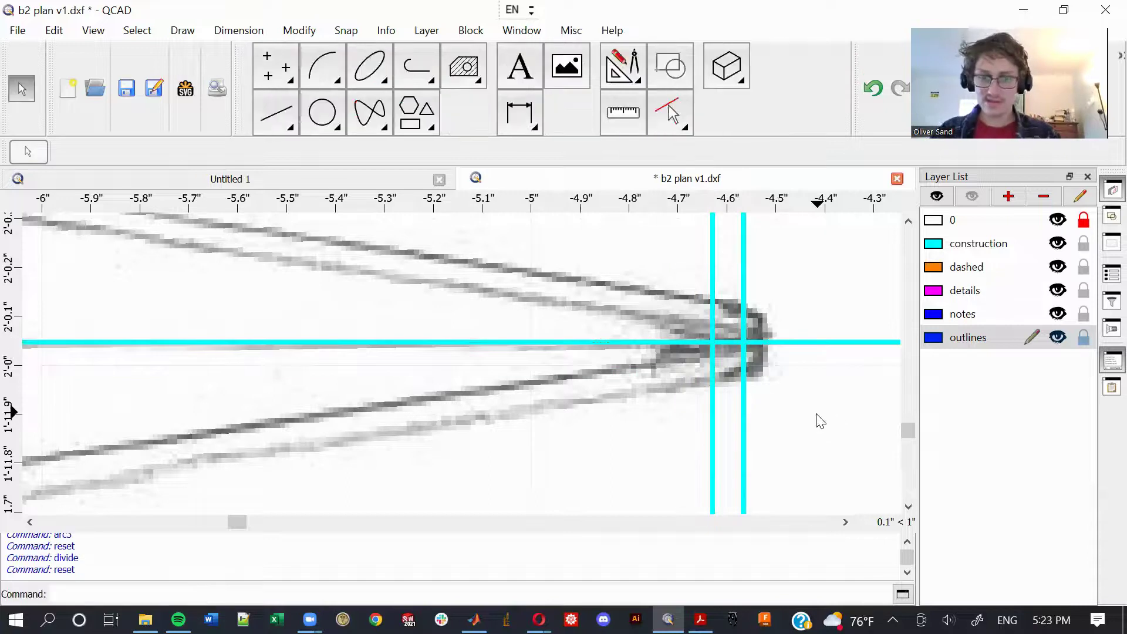
Step: On the construction layer, offset the centreline segment between the two tail lines upward by 0.0625
key("o")
key("e")
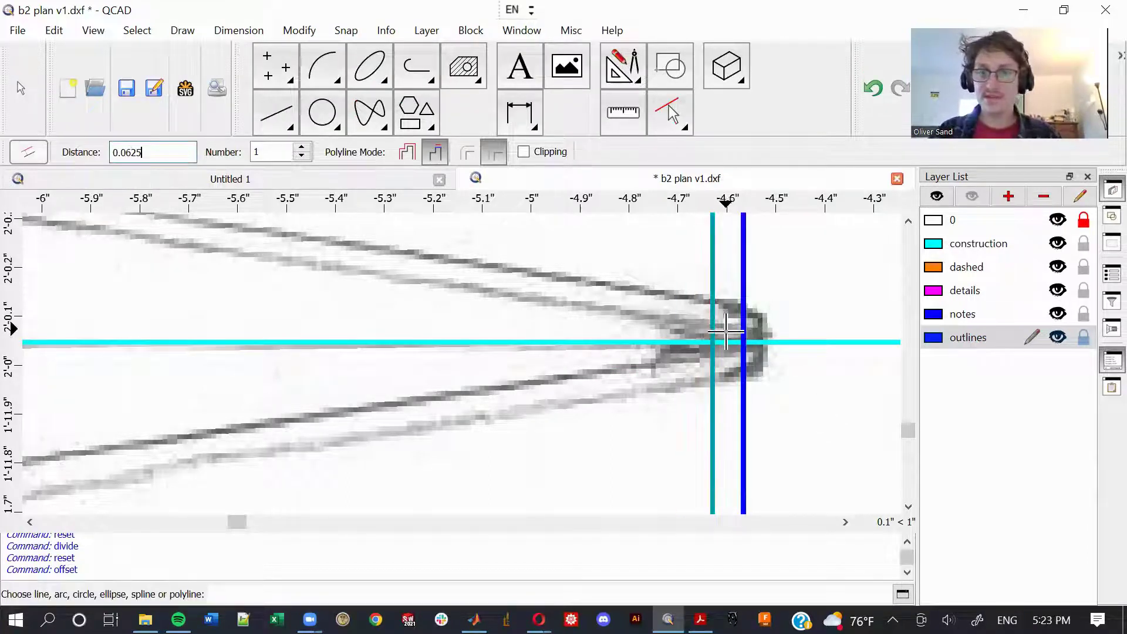
left_click(982, 245)
left_click(751, 323)
key("Escape")
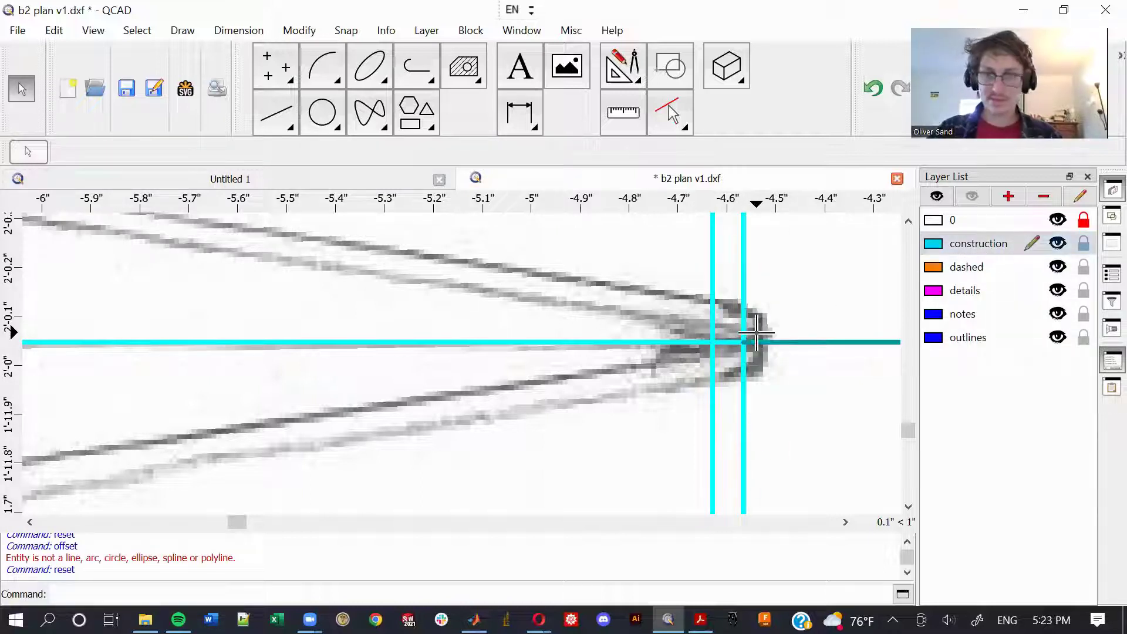
key("Return")
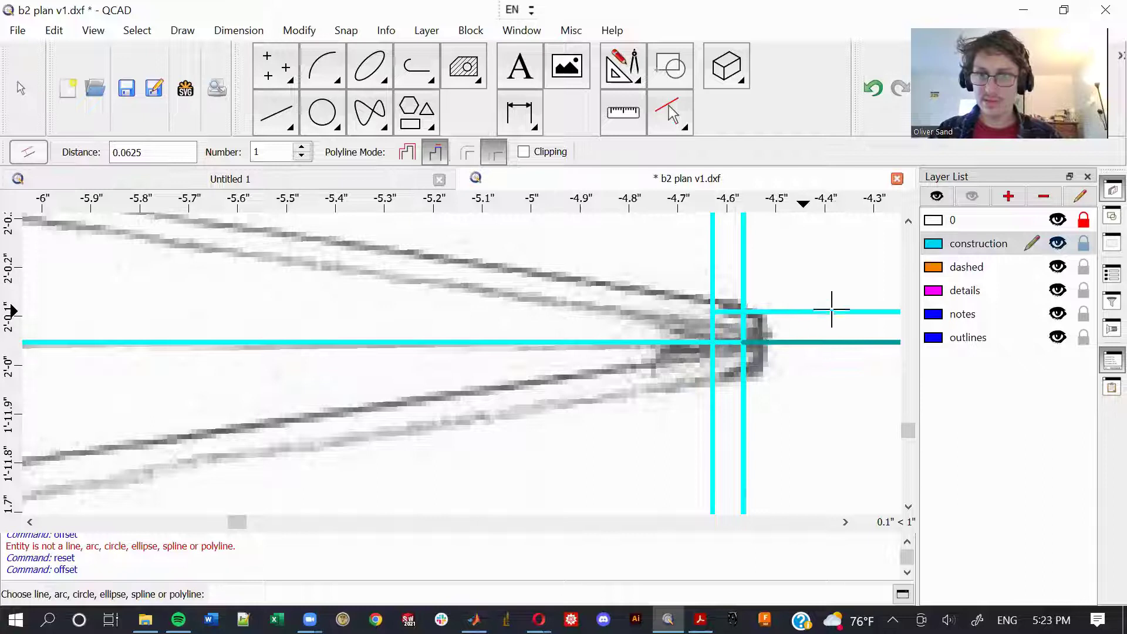
key("Escape")
Step: On the outlines layer, draw a three-point arc from the tail offset's rear end through the straight upper side's rear end to a free point farther forward
left_click(970, 338)
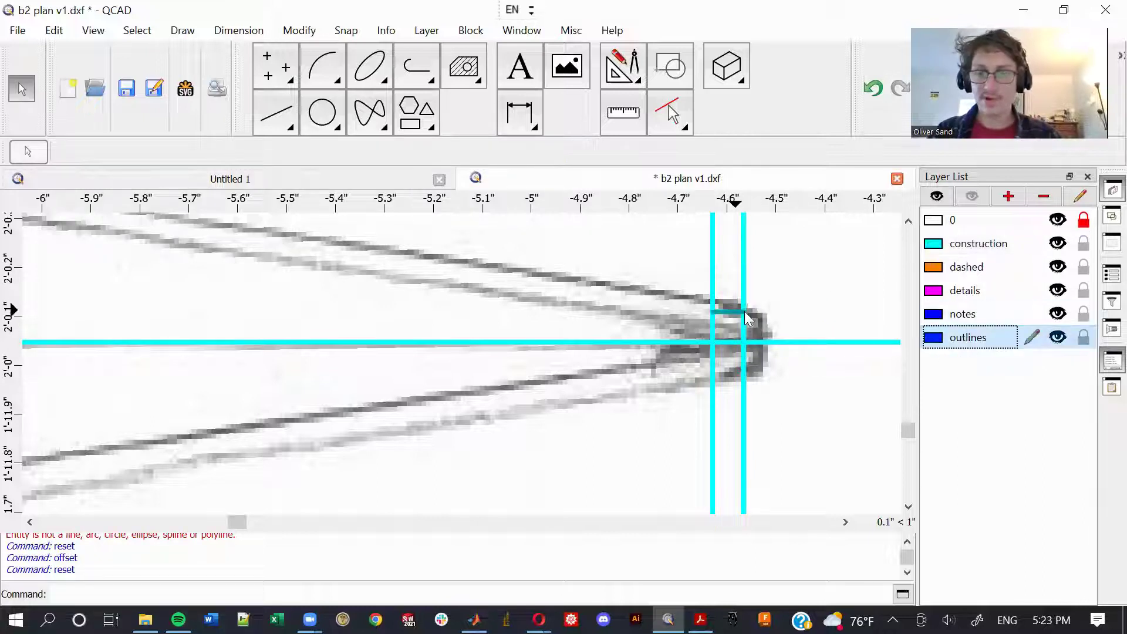
key("a")
key("3")
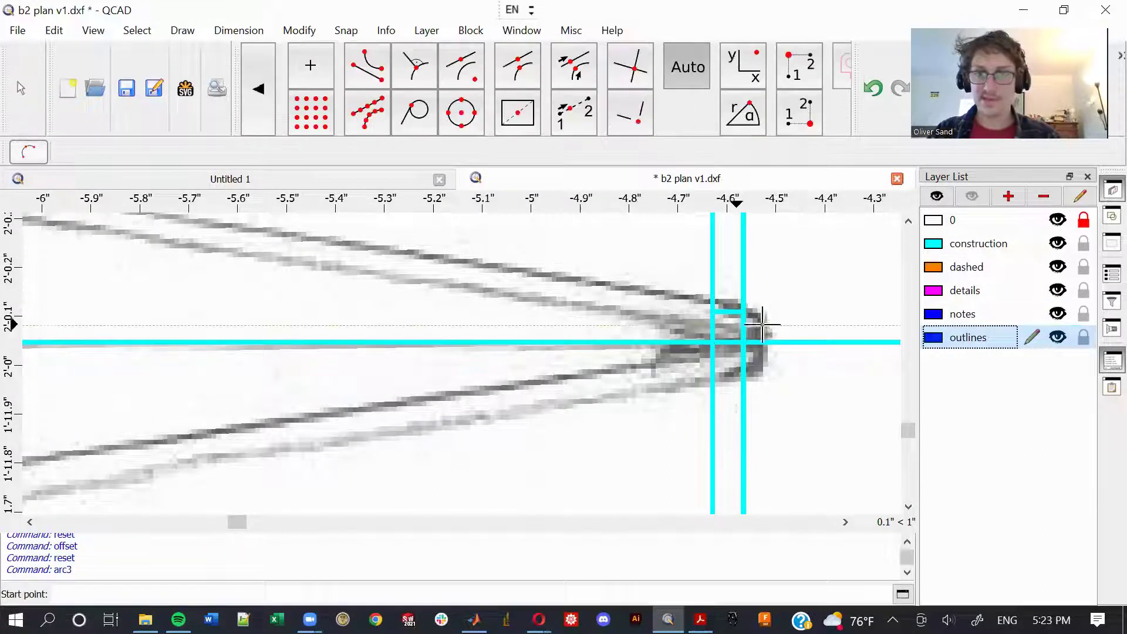
left_click(743, 311)
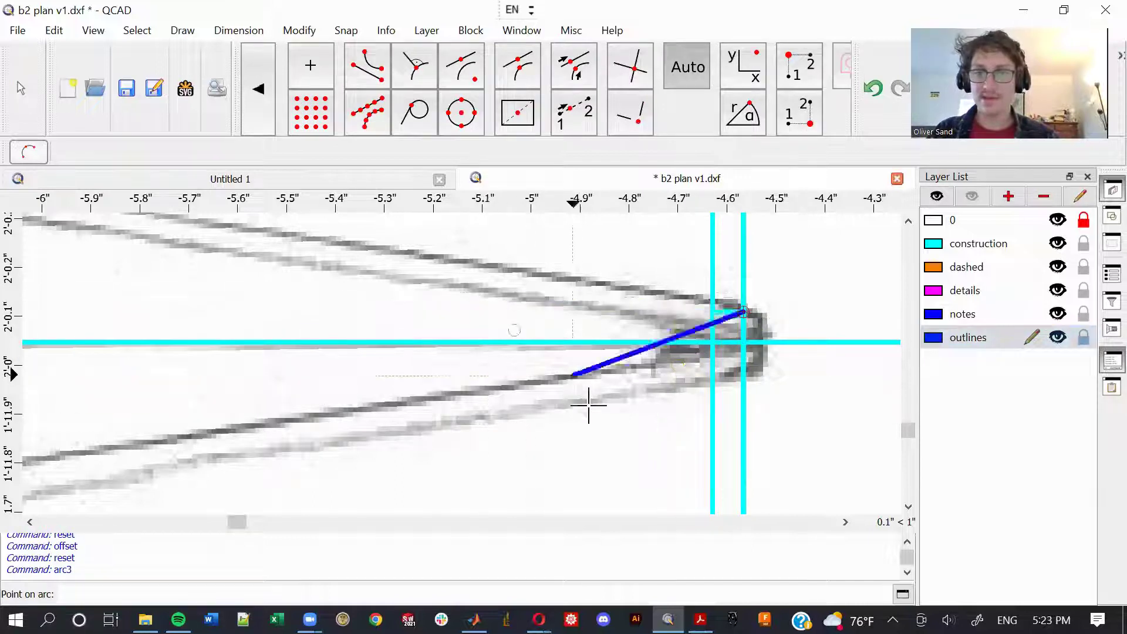
scroll(584, 399, "down", 12)
mouse_move(552, 439)
middle_mouse_down()
mouse_move(541, 436)
mouse_move(747, 297)
middle_mouse_up()
scroll(747, 297, "down", 2)
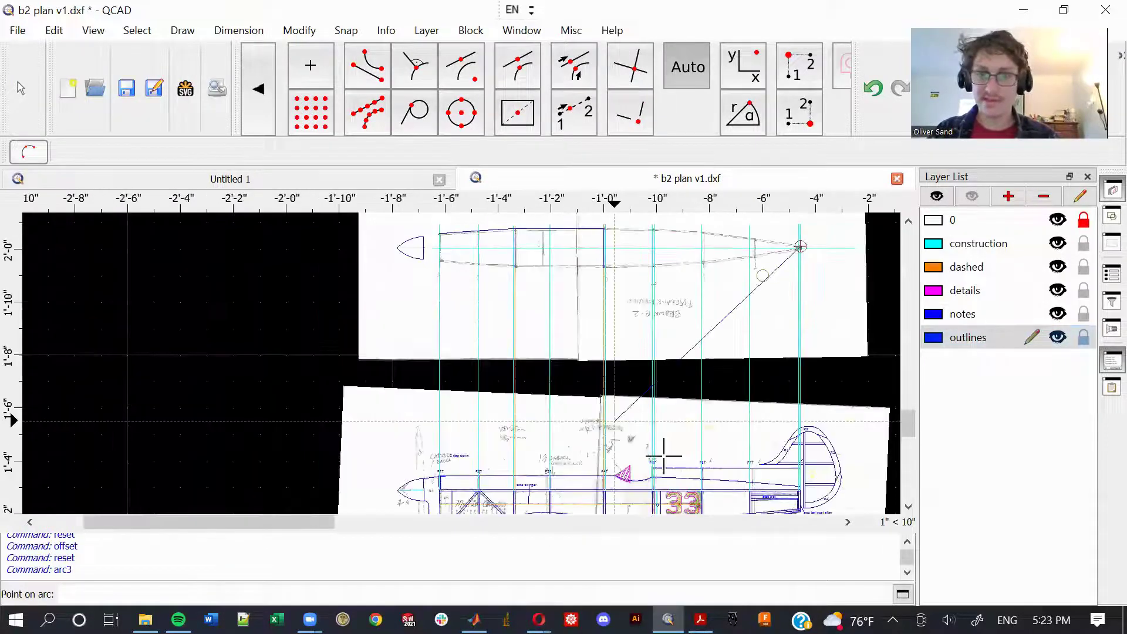
scroll(620, 228, "up", 6)
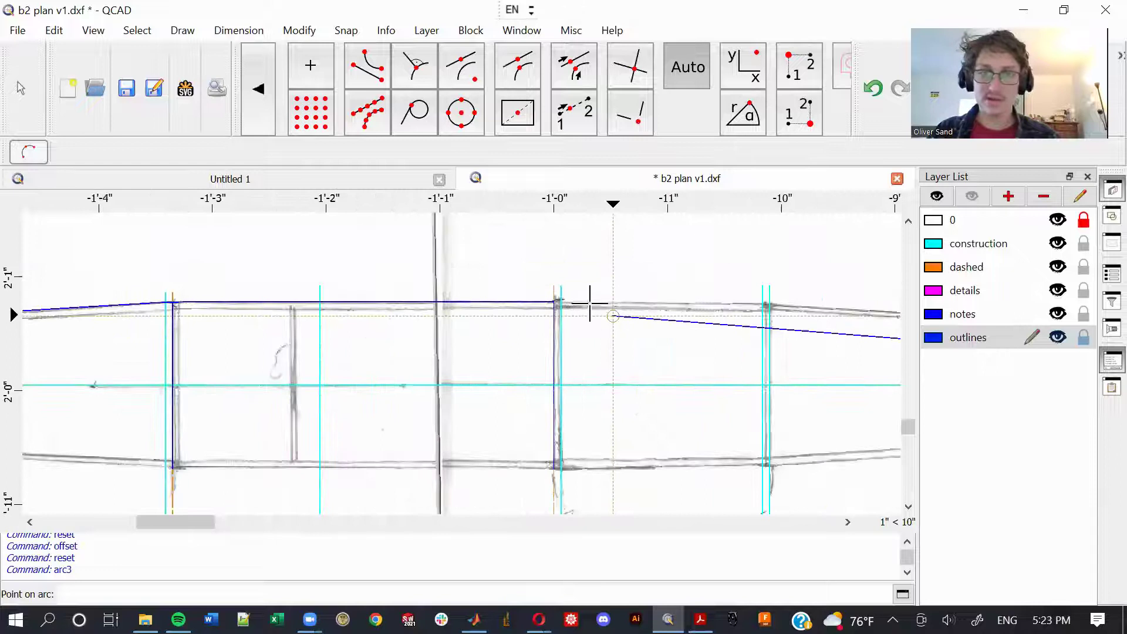
left_click(508, 296)
scroll(346, 264, "down", 5)
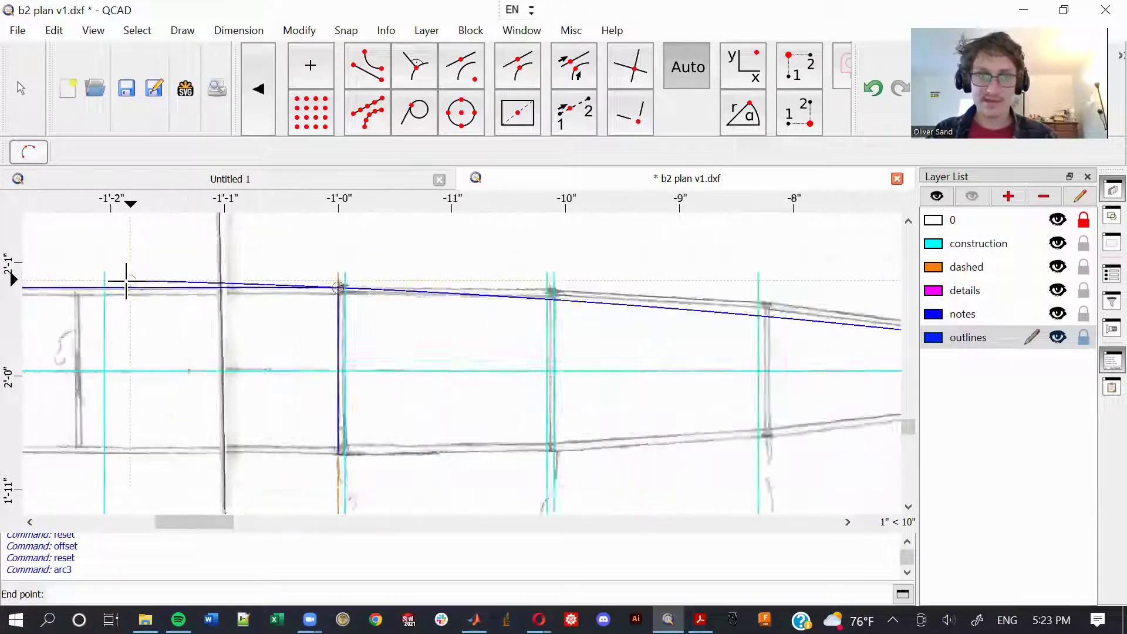
scroll(125, 282, "down", 1)
key("f")
key("n")
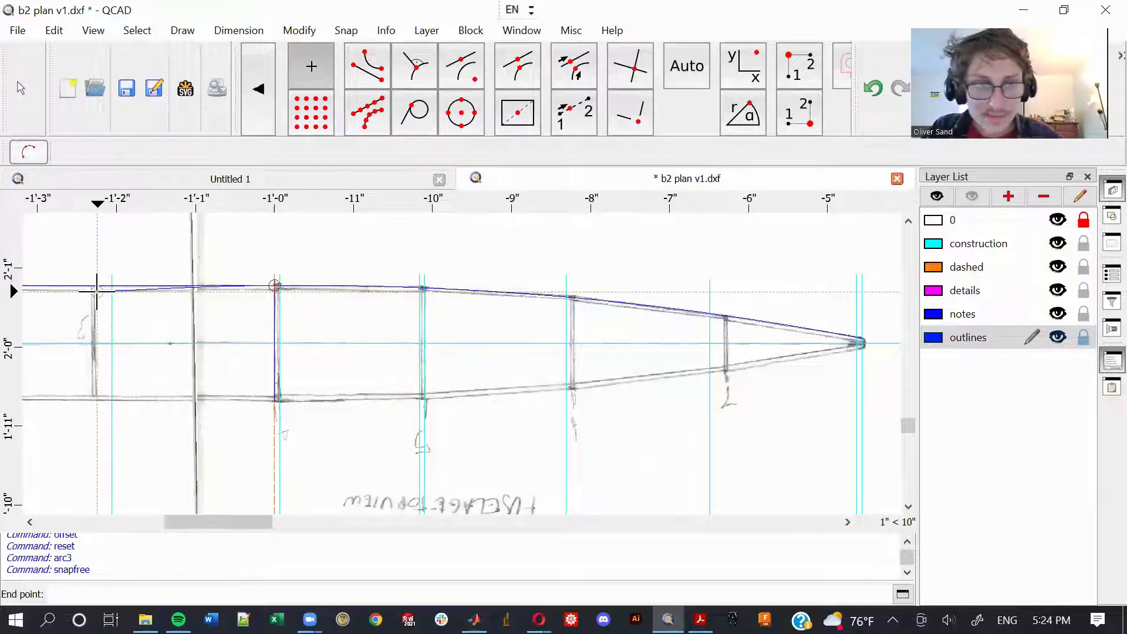
scroll(94, 289, "up", 3)
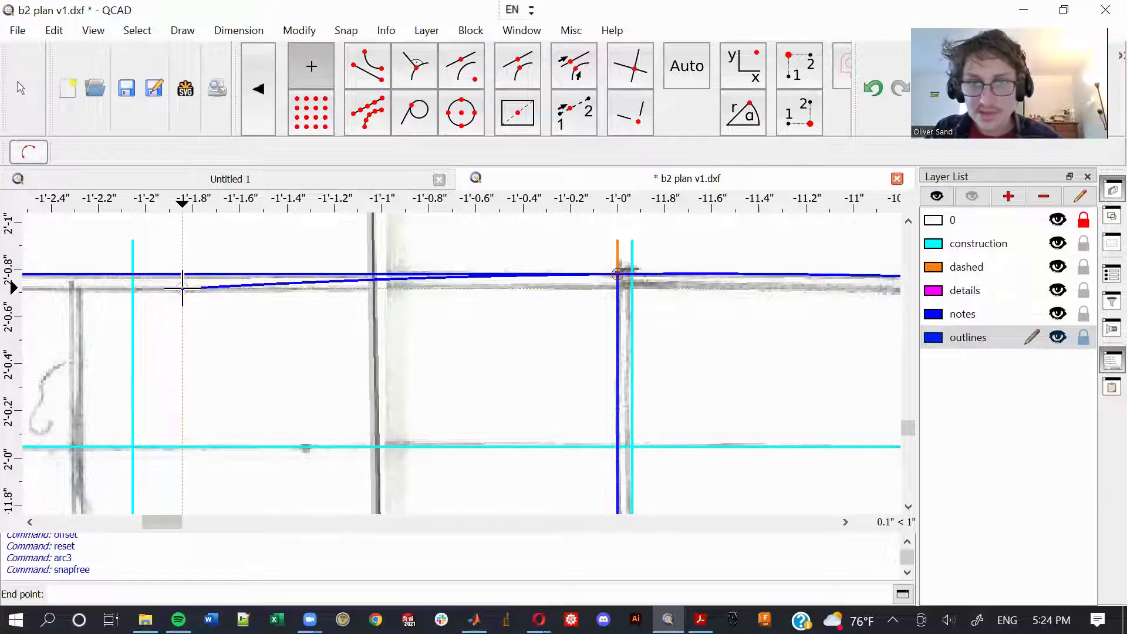
left_click(183, 284)
Step: Check the upper rear arc against the scanned top view, hiding and reshowing layer 0
scroll(302, 352, "down", 6)
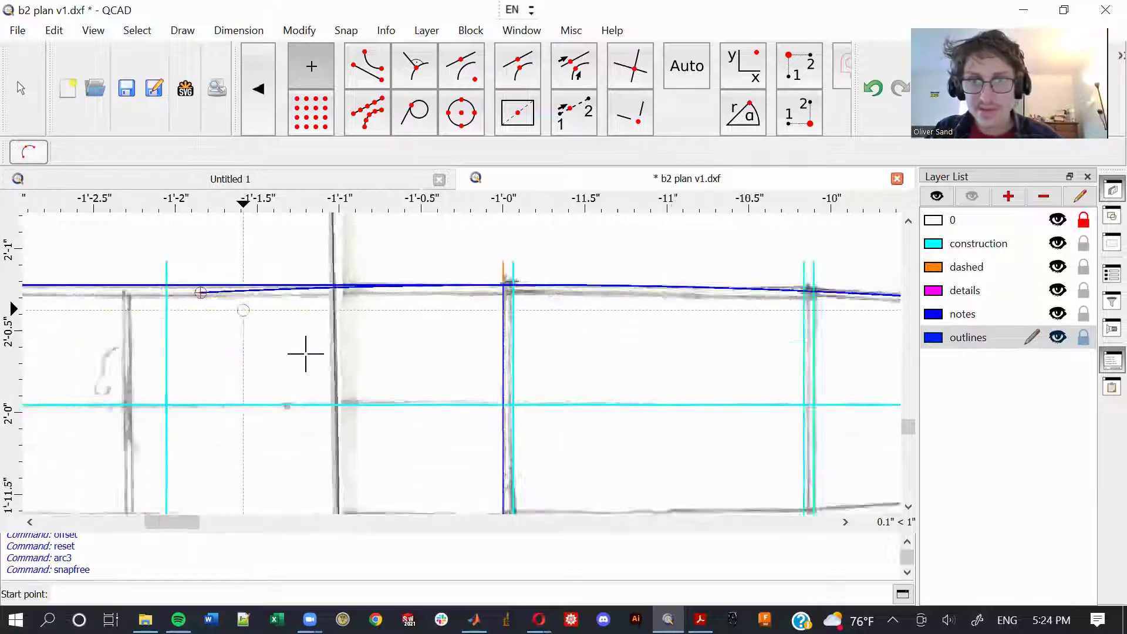
scroll(559, 322, "up", 6)
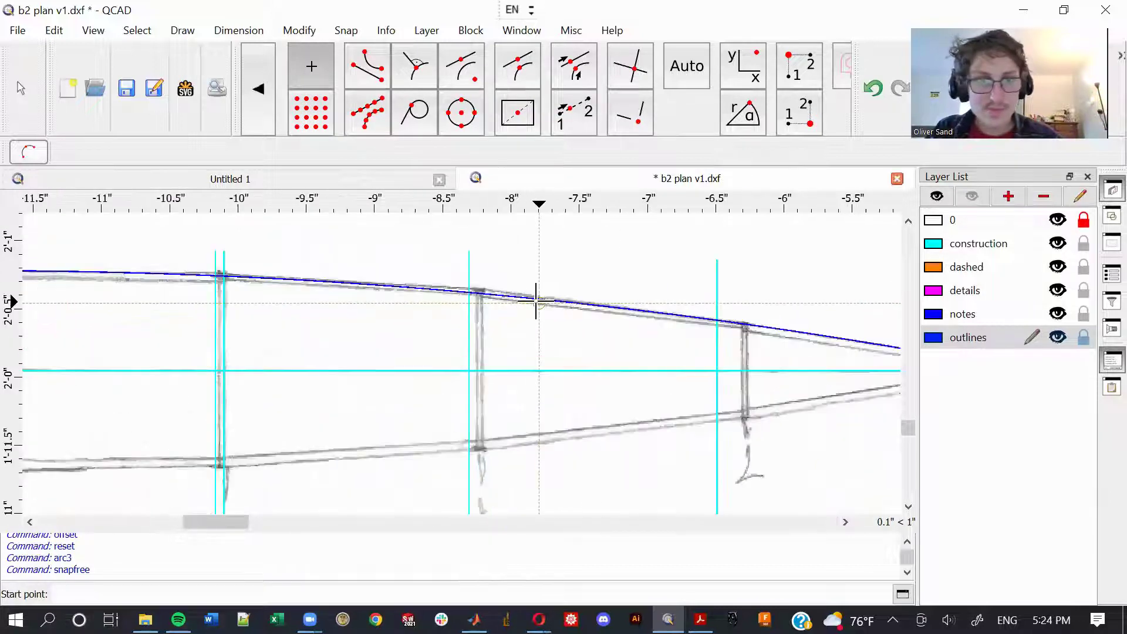
left_click(1058, 220)
scroll(637, 355, "down", 10)
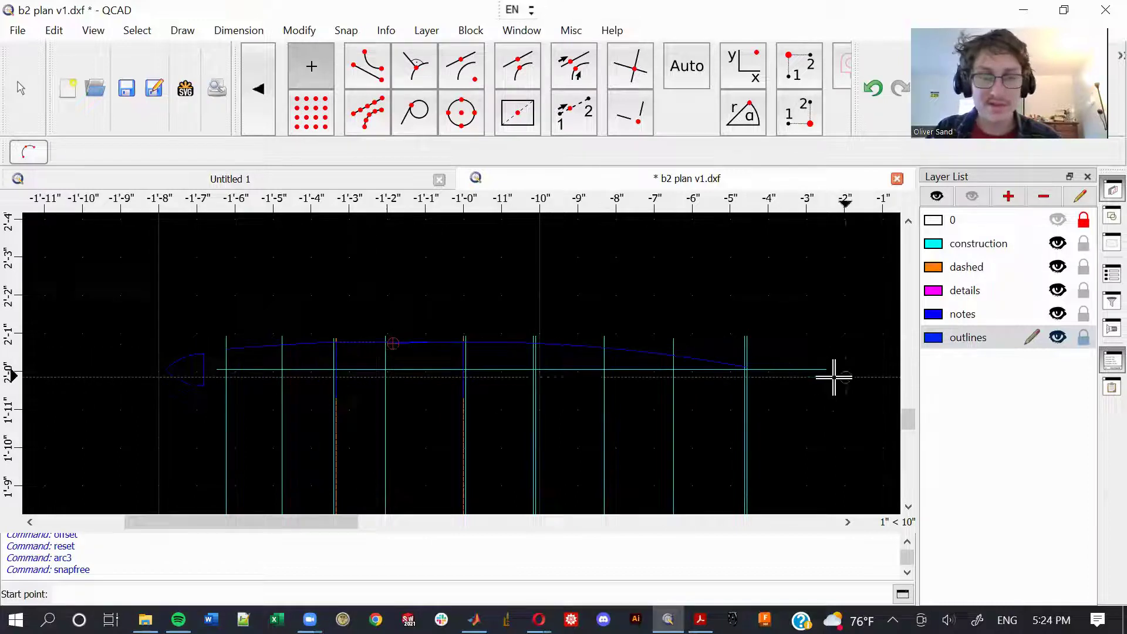
left_click(1057, 220)
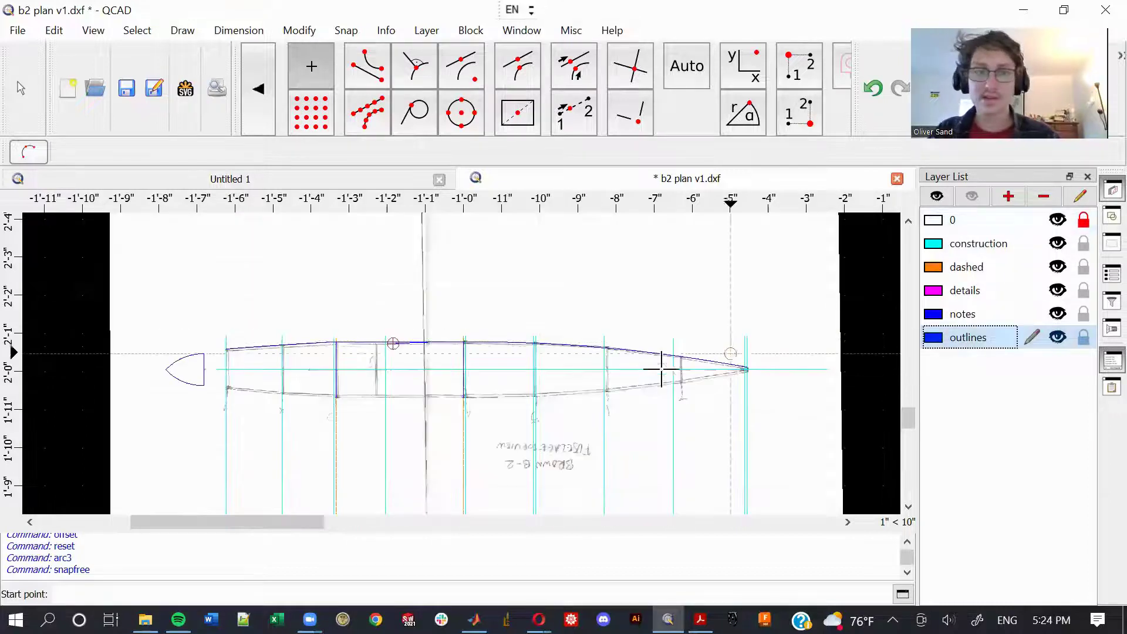
scroll(413, 340, "up", 6)
key("Escape")
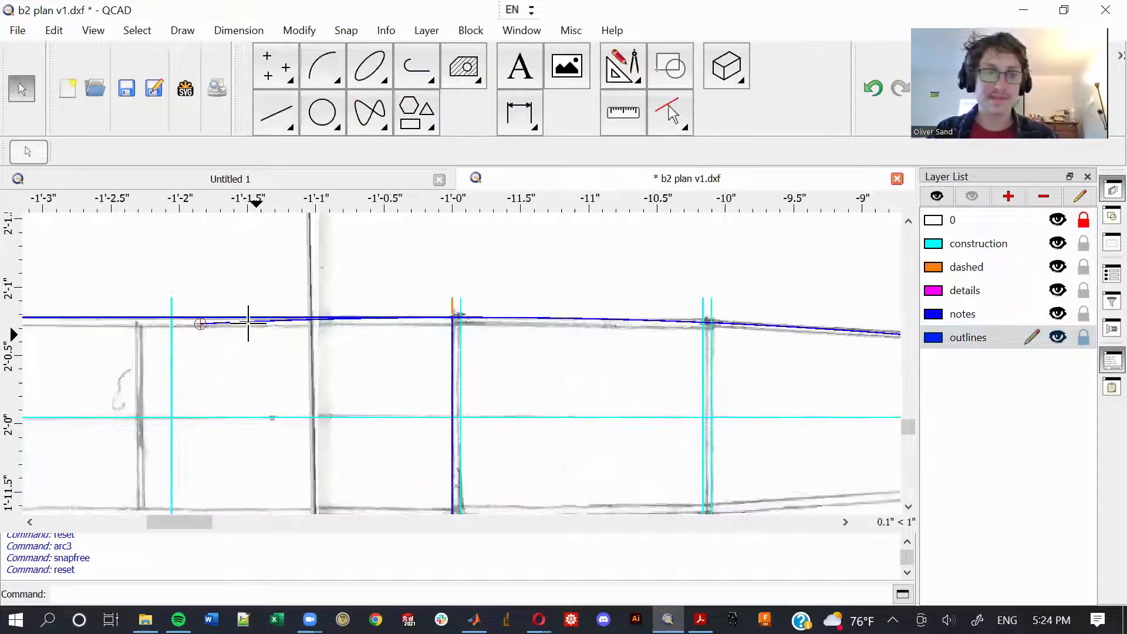
Step: Break out the part of the upper rear arc that extends forward past the straight side's rear end
key("d")
key("2")
left_click(252, 325)
scroll(262, 327, "down", 3)
scroll(365, 332, "up", 2)
scroll(376, 320, "up", 4)
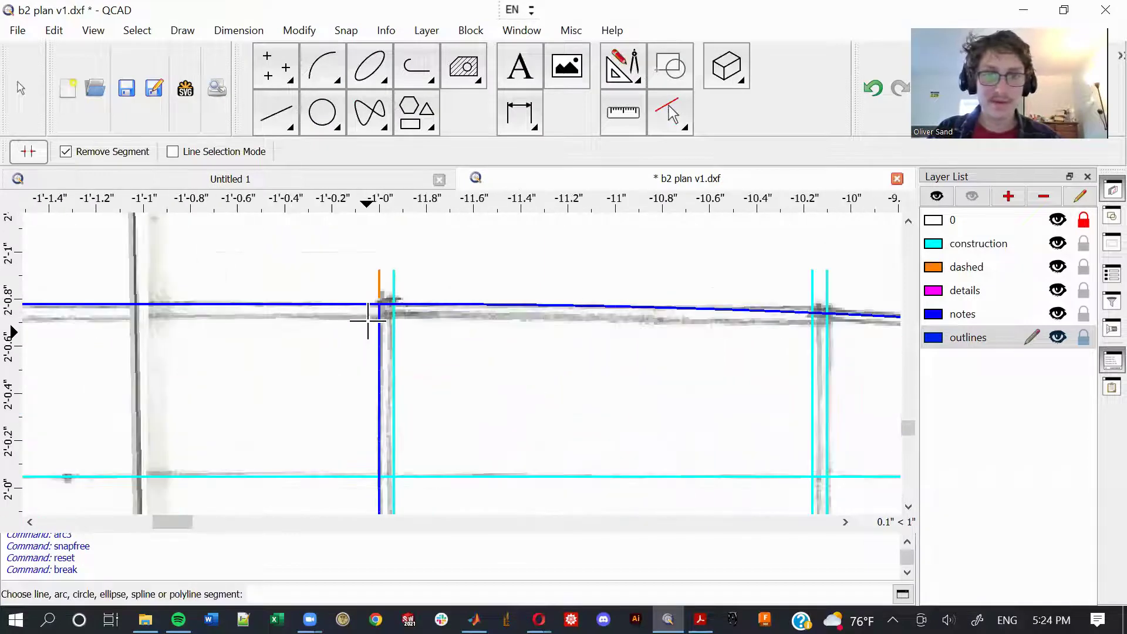
scroll(382, 314, "down", 6)
scroll(383, 312, "down", 2)
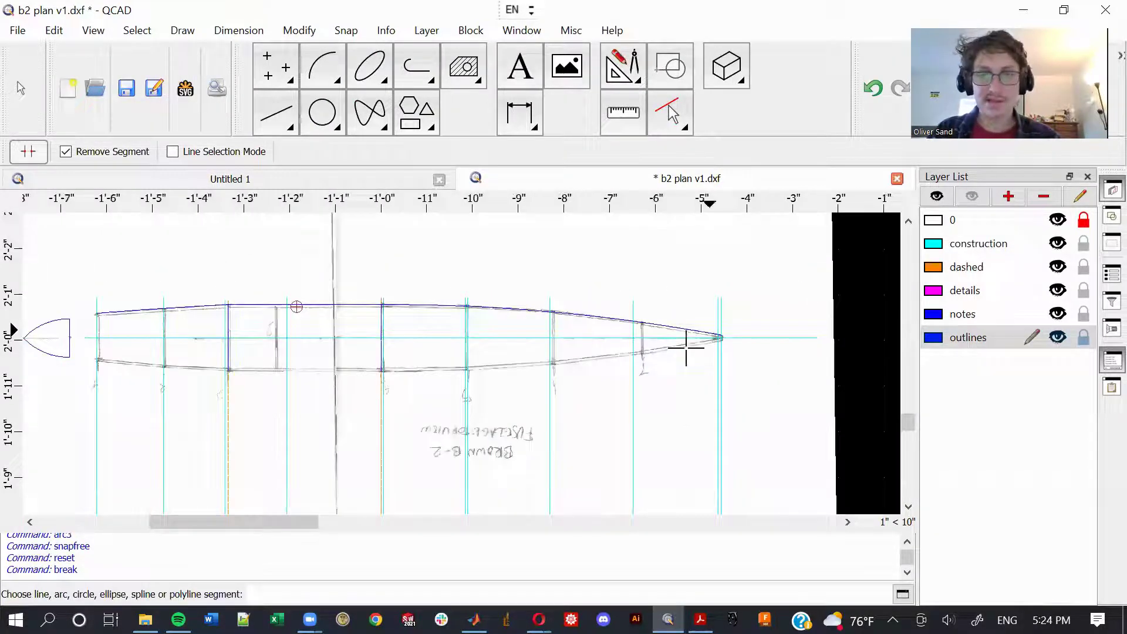
key("Escape")
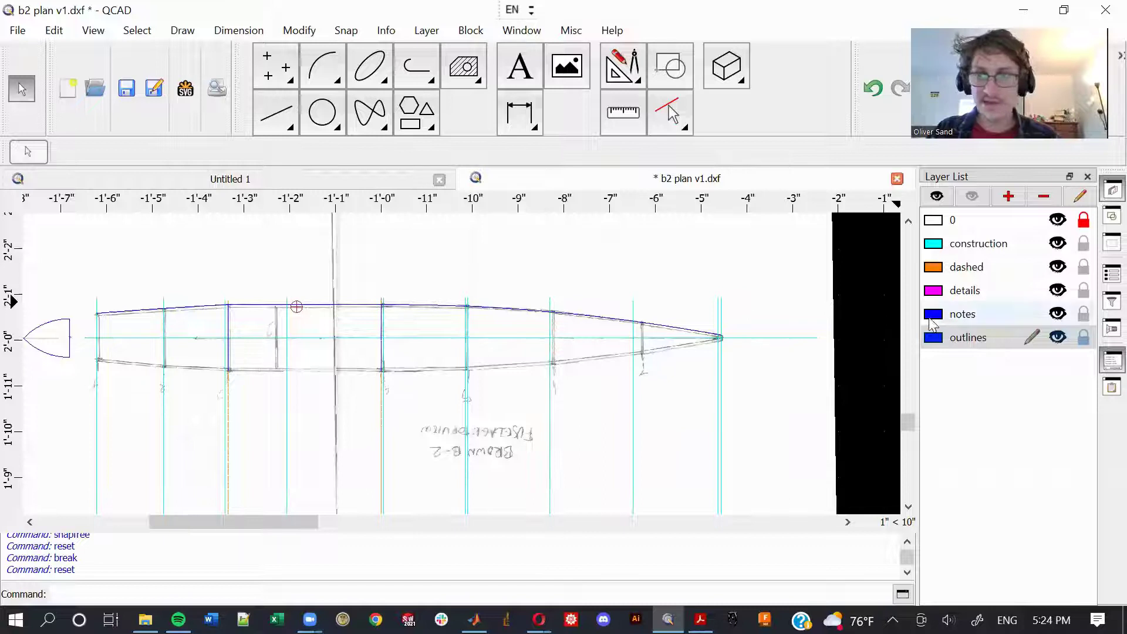
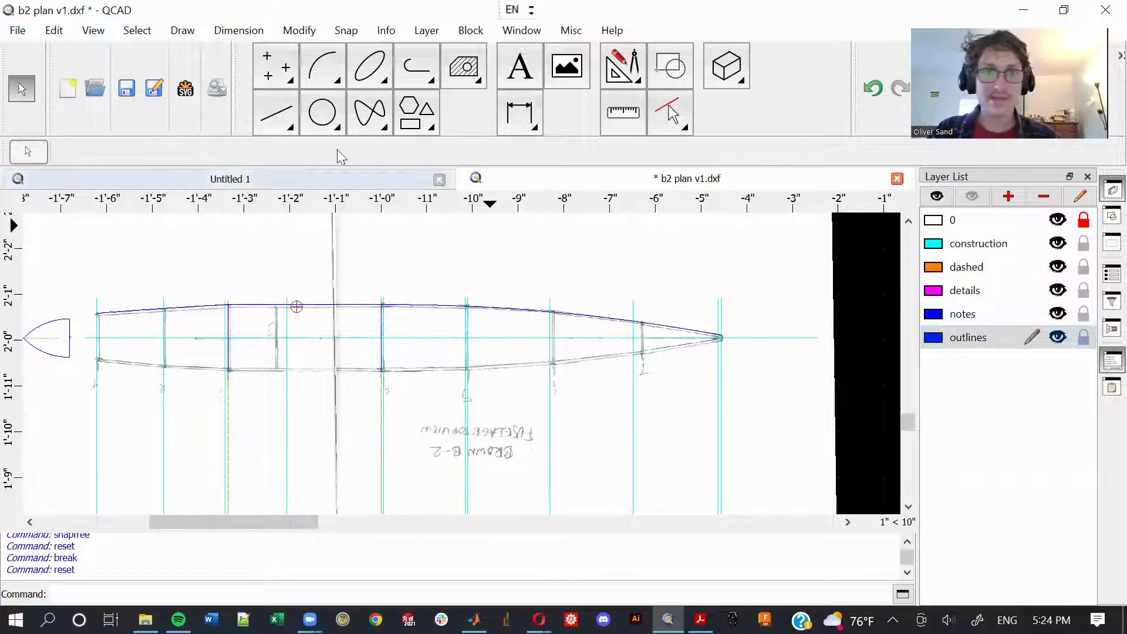
Step: Compare the side view's former positions, especially F1T, F2T and F3T, with the vertical construction lines running up to the top view
key("l")
key("i")
scroll(346, 405, "down", 1)
scroll(346, 405, "down", 2)
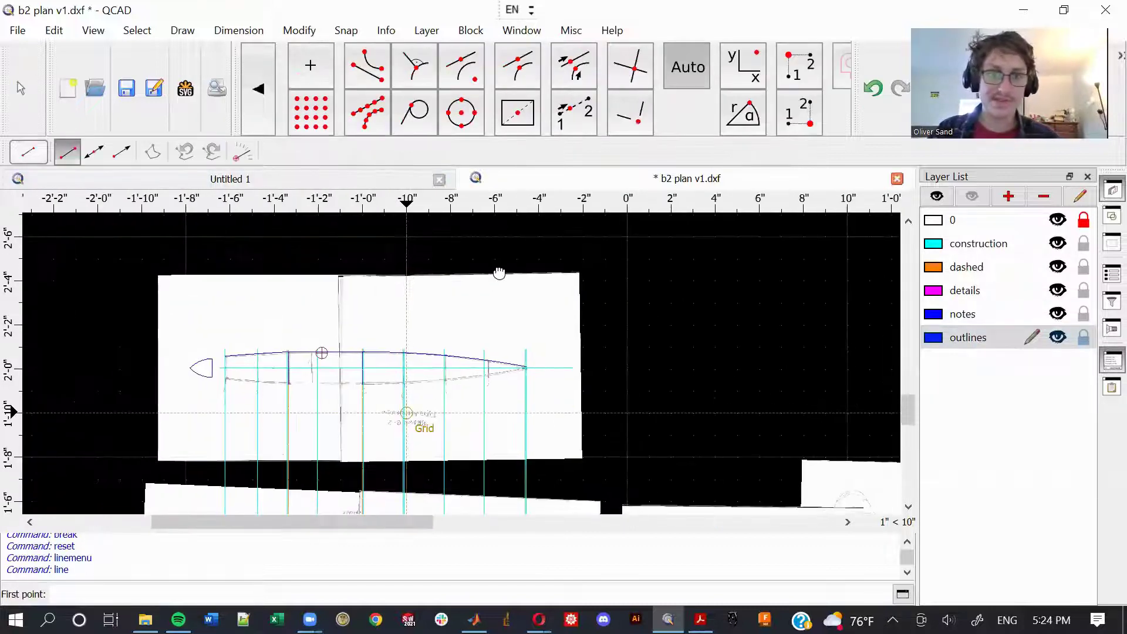
scroll(454, 337, "up", 4)
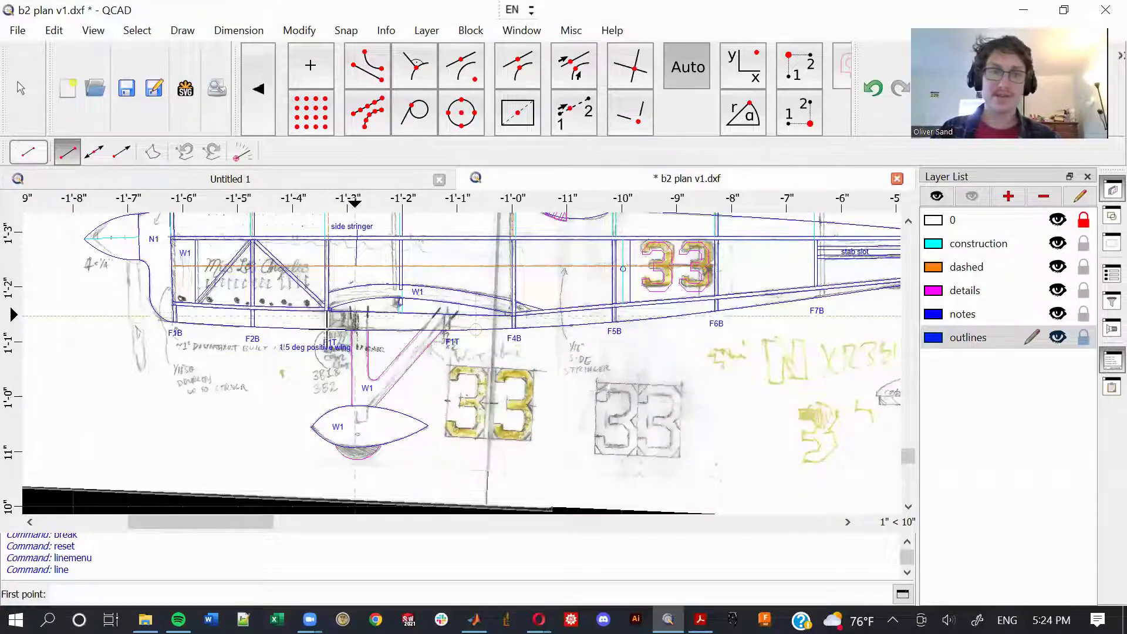
middle_click_drag(434, 323, 464, 453)
middle_click_drag(471, 381, 488, 511)
scroll(487, 510, "down", 2)
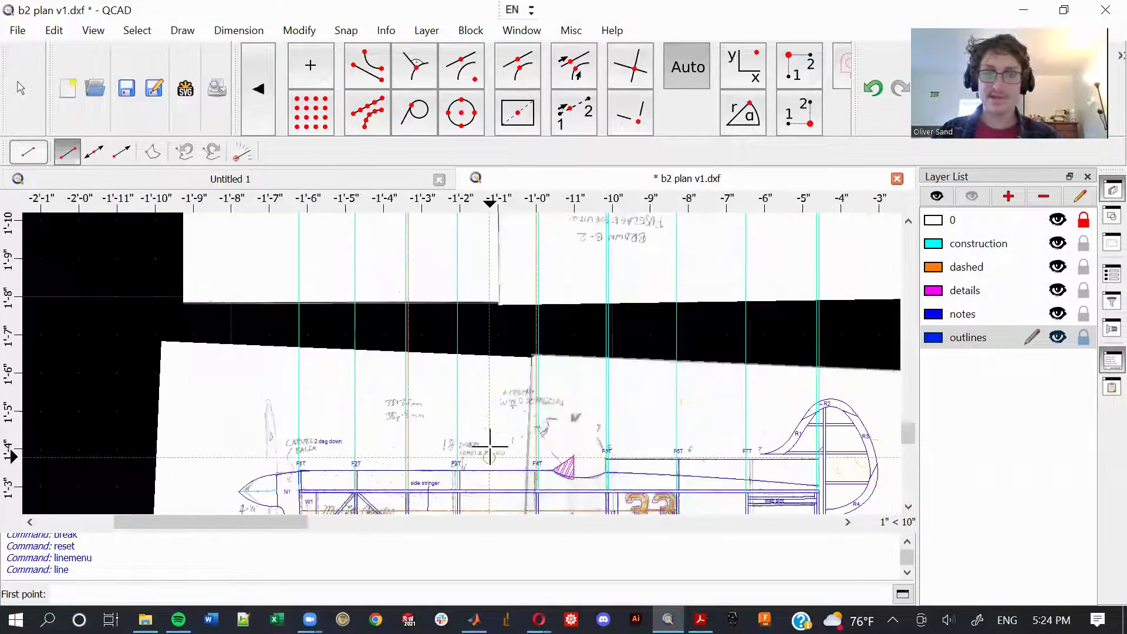
middle_click_drag(449, 229, 457, 292)
scroll(457, 292, "down", 2)
scroll(458, 292, "up", 1)
middle_click_drag(487, 339, 529, 382)
middle_click_drag(470, 449, 512, 305)
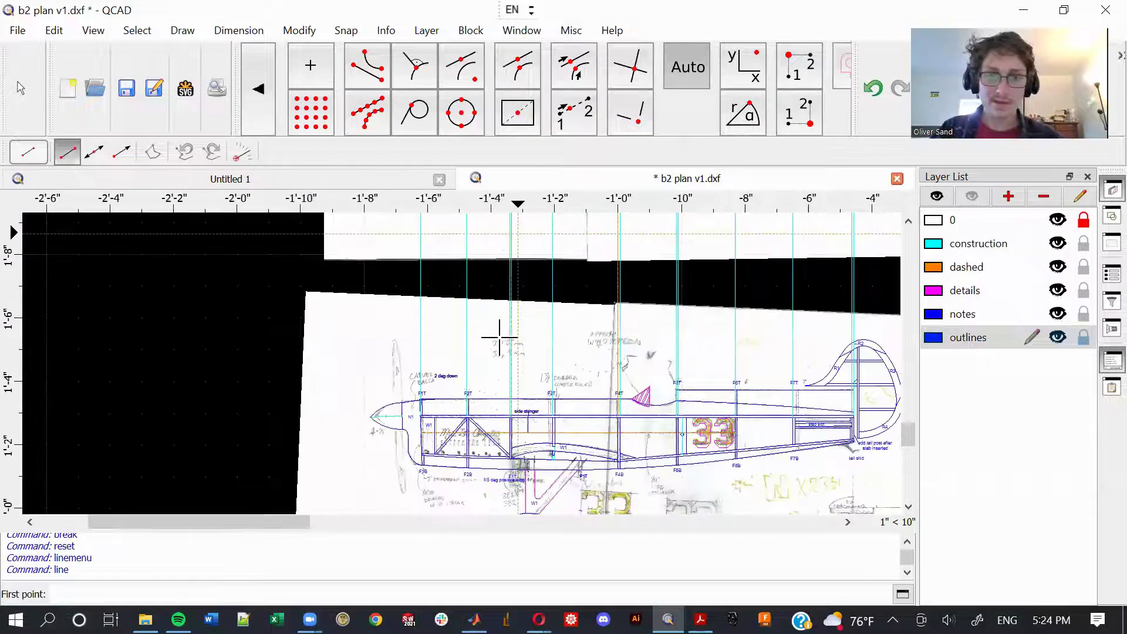
scroll(486, 396, "up", 6)
middle_click_drag(482, 396, 504, 360)
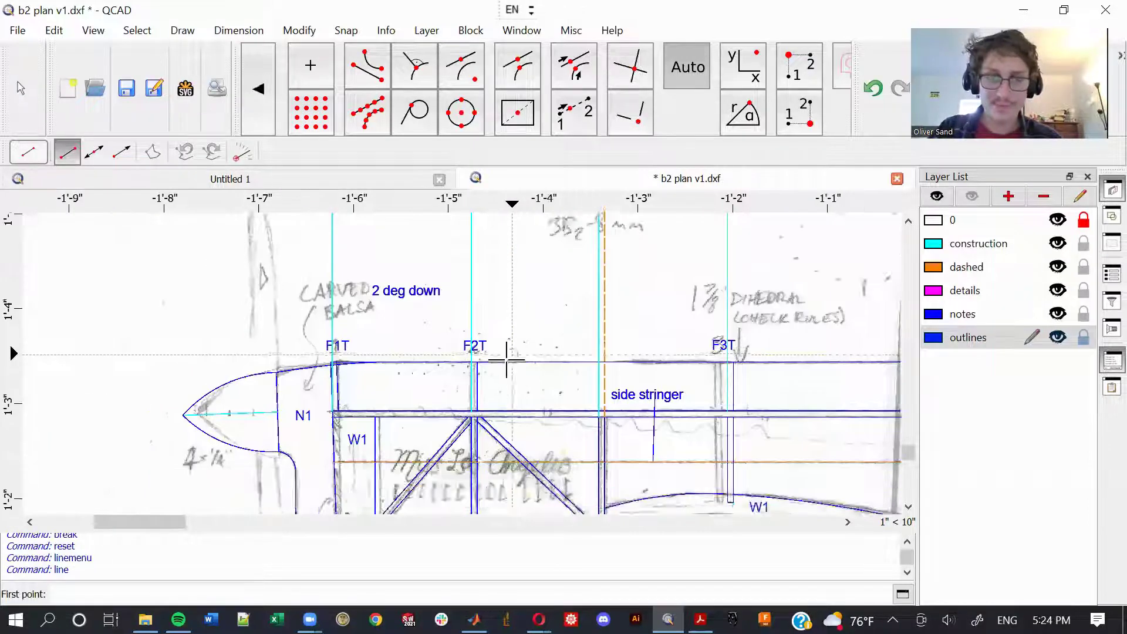
scroll(503, 359, "down", 1)
scroll(476, 281, "down", 3)
scroll(493, 292, "down", 1)
Step: Draw vertical lines from the upper fuselage side to the centreline on the three foremost former construction lines
mouse_move(446, 226)
middle_mouse_down()
mouse_move(494, 428)
mouse_move(461, 490)
middle_mouse_up()
scroll(462, 340, "up", 1)
scroll(462, 339, "up", 4)
scroll(460, 322, "up", 4)
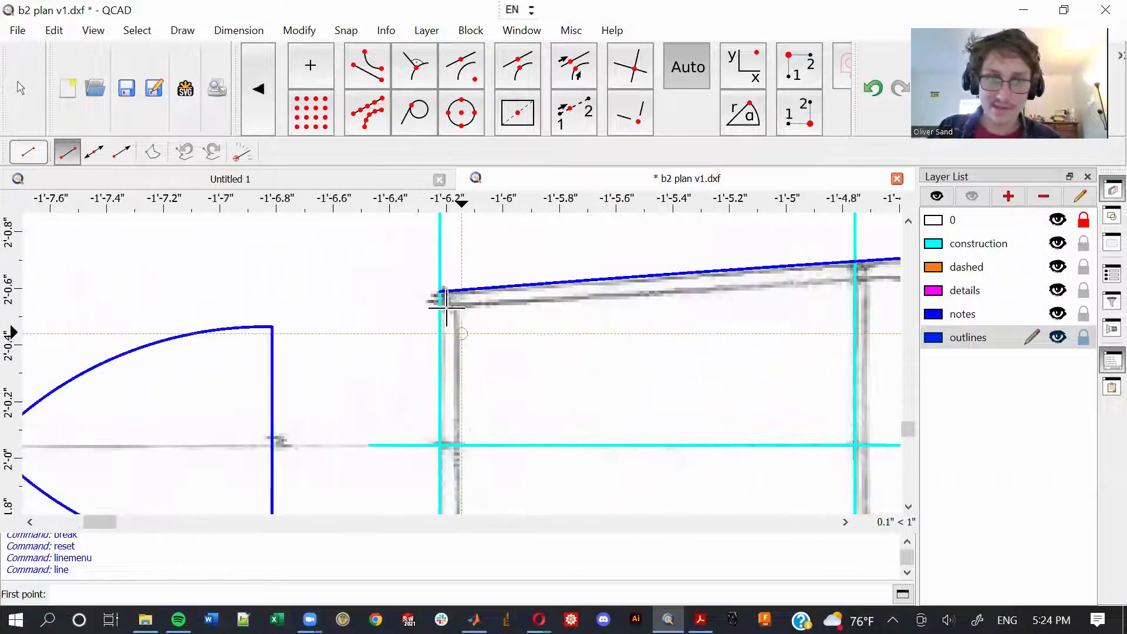
left_click(446, 443)
scroll(540, 391, "down", 4)
middle_click_drag(699, 395, 434, 393)
scroll(438, 392, "down", 1)
right_click(453, 340)
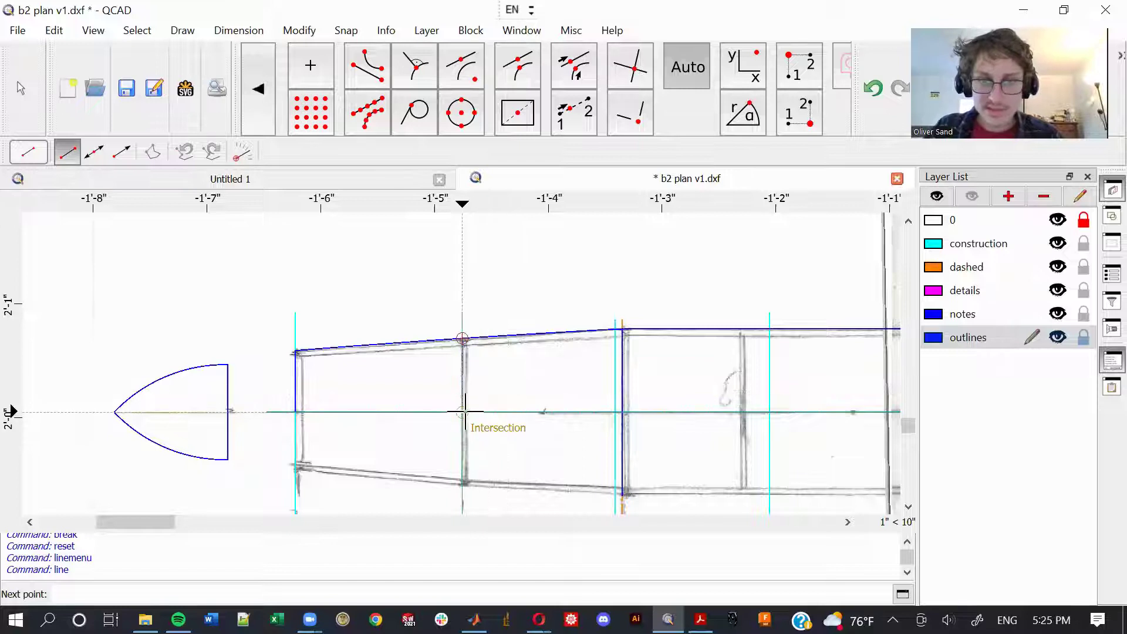
left_click(616, 411)
right_click(693, 421)
Step: Draw a vertical line from the upper side to the centreline on the construction line just behind the straight side's rear end
middle_click_drag(639, 397, 478, 382)
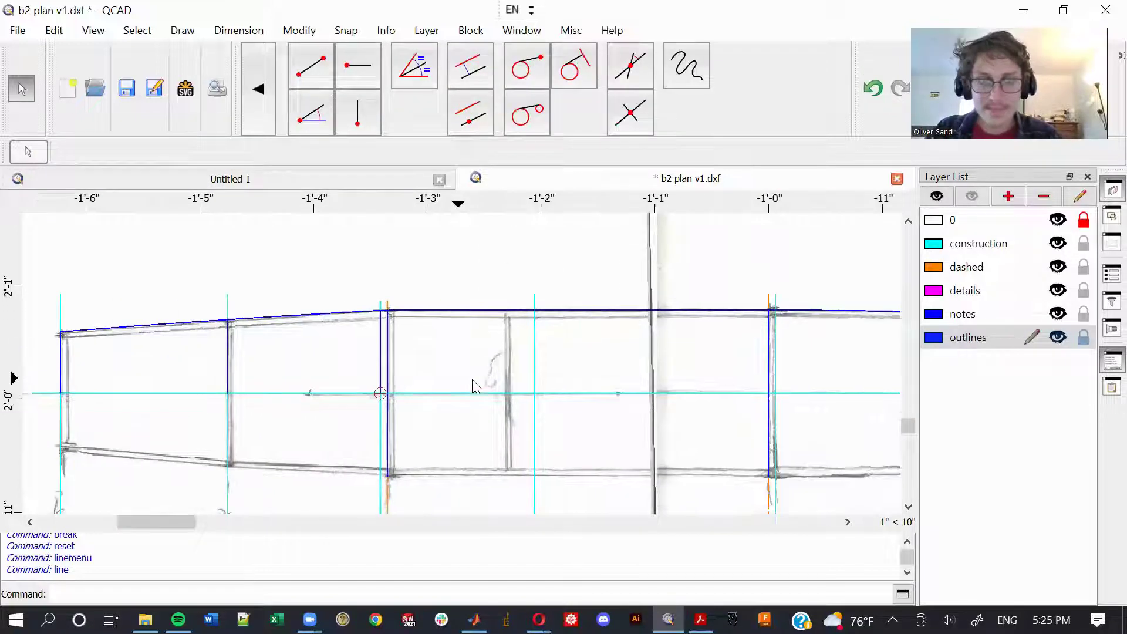
scroll(473, 412, "down", 1)
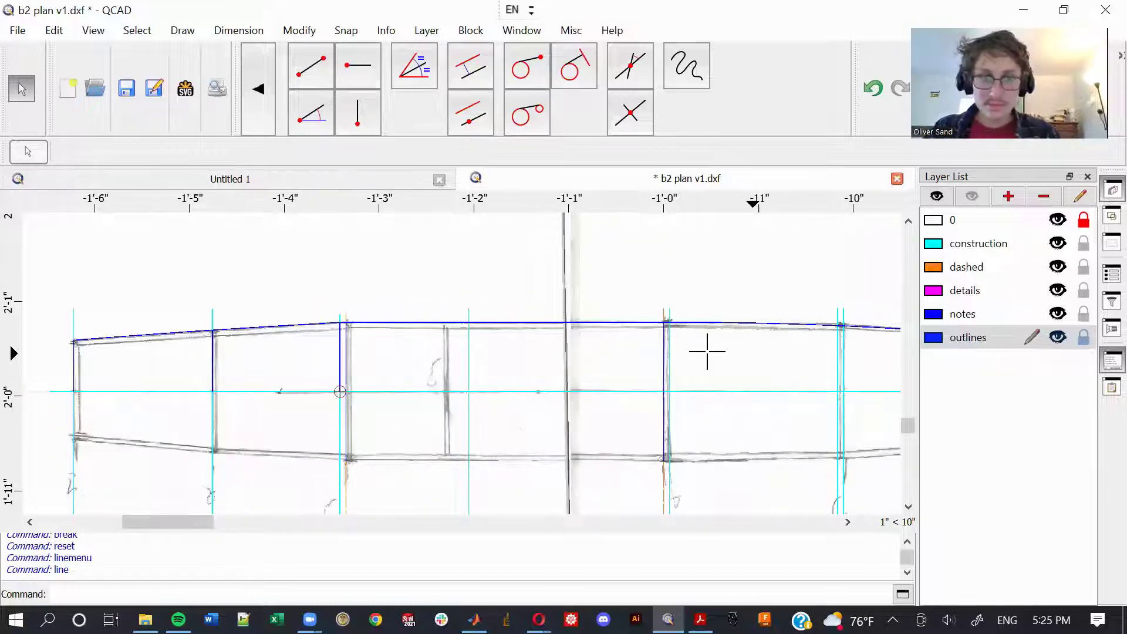
key("Return")
scroll(661, 359, "up", 2)
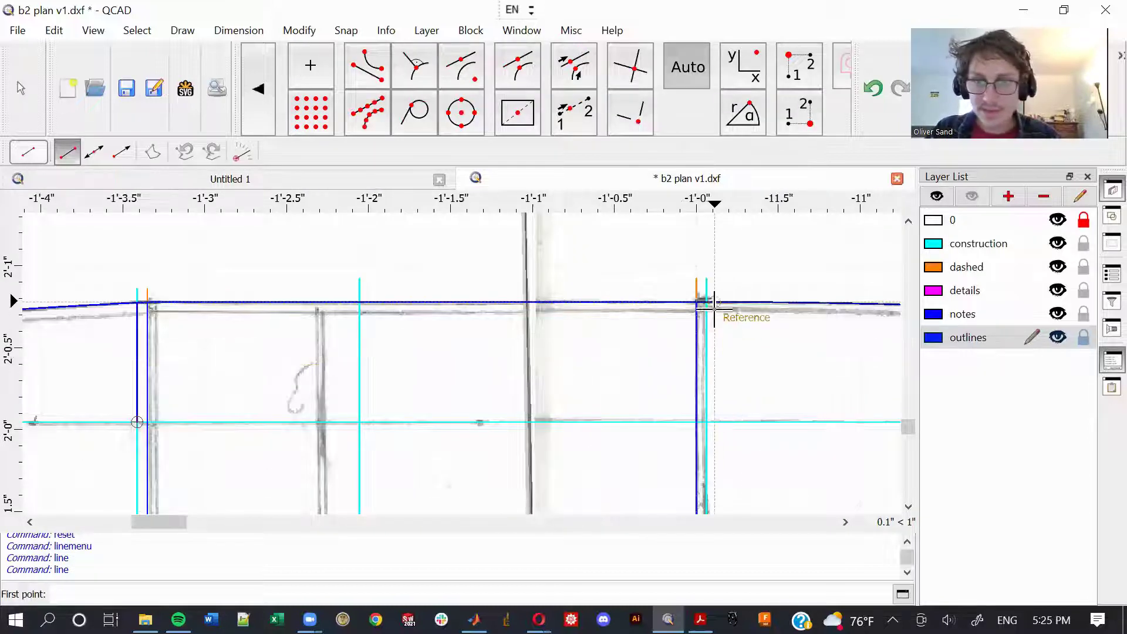
scroll(706, 422, "down", 5)
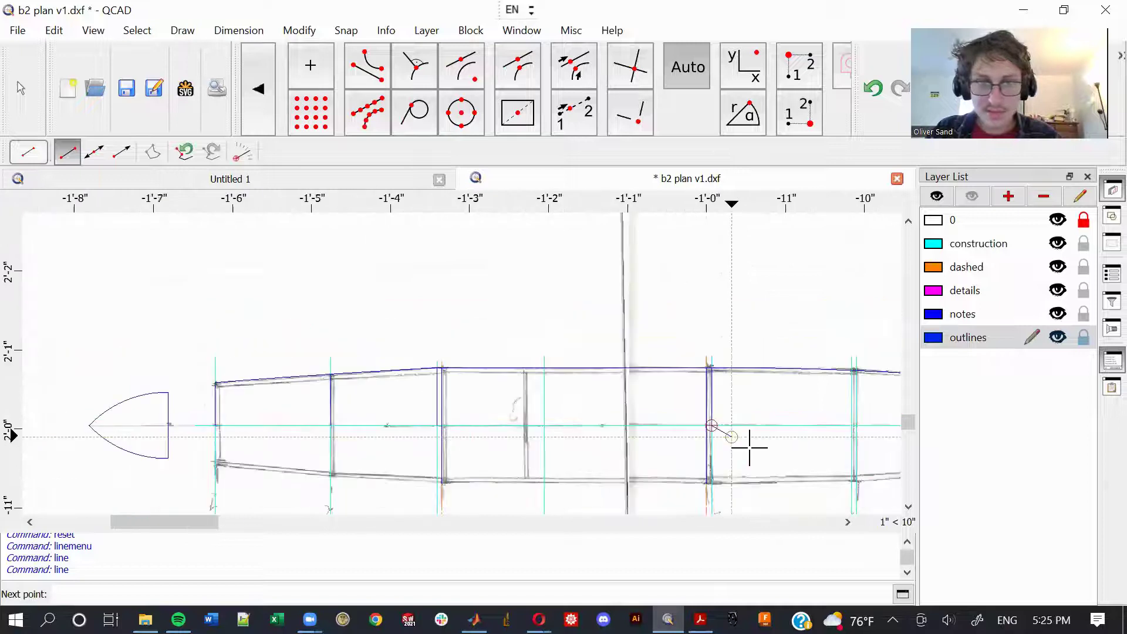
Step: Check former F3T in the side view against its construction line in the top view, ending the current line chain
middle_click_drag(608, 347, 601, 283)
scroll(611, 410, "up", 2)
scroll(614, 435, "up", 2)
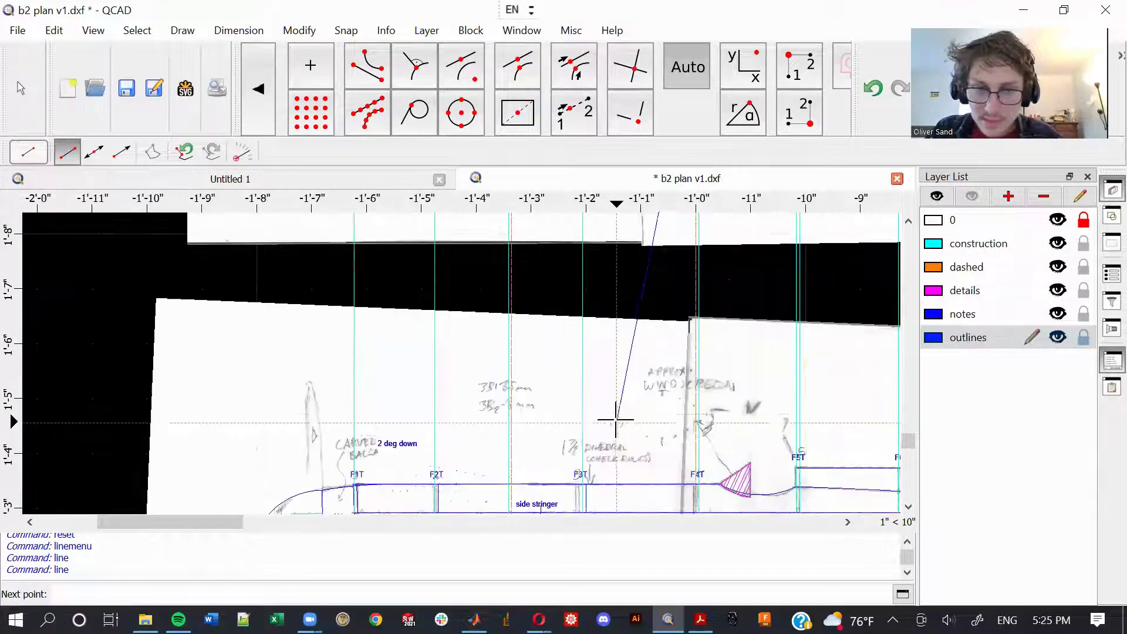
mouse_move(614, 383)
middle_mouse_down()
mouse_move(619, 327)
mouse_move(624, 495)
middle_mouse_up()
middle_click_drag(616, 337, 622, 491)
middle_click_drag(600, 293, 612, 444)
key("Escape")
scroll(606, 354, "up", 8)
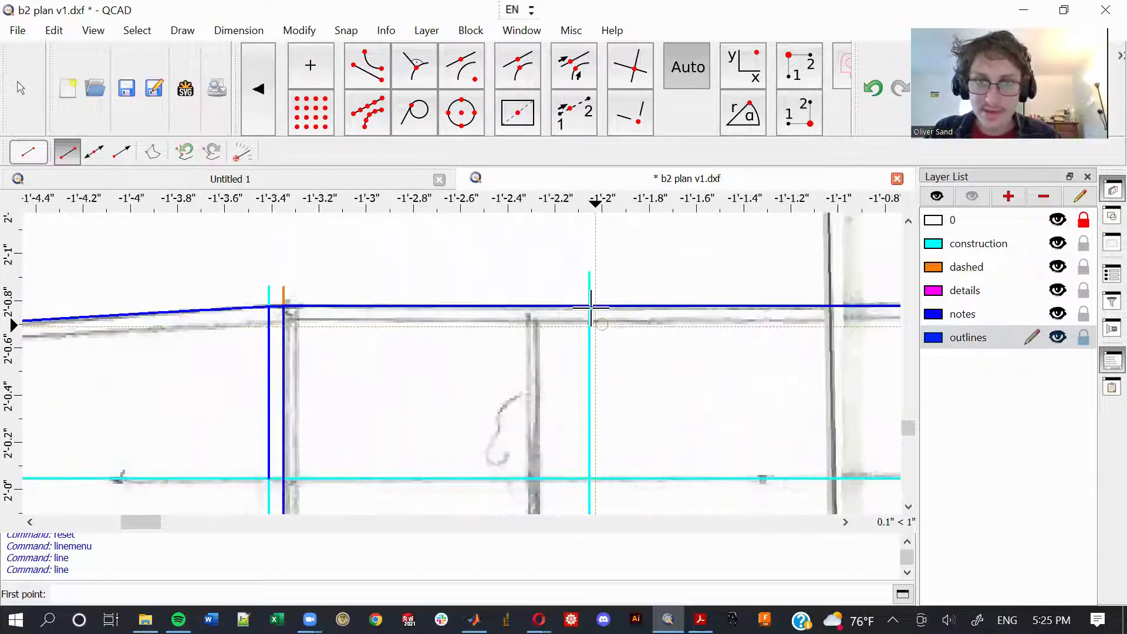
Step: Draw a vertical line from the upper side to the centreline on former F3T's construction line, checking its position against the side view
scroll(599, 410, "down", 10)
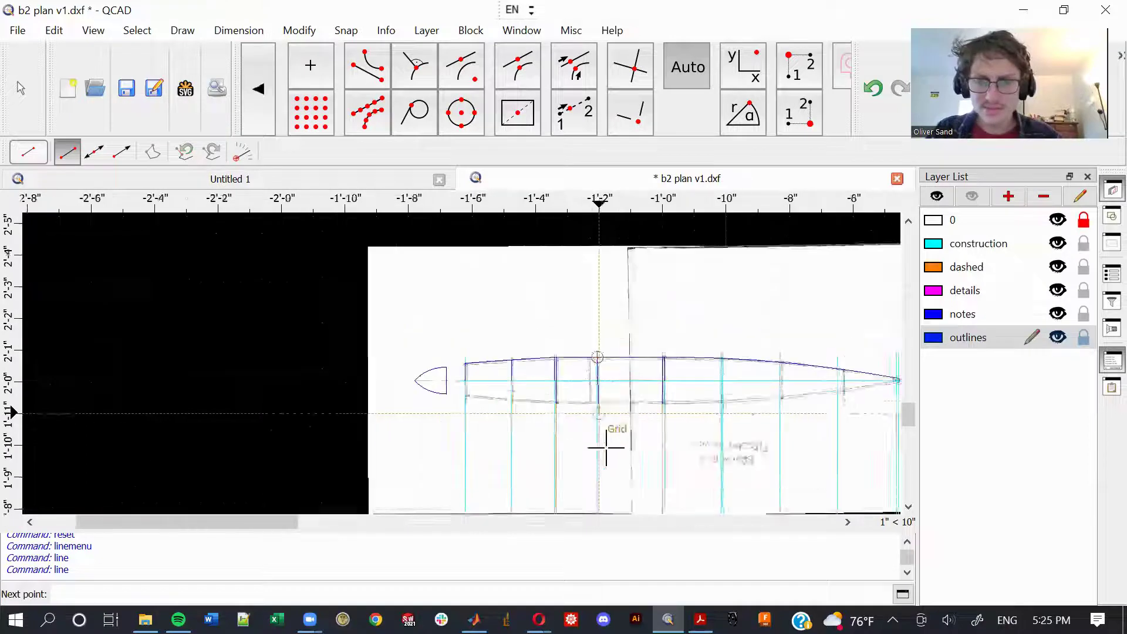
middle_click_drag(607, 443, 611, 300)
scroll(604, 373, "up", 5)
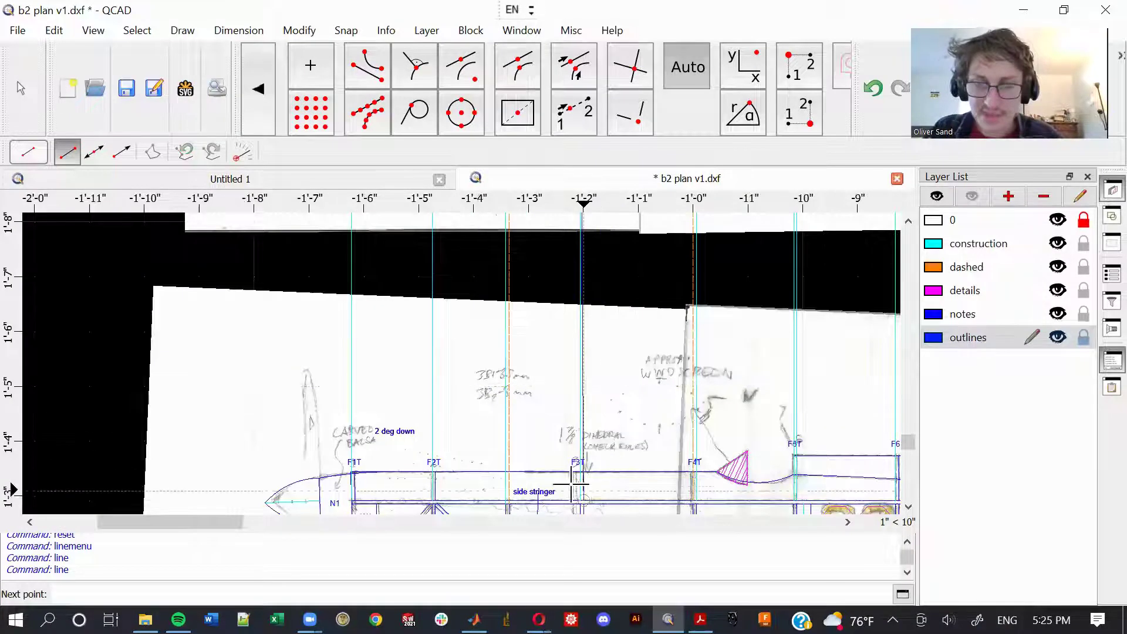
middle_click_drag(624, 427, 604, 276)
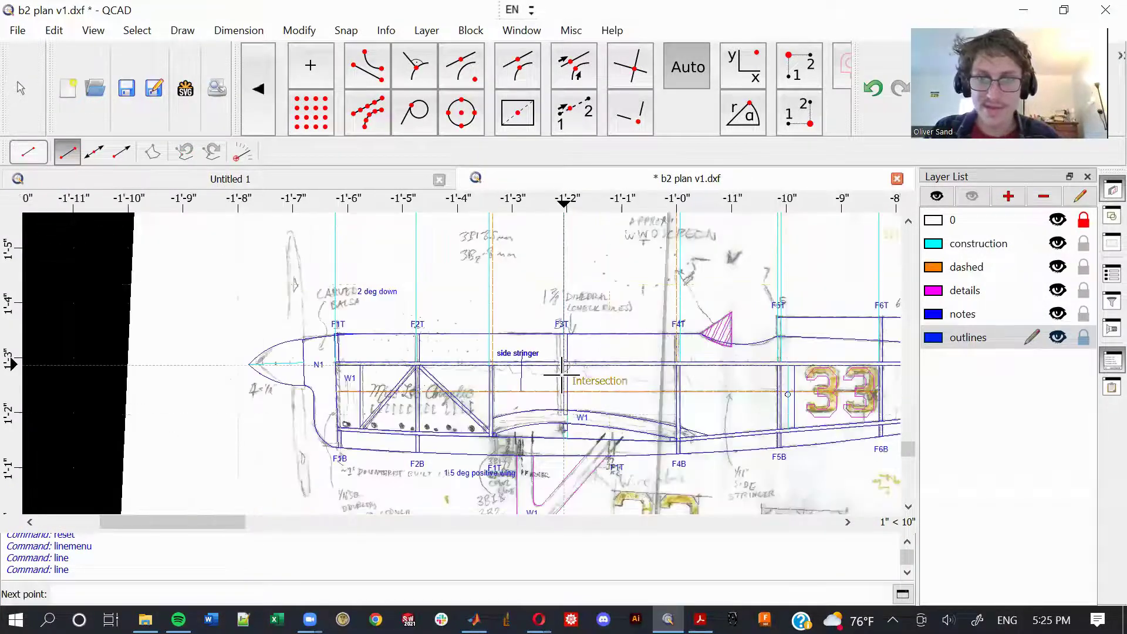
scroll(569, 420, "down", 3)
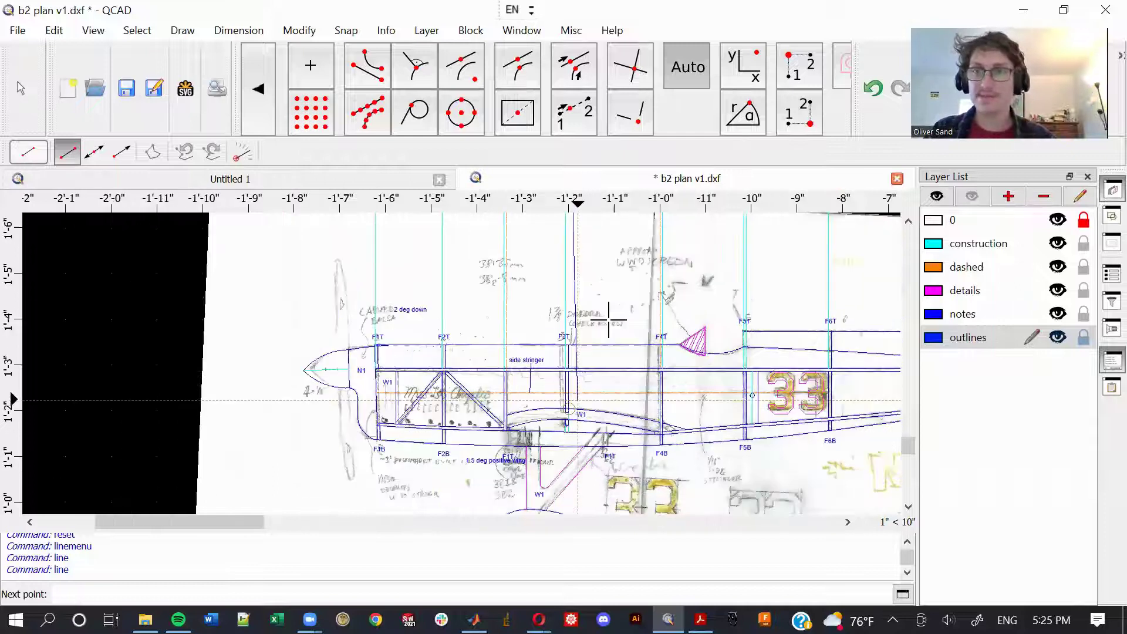
middle_click_drag(615, 305, 592, 423)
scroll(592, 241, "down", 1)
middle_click_drag(592, 240, 552, 418)
middle_click_drag(560, 276, 538, 378)
scroll(539, 376, "up", 10)
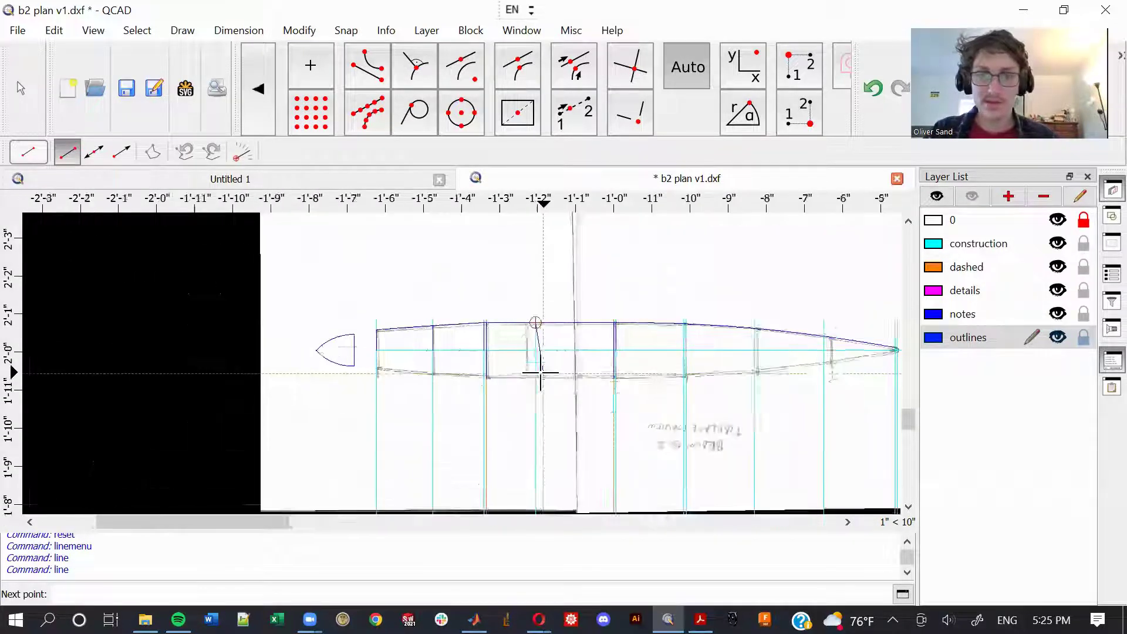
left_click(526, 307)
key("Escape")
scroll(605, 334, "down", 10)
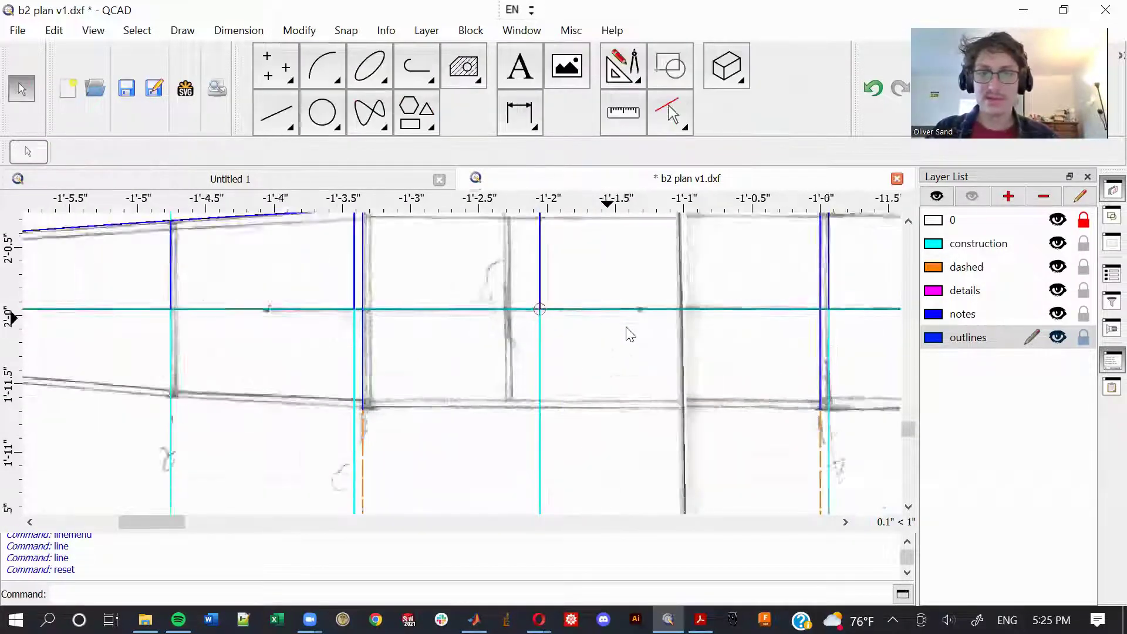
Step: Draw vertical lines from the upper side to the centreline on the F4T construction line and both F5T construction lines
left_click(276, 113)
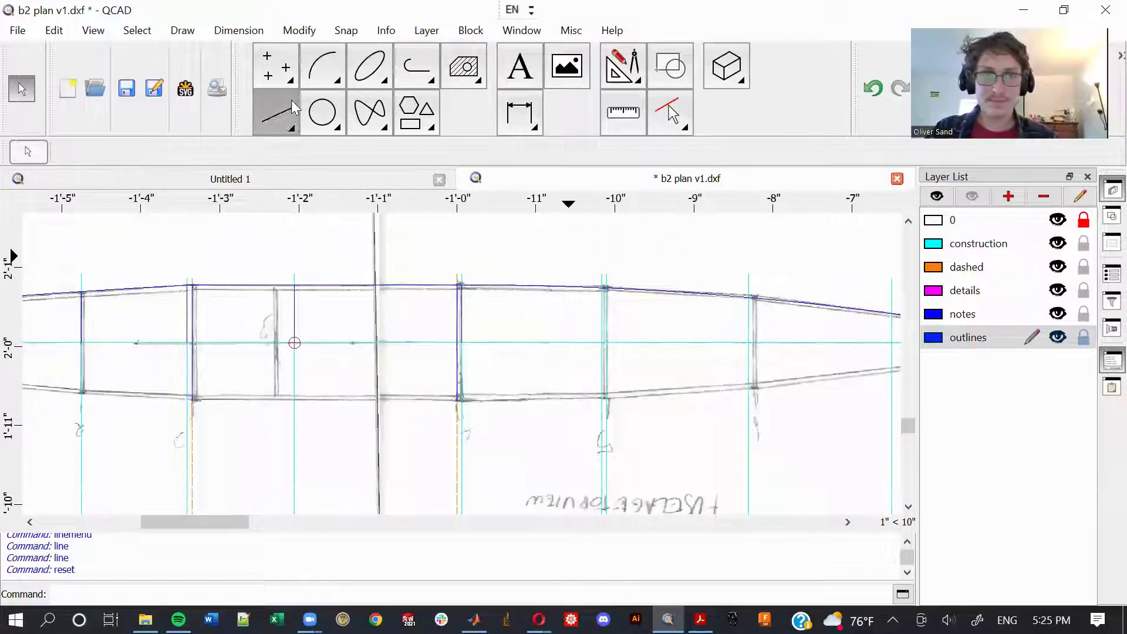
scroll(574, 315, "up", 8)
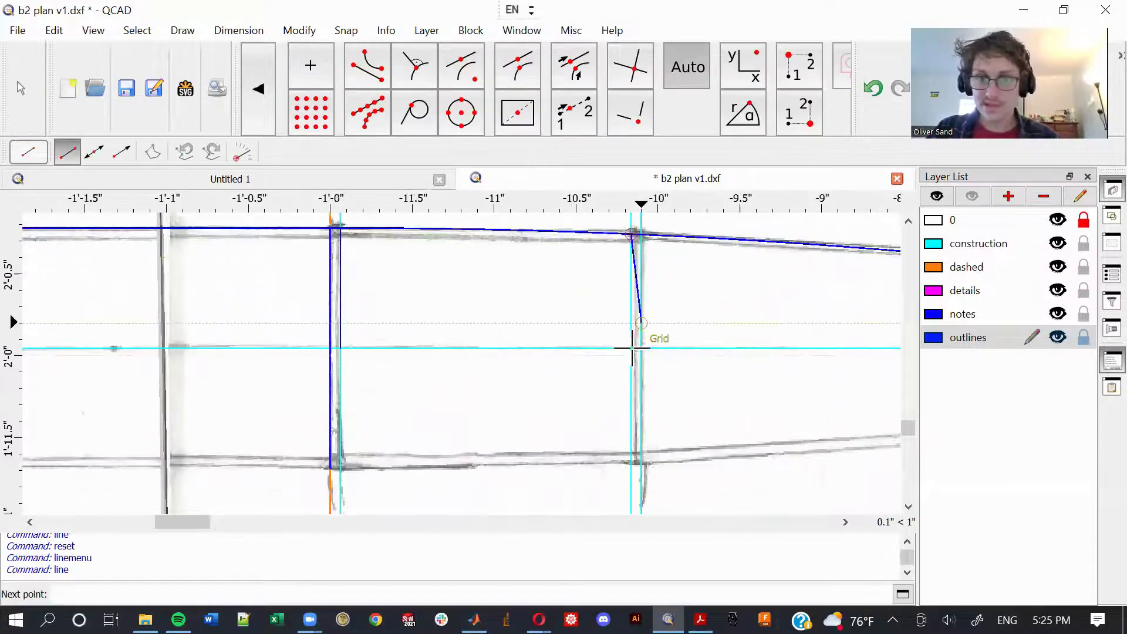
left_click(640, 234)
left_click(656, 347)
right_click(757, 338)
Step: Draw a vertical line from the upper side to the centreline on the F6T construction line
middle_click_drag(757, 338, 289, 356)
left_click(469, 272)
left_click(468, 365)
key("Escape")
key("Escape")
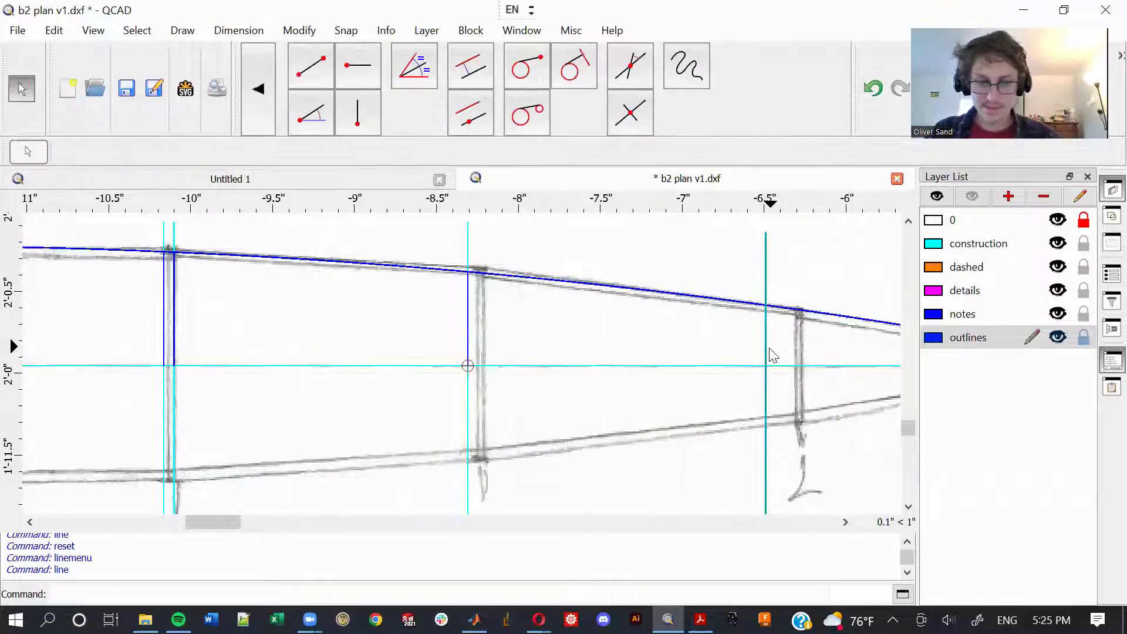
Step: Draw a vertical line from the upper side to the centreline on the construction line nearest the tail tip
key("l")
key("i")
left_click(766, 306)
left_click(766, 367)
key("Escape")
key("Escape")
key("Escape")
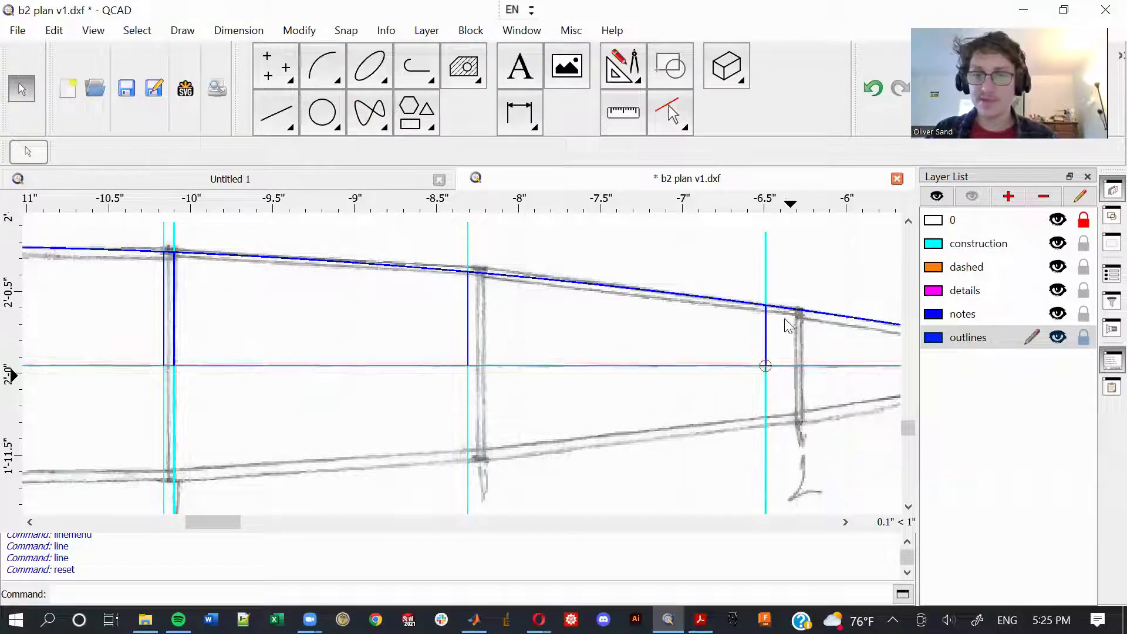
Step: Hide the construction layer and offset the two rearmost former lines 0.0625 toward the tail
key("o")
key("f")
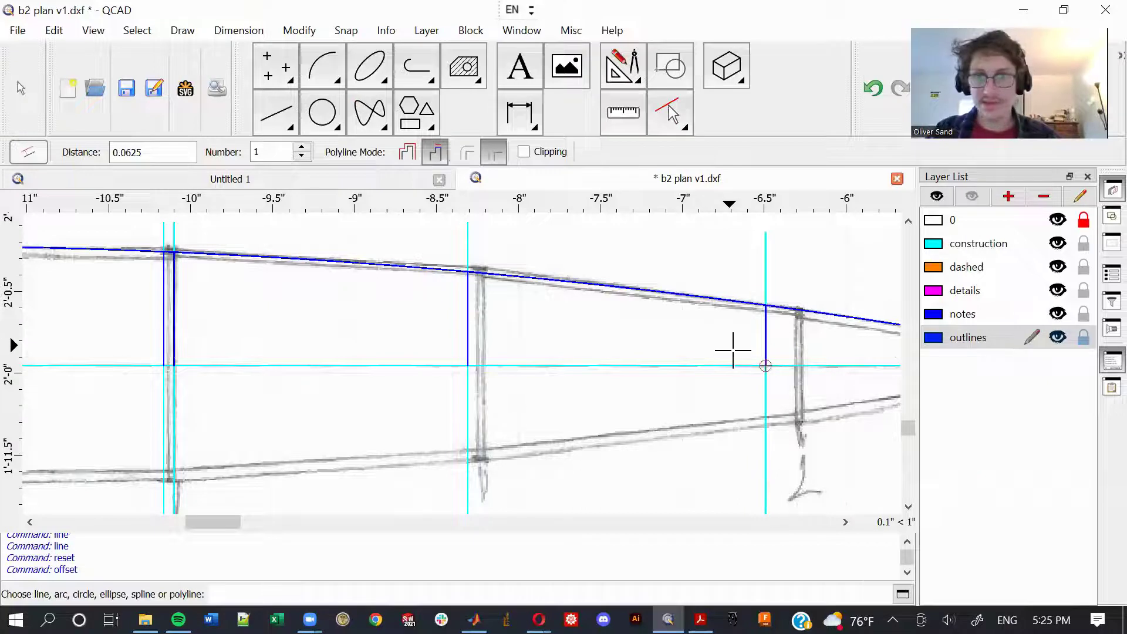
left_click(563, 280)
left_click(1057, 243)
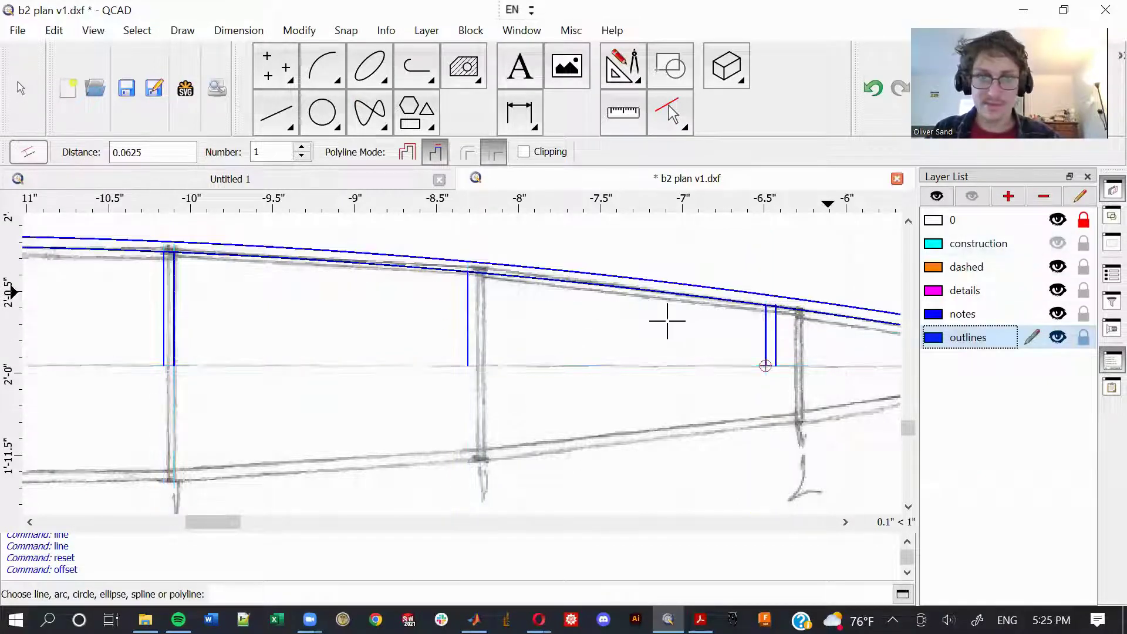
key("ctrl+z")
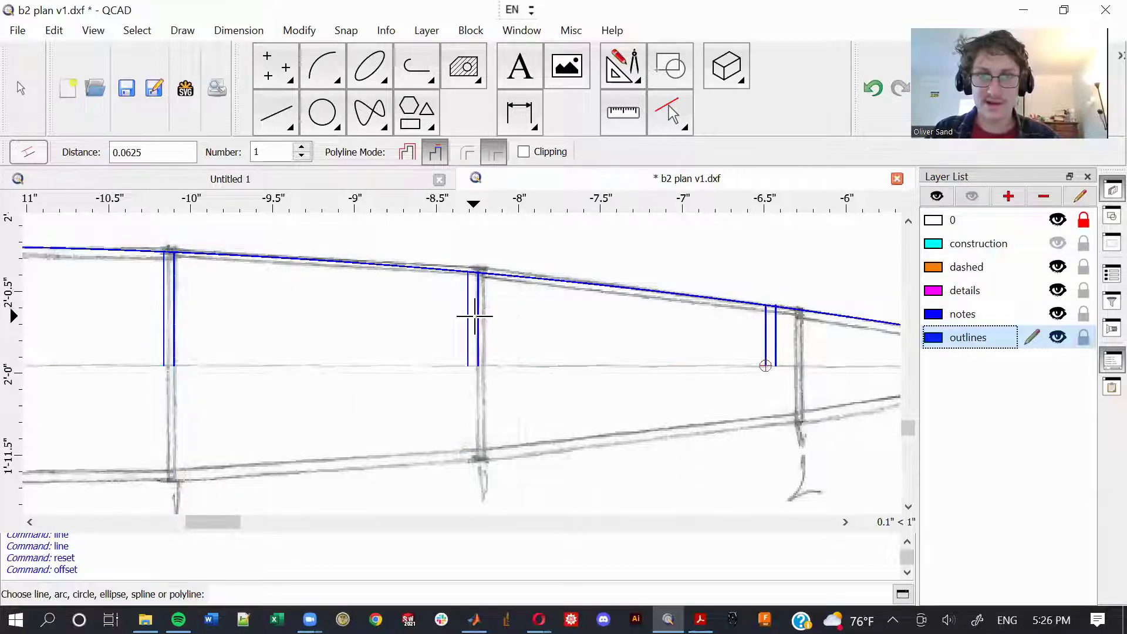
Step: Offset the F3T, F2T and F1T former lines 0.0625 toward the tail
middle_click_drag(370, 328, 708, 330)
middle_click_drag(343, 314, 667, 342)
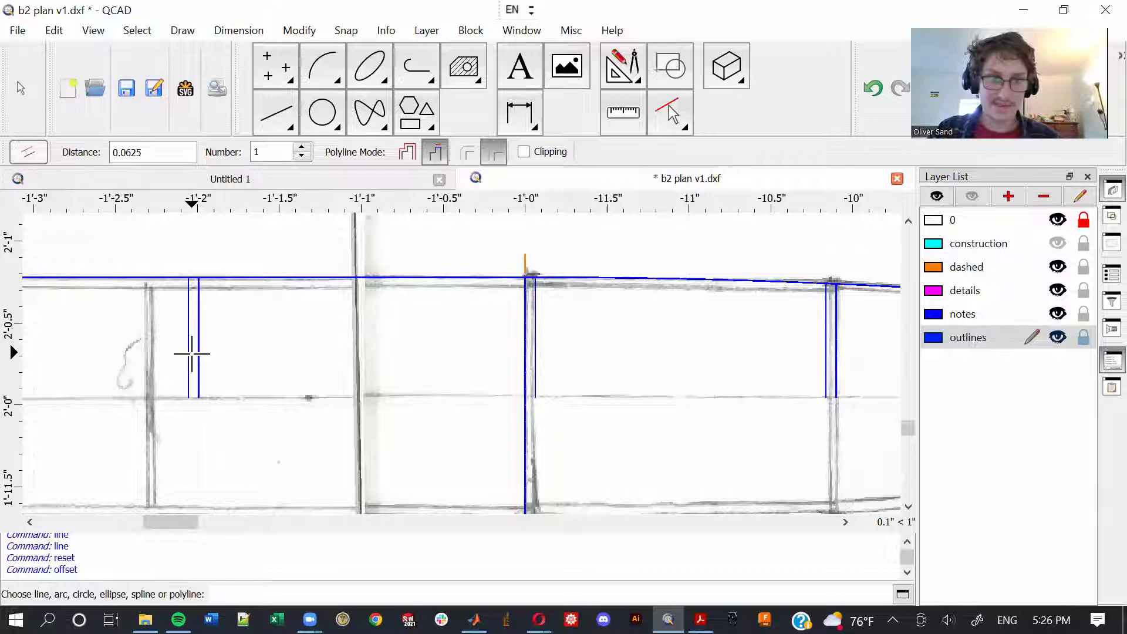
middle_click_drag(279, 356, 722, 352)
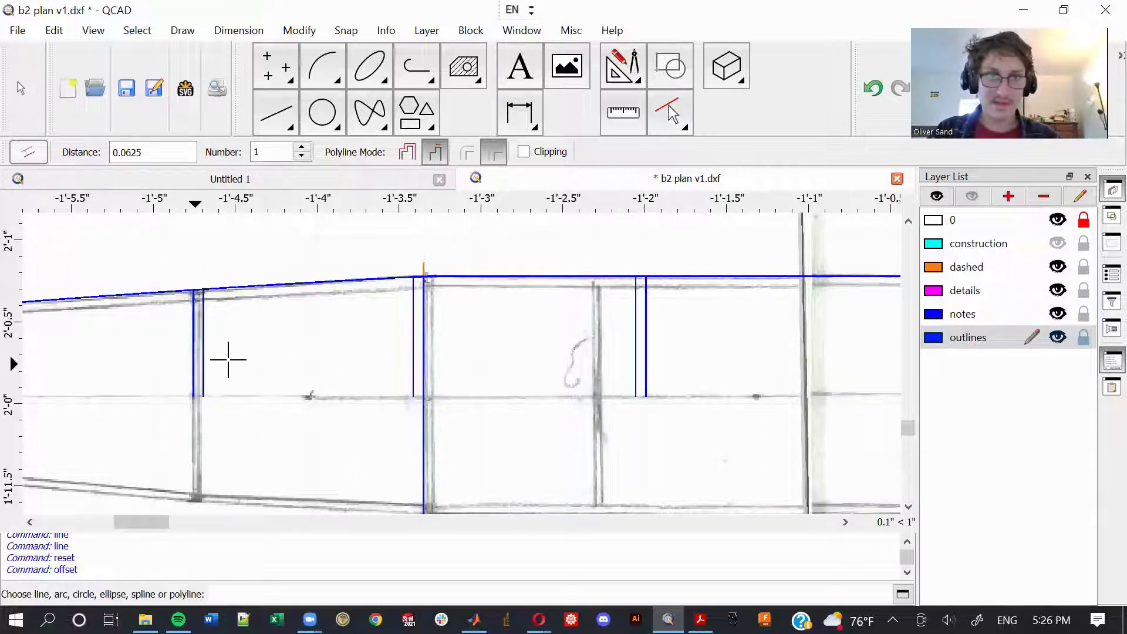
middle_click_drag(323, 357, 622, 357)
scroll(334, 363, "down", 1)
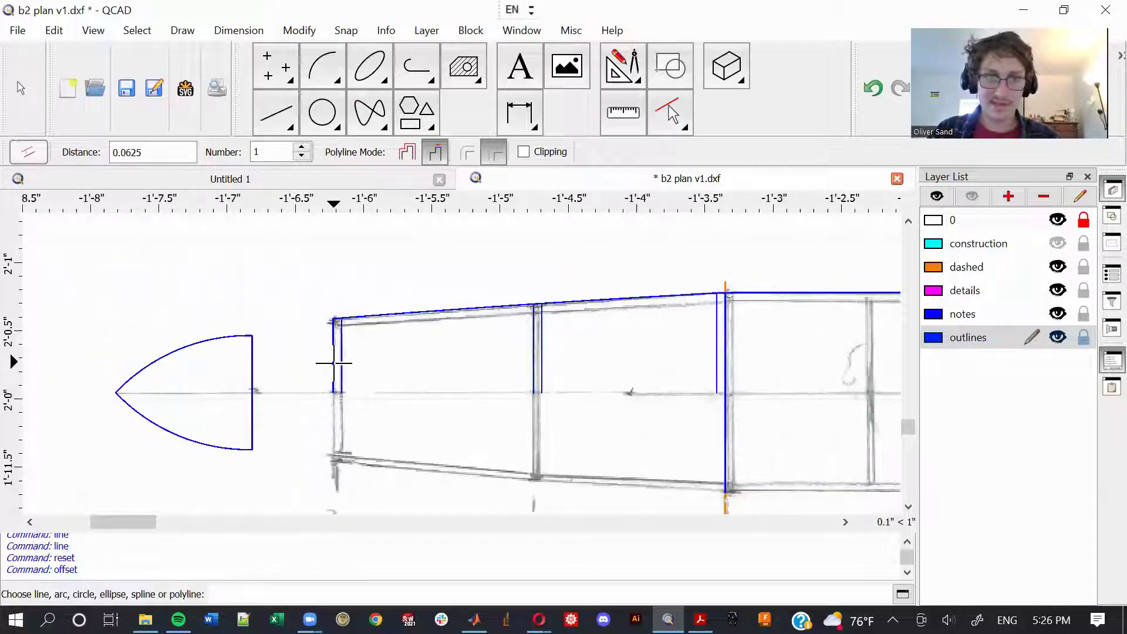
scroll(406, 355, "down", 1)
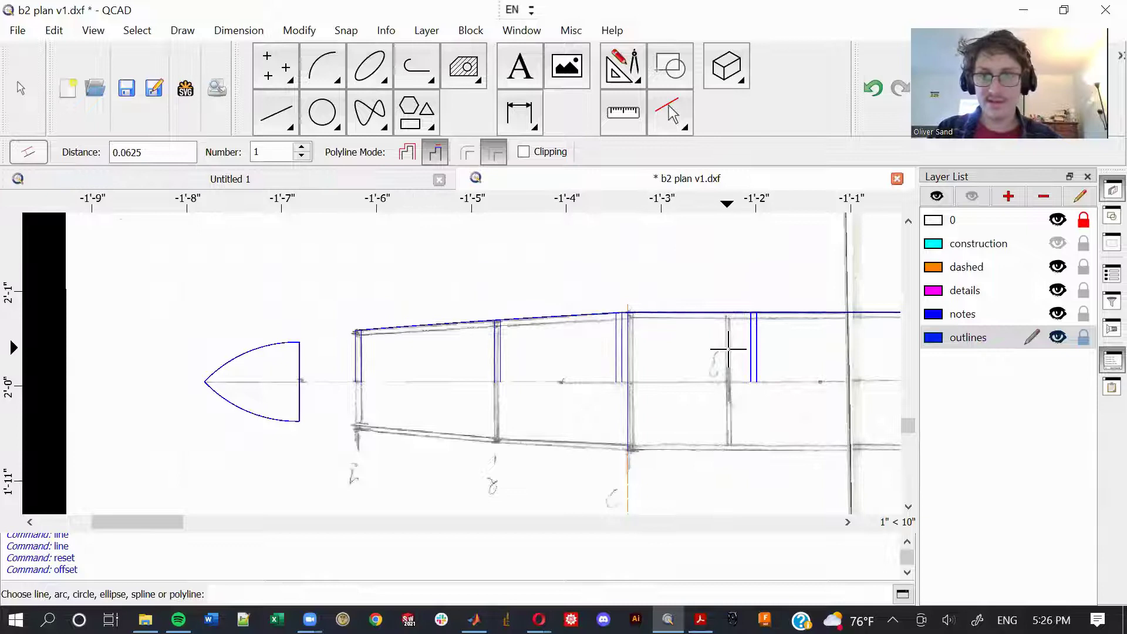
Step: Offset the curved rear section of the upper fuselage side inward by 0.0625
middle_click_drag(728, 349, 445, 319)
scroll(446, 320, "down", 4)
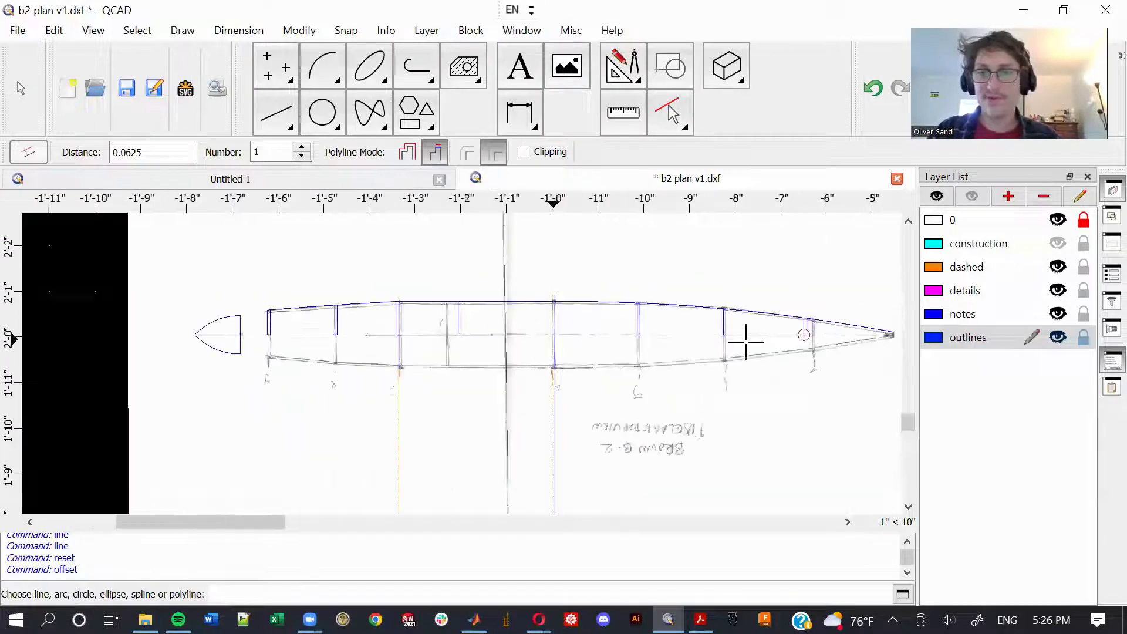
left_click(407, 153)
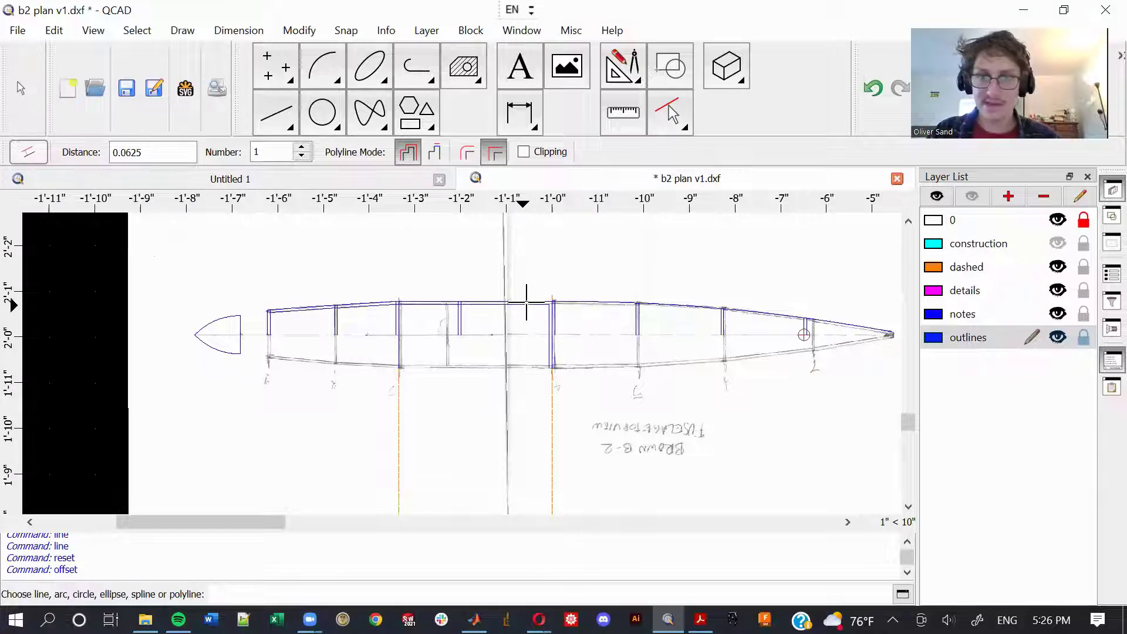
scroll(525, 302, "up", 3)
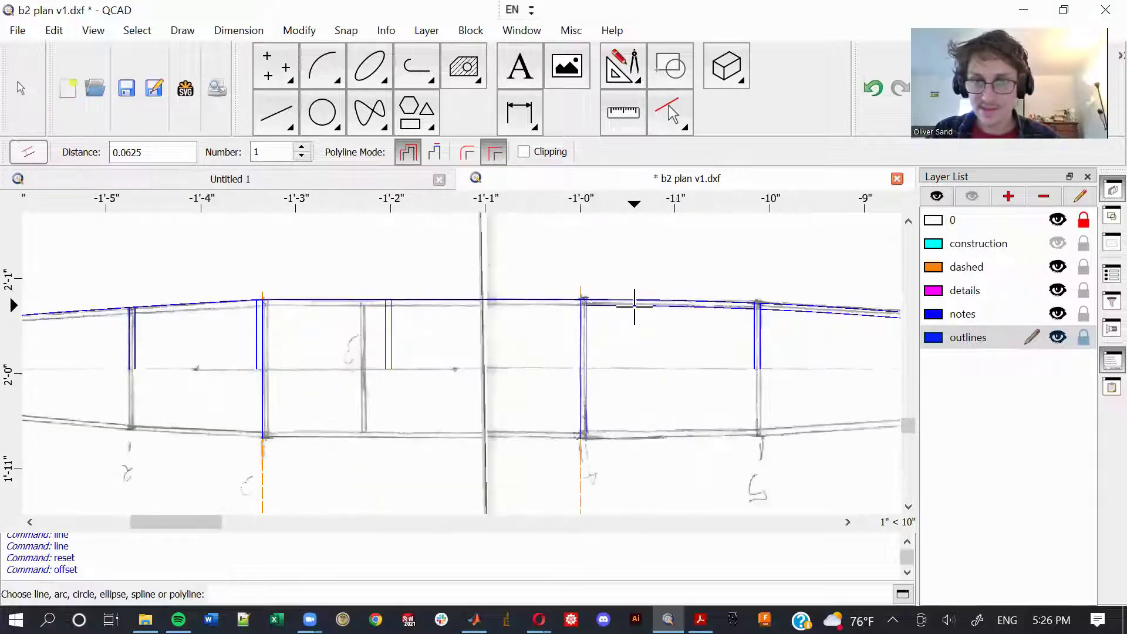
scroll(656, 329, "down", 4)
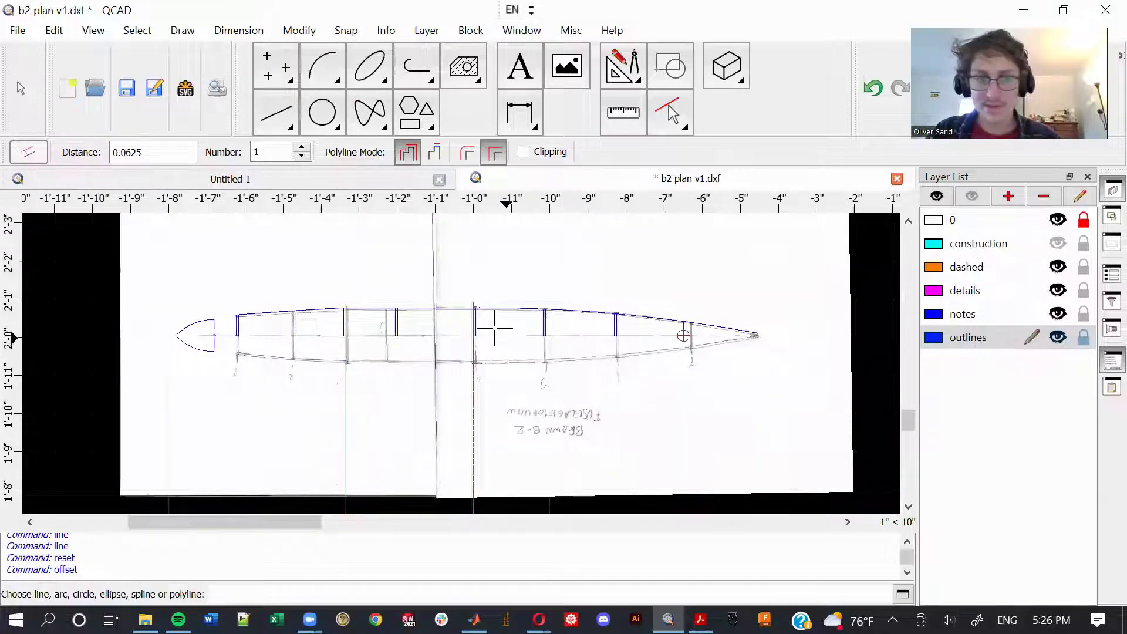
left_click(435, 154)
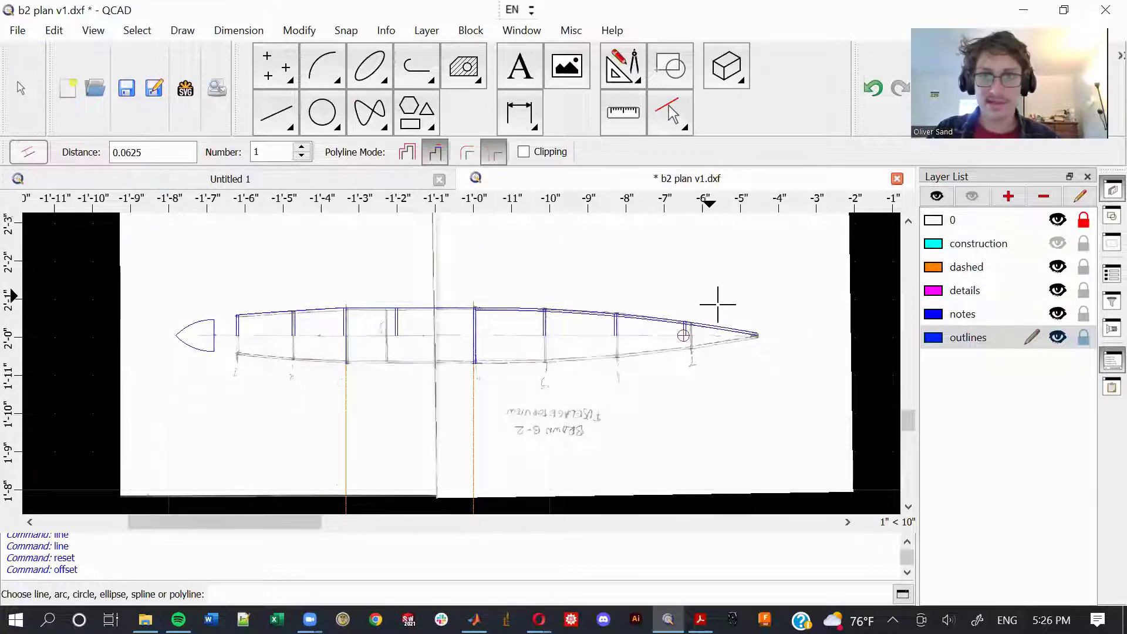
scroll(717, 307, "up", 3)
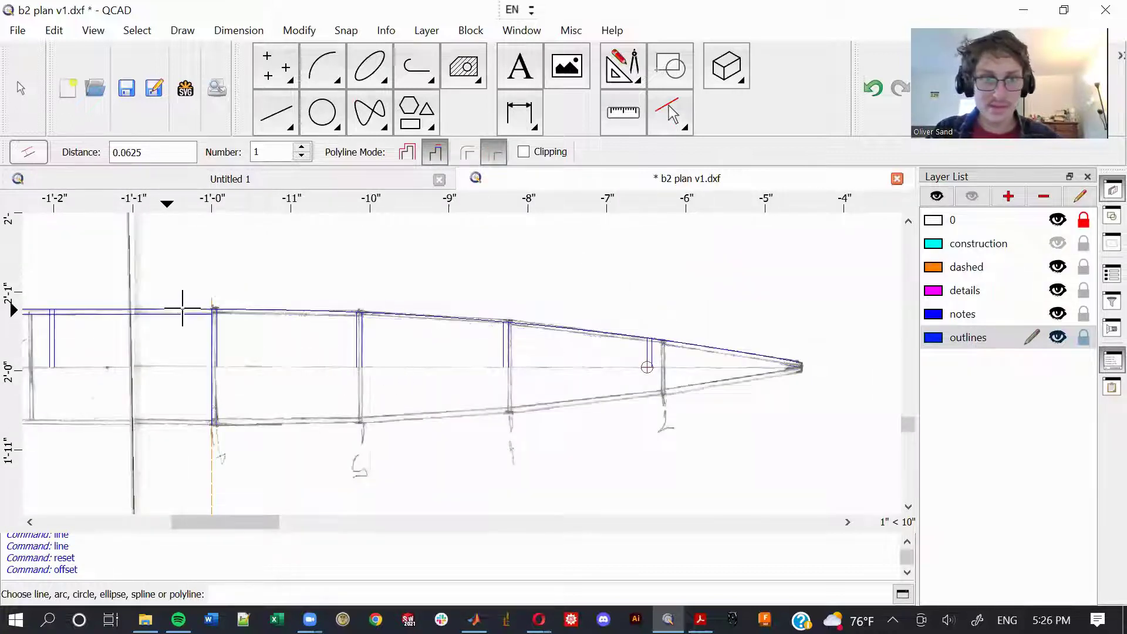
Step: Offset the upper side's straight middle and tapered front sections inward by 0.0625, and check the joint between the two inner lines
mouse_move(270, 385)
middle_mouse_down()
mouse_move(440, 415)
mouse_move(606, 425)
middle_mouse_up()
scroll(608, 425, "down", 1)
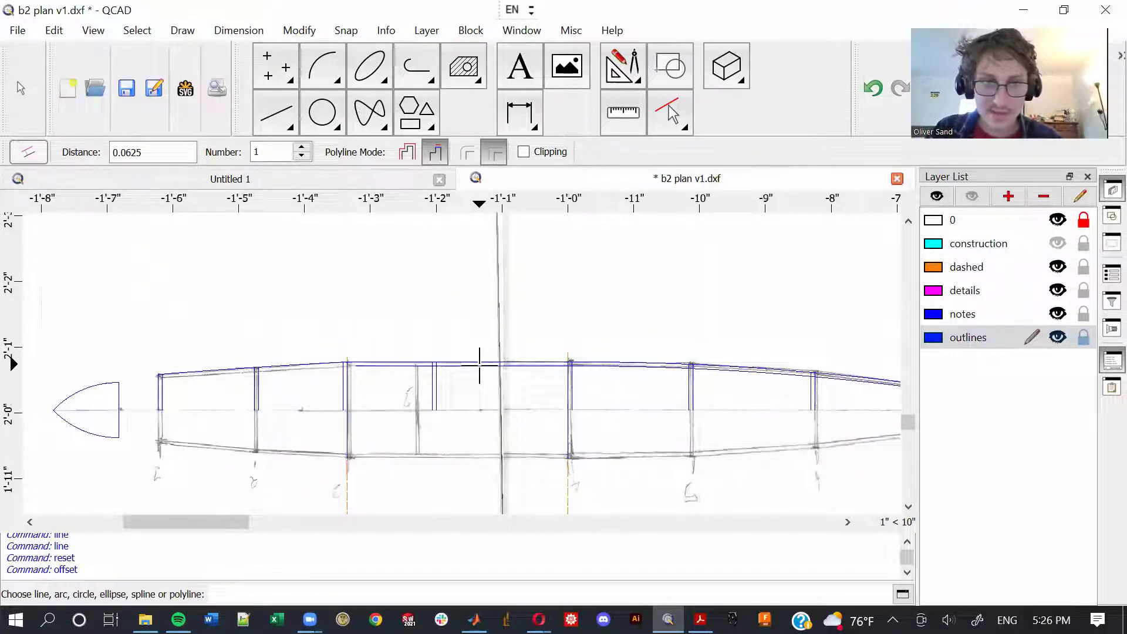
scroll(311, 370, "up", 3)
scroll(352, 349, "up", 6)
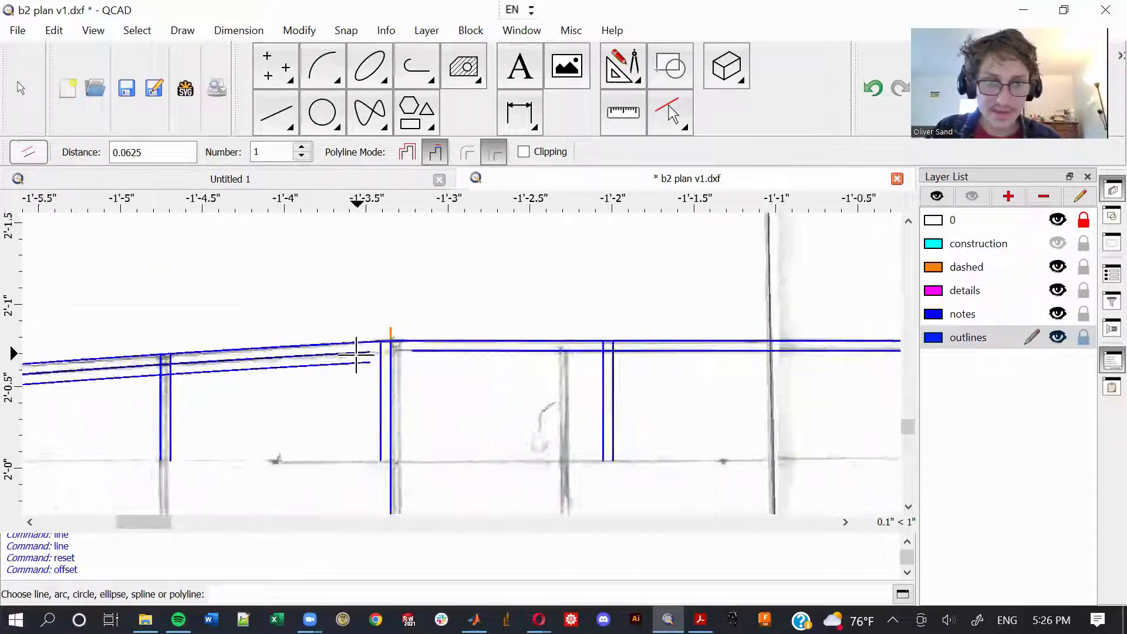
scroll(376, 358, "down", 2)
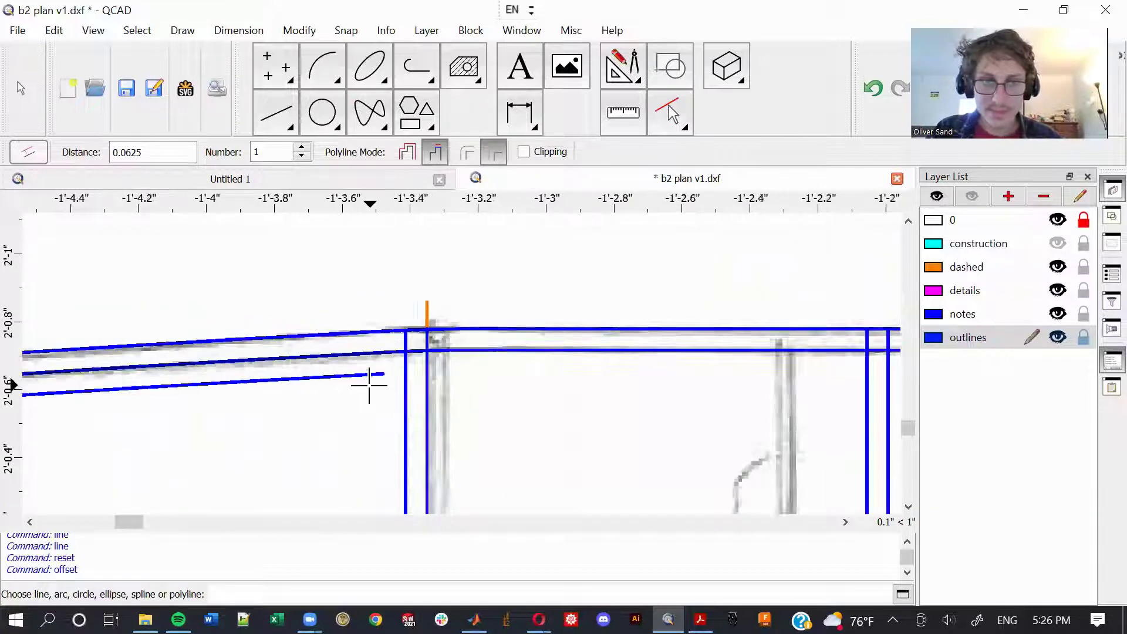
scroll(462, 360, "up", 3)
right_click(424, 369)
left_click(421, 364)
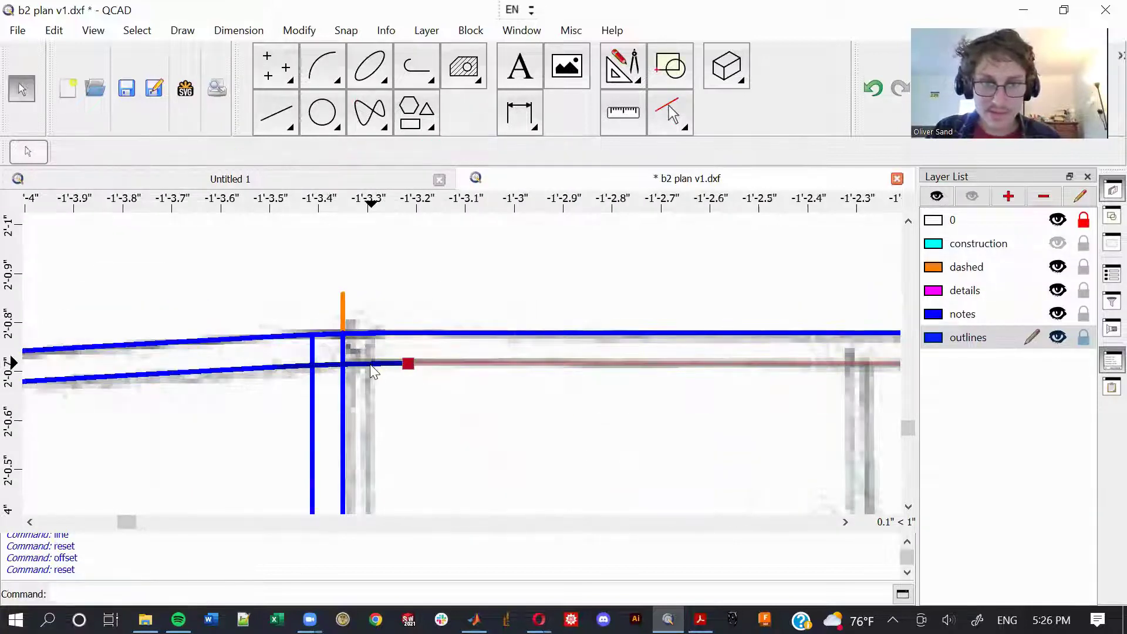
scroll(416, 383, "down", 1)
left_click(371, 417)
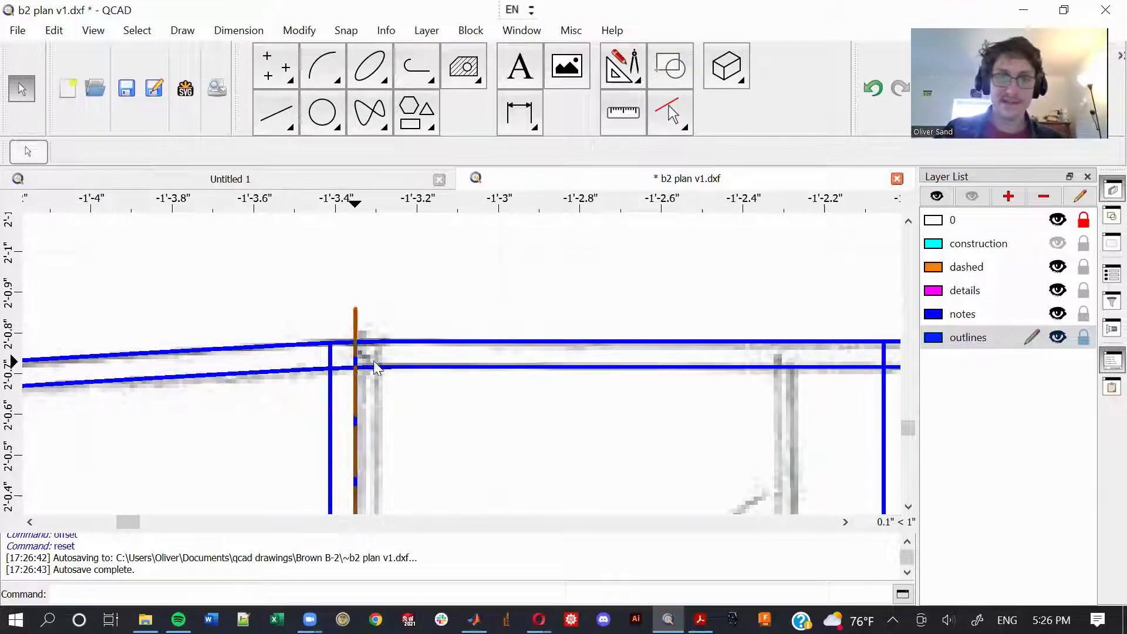
Step: Break out the front former line's segment between the outer and inner side lines at the straight side's front end, removing the segment
key("b")
key("s")
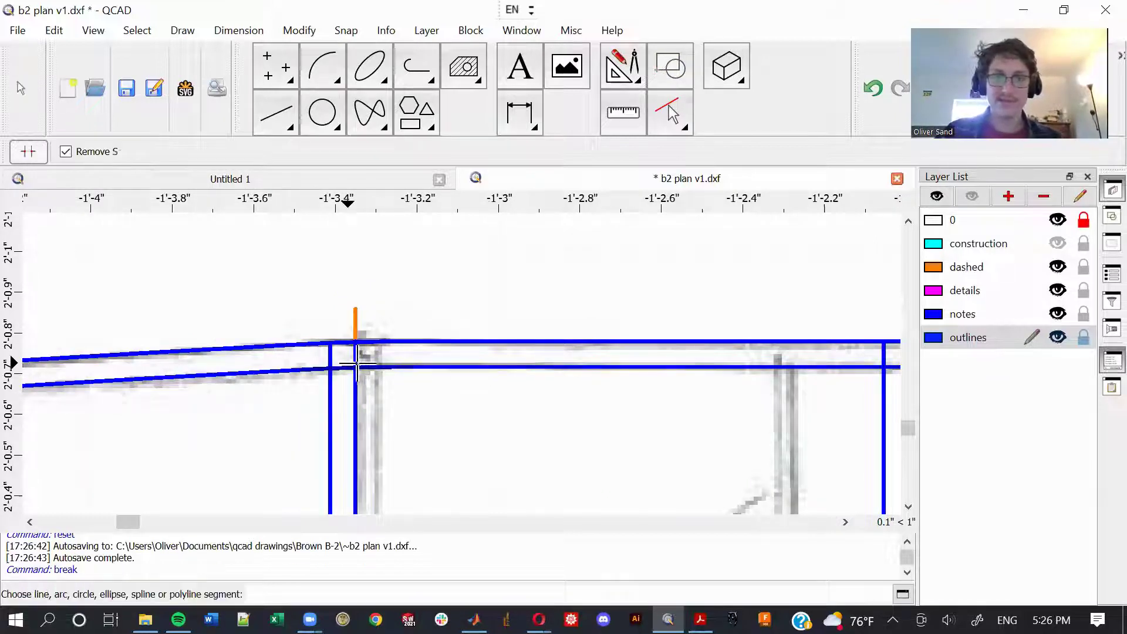
left_click(355, 356)
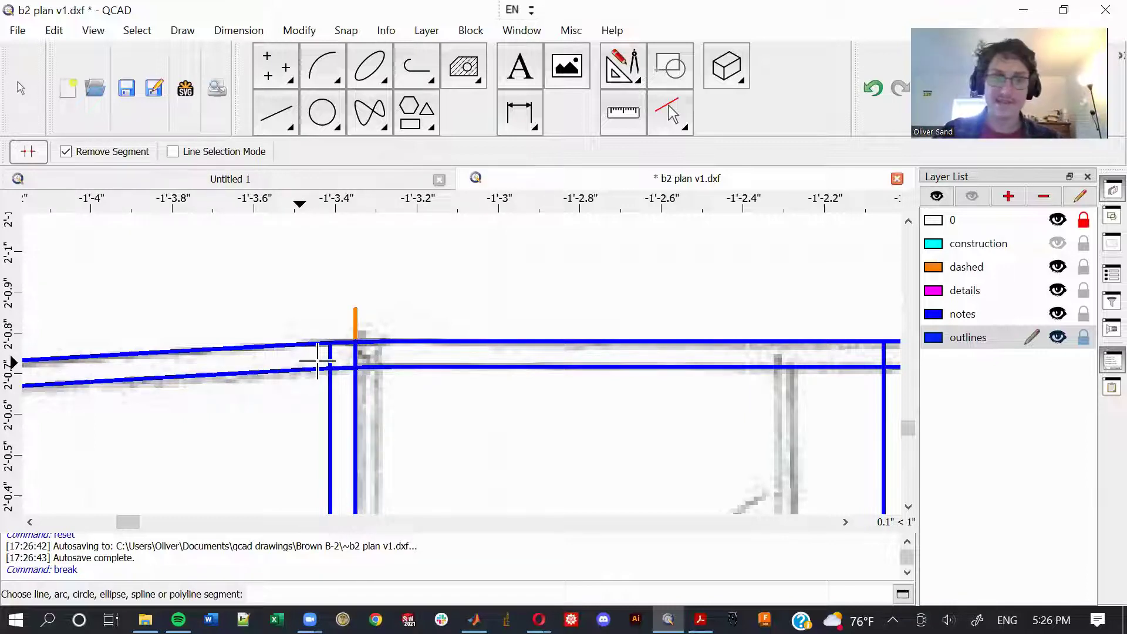
scroll(428, 365, "down", 3)
scroll(381, 353, "up", 4)
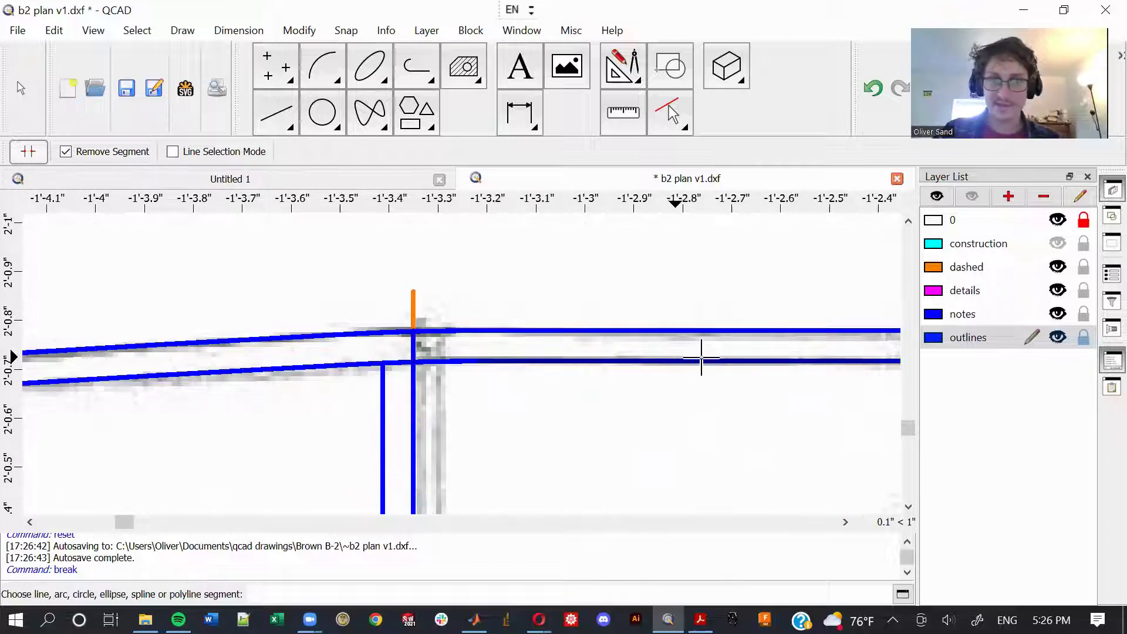
key("ctrl+z")
Step: Hide the dashed layer and break out the rear former line's segment between the side lines at the straight side's front end
left_click(1057, 268)
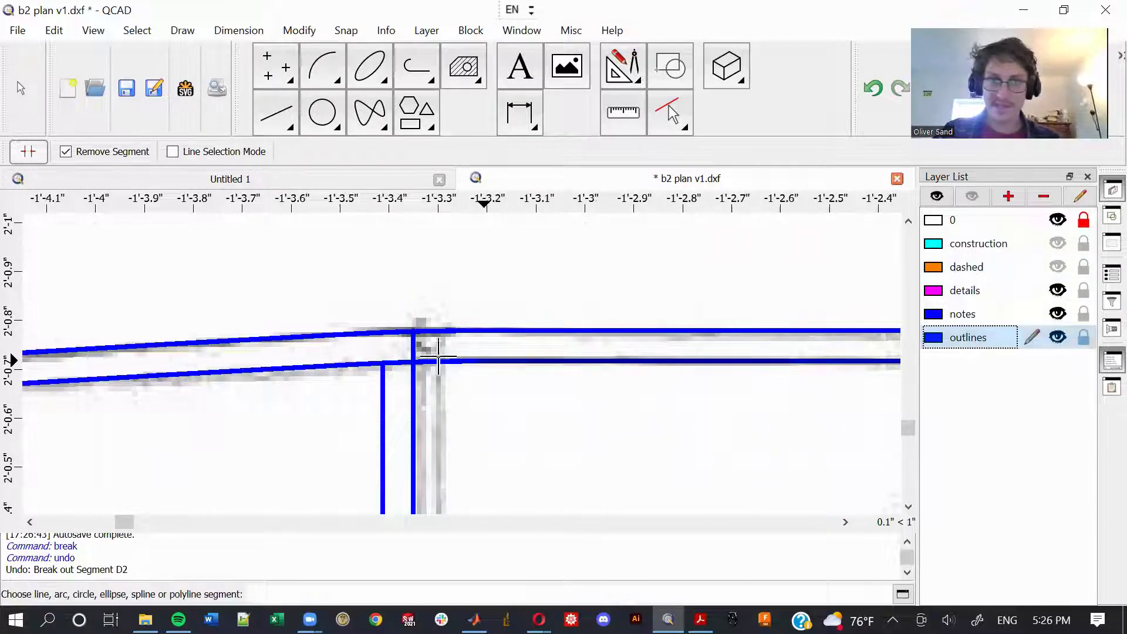
scroll(421, 355, "down", 7)
scroll(225, 381, "up", 8)
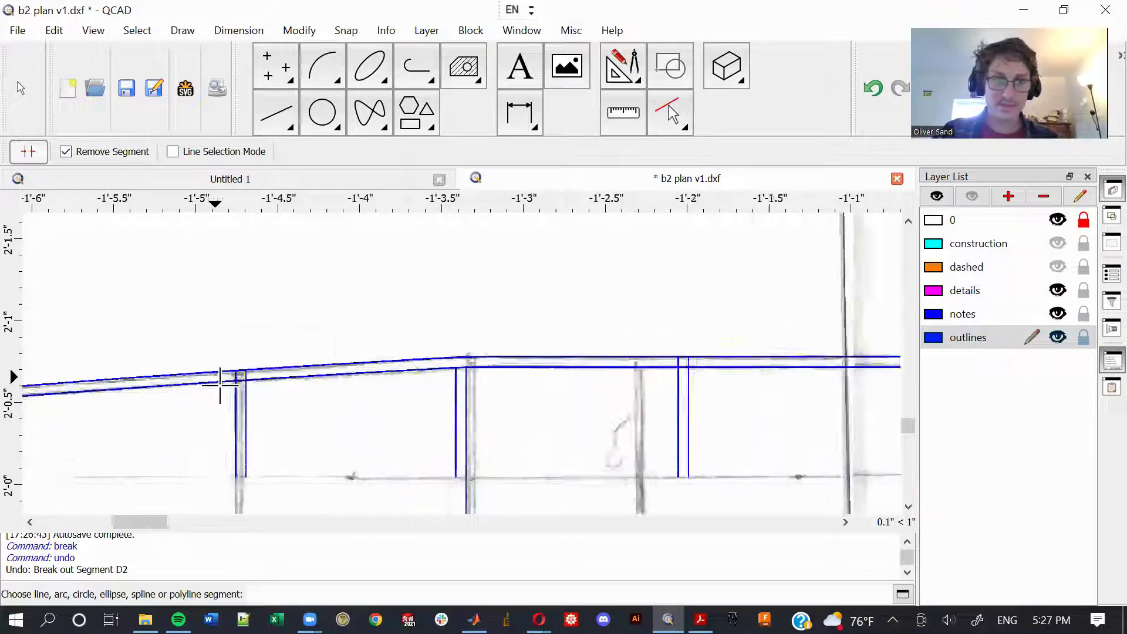
Step: Break out both F2T former line segments between the outer and inner side lines
left_click(247, 367)
left_click(237, 364)
left_click(273, 356)
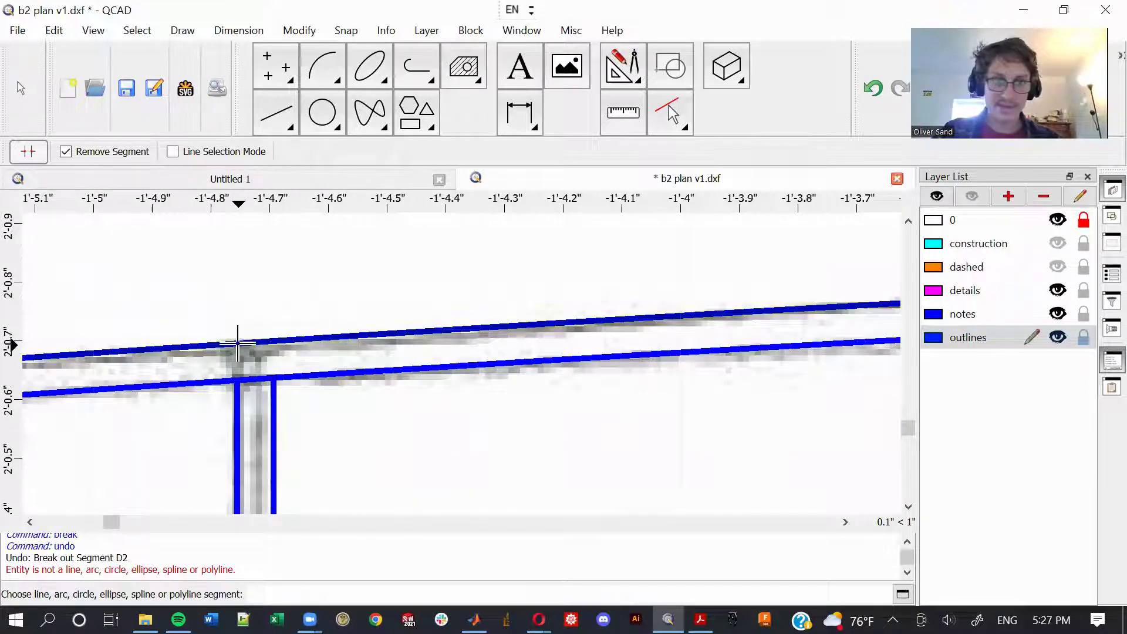
scroll(239, 342, "up", 3)
scroll(242, 364, "down", 3)
middle_click_drag(242, 364, 730, 346)
scroll(728, 345, "down", 4)
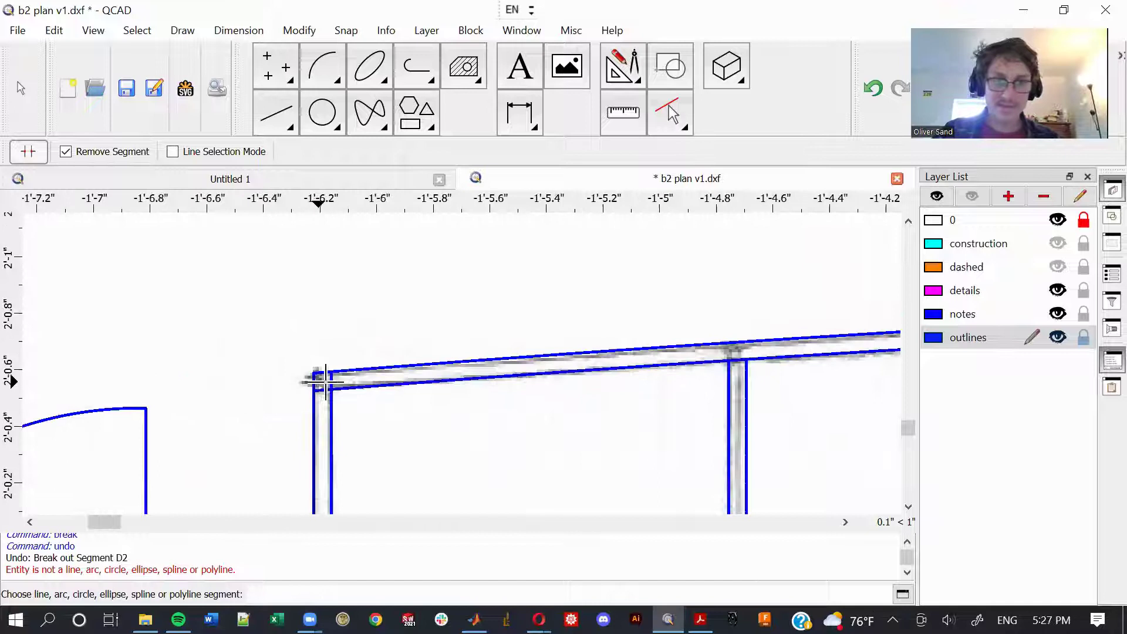
Step: Break out the F3T and F4T former line segments between the outer and inner side lines
scroll(328, 382, "down", 2)
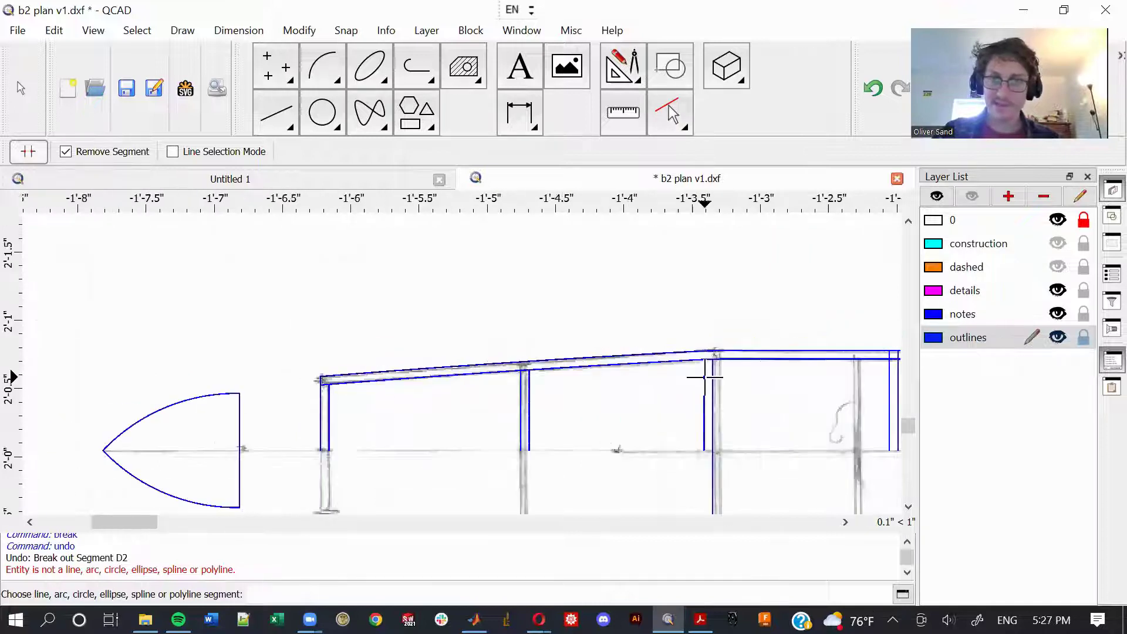
middle_click_drag(705, 377, 249, 383)
scroll(464, 357, "up", 3)
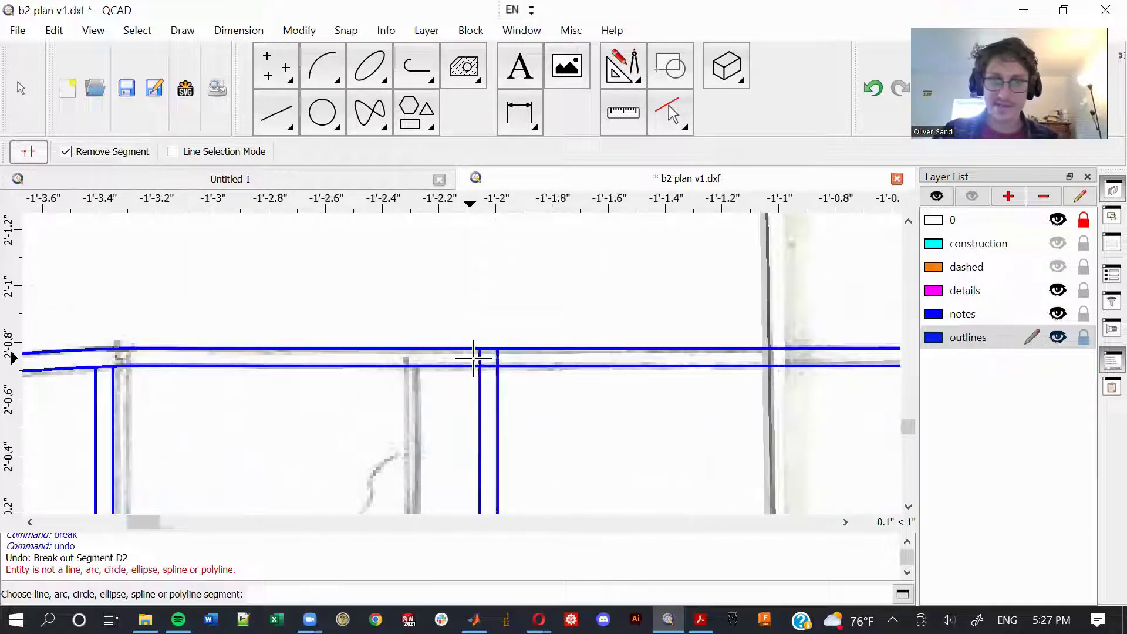
middle_click_drag(683, 383, 312, 372)
scroll(312, 372, "down", 2)
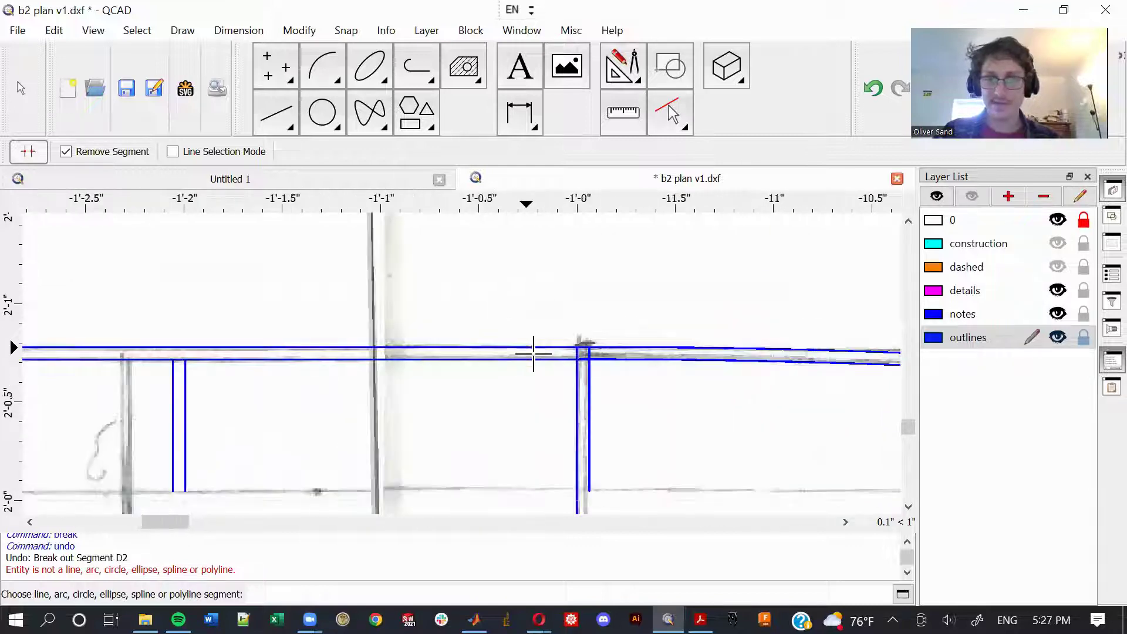
scroll(533, 352, "up", 3)
left_click(629, 351)
Step: Break out both F5T former line segments between the outer and inner side lines
scroll(611, 351, "down", 3)
middle_click_drag(692, 390, 196, 342)
scroll(443, 304, "up", 1)
scroll(464, 306, "up", 2)
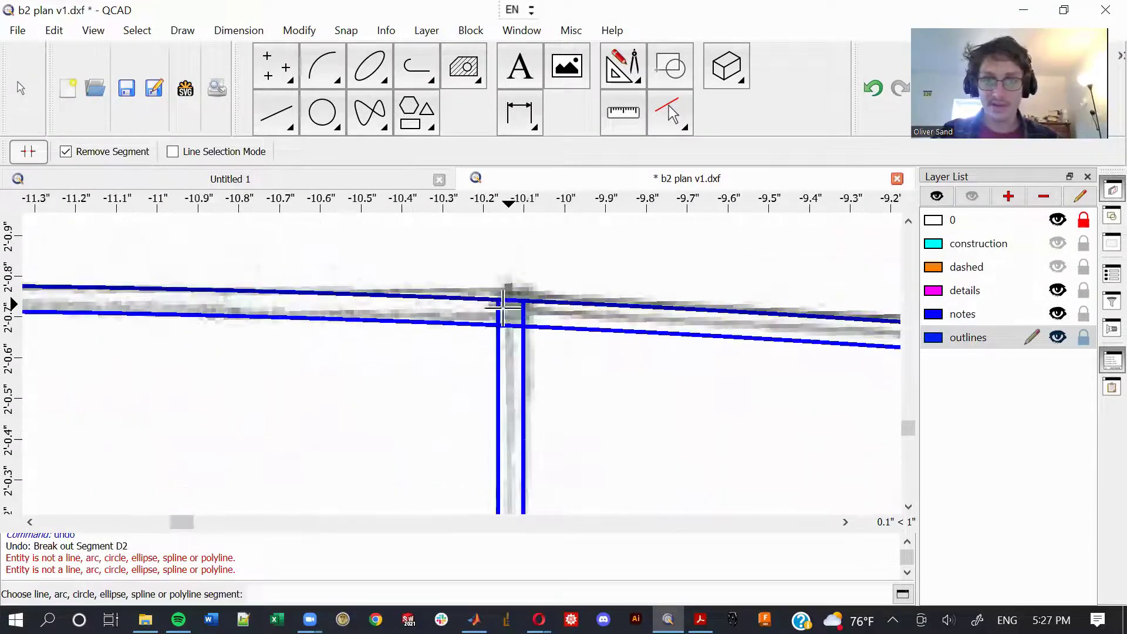
scroll(523, 300, "up", 3)
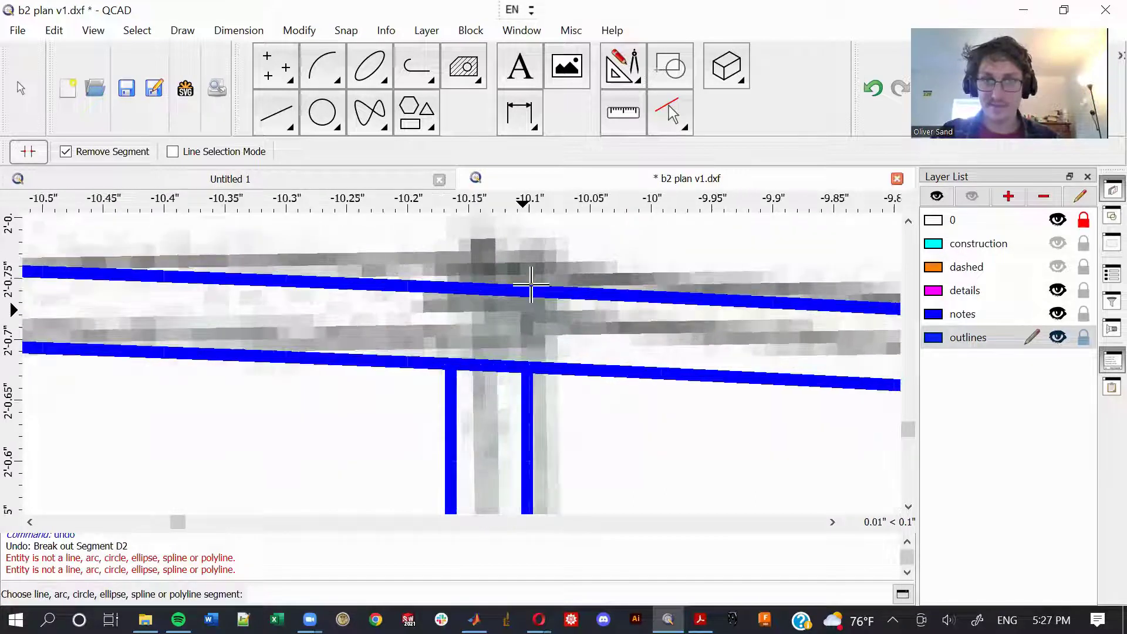
Step: Break out both F6T former line segments between the side lines, including the small stub above the outer side line
scroll(521, 294, "down", 3)
middle_click_drag(646, 322, 253, 320)
scroll(264, 322, "down", 1)
middle_click_drag(736, 355, 403, 329)
scroll(721, 331, "up", 3)
left_click(721, 331)
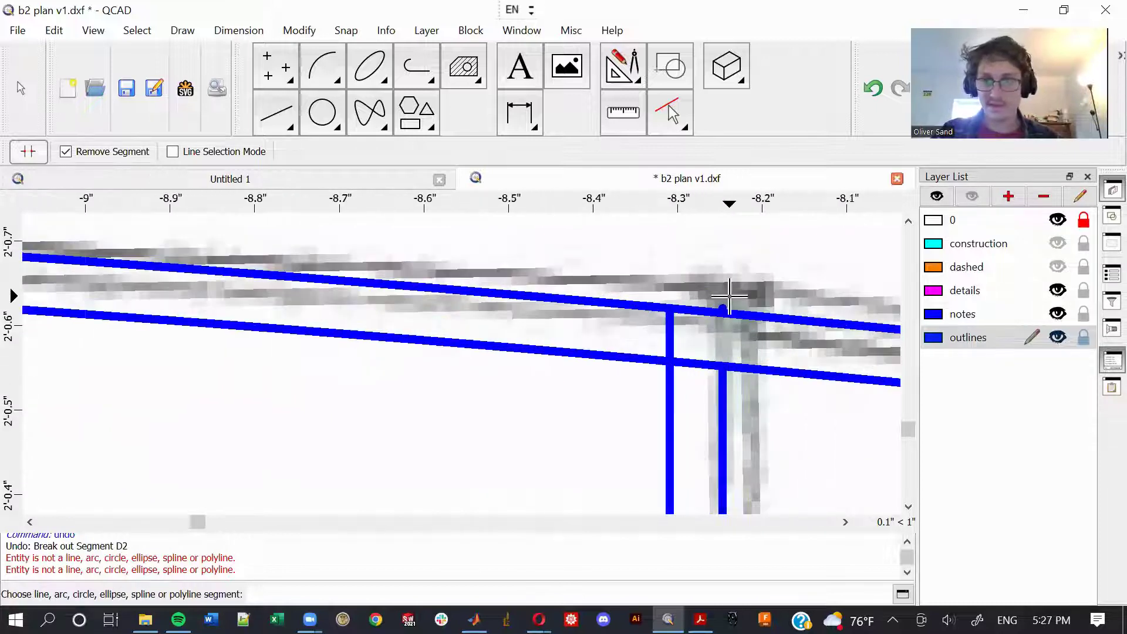
scroll(730, 295, "up", 4)
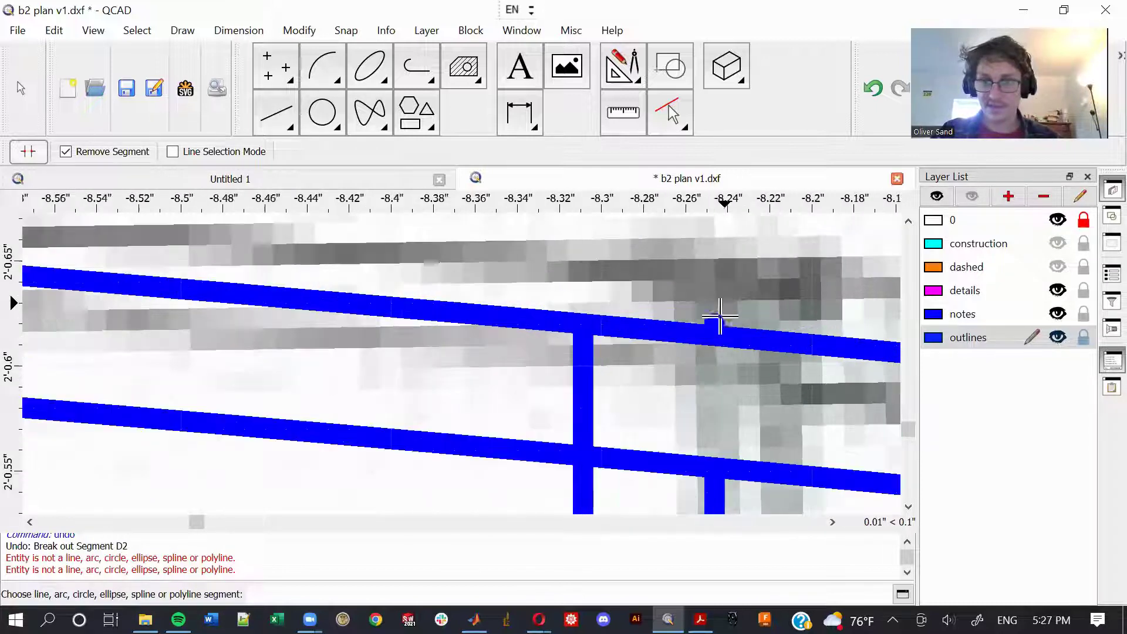
left_click(593, 379)
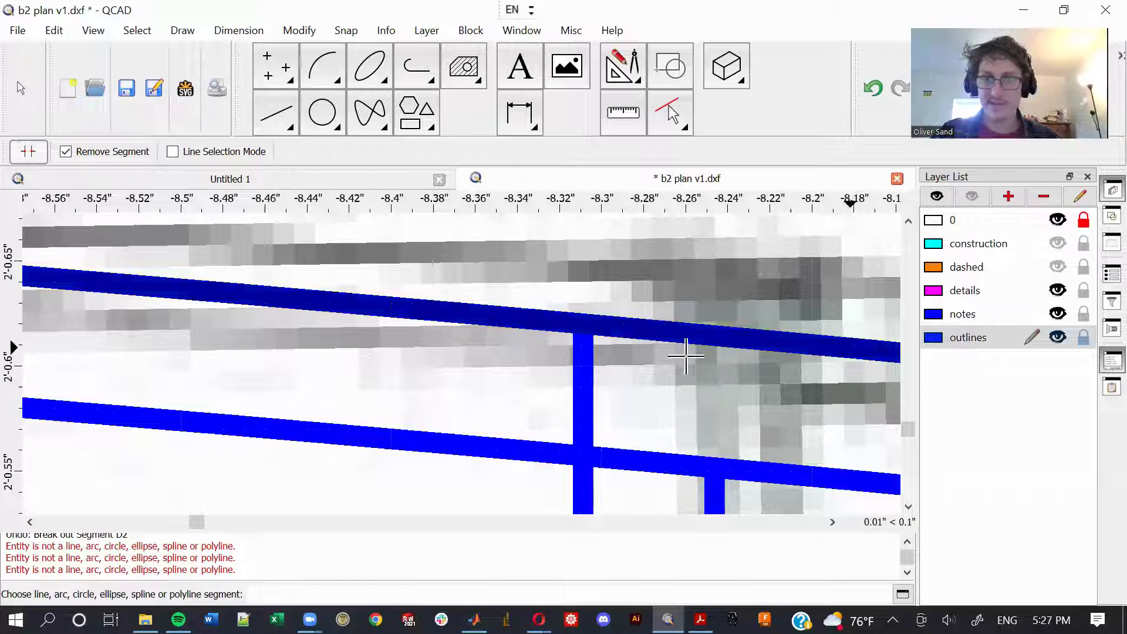
left_click(585, 374)
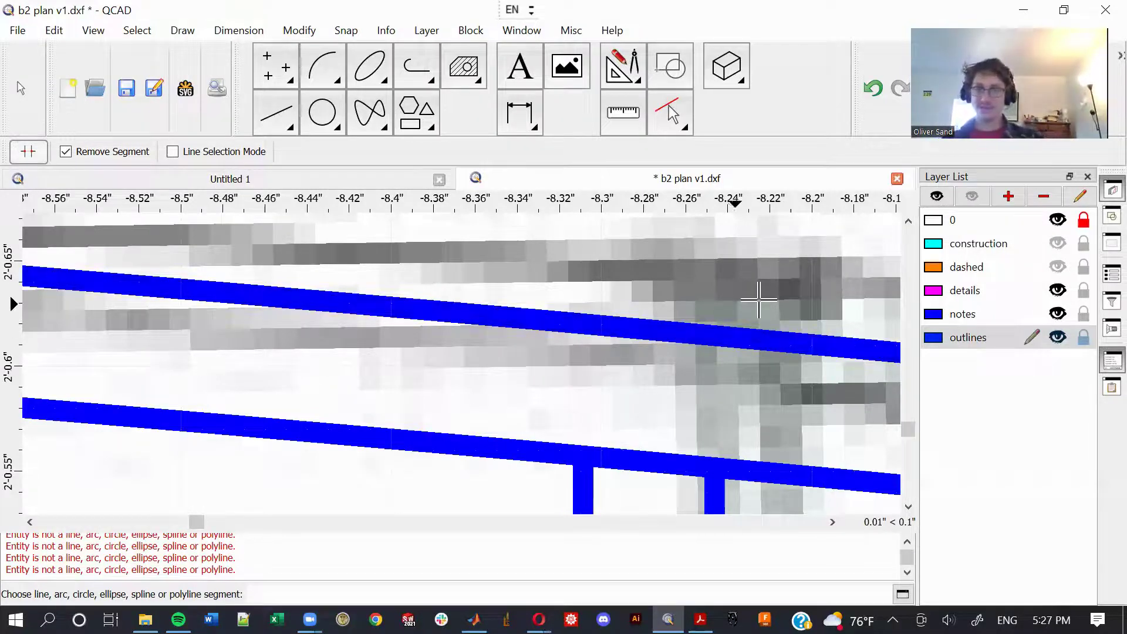
Step: Break out both F7T former line segments between the side lines, including the stub above the outer side line
scroll(750, 305, "down", 4)
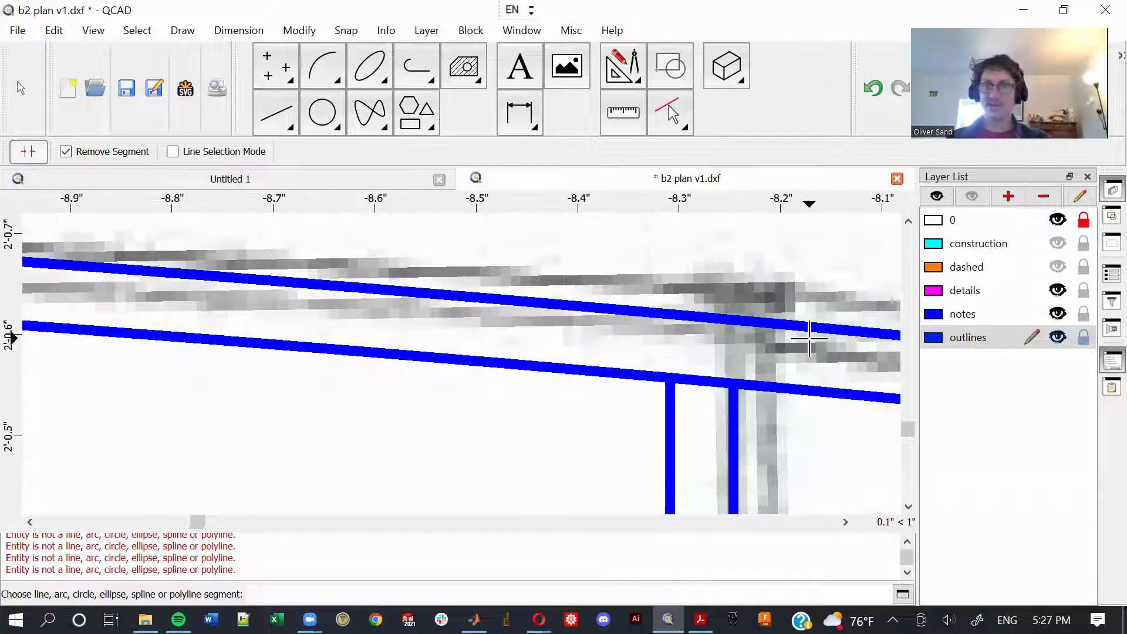
middle_click_drag(686, 317, 496, 314)
scroll(856, 350, "down", 5)
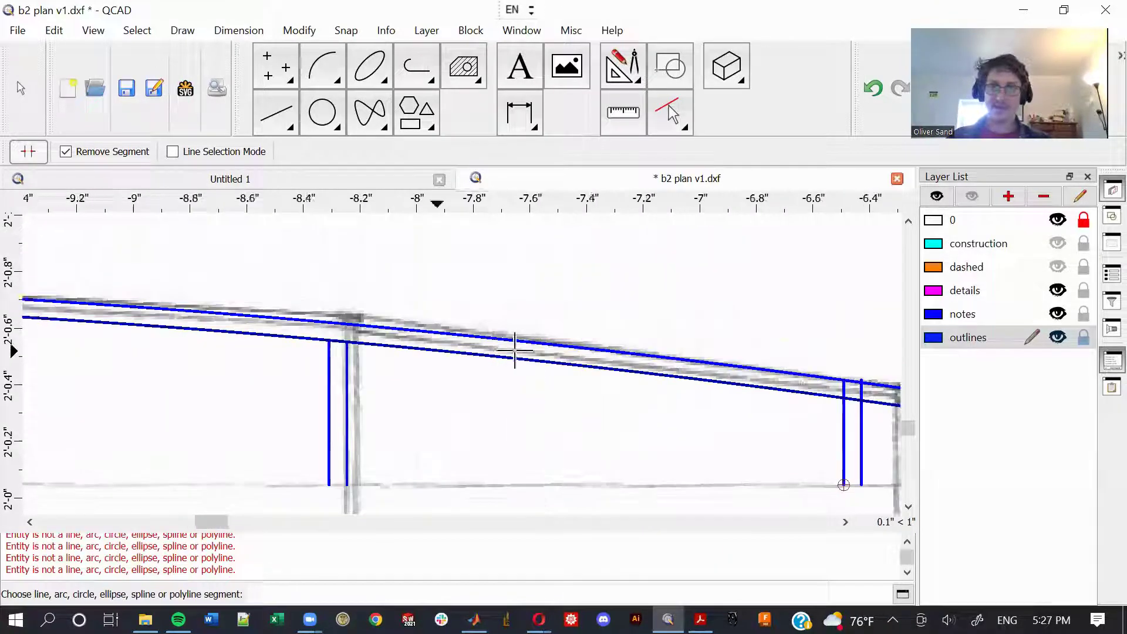
scroll(819, 409, "up", 6)
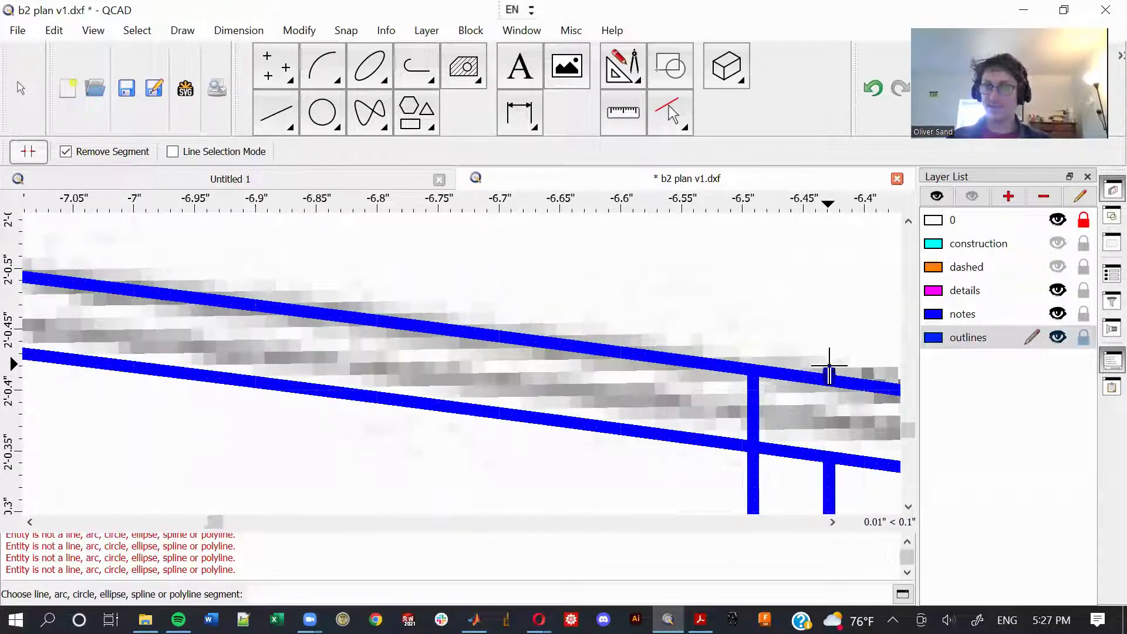
Step: Draw a vertical line downward from the outer side line's tail end to past the centerline
scroll(755, 396, "down", 2)
middle_click_drag(705, 395, 365, 372)
scroll(365, 373, "down", 2)
scroll(622, 414, "down", 2)
scroll(642, 402, "down", 1)
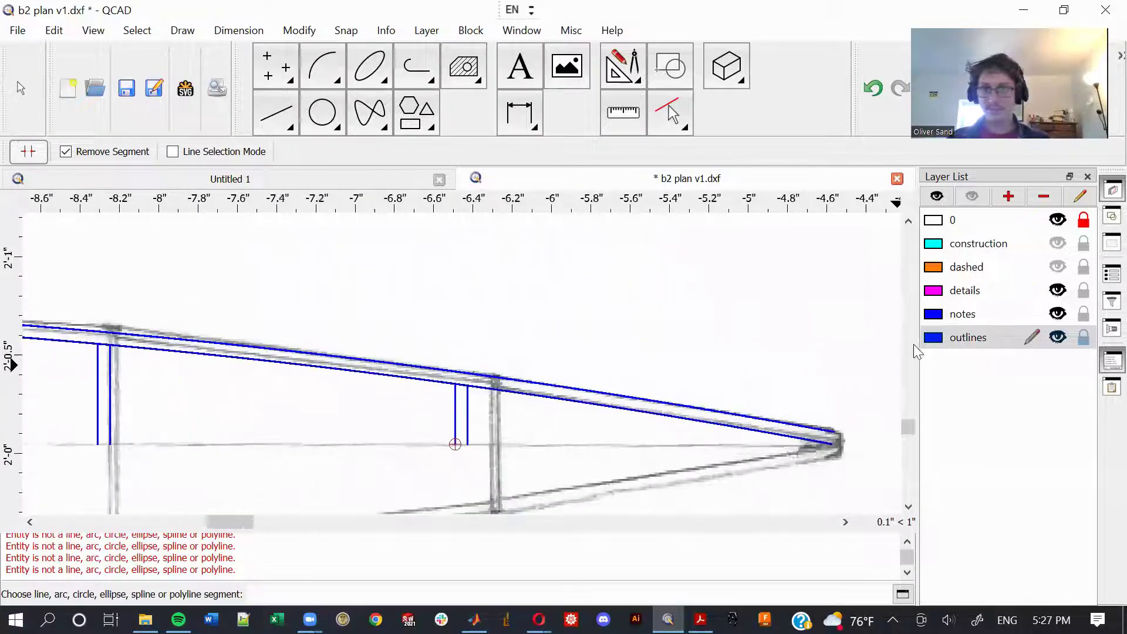
left_click(1057, 244)
left_click(1056, 244)
scroll(845, 390, "up", 4)
middle_click_drag(629, 259, 434, 167)
left_click(276, 113)
left_click(311, 64)
scroll(614, 382, "up", 2)
left_click(606, 369)
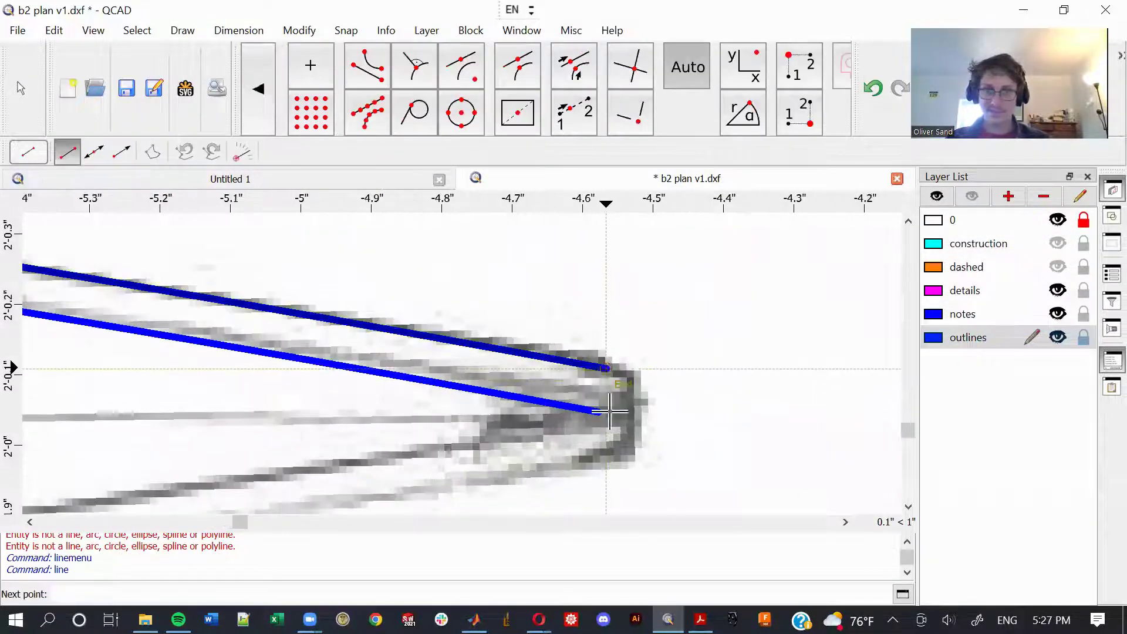
key("e")
key("v")
left_click(609, 463)
key("q")
key("q")
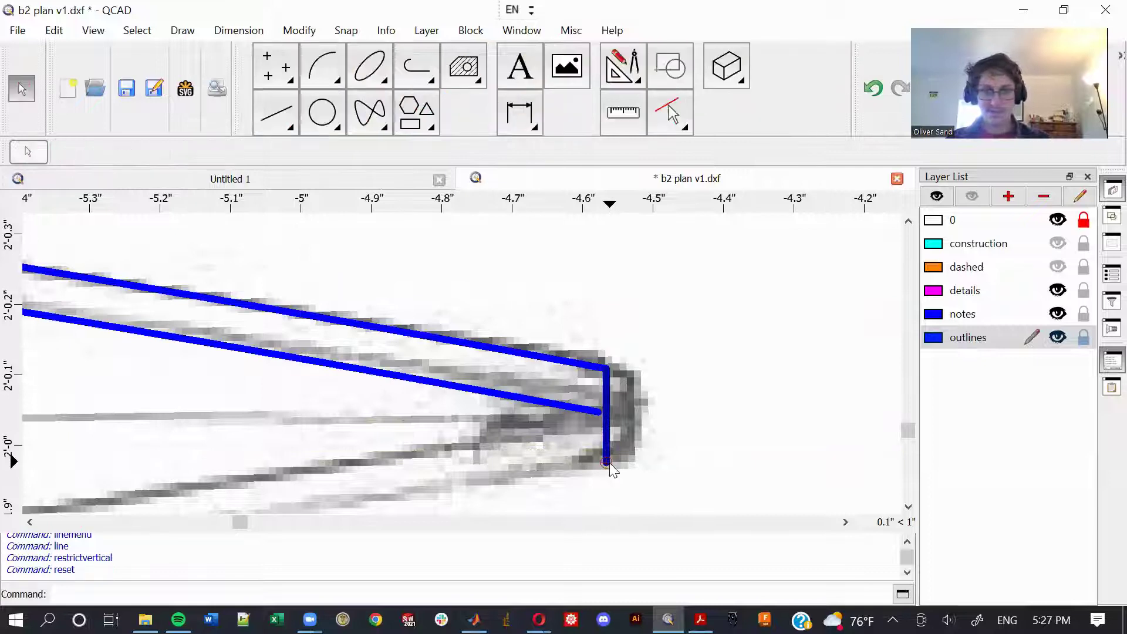
Step: Lengthen the inner side line to the vertical tail line and break out the excess segments beyond their intersection
key("l")
key("d")
key("Escape")
key("d")
key("2")
left_click(607, 446)
left_click(637, 419)
scroll(639, 420, "down", 4)
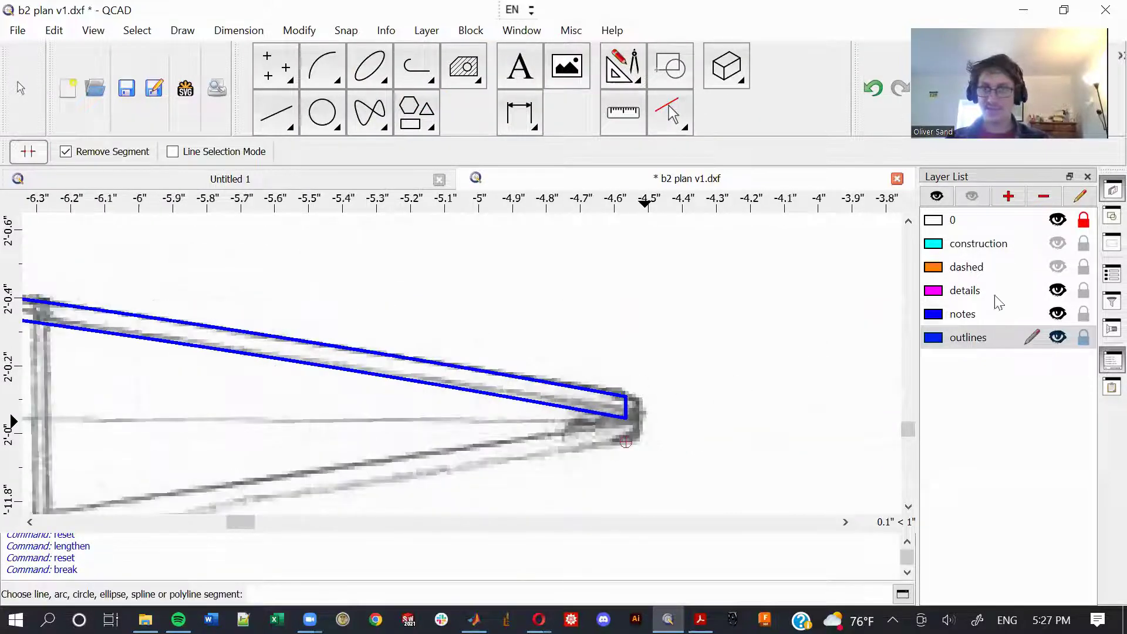
Step: Show the construction and dashed layers and examine the traced upper half of the fuselage top view from nose to tail
key("Escape")
left_click(1057, 243)
left_click(1057, 267)
scroll(620, 392, "down", 1)
scroll(620, 391, "down", 2)
middle_click_drag(521, 388, 855, 377)
scroll(837, 387, "down", 1)
middle_click_drag(578, 400, 699, 404)
scroll(693, 404, "down", 1)
middle_click_drag(544, 404, 371, 395)
scroll(633, 434, "down", 2)
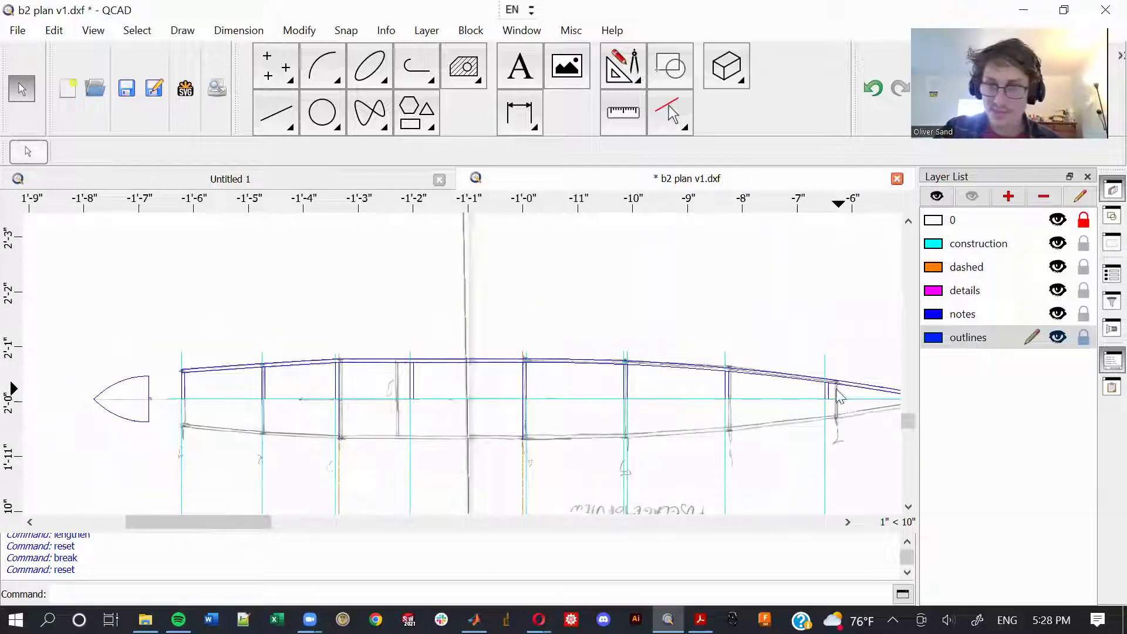
middle_click_drag(836, 392, 611, 382)
scroll(540, 377, "down", 2)
middle_click_drag(537, 390, 602, 389)
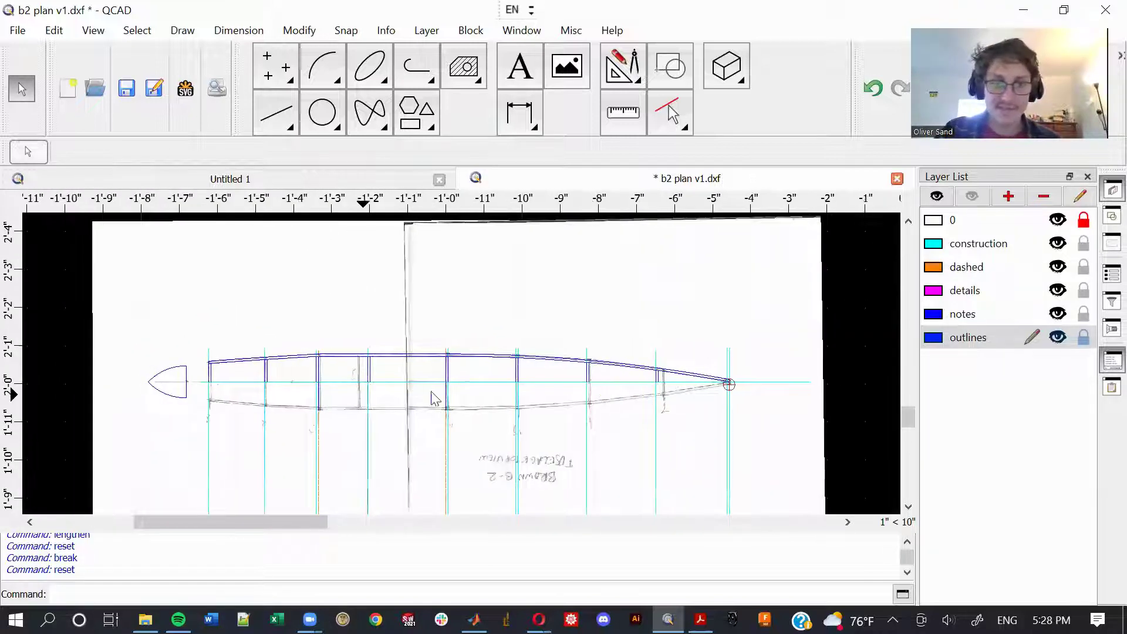
Step: Hide the construction layer and inspect the former lines that extend below the centerline at the straight section's ends
left_click(1057, 243)
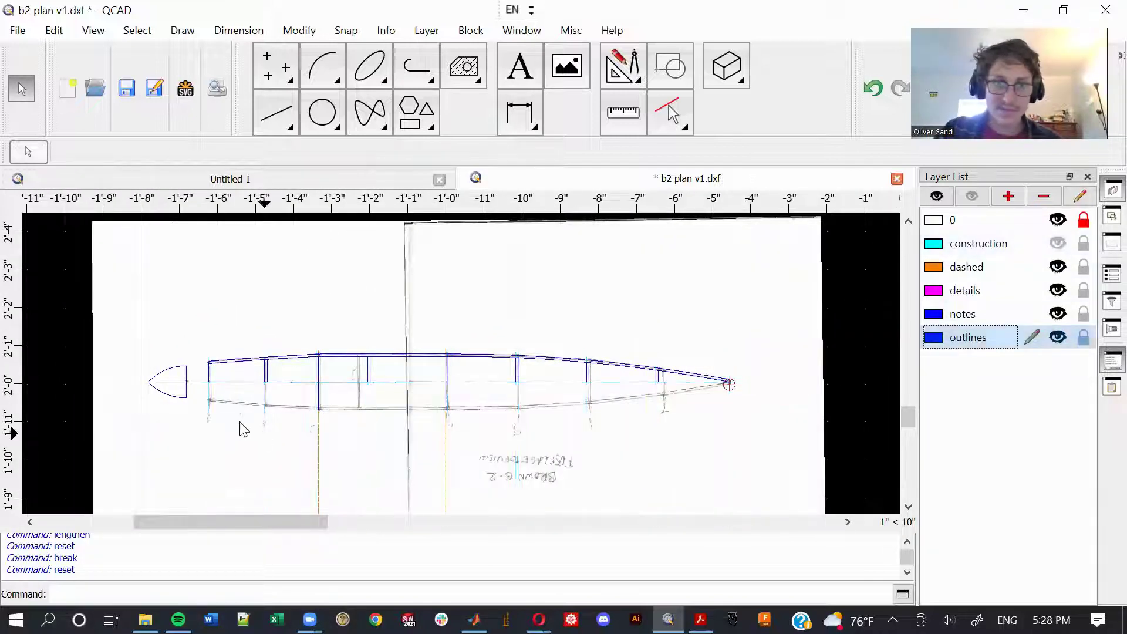
scroll(241, 420, "up", 1)
left_click(1058, 244)
left_click(1058, 243)
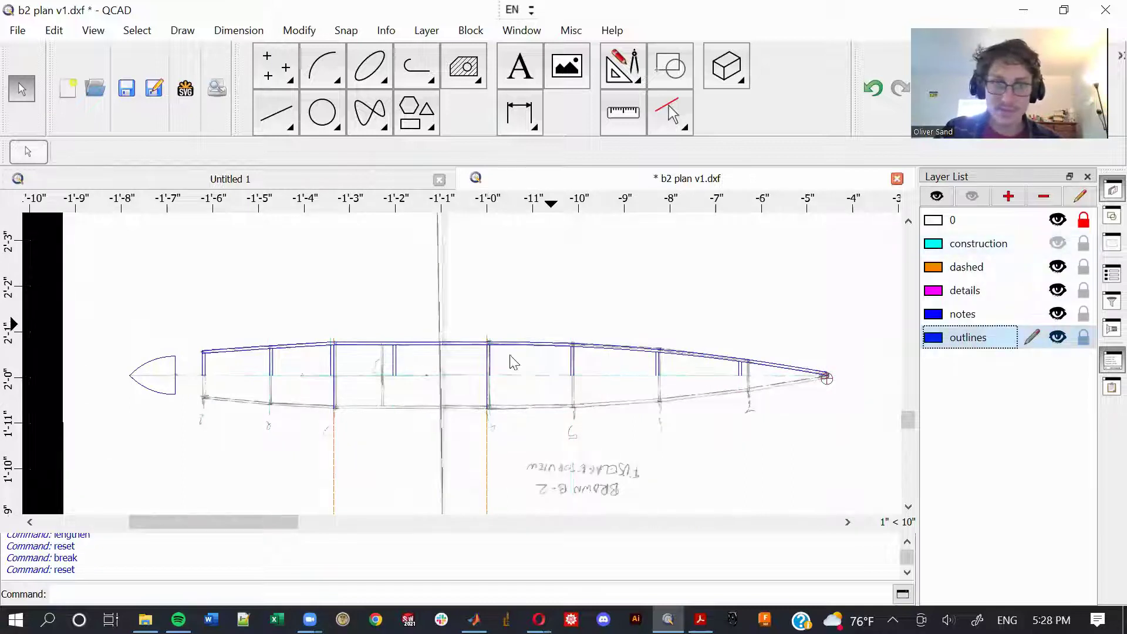
left_click_drag(852, 379, 812, 382)
scroll(469, 404, "up", 3)
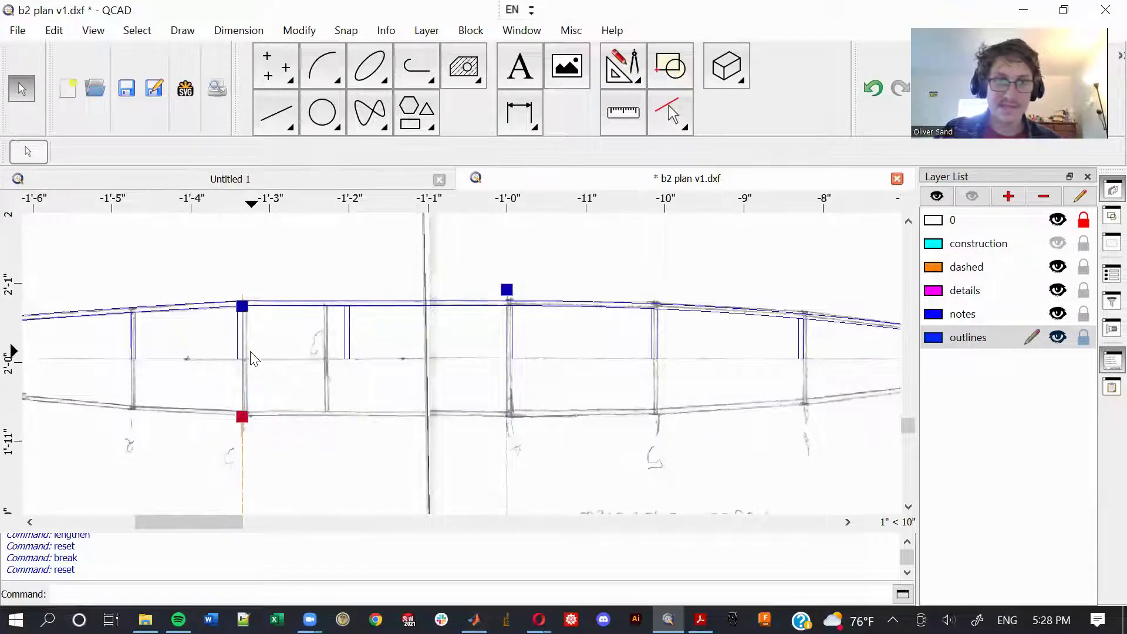
scroll(251, 359, "up", 3)
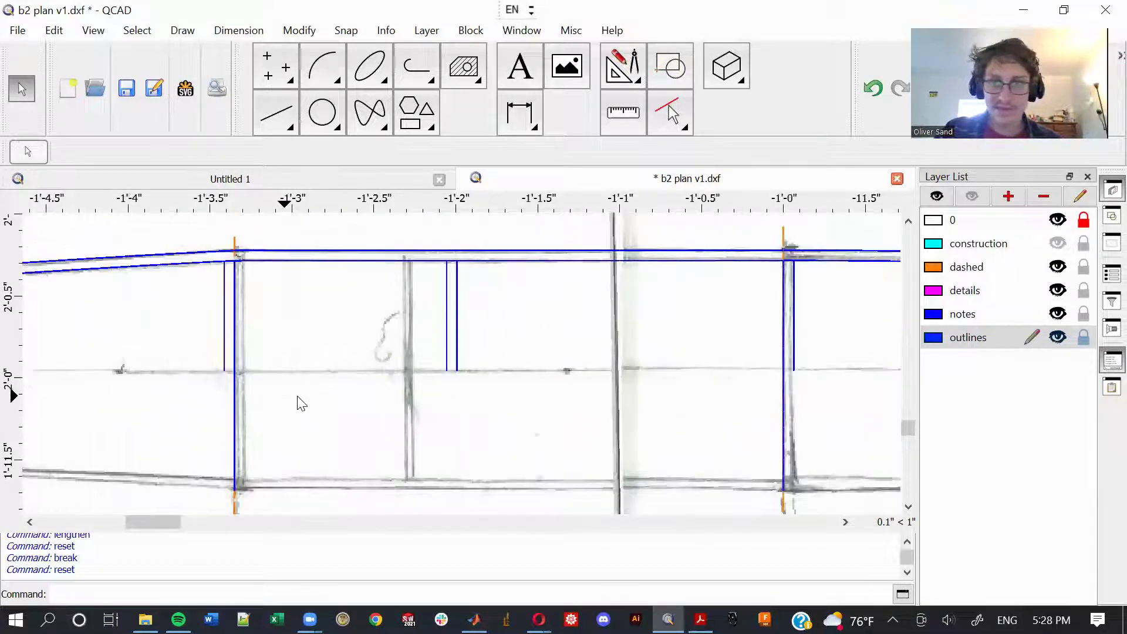
Step: Hide the dashed layer, then show the construction layer and lock it
left_click(1057, 267)
left_click(1058, 243)
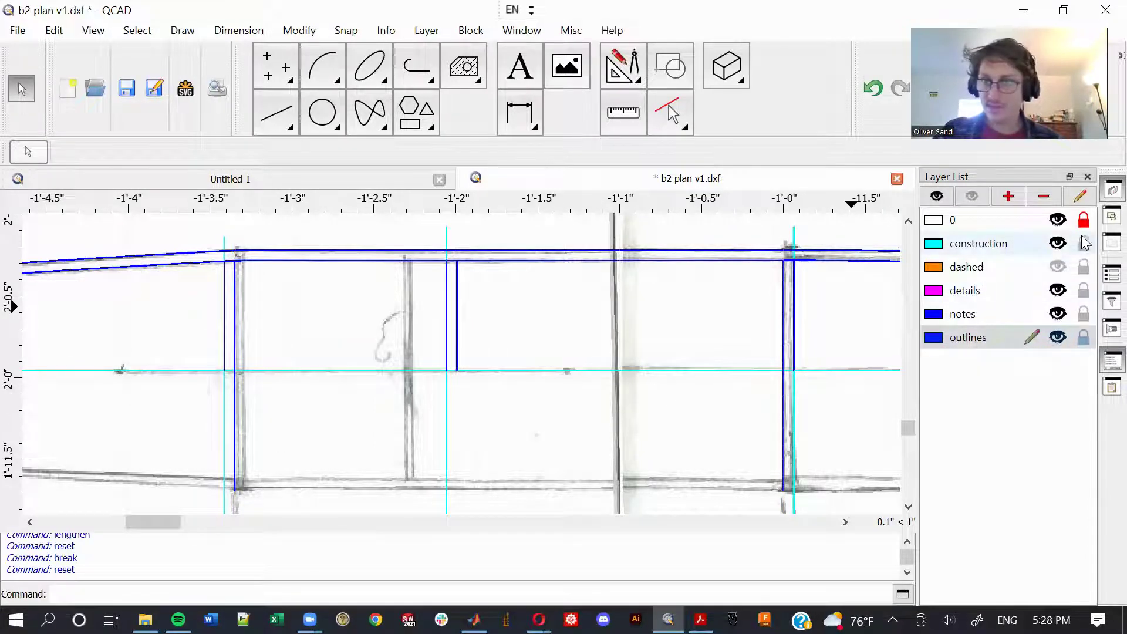
left_click(1083, 243)
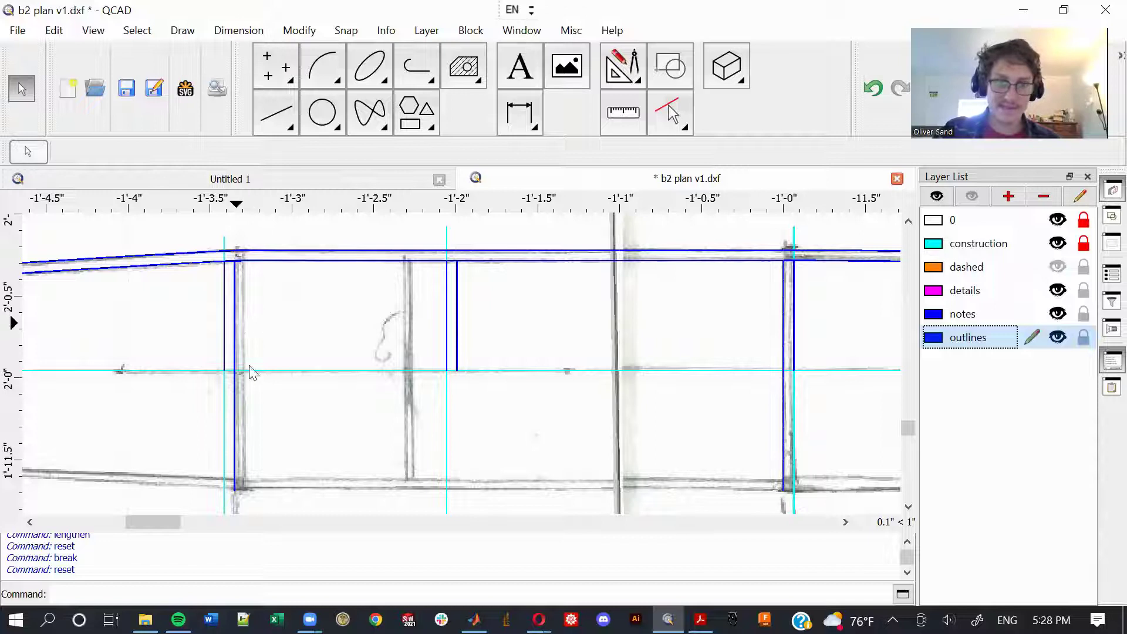
Step: Divide the two overlong former lines at the centerline and delete their lower portions
key("d")
key("i")
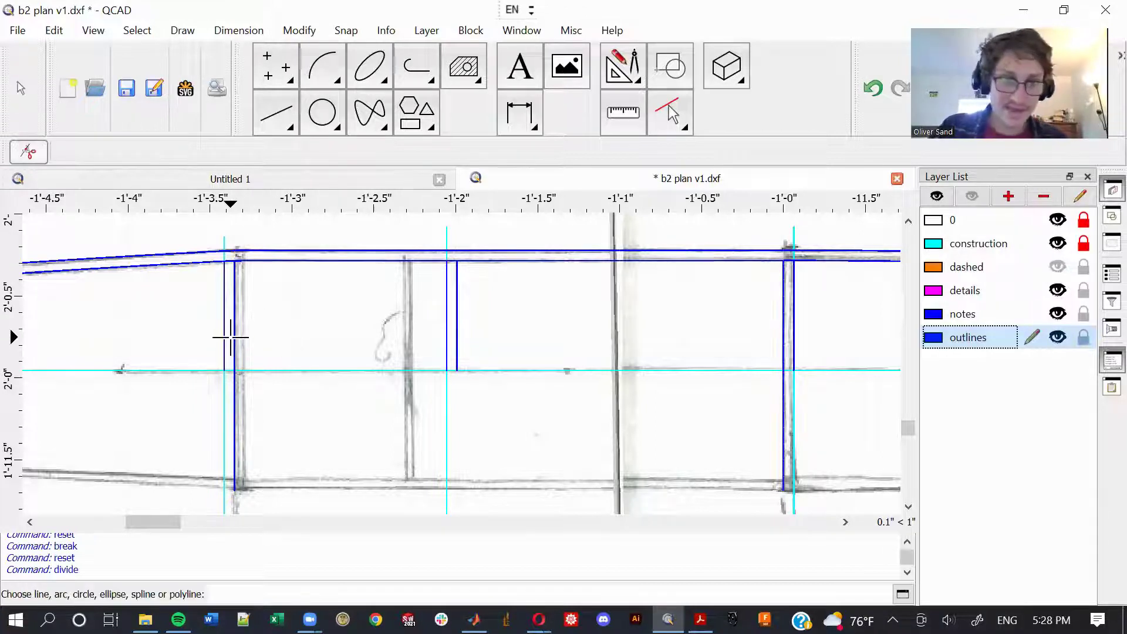
left_click(784, 350)
left_click(786, 371)
key("Escape")
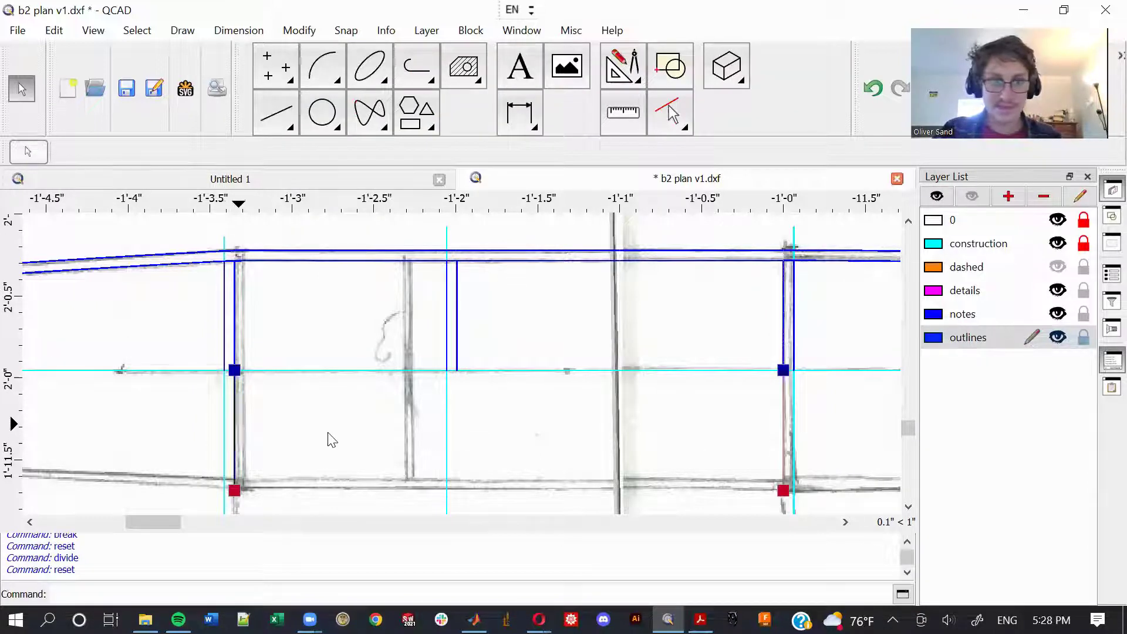
key("Delete")
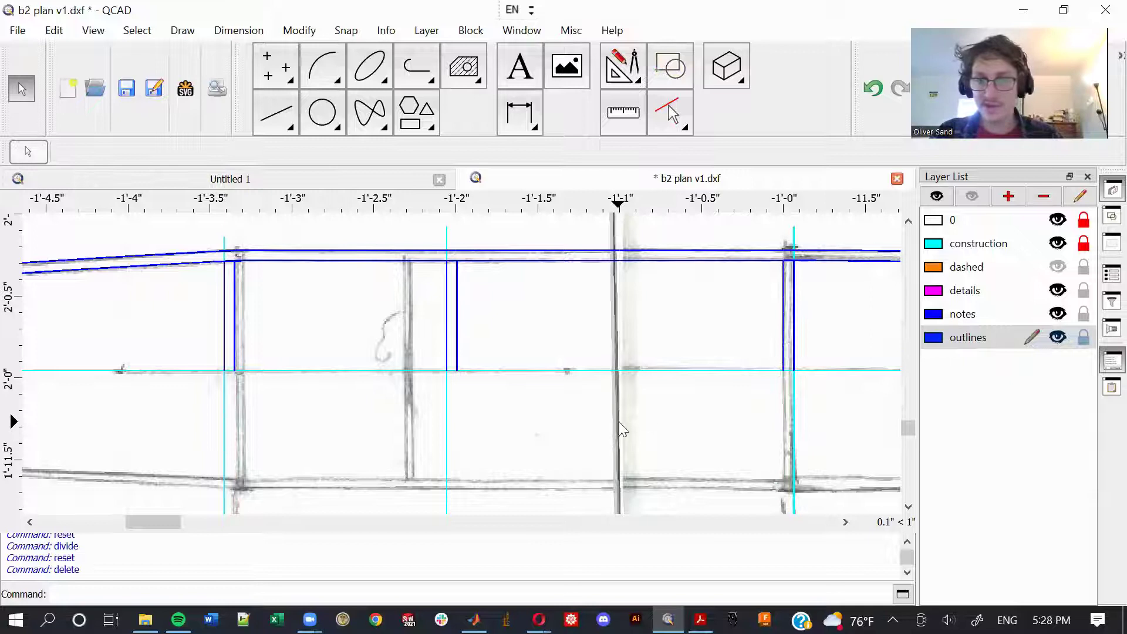
left_click(1085, 245)
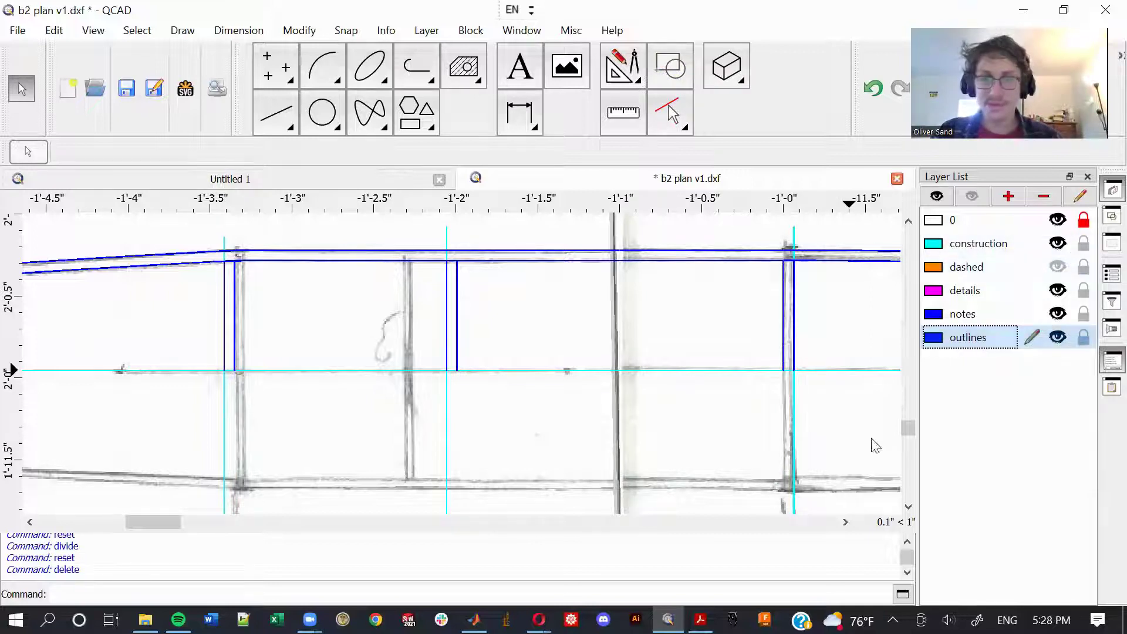
scroll(329, 476, "down", 6)
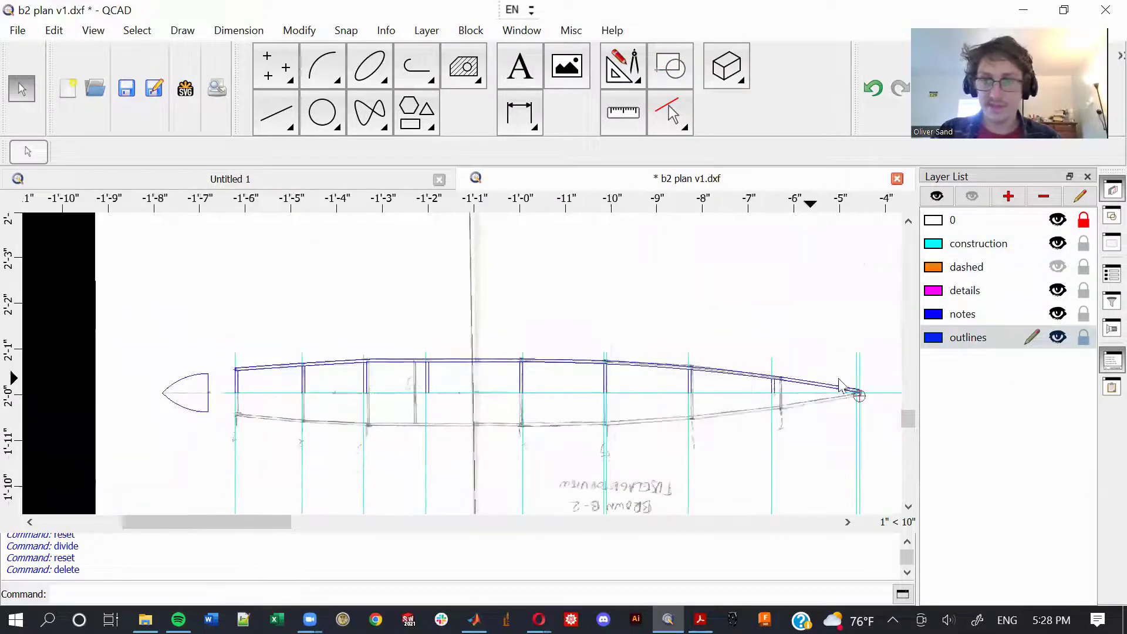
left_click(1084, 244)
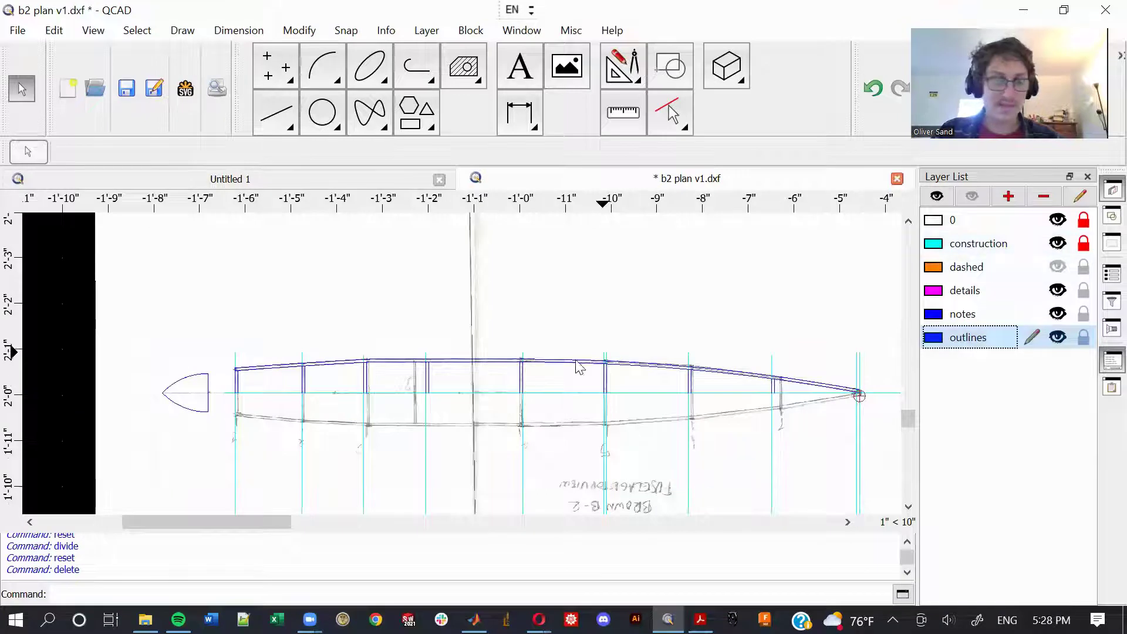
Step: Mirror the upper half's side lines and formers about the horizontal construction centerline, keeping the original
scroll(723, 381, "down", 1)
left_click_drag(859, 426, 307, 314)
key("m")
key("i")
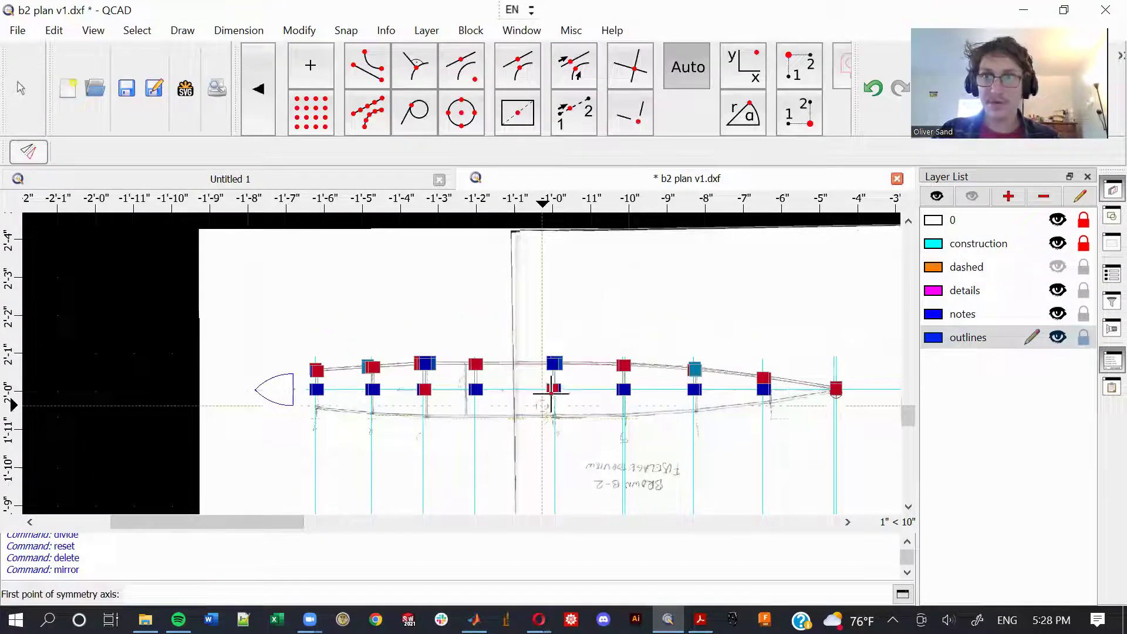
scroll(552, 402, "up", 8)
left_click(559, 296)
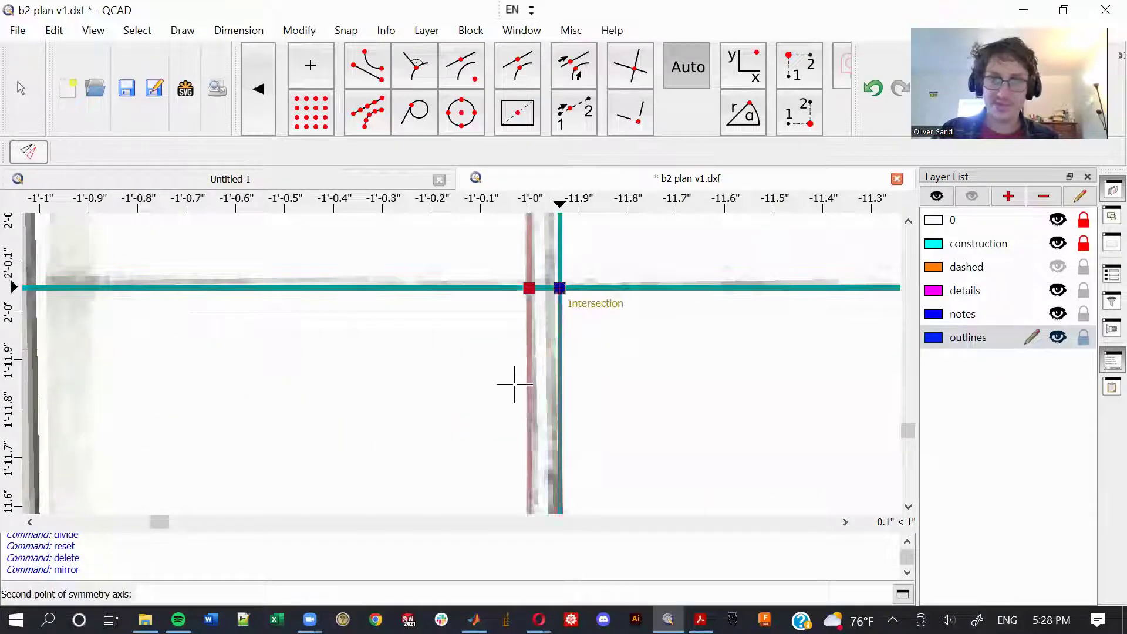
left_click(529, 288)
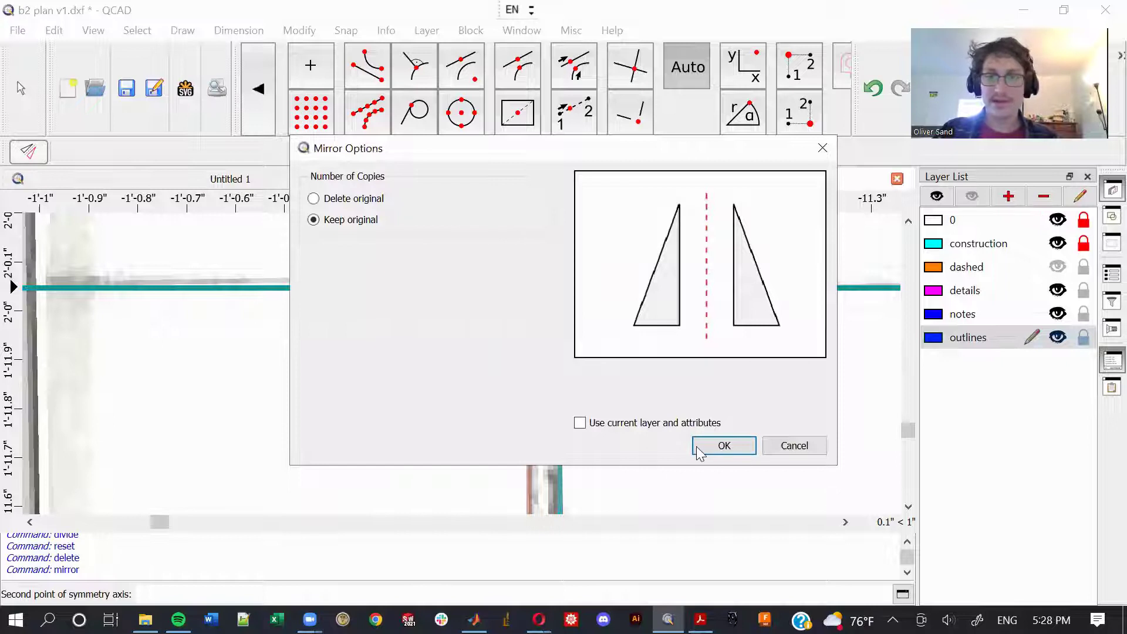
left_click(724, 447)
scroll(704, 452, "down", 5)
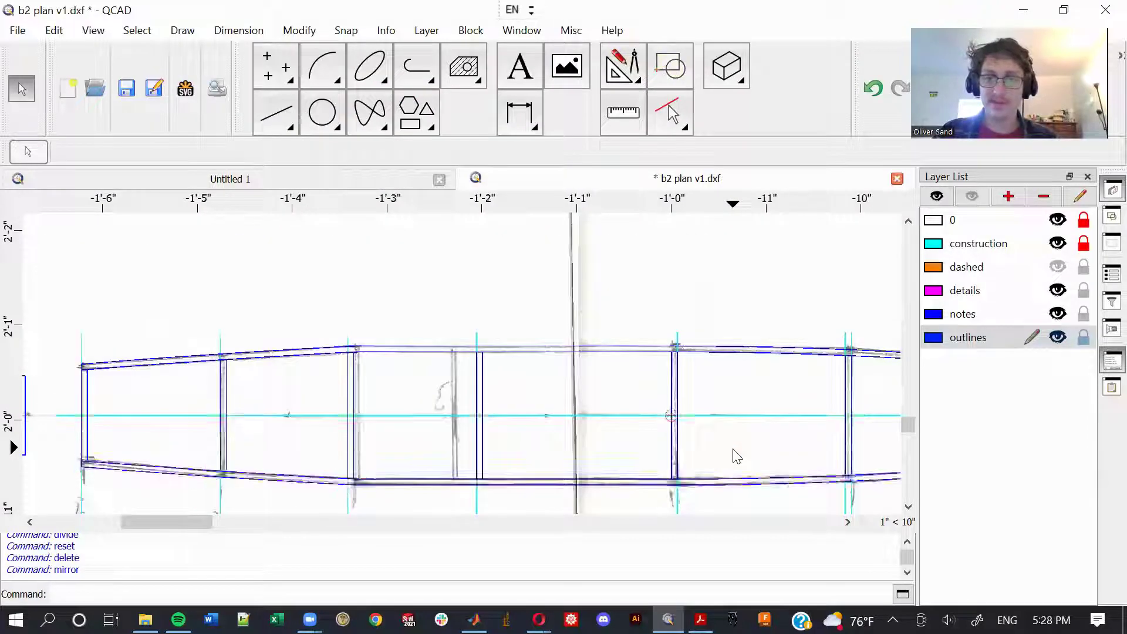
Step: Examine the mirrored fuselage top view and its former alignment with the side view below
scroll(733, 449, "down", 3)
middle_click_drag(738, 437, 601, 351)
scroll(601, 351, "down", 2)
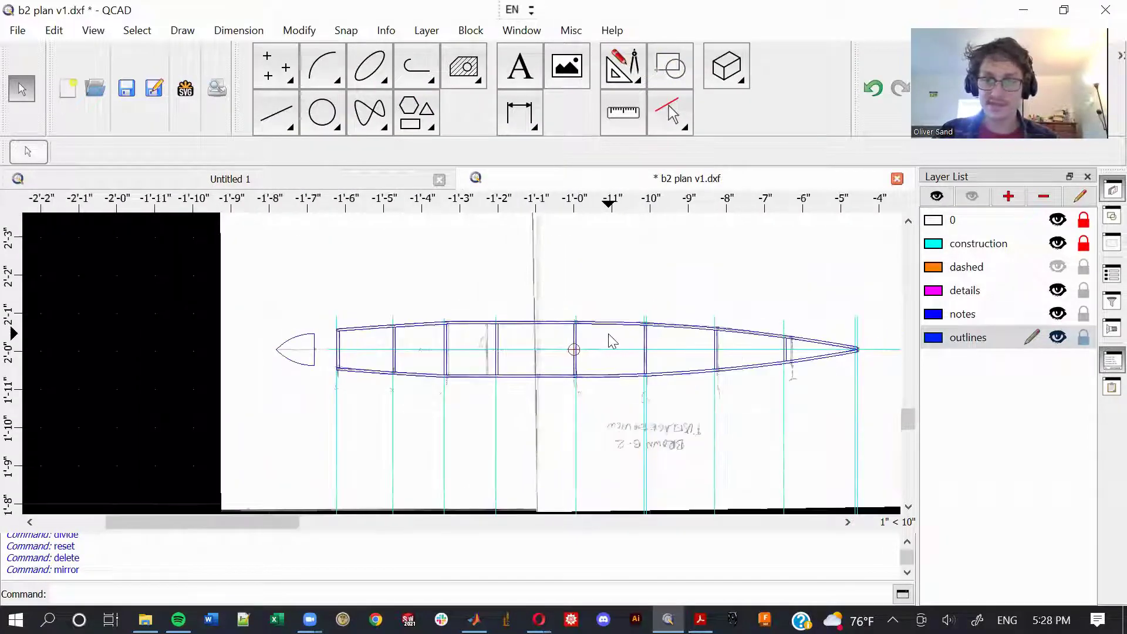
scroll(608, 333, "down", 2)
middle_click_drag(609, 423, 568, 314)
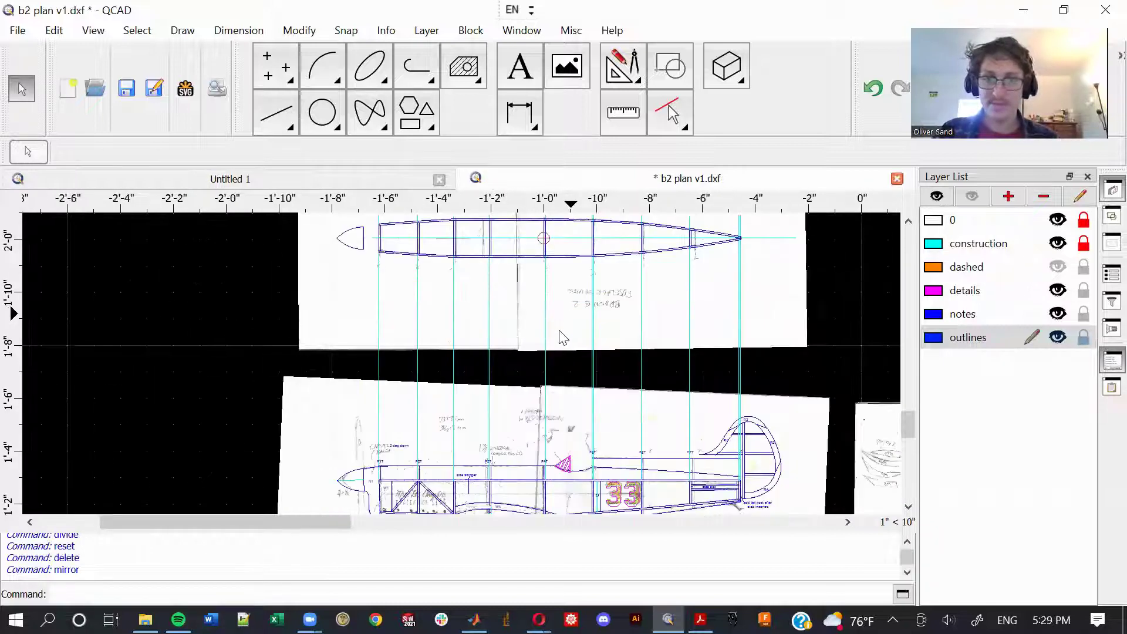
scroll(575, 329, "down", 1)
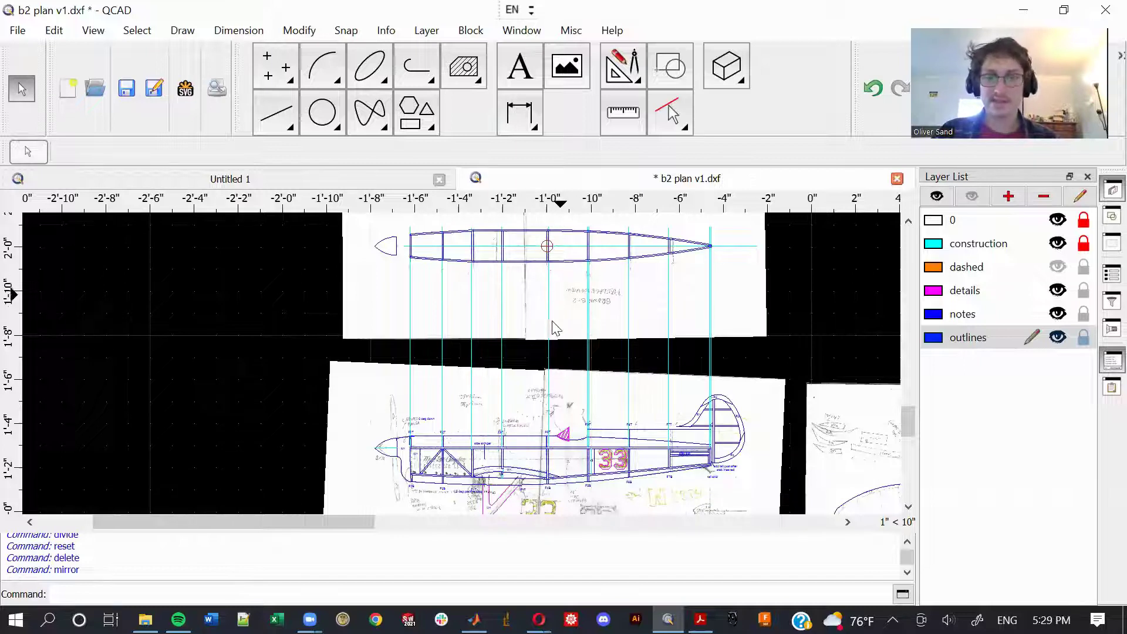
scroll(505, 463, "up", 3)
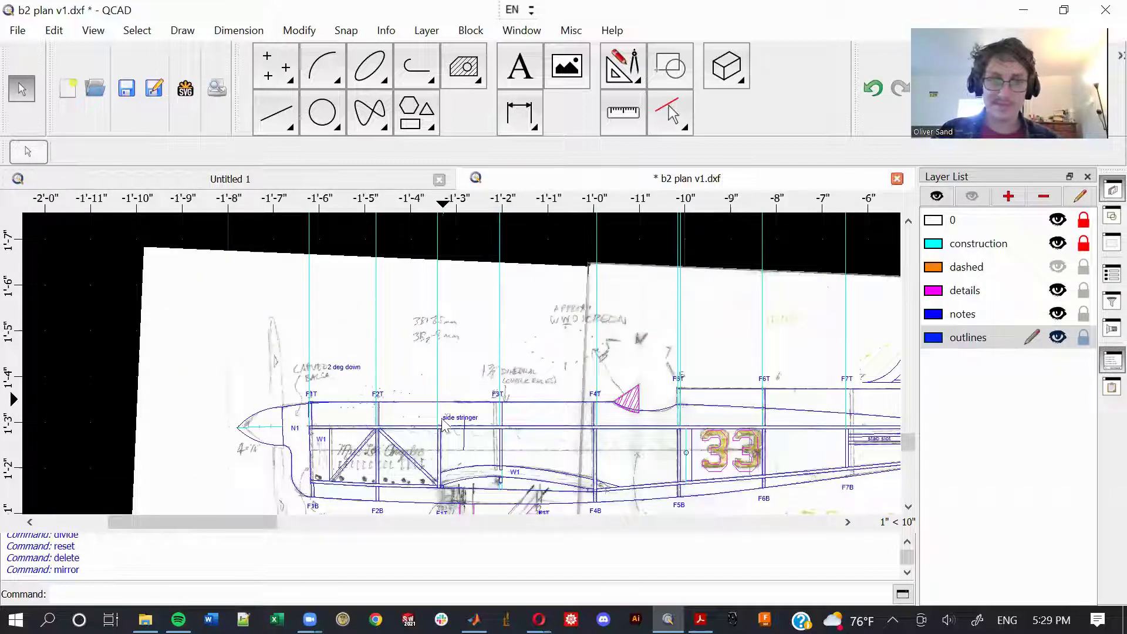
scroll(592, 398, "down", 3)
middle_click_drag(740, 296, 707, 430)
middle_click_drag(645, 409, 633, 311)
scroll(622, 358, "down", 1)
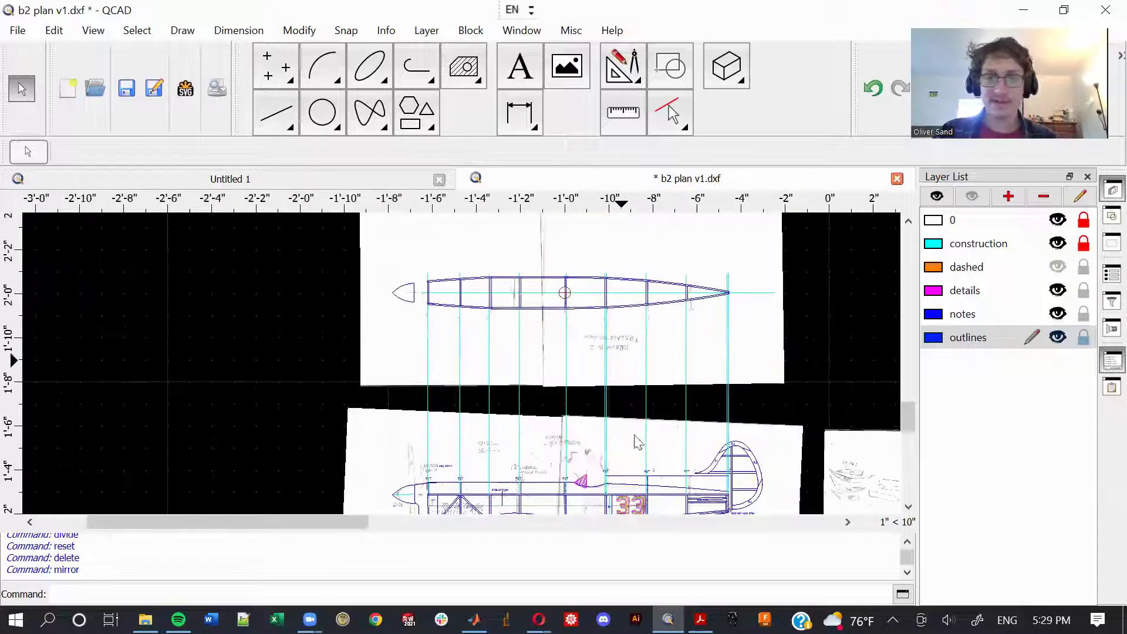
middle_click_drag(676, 381, 695, 400)
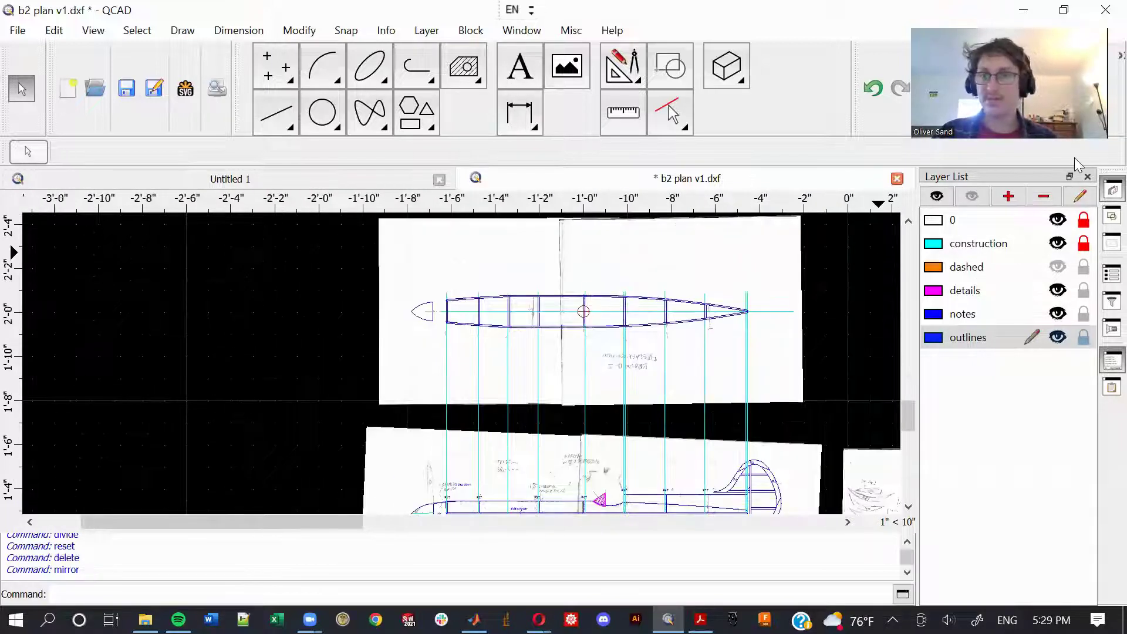